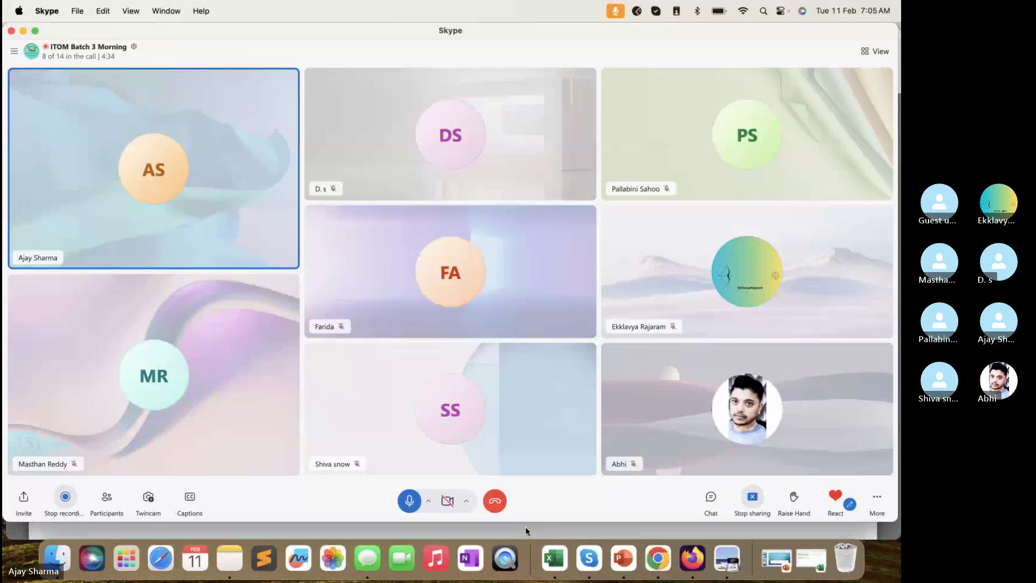
- Switch to Firefox, close the Event Management Fundamentals course launcher, and open the running lab instance in a new tab
{"action": "left_click", "coordinate": [526, 526]}
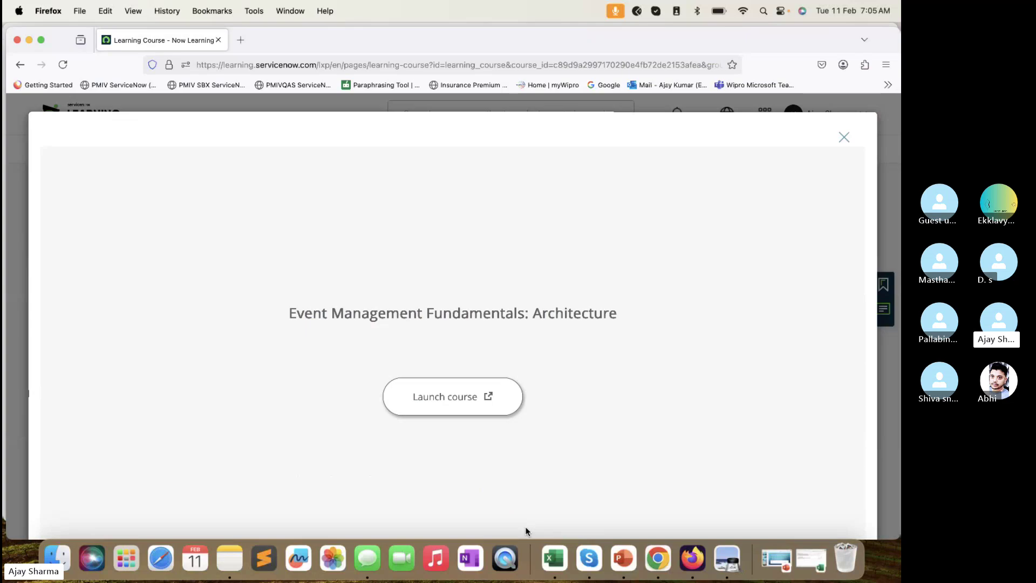
{"action": "left_click", "coordinate": [844, 139]}
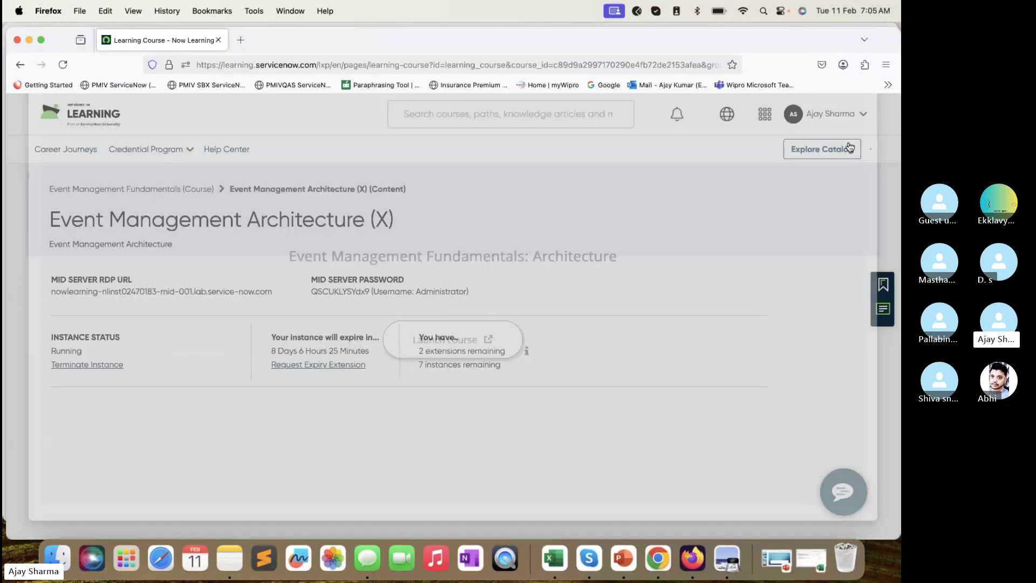
{"action": "left_click", "coordinate": [391, 353]}
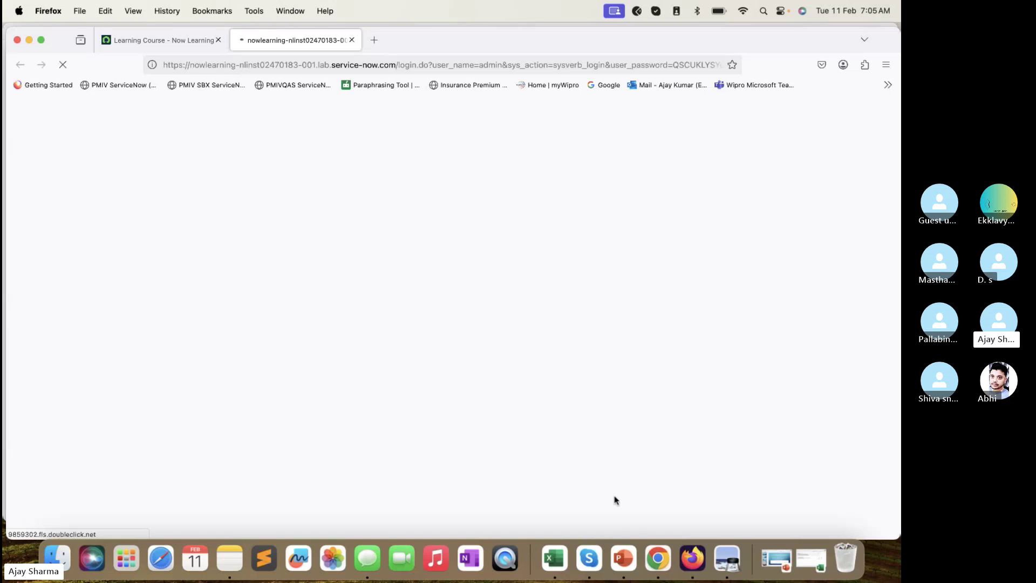
- Switch to the SN-EMF X010.pdf lab guide in Preview and find Lab 2.1, Create Application Services
{"action": "left_click", "coordinate": [29, 39]}
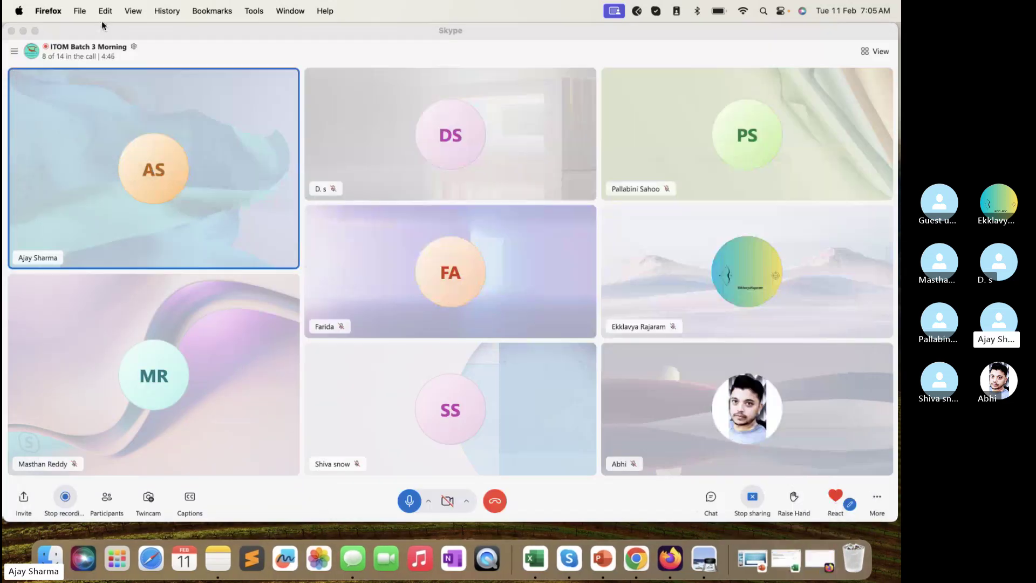
{"action": "left_click_drag", "start_coordinate": [122, 29], "coordinate": [117, 54]}
{"action": "left_click", "coordinate": [172, 34]}
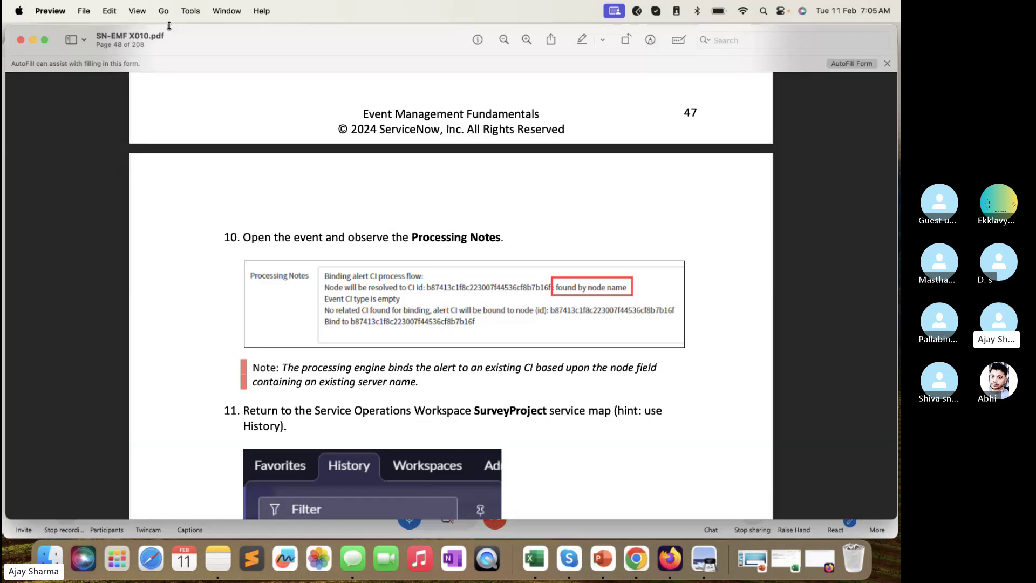
{"action": "scroll", "coordinate": [399, 243], "scroll_direction": "up", "scroll_amount": 20}
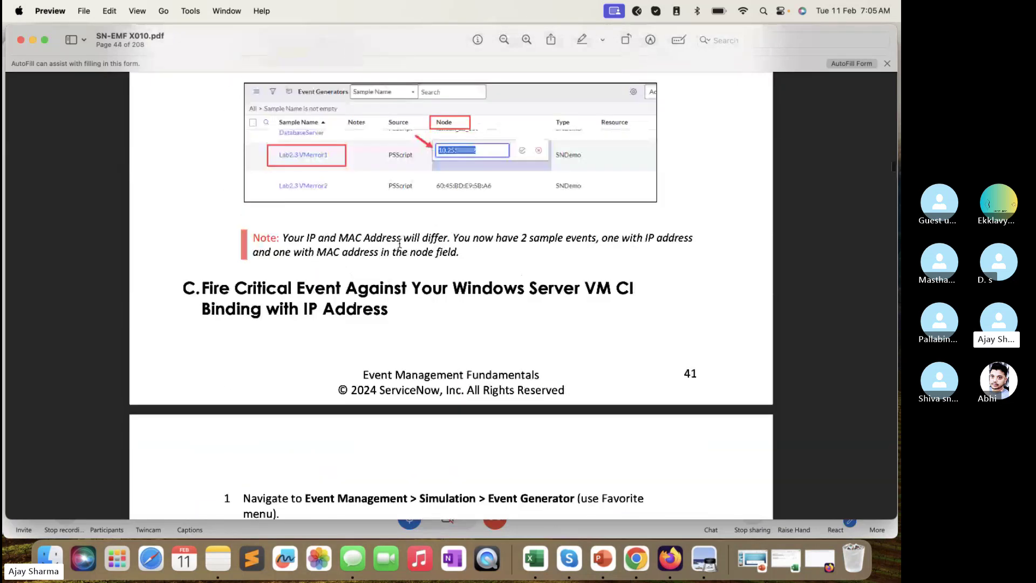
{"action": "scroll", "coordinate": [400, 243], "scroll_direction": "up", "scroll_amount": 20}
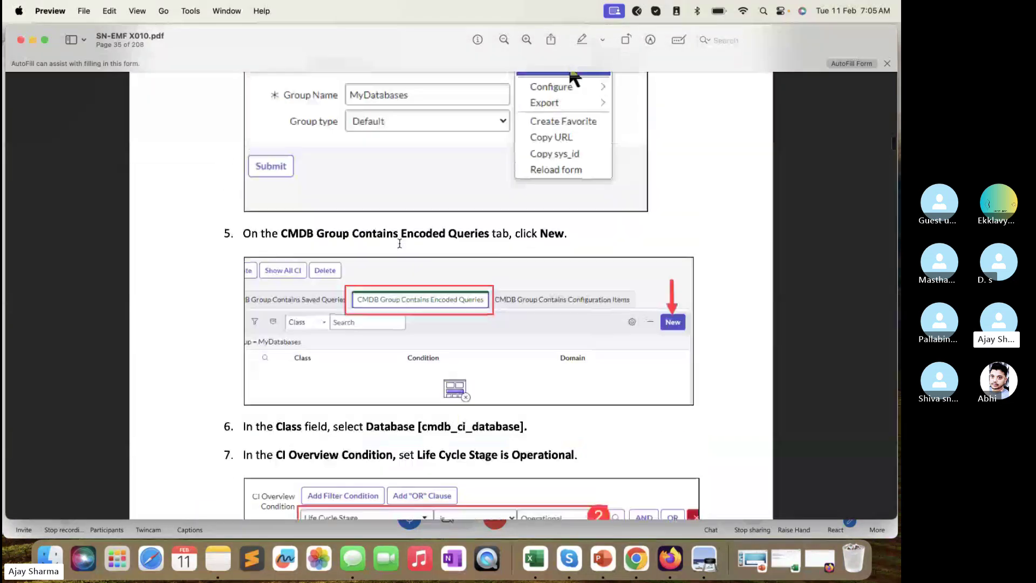
{"action": "scroll", "coordinate": [400, 244], "scroll_direction": "up", "scroll_amount": 20}
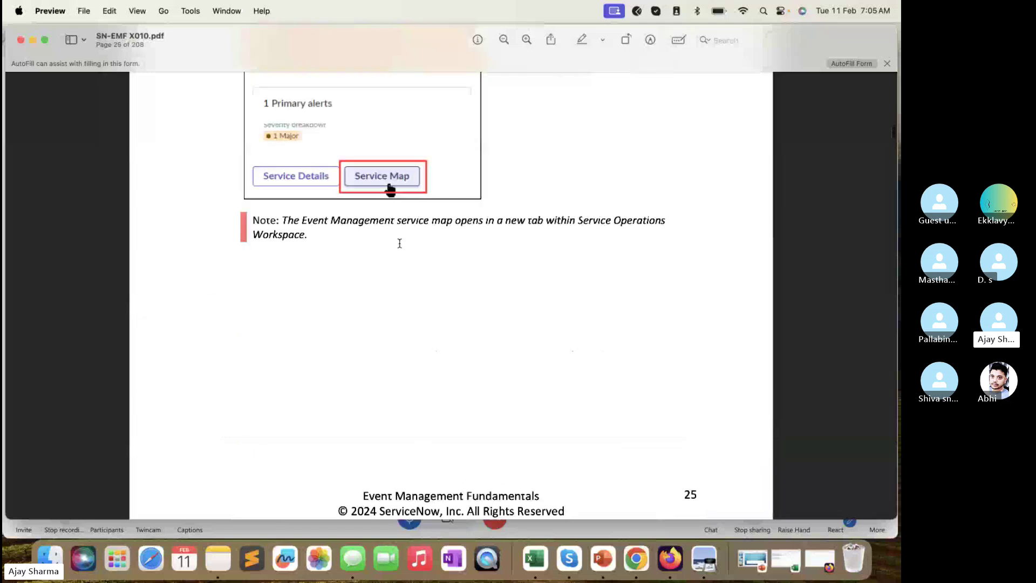
{"action": "scroll", "coordinate": [399, 243], "scroll_direction": "up", "scroll_amount": 20}
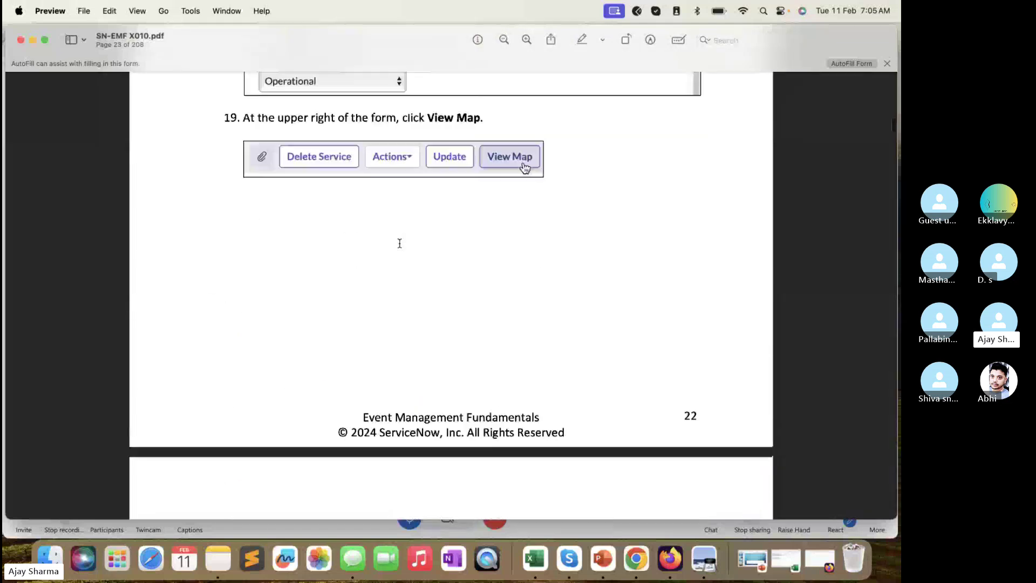
{"action": "scroll", "coordinate": [399, 243], "scroll_direction": "up", "scroll_amount": 20}
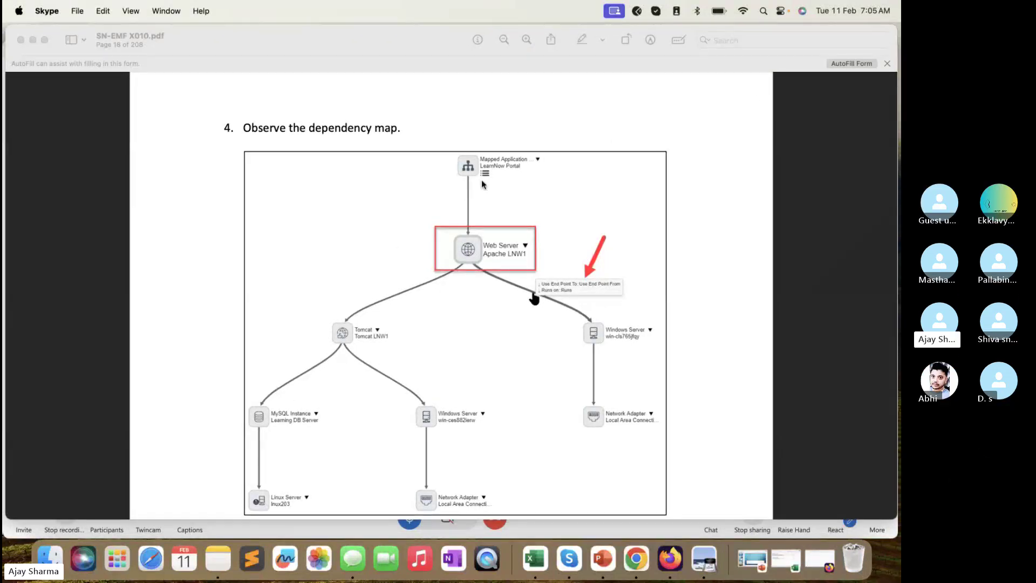
{"action": "scroll", "coordinate": [481, 184], "scroll_direction": "up", "scroll_amount": 15}
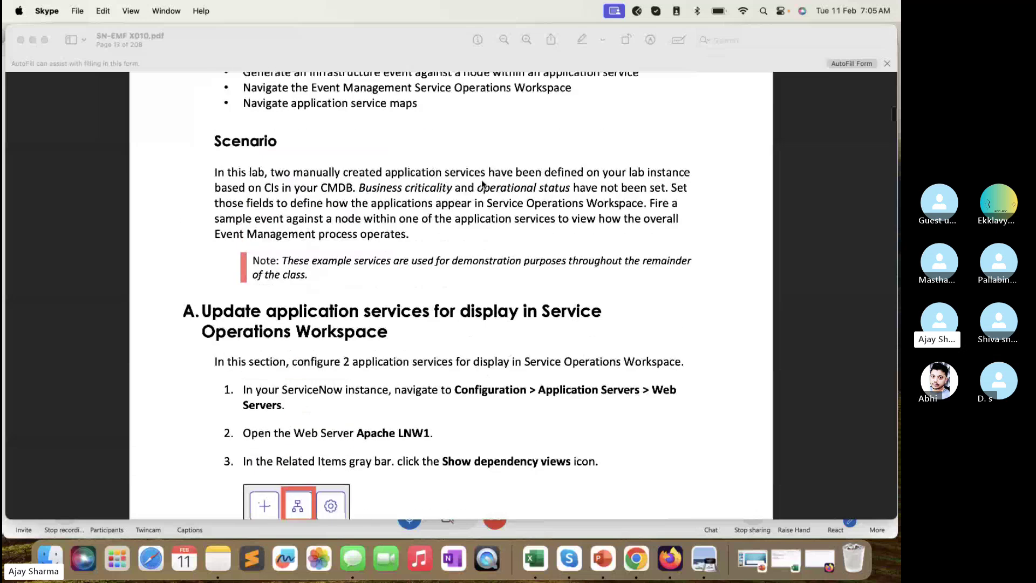
{"action": "scroll", "coordinate": [481, 184], "scroll_direction": "down", "scroll_amount": 15}
{"action": "scroll", "coordinate": [482, 184], "scroll_direction": "up", "scroll_amount": 3}
{"action": "scroll", "coordinate": [481, 184], "scroll_direction": "down", "scroll_amount": 3}
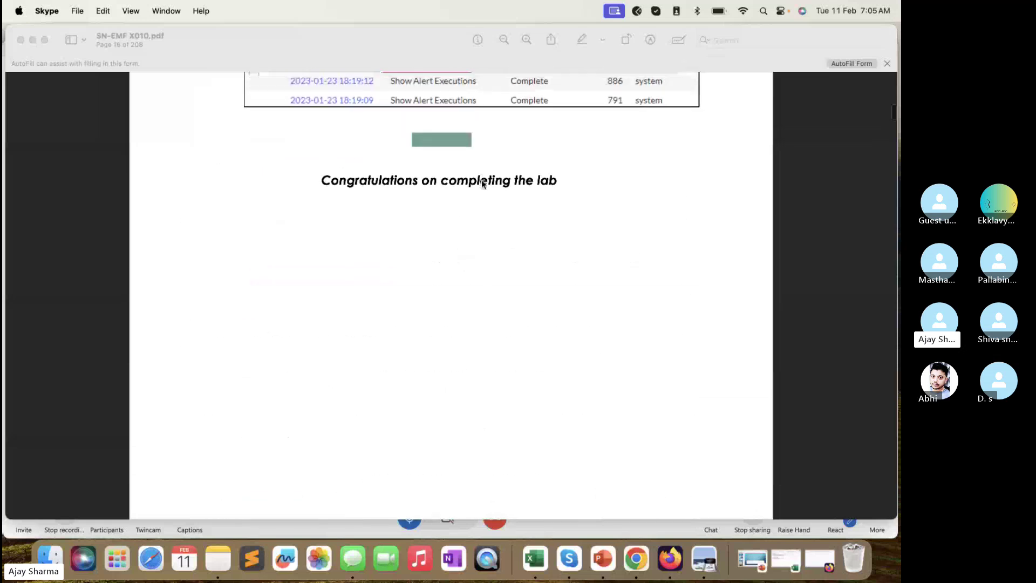
{"action": "scroll", "coordinate": [482, 184], "scroll_direction": "down", "scroll_amount": 10}
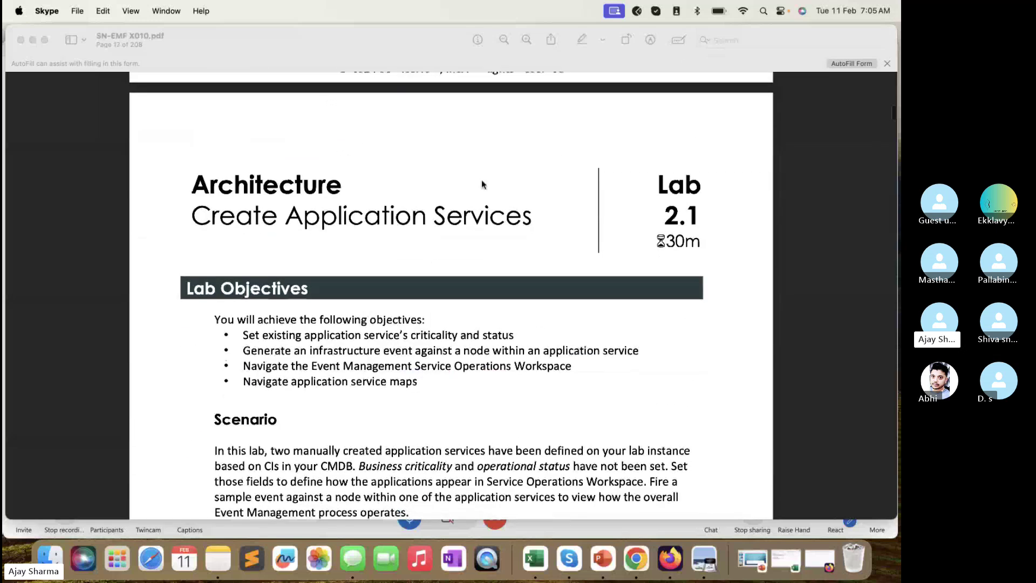
{"action": "scroll", "coordinate": [482, 184], "scroll_direction": "down", "scroll_amount": 10}
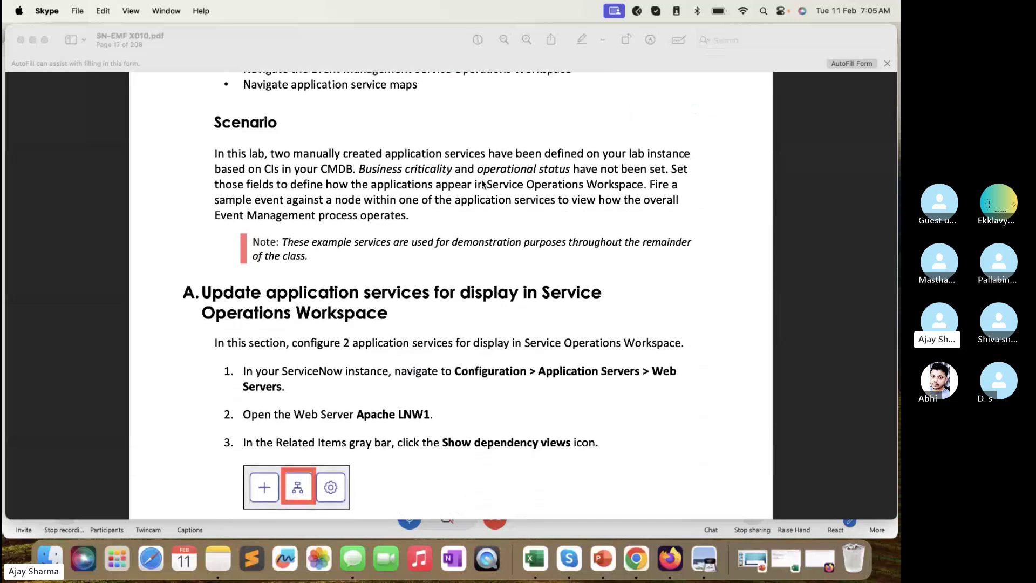
- Read Lab 2.1's objectives, scenario and the opening instructions of section A on updating application services for display in Service Operations Workspace
{"action": "scroll", "coordinate": [429, 335], "scroll_direction": "down", "scroll_amount": 2}
{"action": "scroll", "coordinate": [430, 335], "scroll_direction": "up", "scroll_amount": 4}
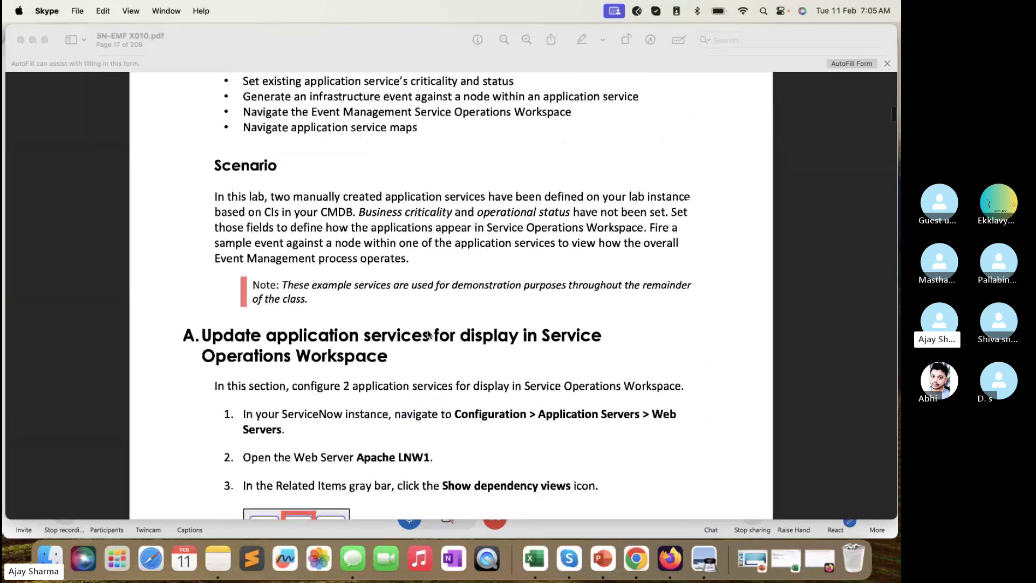
{"action": "scroll", "coordinate": [429, 336], "scroll_direction": "down", "scroll_amount": 3}
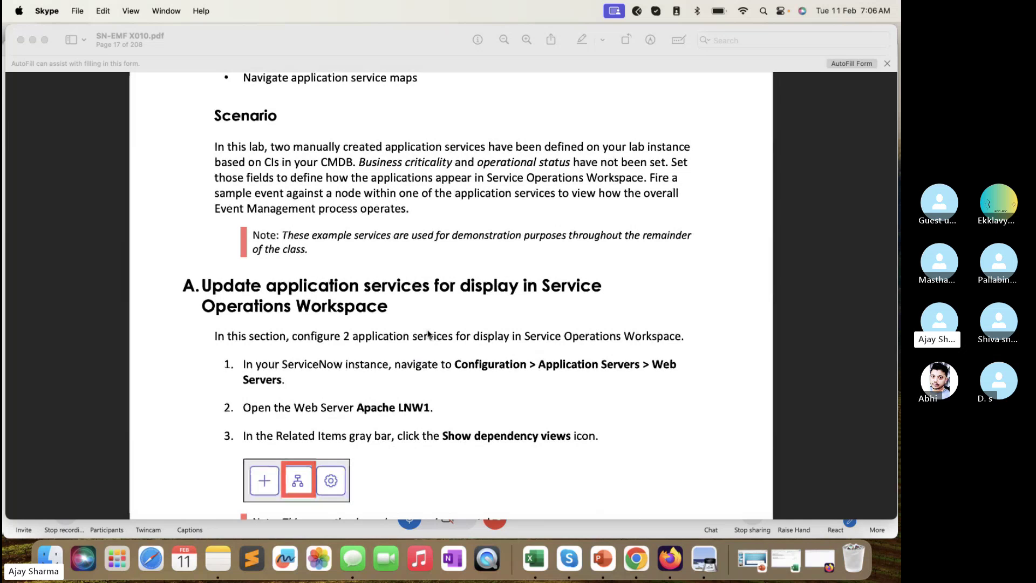
{"action": "scroll", "coordinate": [492, 319], "scroll_direction": "up", "scroll_amount": 4}
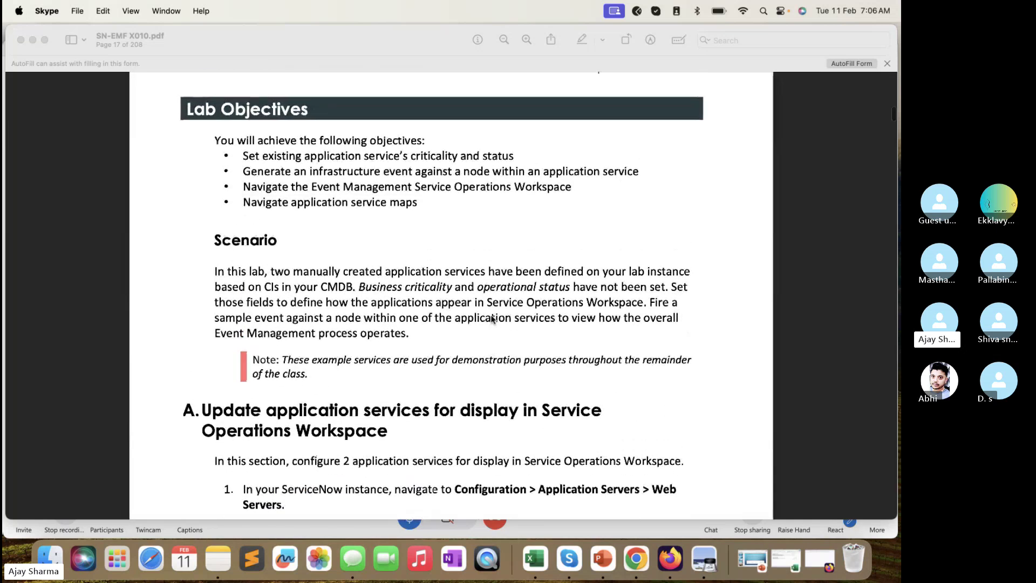
{"action": "scroll", "coordinate": [492, 319], "scroll_direction": "up", "scroll_amount": 5}
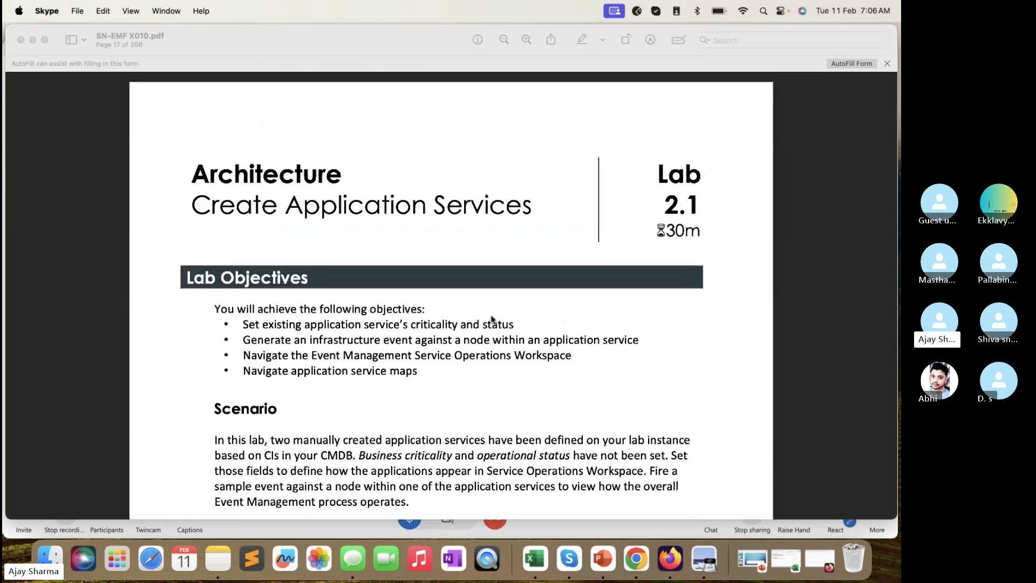
{"action": "scroll", "coordinate": [492, 319], "scroll_direction": "down", "scroll_amount": 3}
{"action": "scroll", "coordinate": [492, 318], "scroll_direction": "up", "scroll_amount": 5}
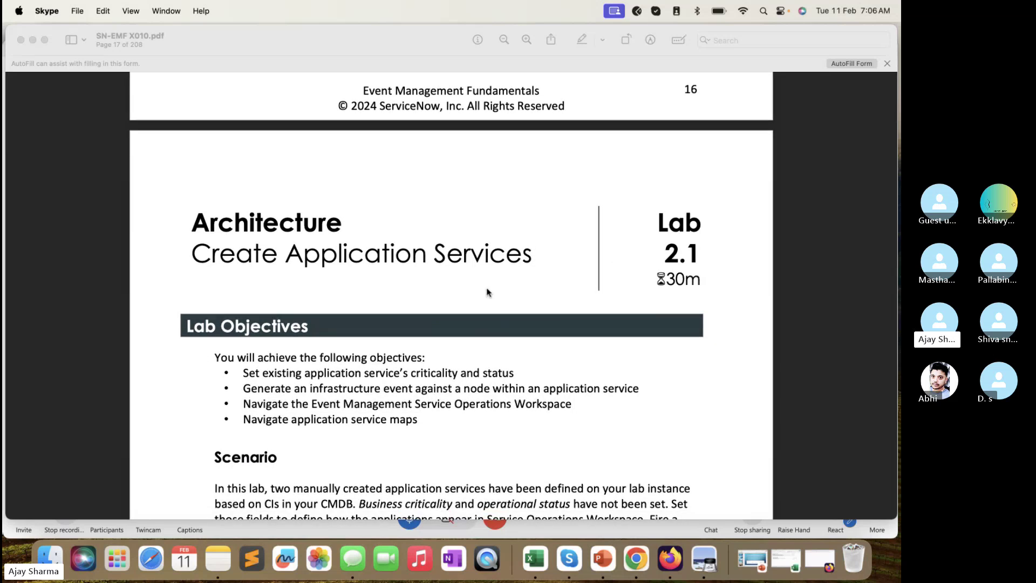
{"action": "scroll", "coordinate": [487, 292], "scroll_direction": "down", "scroll_amount": 8}
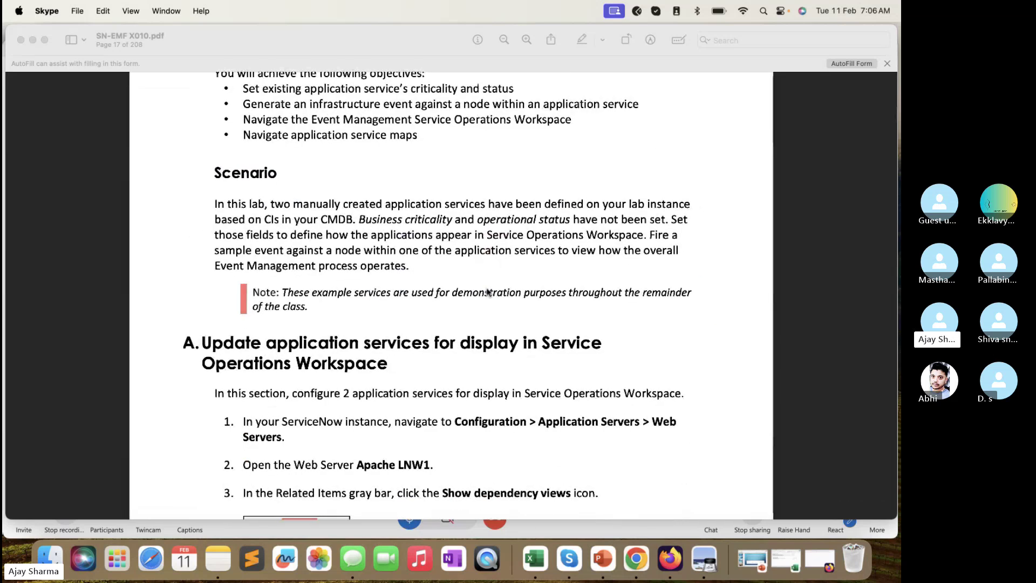
- Check the lab instance tab in Firefox, and return to section A of Lab 2.1 in the Preview lab guide
{"action": "left_click", "coordinate": [663, 534]}
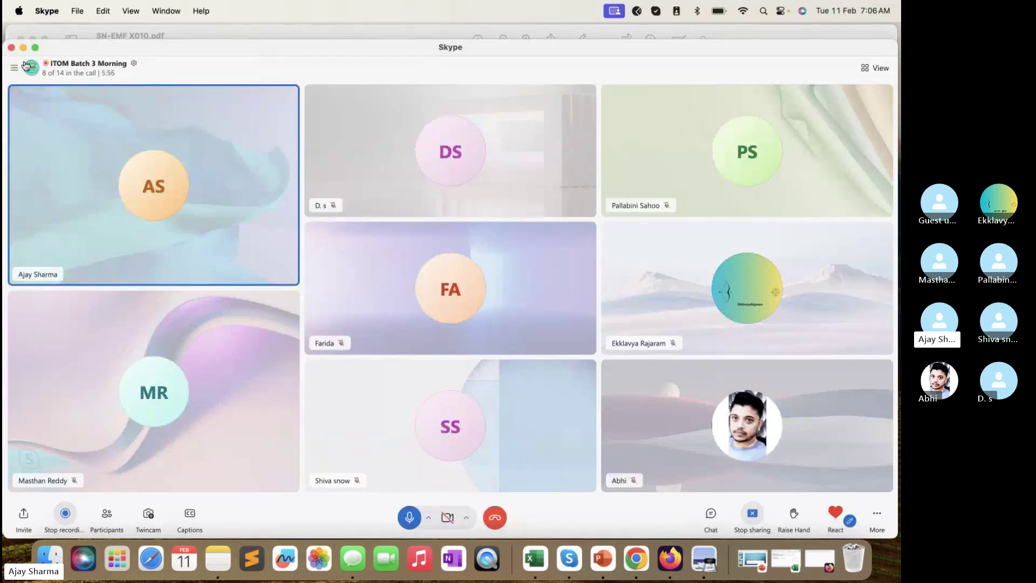
{"action": "left_click", "coordinate": [818, 546]}
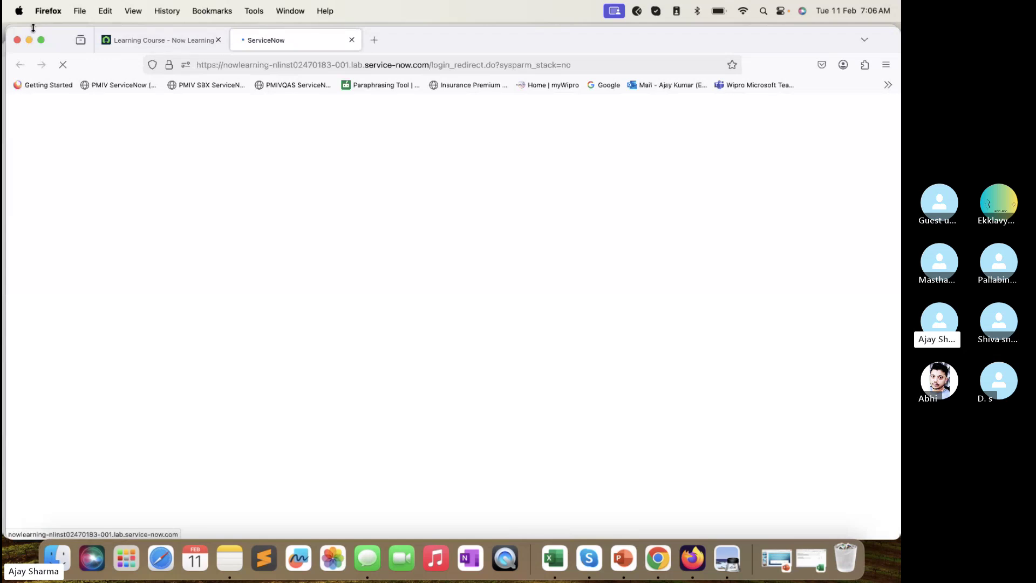
{"action": "left_click", "coordinate": [31, 41]}
{"action": "key", "text": "super+Tab"}
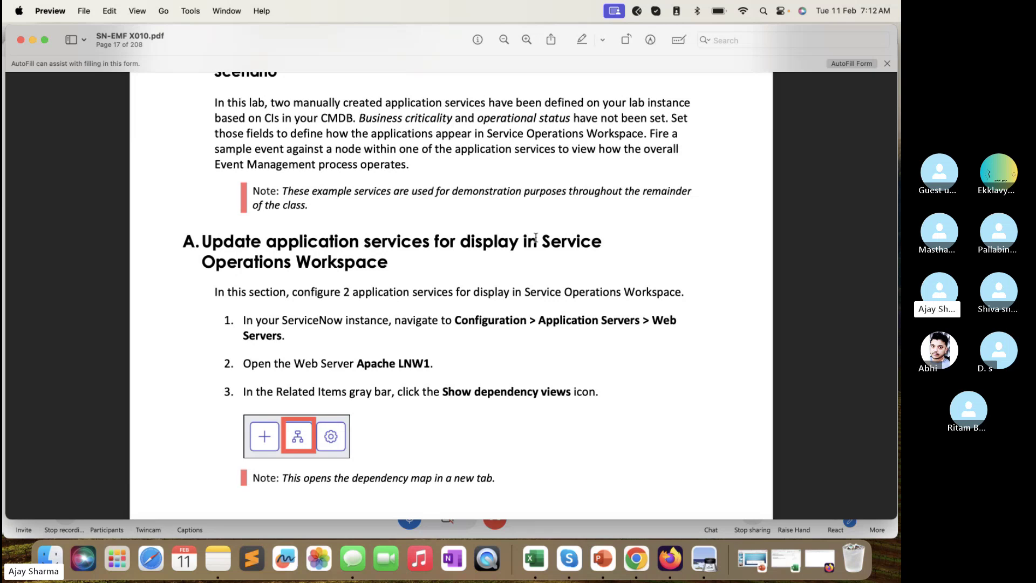
{"action": "scroll", "coordinate": [528, 316], "scroll_direction": "down", "scroll_amount": 2}
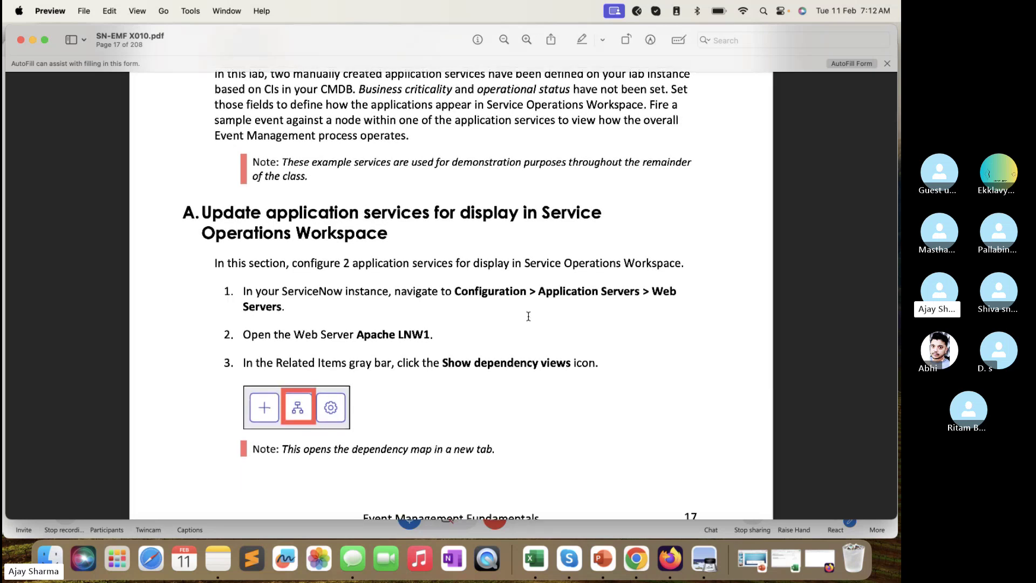
- Switch to the ServiceNow lab instance in Firefox and open the list of all application modules
{"action": "left_click", "coordinate": [346, 531]}
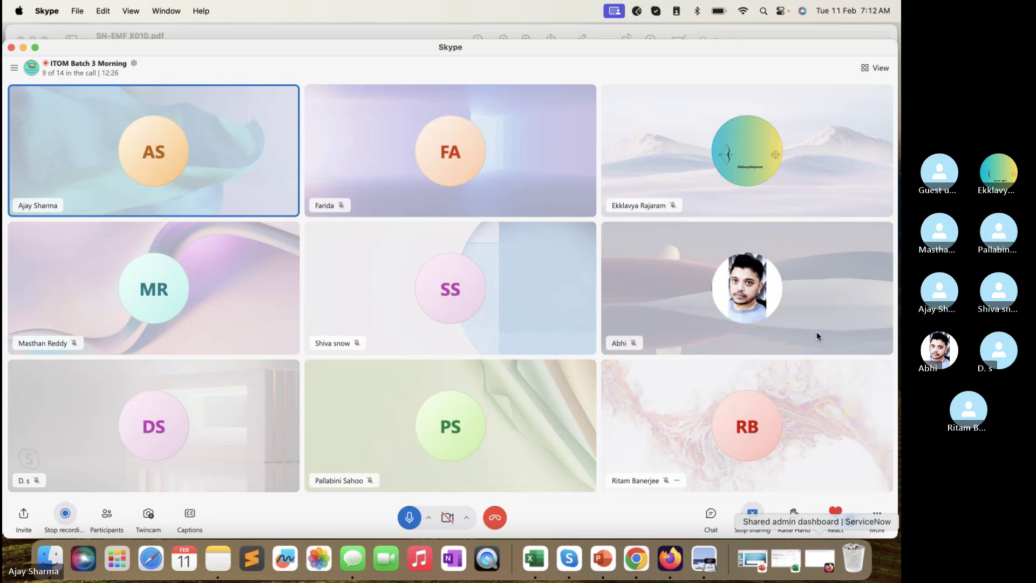
{"action": "left_click", "coordinate": [824, 559]}
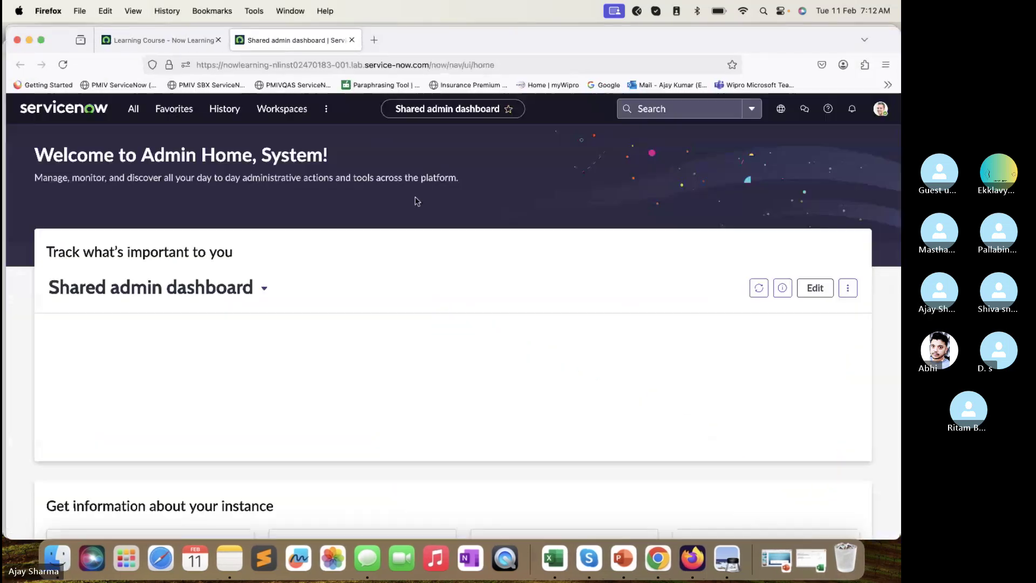
{"action": "left_click", "coordinate": [134, 111]}
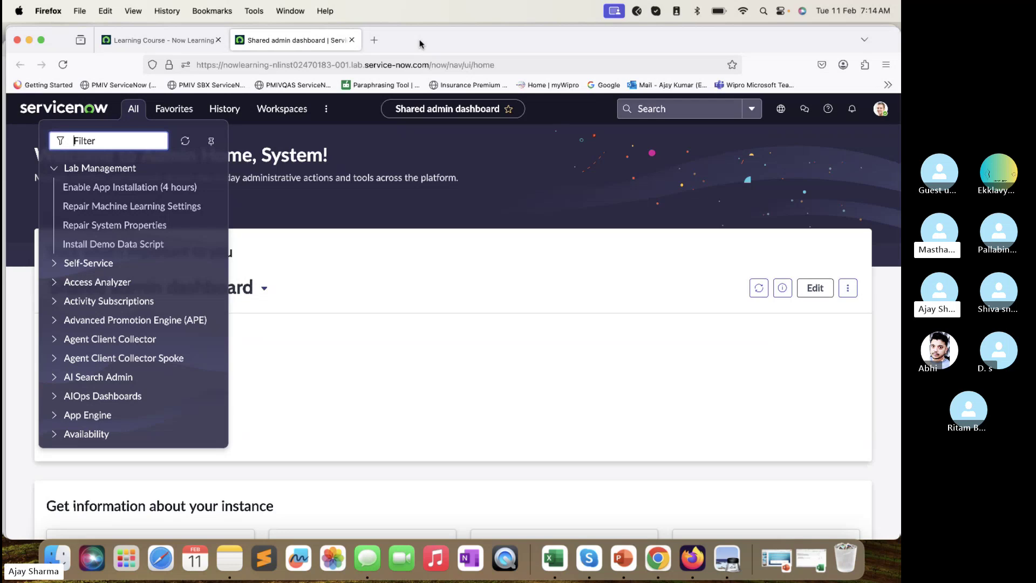
- Switch back to the lab guide in Preview and check the Web Servers navigation path in section A
{"action": "left_click", "coordinate": [30, 41]}
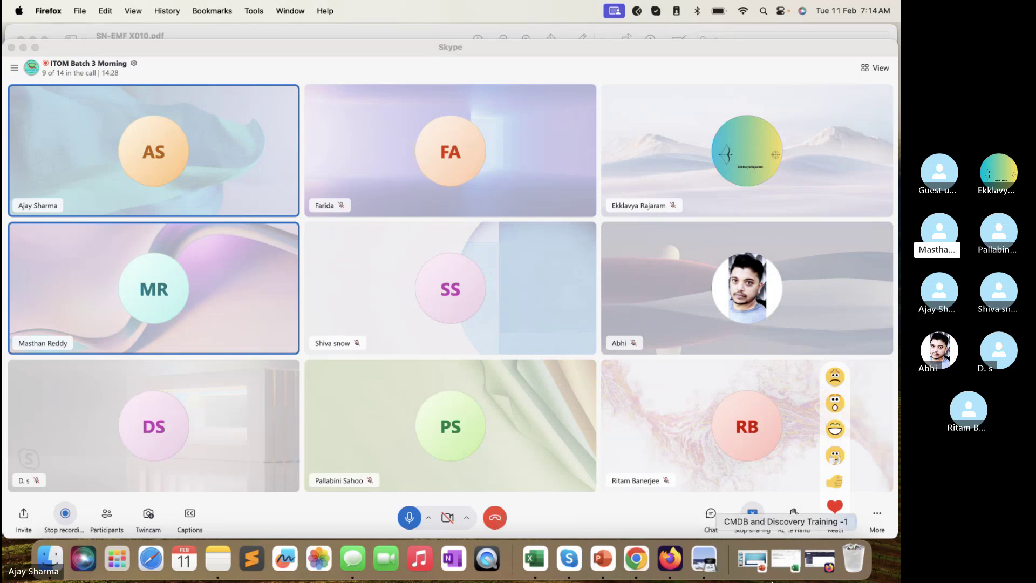
{"action": "left_click", "coordinate": [818, 559]}
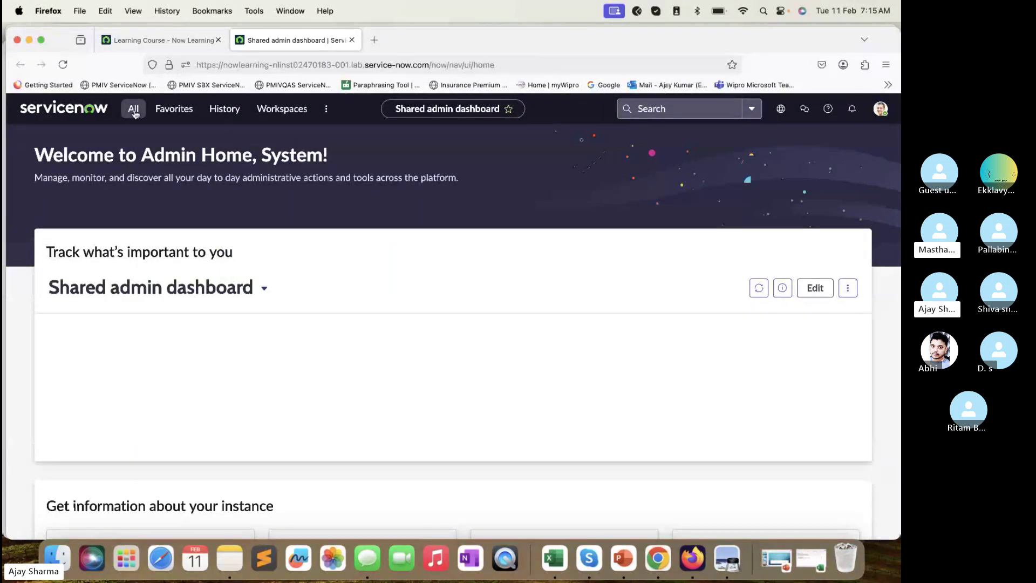
{"action": "left_click", "coordinate": [29, 41]}
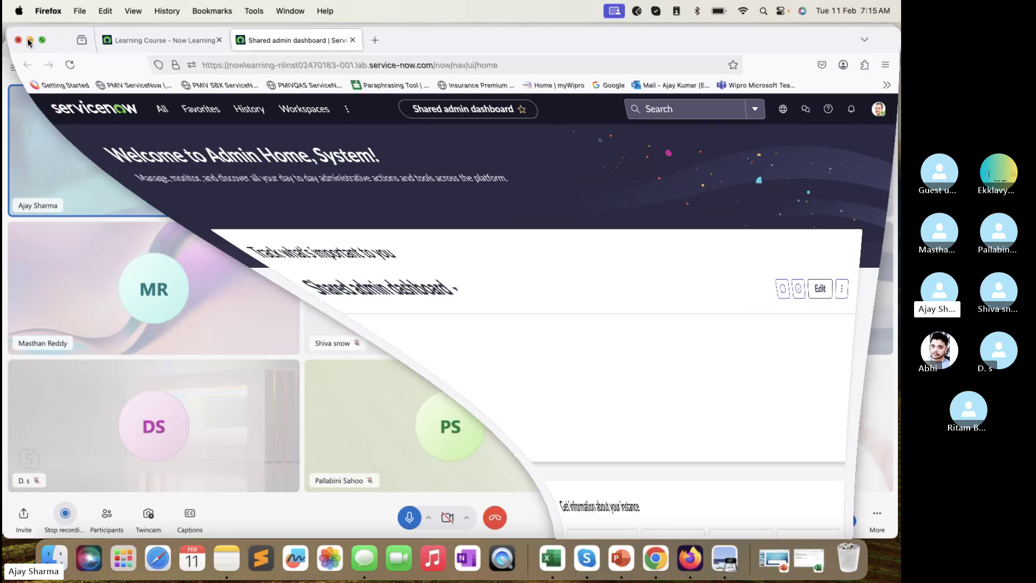
{"action": "key", "text": "super+Tab"}
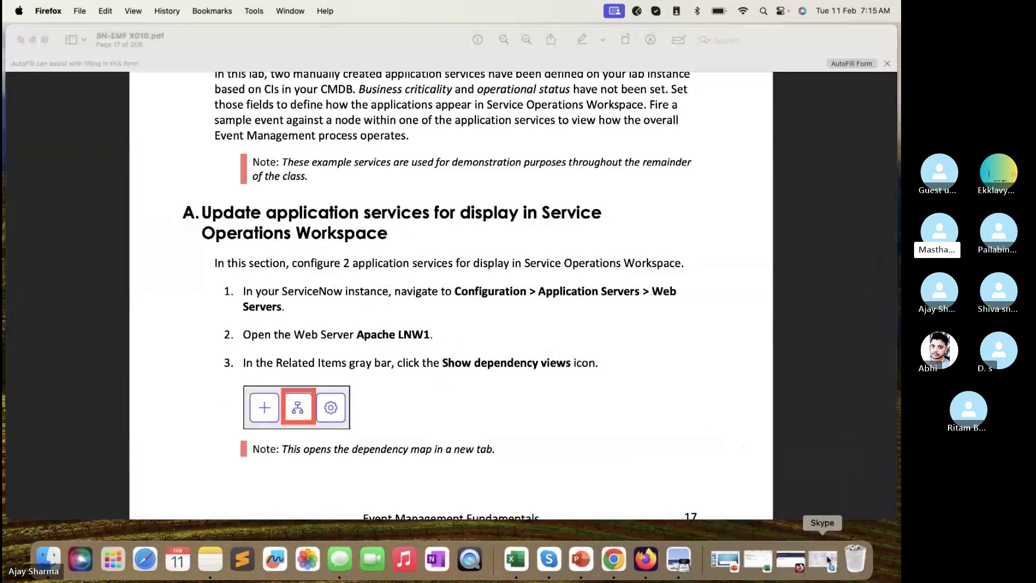
- Return to the ServiceNow instance in Firefox and filter all modules for "Application Server"
{"action": "left_click", "coordinate": [799, 561]}
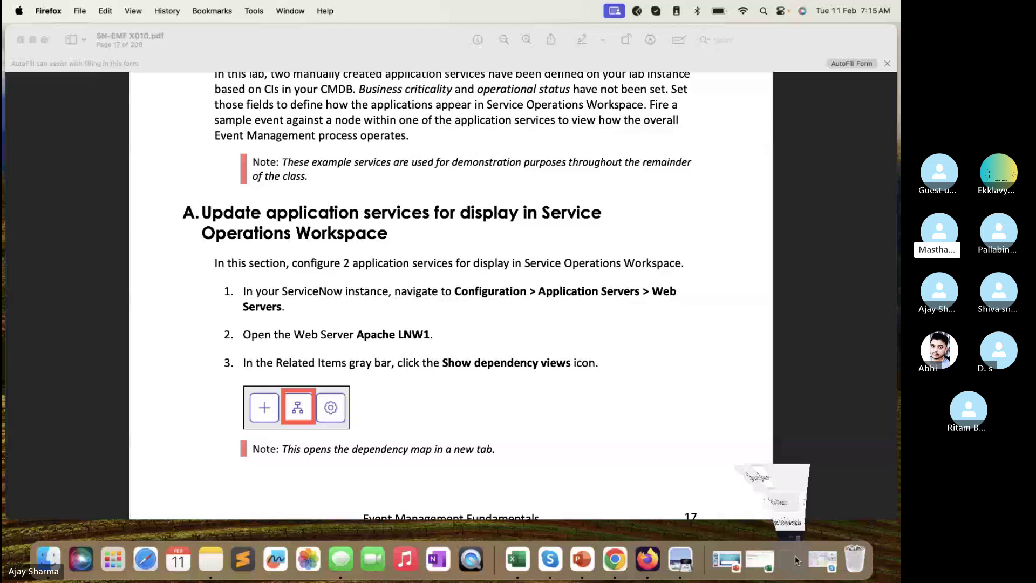
{"action": "left_click", "coordinate": [133, 108]}
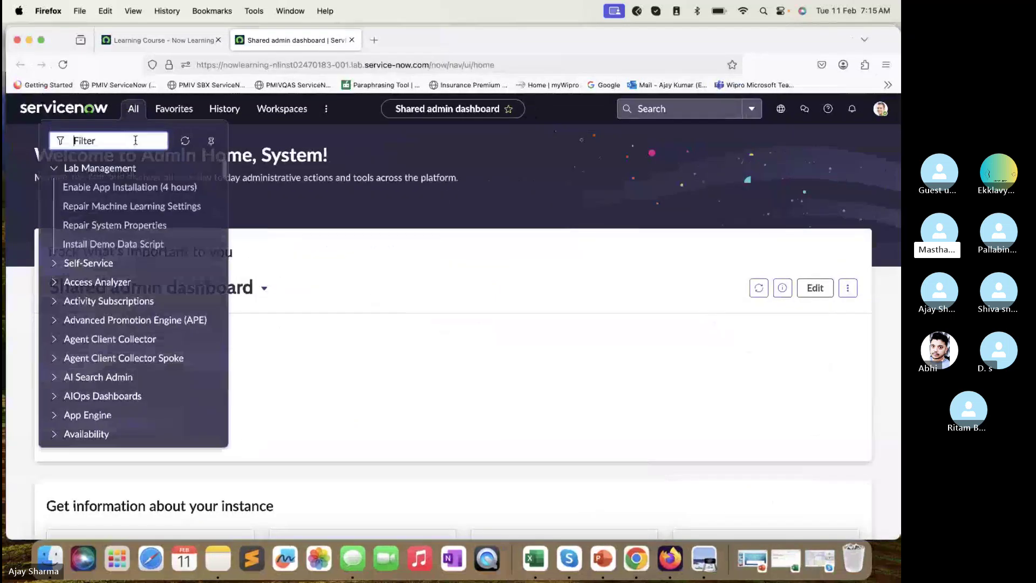
{"action": "type", "text": "Appli"}
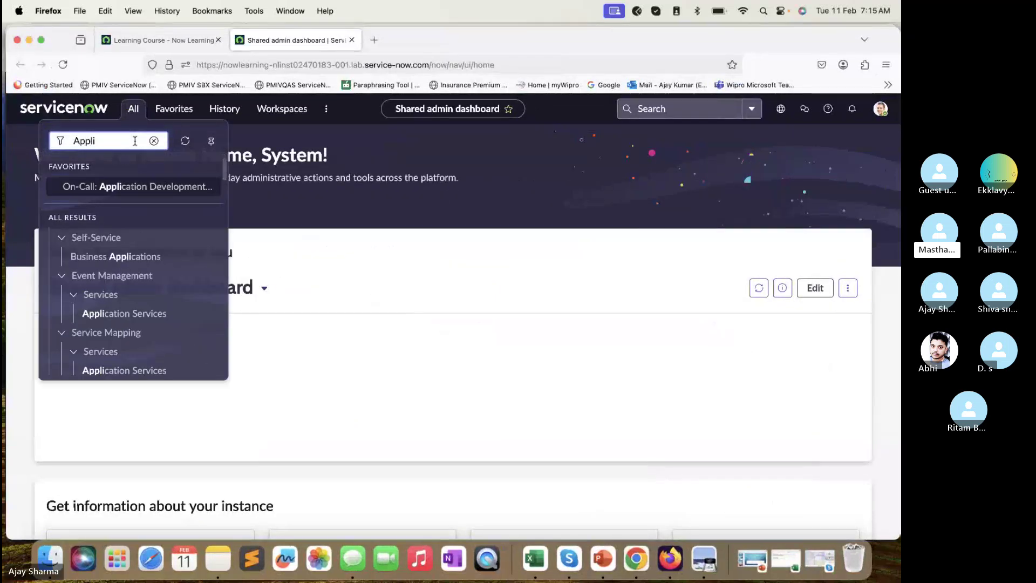
{"action": "type", "text": "cation Server"}
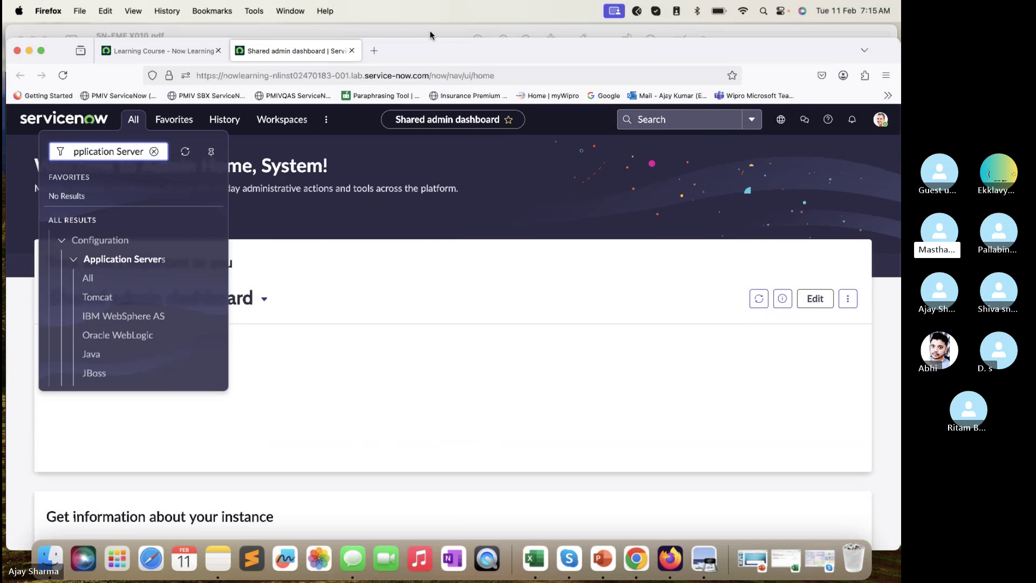
- Recheck the navigation path in the Preview lab guide, and open Configuration > Application Servers > Web Servers in a new Firefox tab
{"action": "key", "text": "super+Tab"}
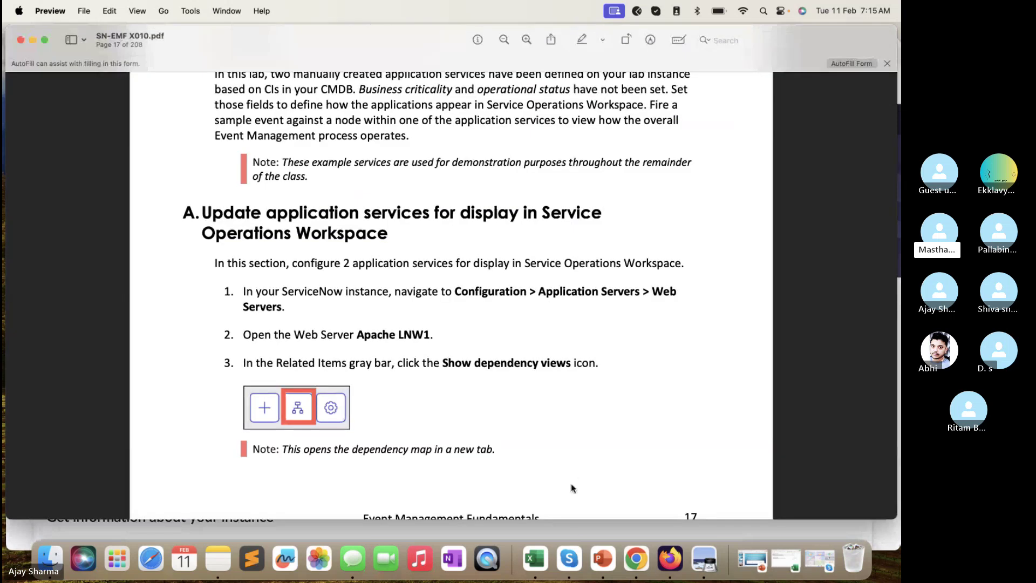
{"action": "key", "text": "super+Tab"}
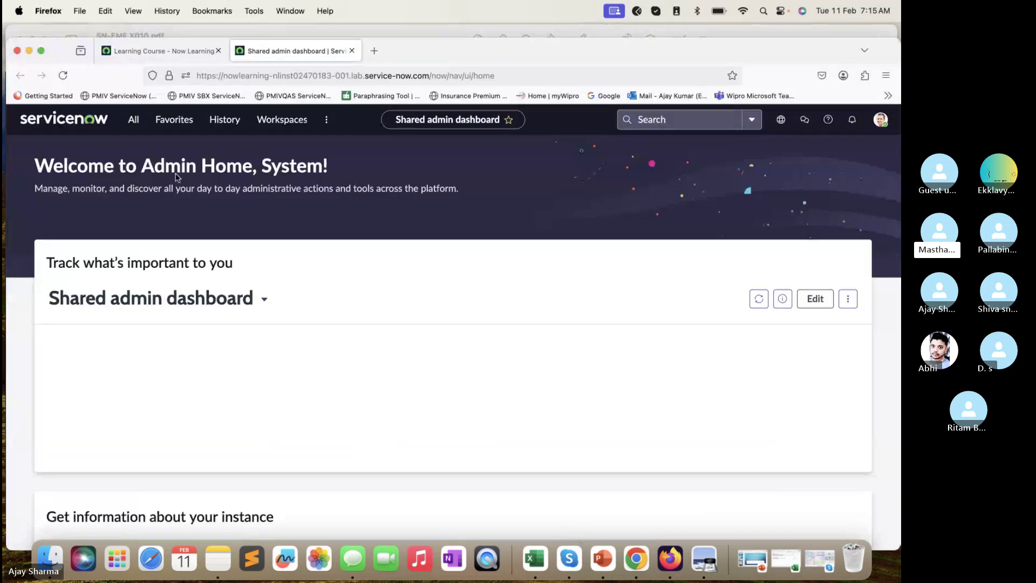
{"action": "left_click", "coordinate": [136, 122]}
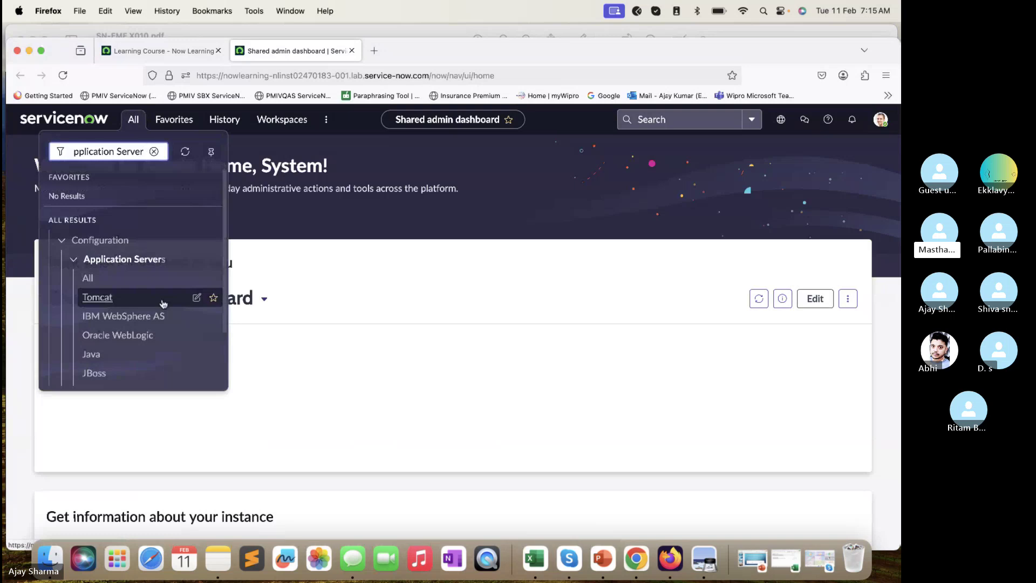
{"action": "scroll", "coordinate": [164, 305], "scroll_direction": "down", "scroll_amount": 1}
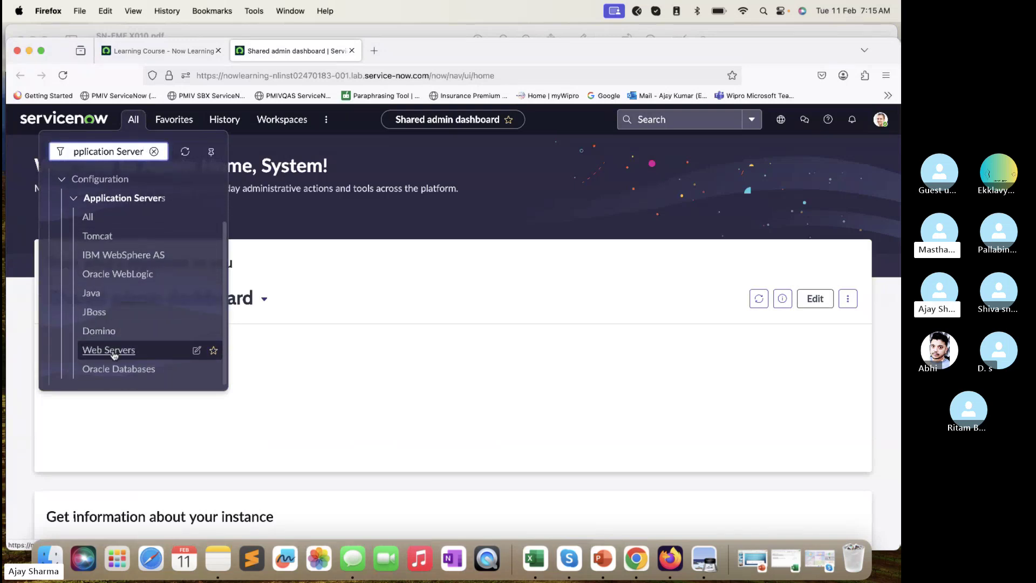
{"action": "left_click", "coordinate": [109, 350], "text": "super"}
{"action": "left_click", "coordinate": [410, 49]}
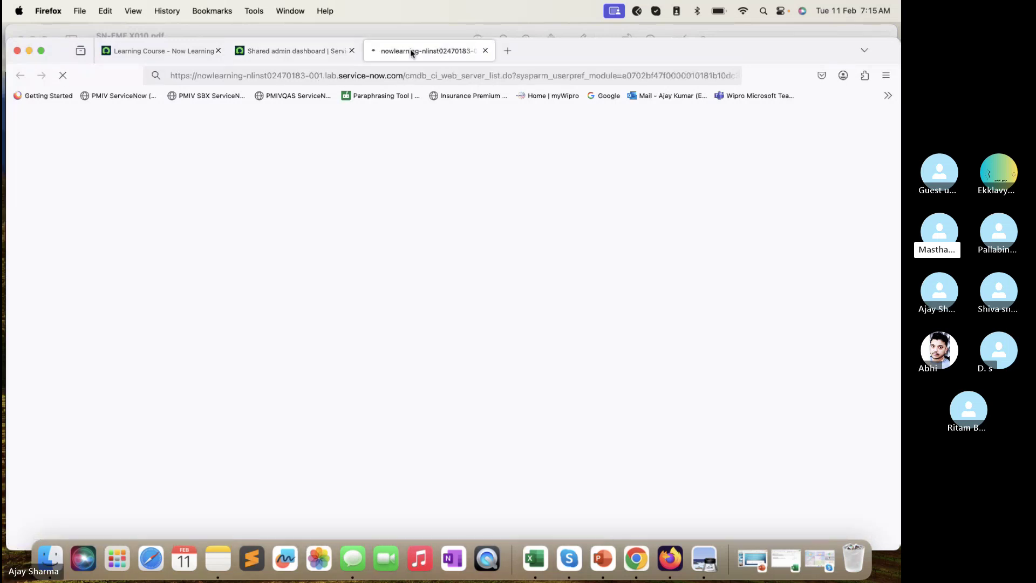
- Copy the name Apache LNW1 from the Preview lab guide, filter the Firefox Web Servers list by it, and open the matching record in a new tab
{"action": "left_click", "coordinate": [407, 29]}
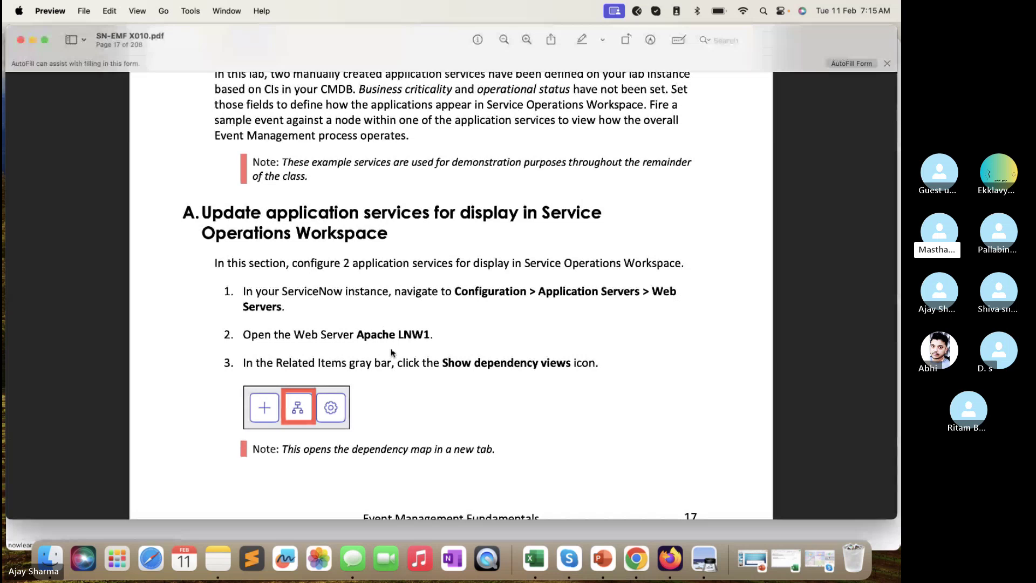
{"action": "left_click_drag", "start_coordinate": [431, 338], "coordinate": [357, 335]}
{"action": "key", "text": "super+c"}
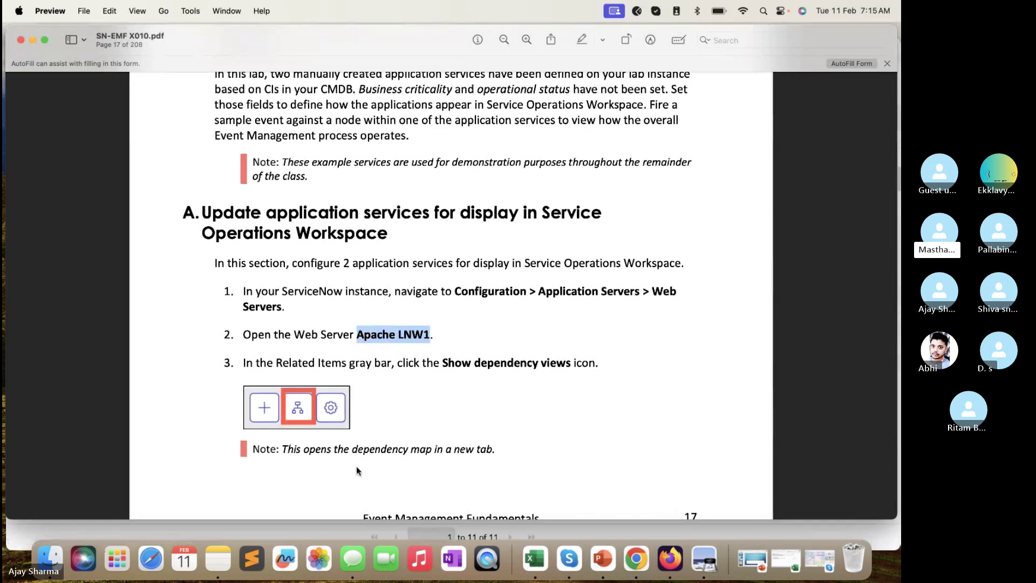
{"action": "left_click", "coordinate": [336, 529]}
{"action": "left_click", "coordinate": [199, 179]}
{"action": "key", "text": "super+v"}
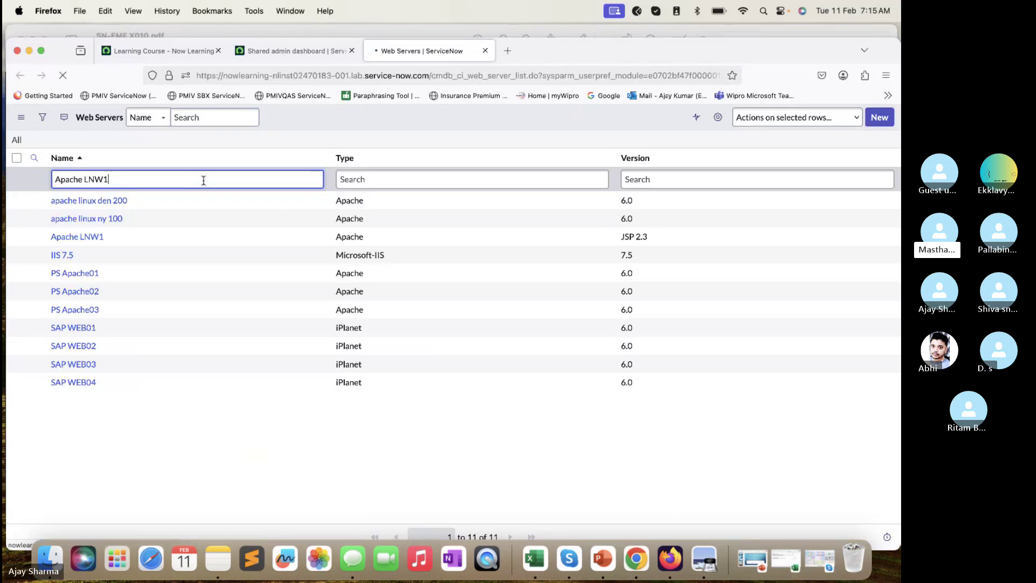
{"action": "key", "text": "Return"}
{"action": "left_click", "coordinate": [81, 200], "text": "super"}
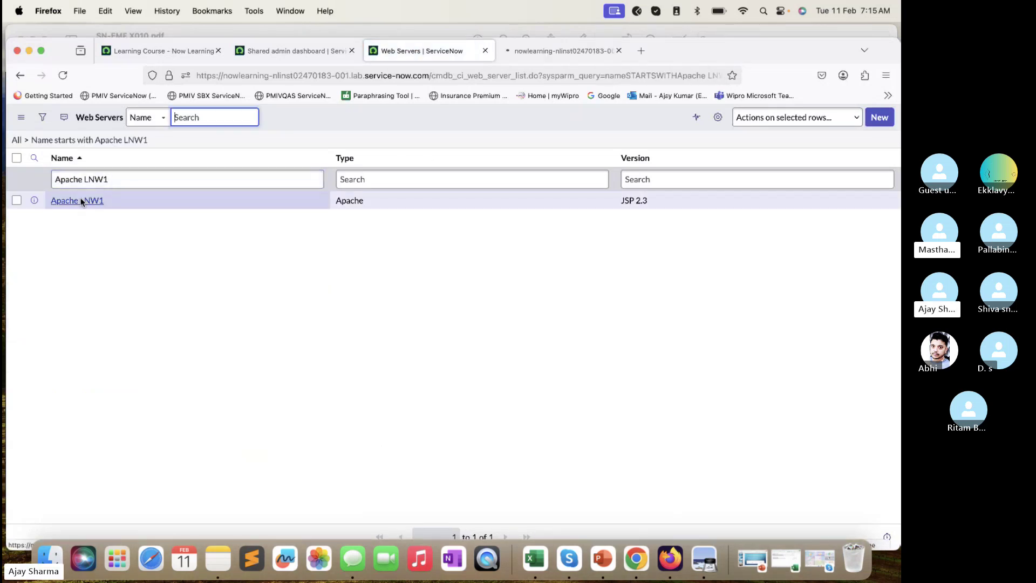
- Read steps 3 and 4 of section A in the Preview lab guide, including the sample dependency map
{"action": "left_click", "coordinate": [336, 32]}
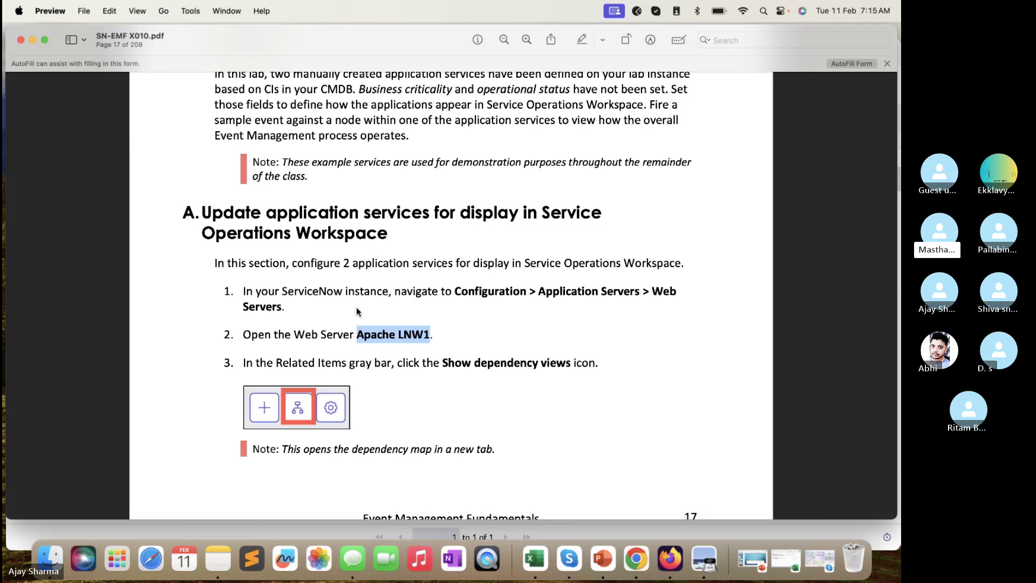
{"action": "scroll", "coordinate": [356, 311], "scroll_direction": "down", "scroll_amount": 4}
{"action": "scroll", "coordinate": [357, 307], "scroll_direction": "down", "scroll_amount": 10}
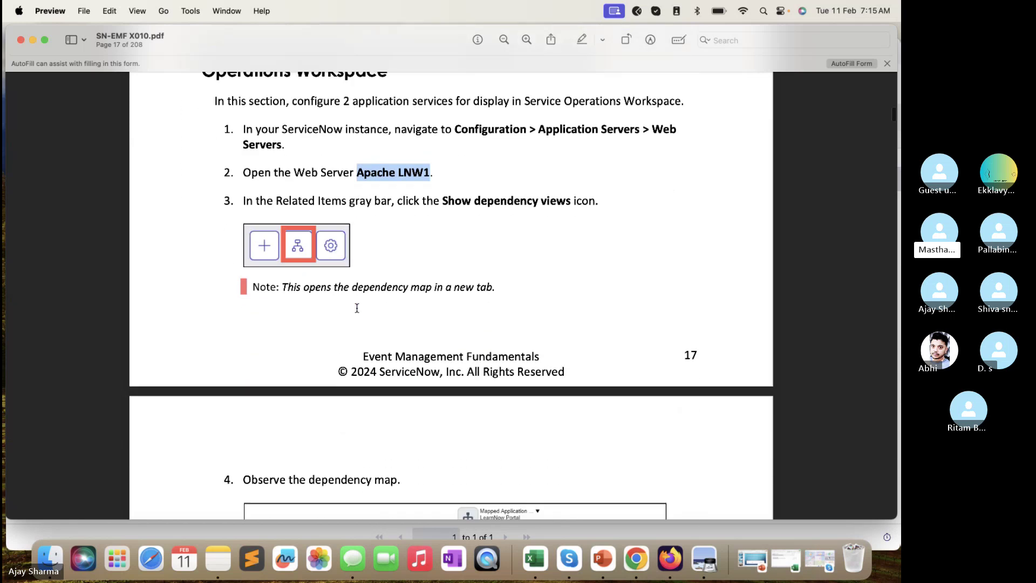
{"action": "scroll", "coordinate": [357, 308], "scroll_direction": "down", "scroll_amount": 8}
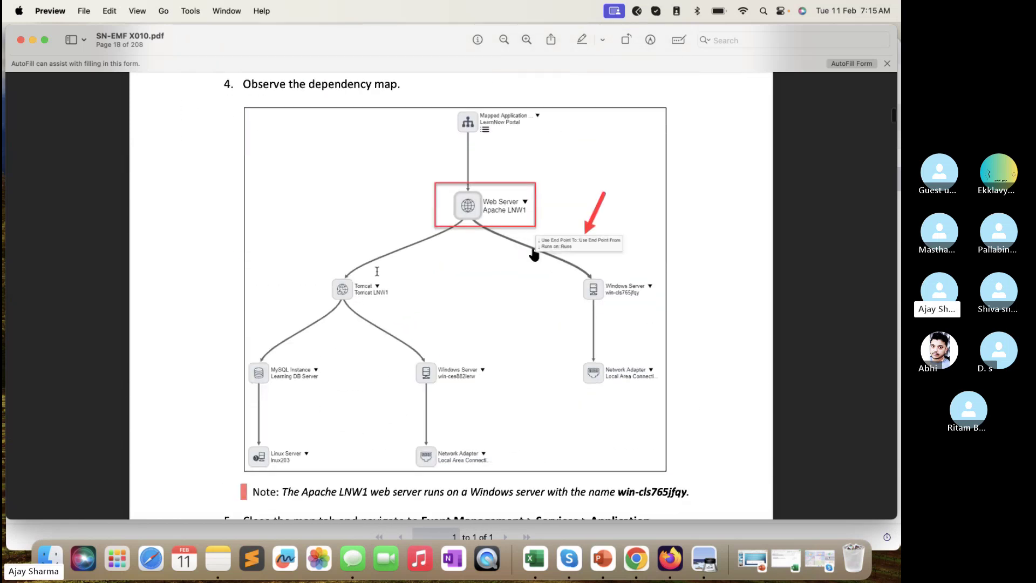
- Show the dependency views of the Apache LNW1 record in Firefox, and return to the sample map in the Preview lab guide
{"action": "key", "text": "super+Tab"}
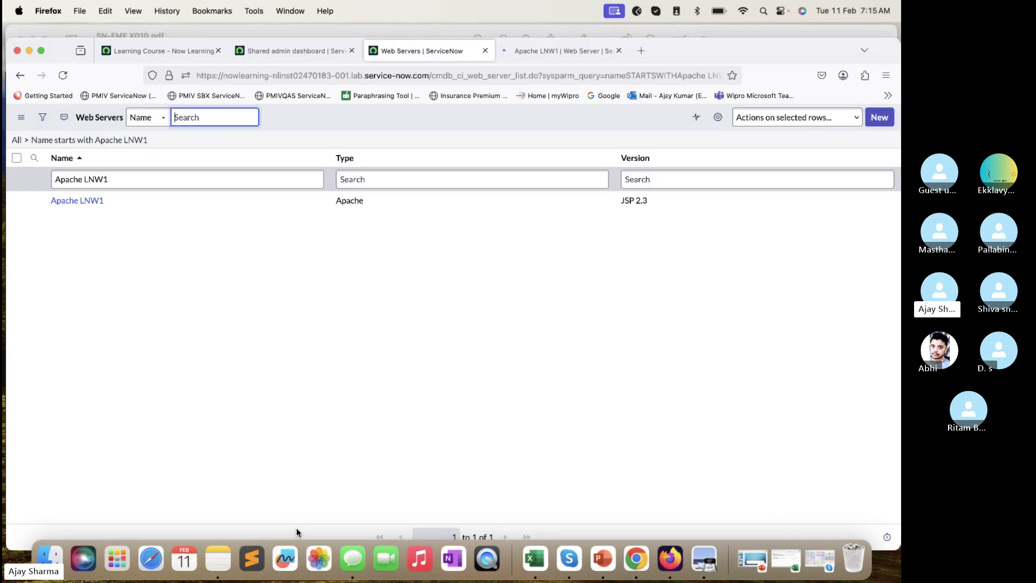
{"action": "left_click", "coordinate": [558, 57]}
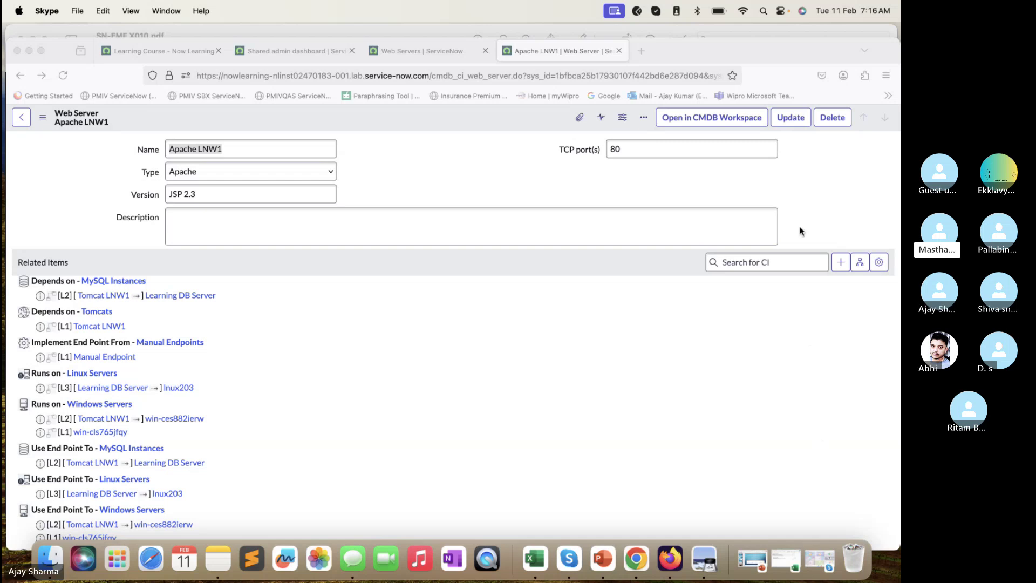
{"action": "left_click", "coordinate": [860, 263]}
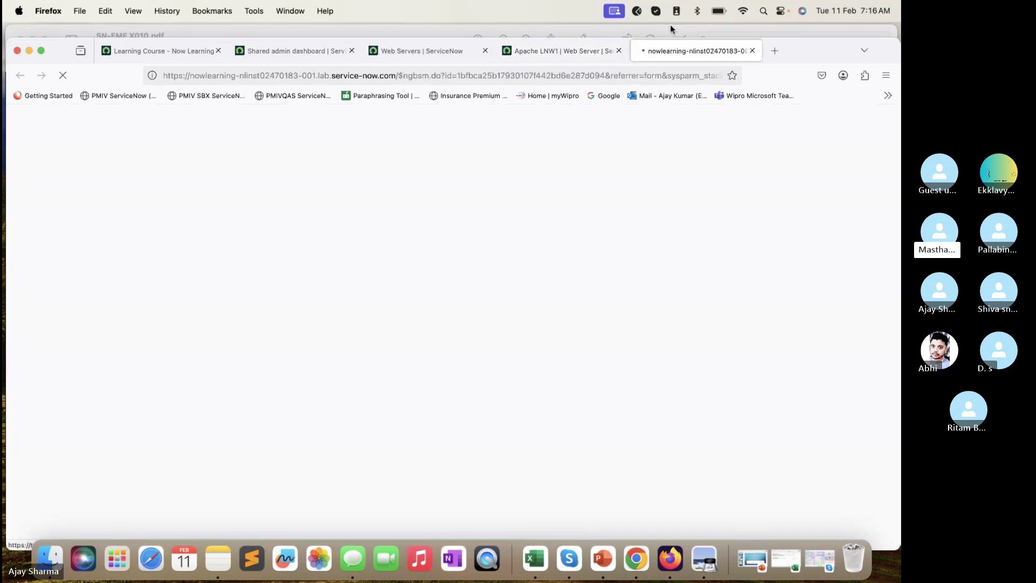
{"action": "left_click", "coordinate": [625, 31]}
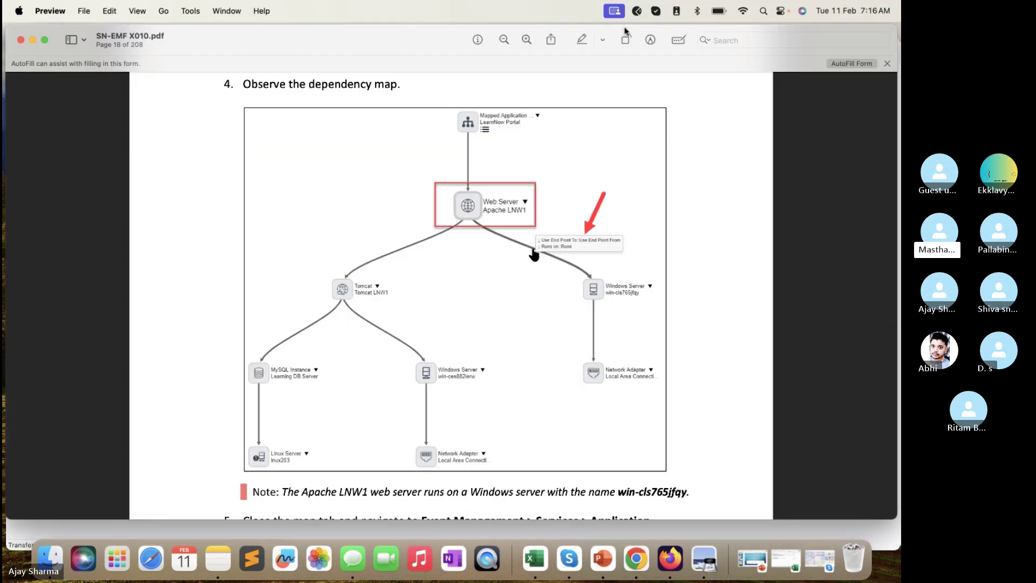
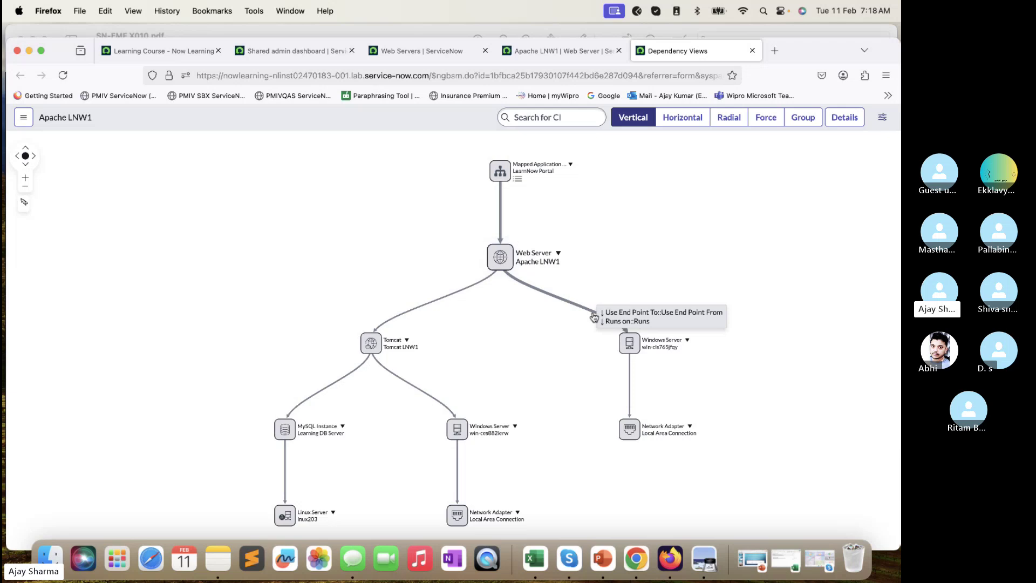
- Read steps 5 and 6 of section A in the Preview lab guide
{"action": "left_click", "coordinate": [457, 30]}
{"action": "scroll", "coordinate": [606, 438], "scroll_direction": "down", "scroll_amount": 5}
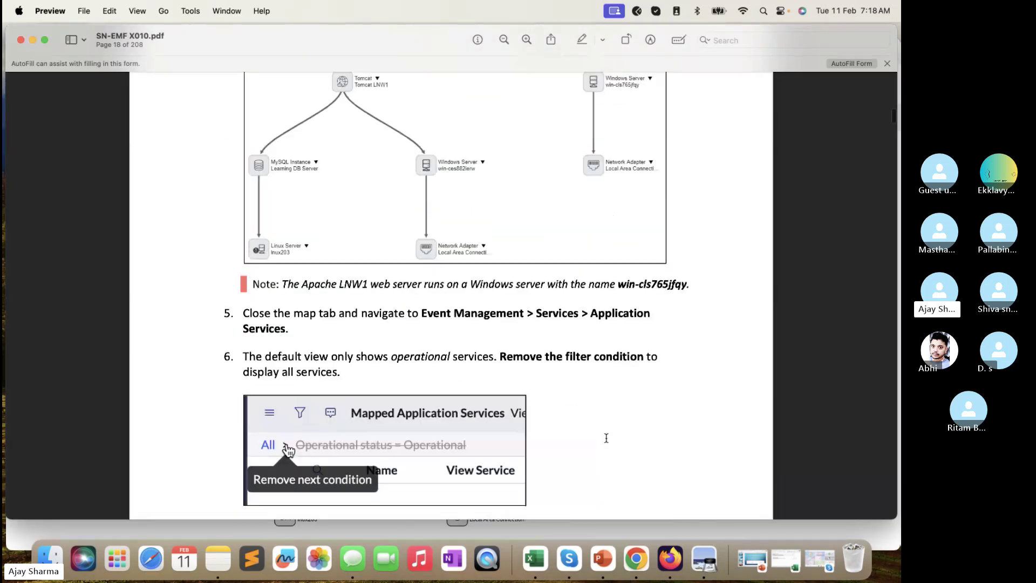
{"action": "scroll", "coordinate": [606, 438], "scroll_direction": "down", "scroll_amount": 3}
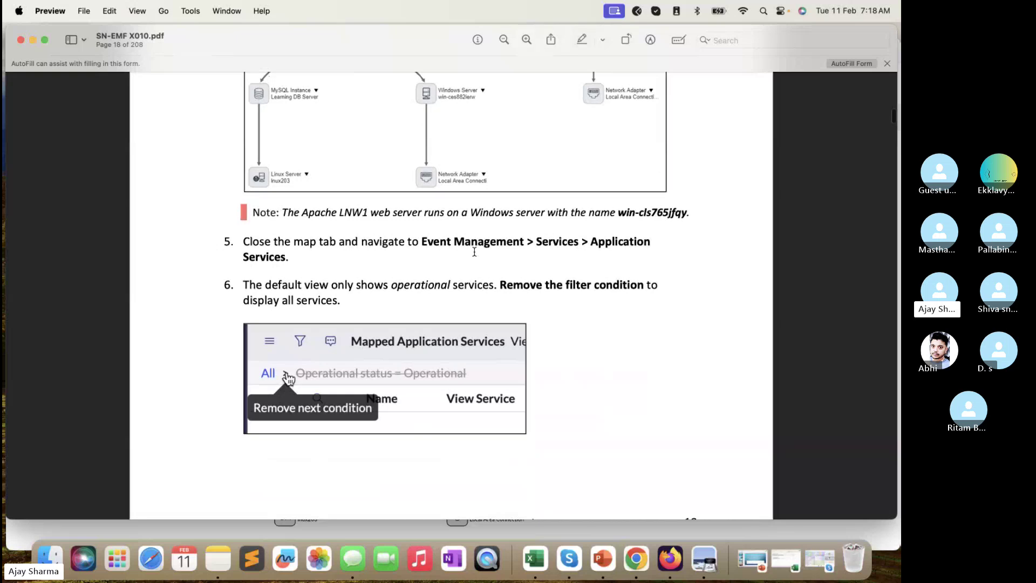
- Return to the admin home in Firefox, filter all modules for "Application Serv", and open Event Management > Services > Application Services in a new tab
{"action": "left_click", "coordinate": [573, 533]}
{"action": "left_click", "coordinate": [289, 54]}
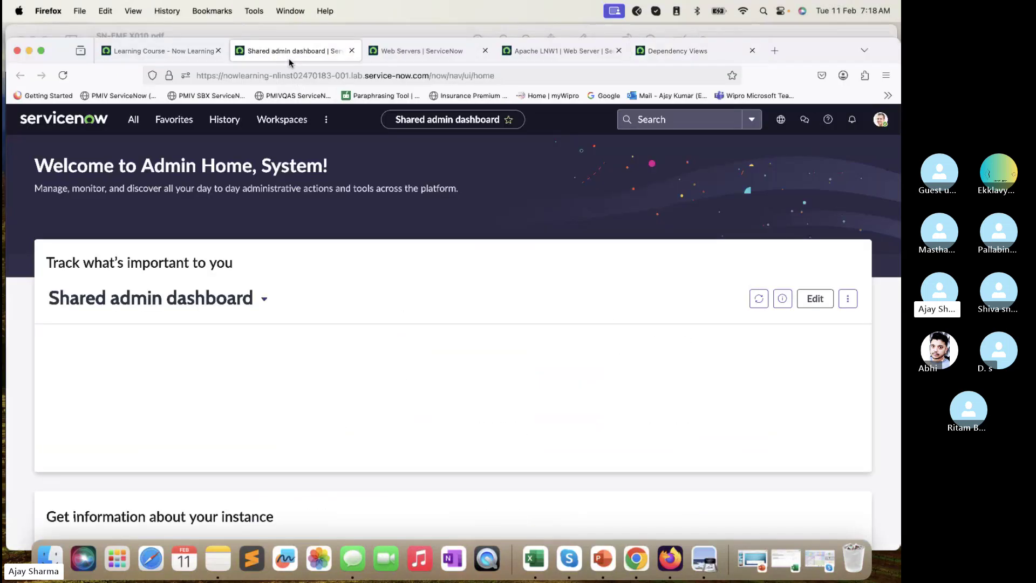
{"action": "left_click", "coordinate": [133, 119]}
{"action": "triple_click", "coordinate": [131, 151]}
{"action": "type", "text": "Appli"}
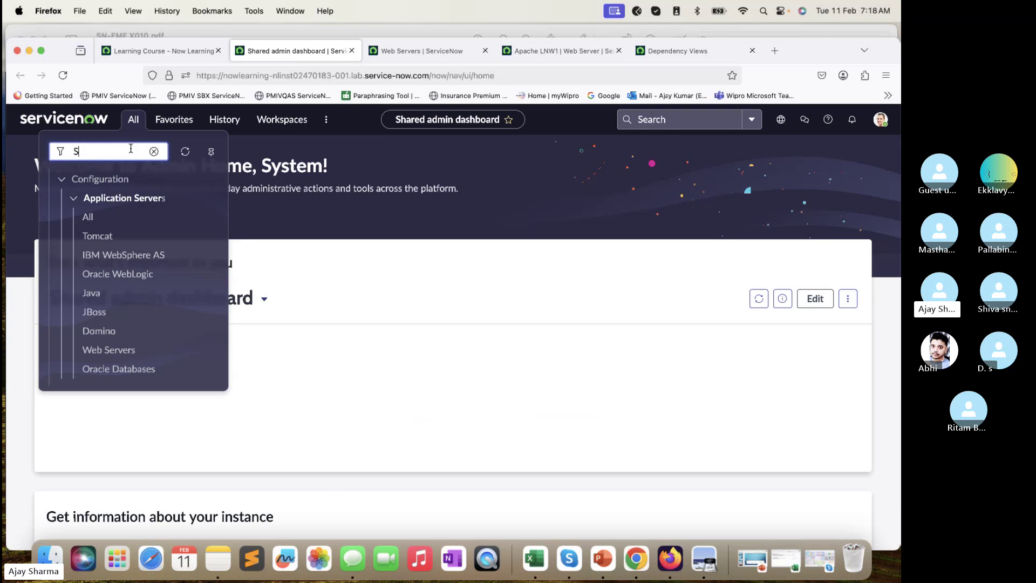
{"action": "type", "text": "cation Serv"}
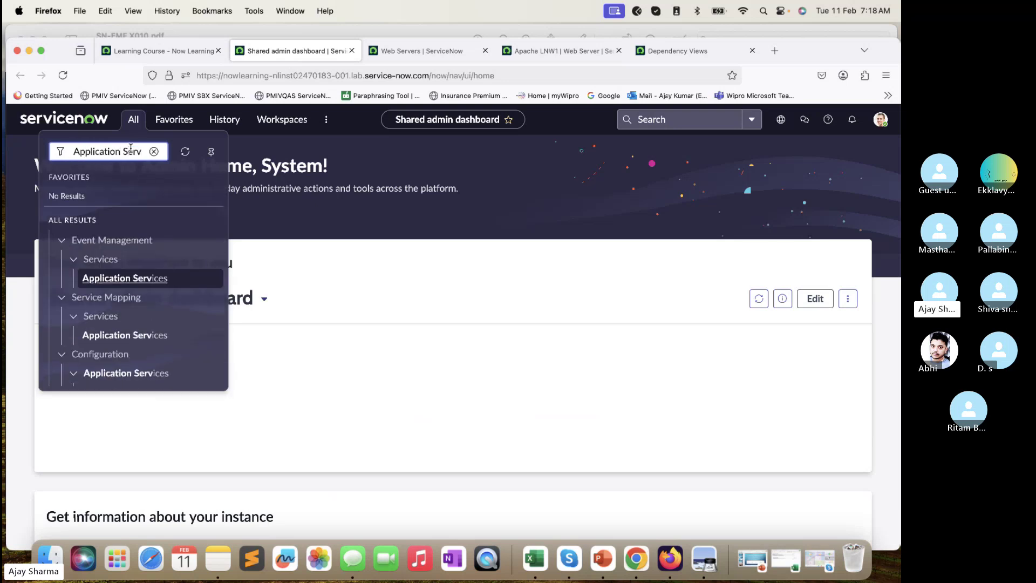
{"action": "scroll", "coordinate": [150, 232], "scroll_direction": "down", "scroll_amount": 1}
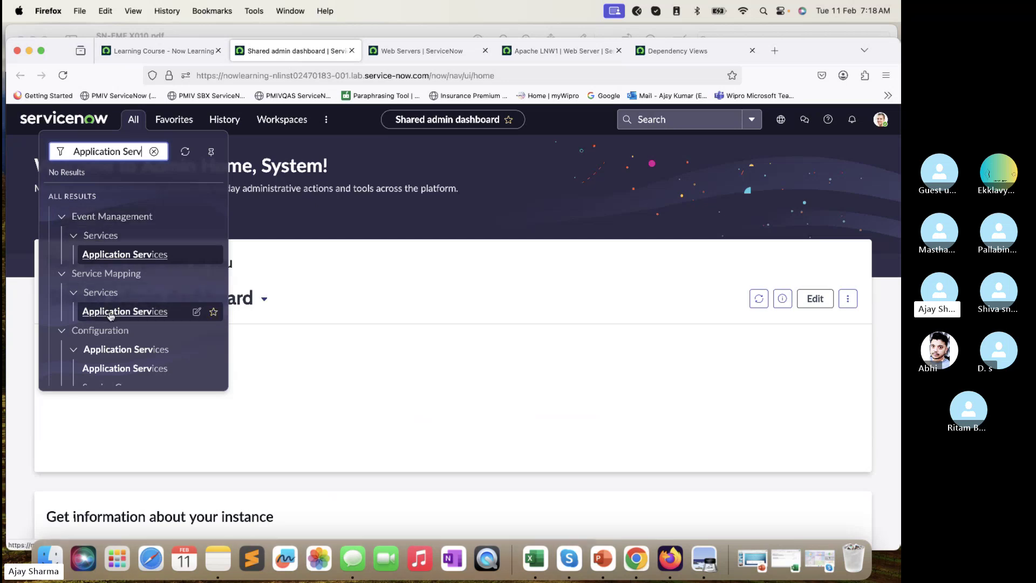
{"action": "left_click", "coordinate": [126, 255], "text": "super"}
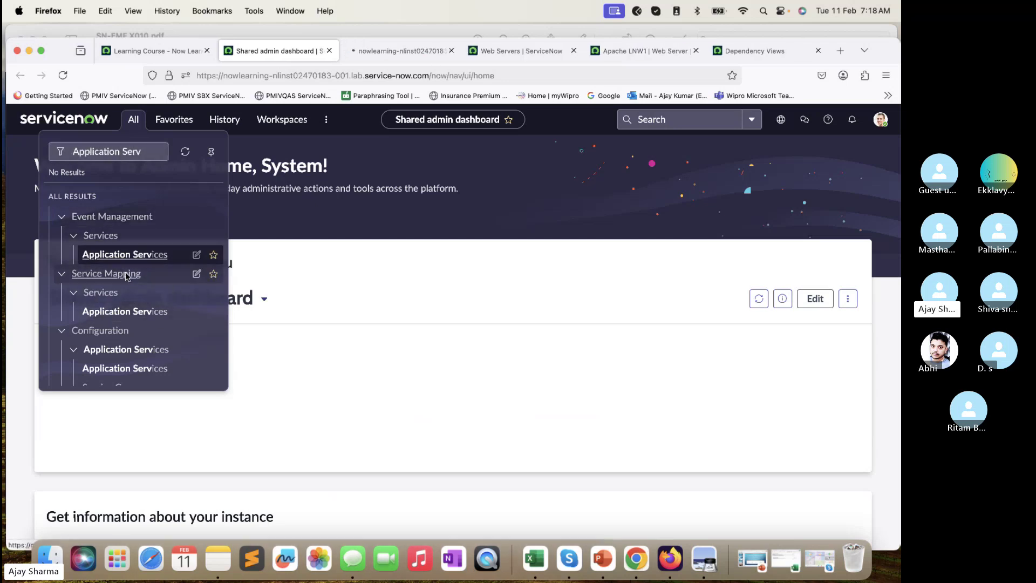
- Open Service Mapping > Services > Application Services in another tab, and compare its list with the Event Management one
{"action": "left_click", "coordinate": [126, 312], "text": "super"}
{"action": "left_click", "coordinate": [359, 49]}
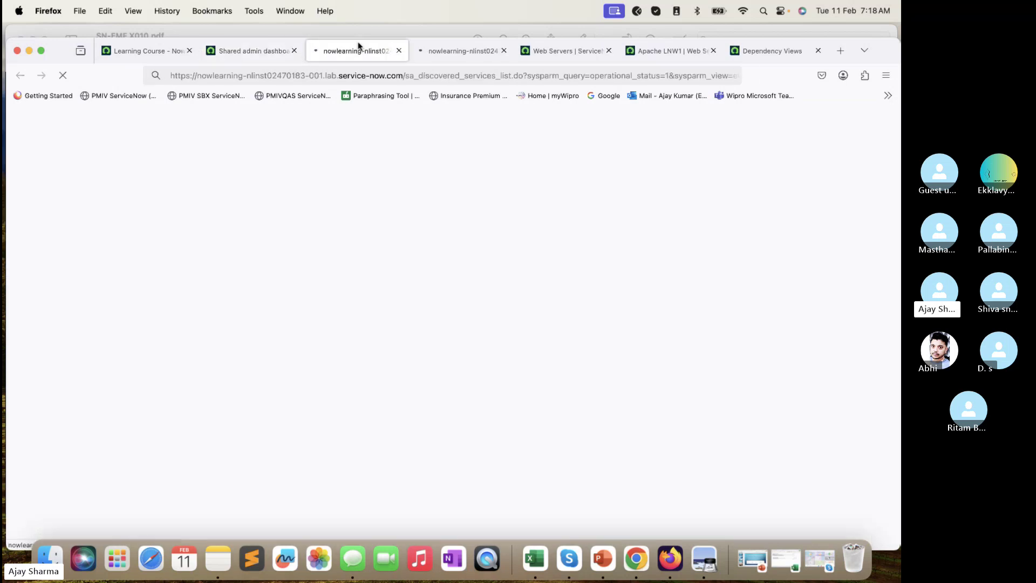
{"action": "left_click", "coordinate": [432, 52]}
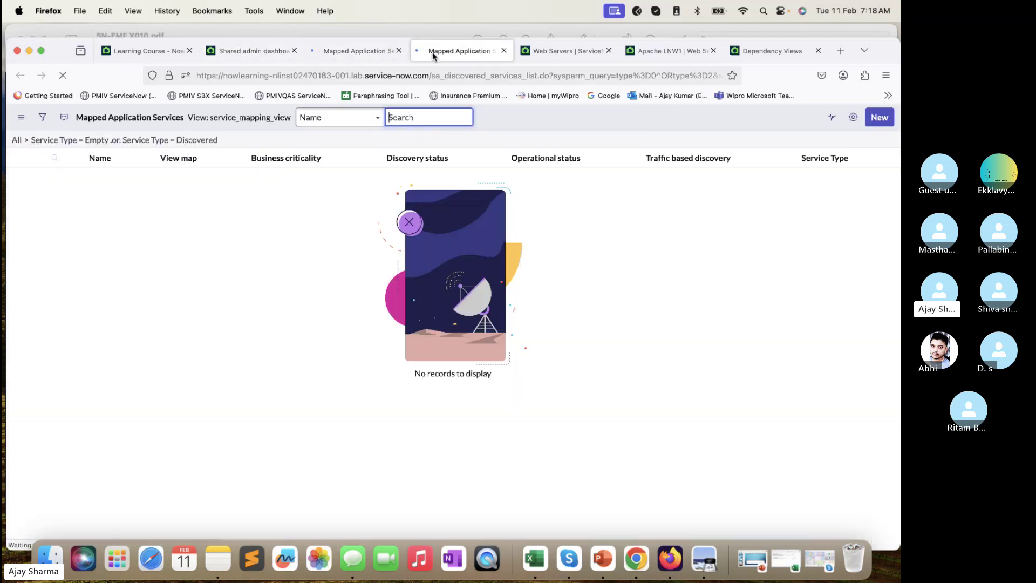
{"action": "left_click", "coordinate": [382, 53]}
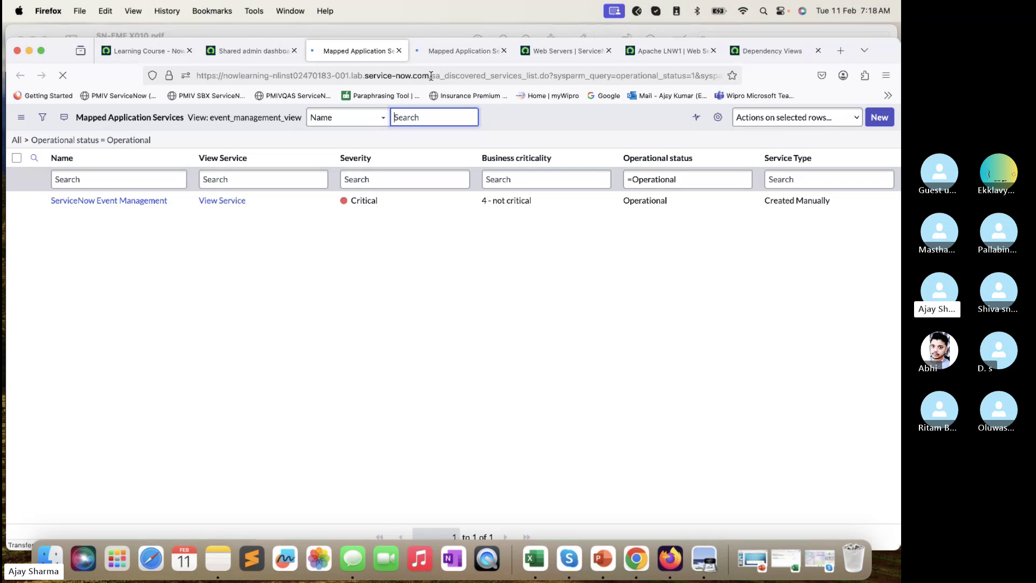
- Compare the table name sa_discovered_services in the URLs of the two Mapped Application Services lists
{"action": "left_click_drag", "start_coordinate": [432, 75], "coordinate": [524, 74]}
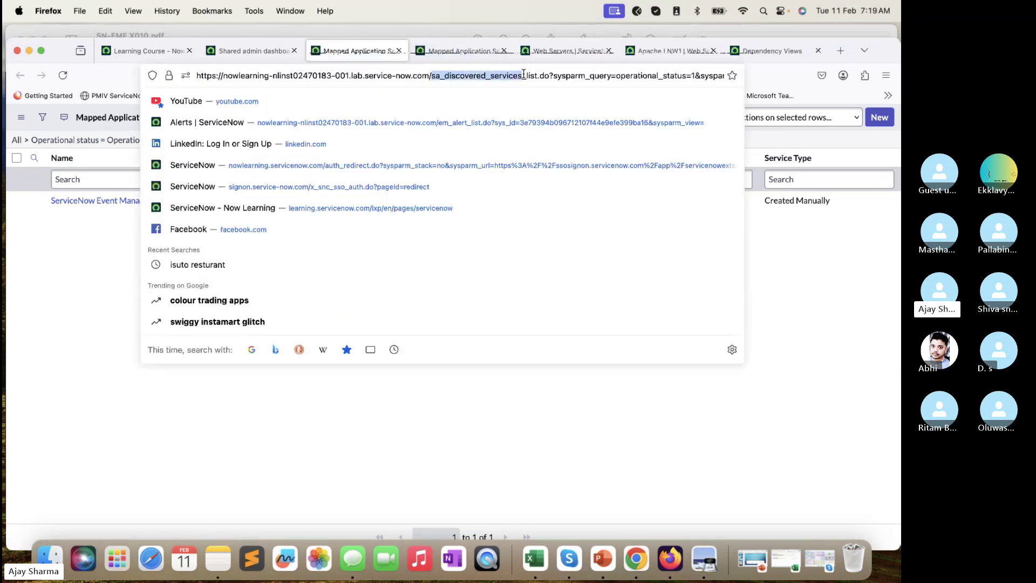
{"action": "left_click", "coordinate": [458, 51]}
{"action": "left_click_drag", "start_coordinate": [432, 75], "coordinate": [525, 83]}
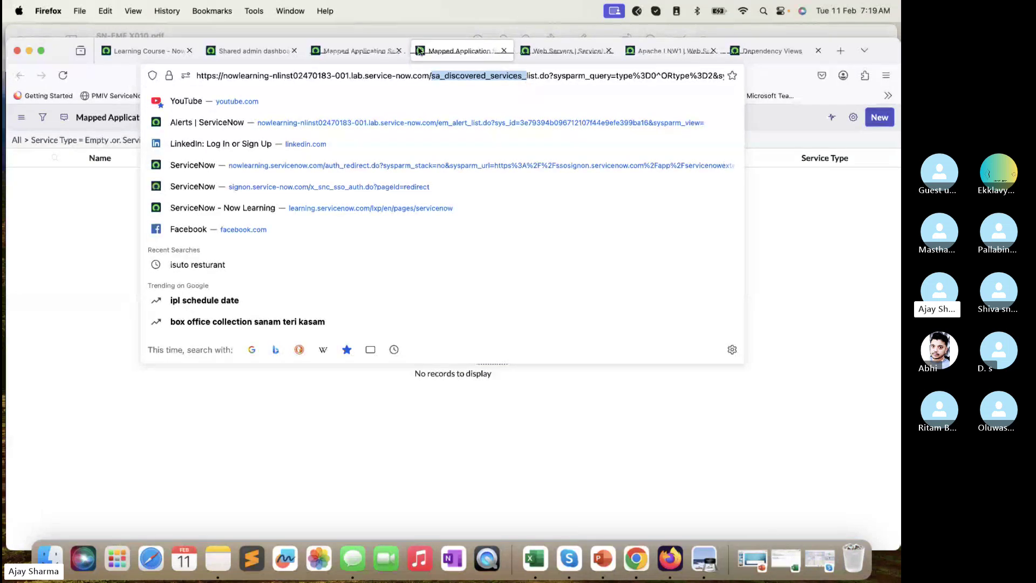
{"action": "left_click", "coordinate": [371, 52]}
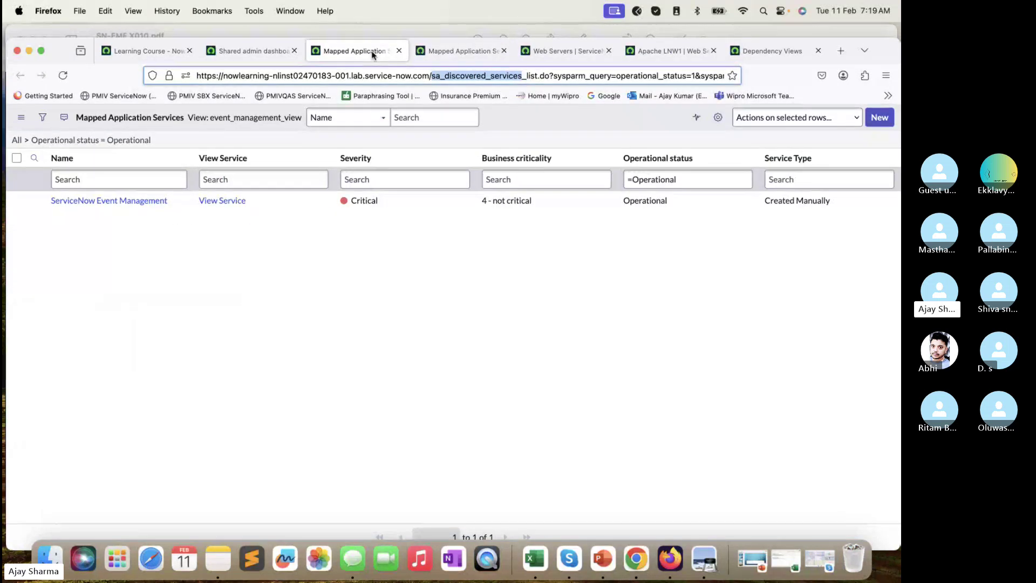
- Review the Application Services modules on the admin home, and return to the Event Management services list to check its table name
{"action": "left_click", "coordinate": [253, 52]}
{"action": "left_click", "coordinate": [133, 119]}
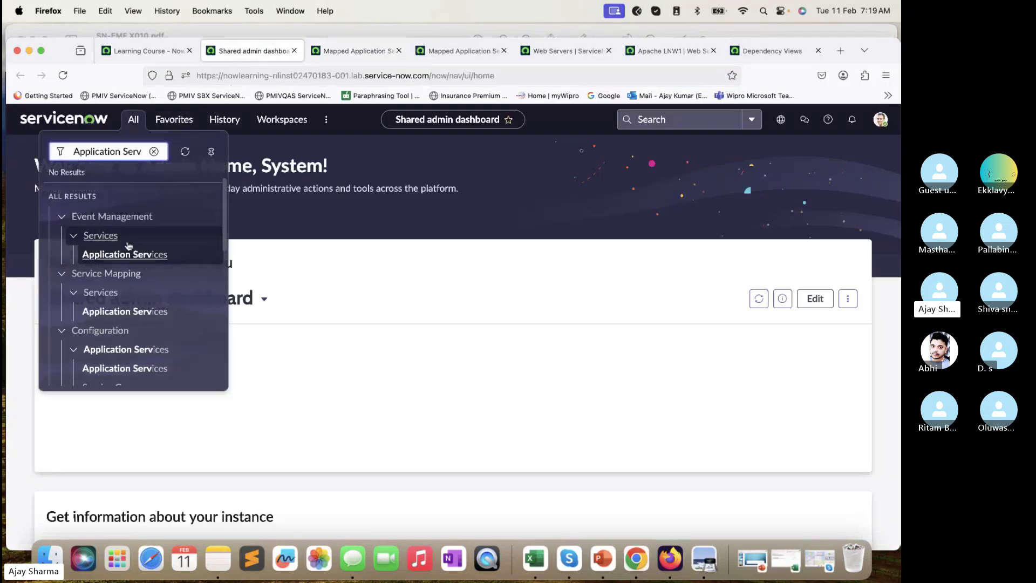
{"action": "left_click", "coordinate": [356, 53]}
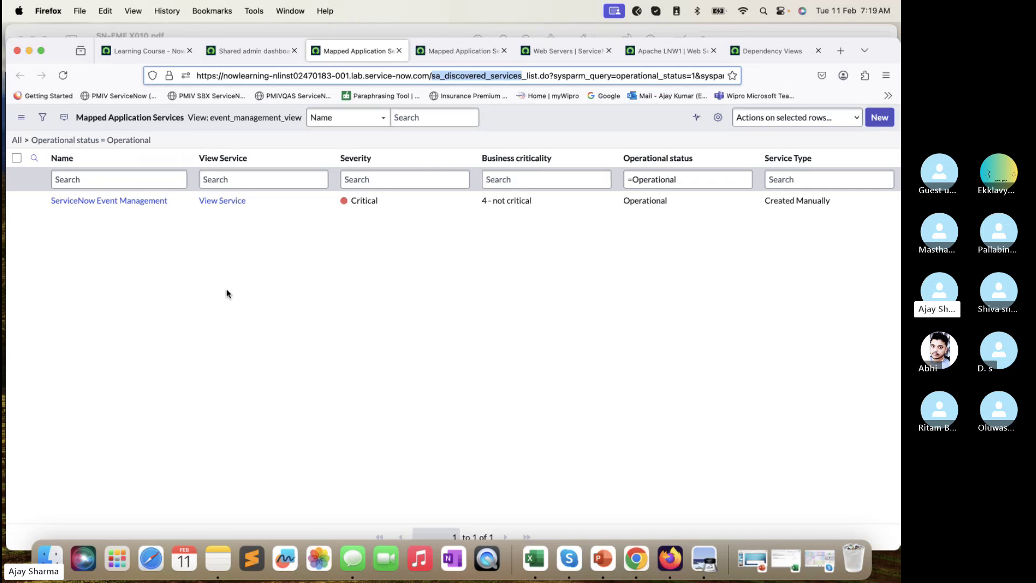
{"action": "double_click", "coordinate": [439, 76]}
- Remove the Operational status = Operational condition from the Event Management services list, and close the Service Mapping list's tab
{"action": "left_click", "coordinate": [24, 140]}
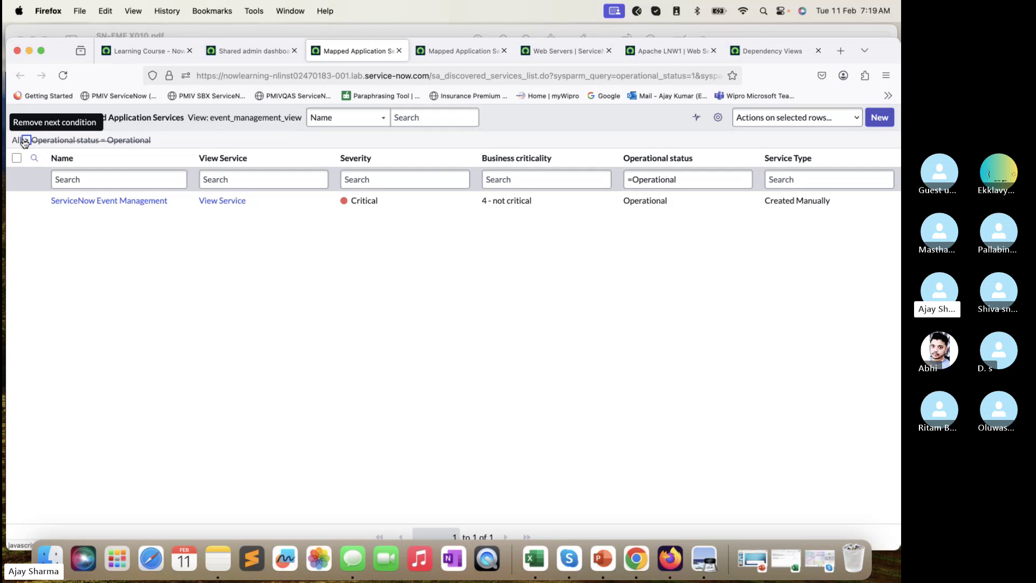
{"action": "left_click", "coordinate": [470, 50]}
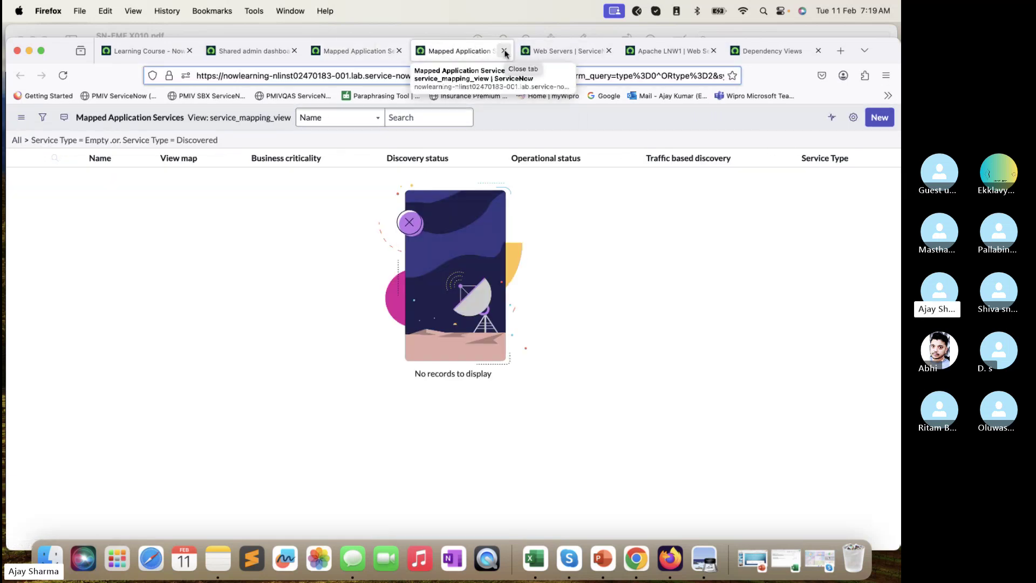
{"action": "left_click", "coordinate": [504, 52]}
{"action": "left_click", "coordinate": [393, 53]}
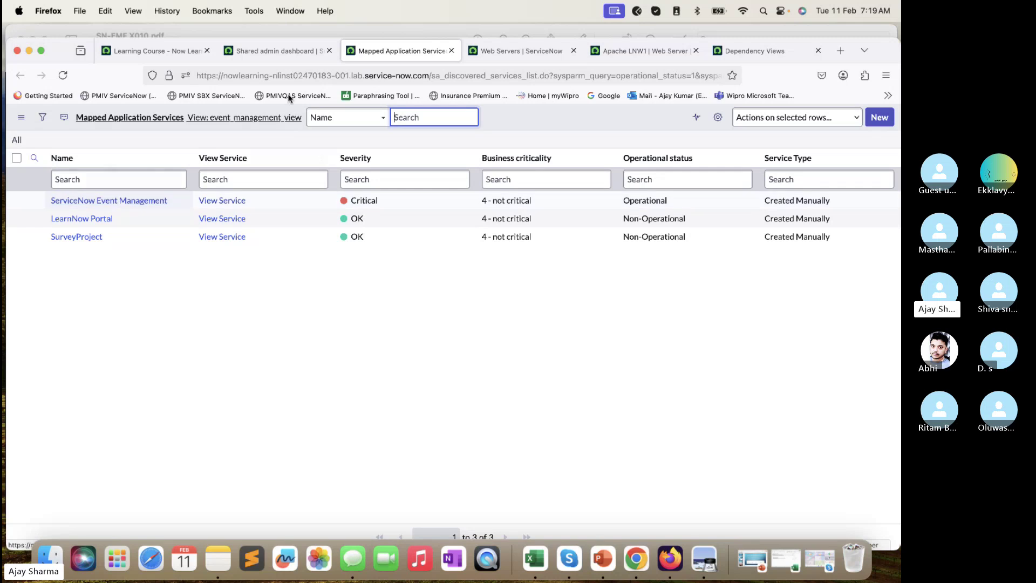
- Check the Apache LNW1 web server record and its dependency map, and open LearnNow Portal from the Mapped Application Services list
{"action": "left_click", "coordinate": [665, 50]}
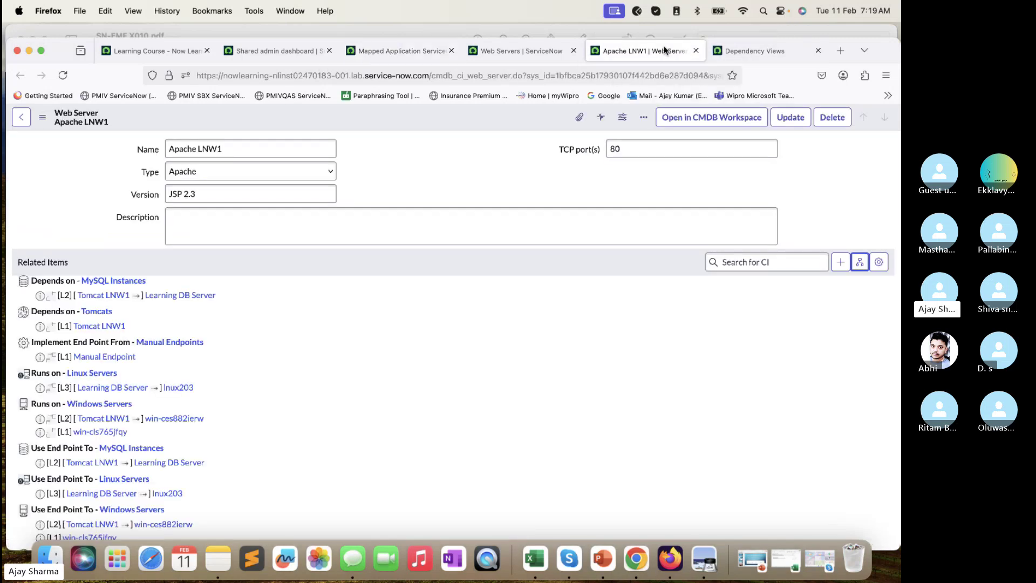
{"action": "left_click", "coordinate": [747, 50]}
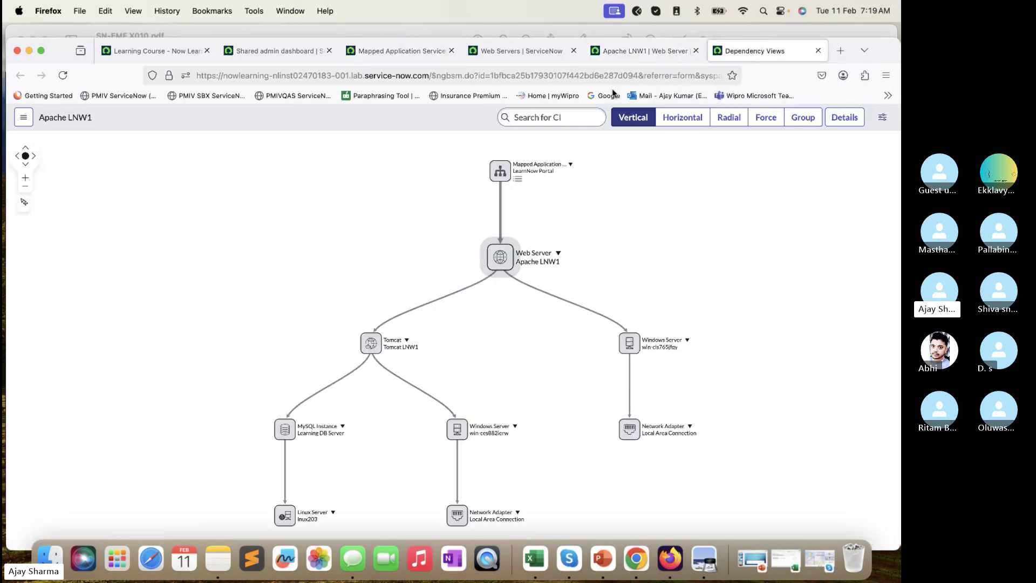
{"action": "left_click", "coordinate": [409, 51]}
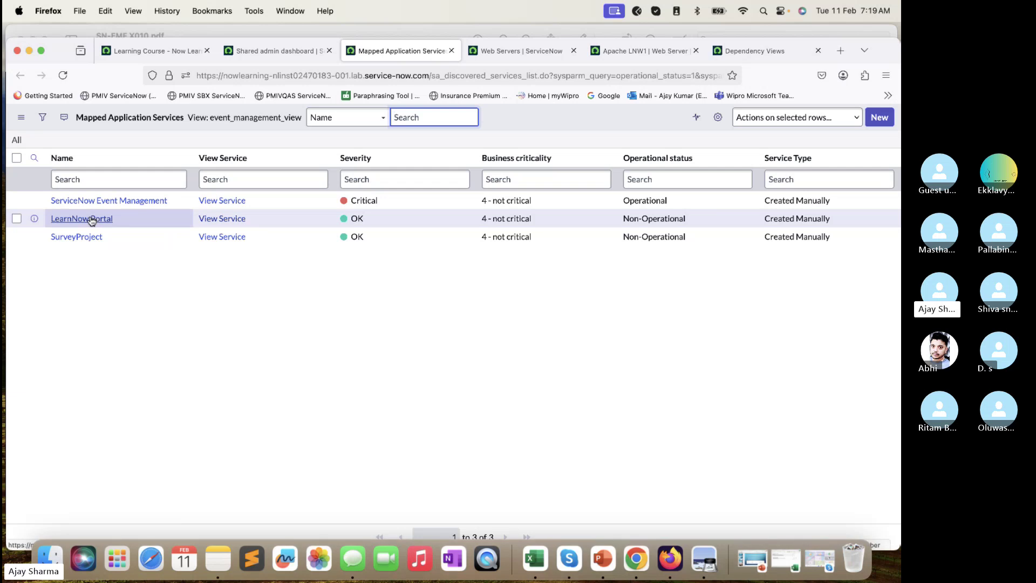
- Switch to Preview and read steps 7 to 9 of SN-EMF X010.pdf on updating the LearnNow Portal service
{"action": "left_click", "coordinate": [334, 32]}
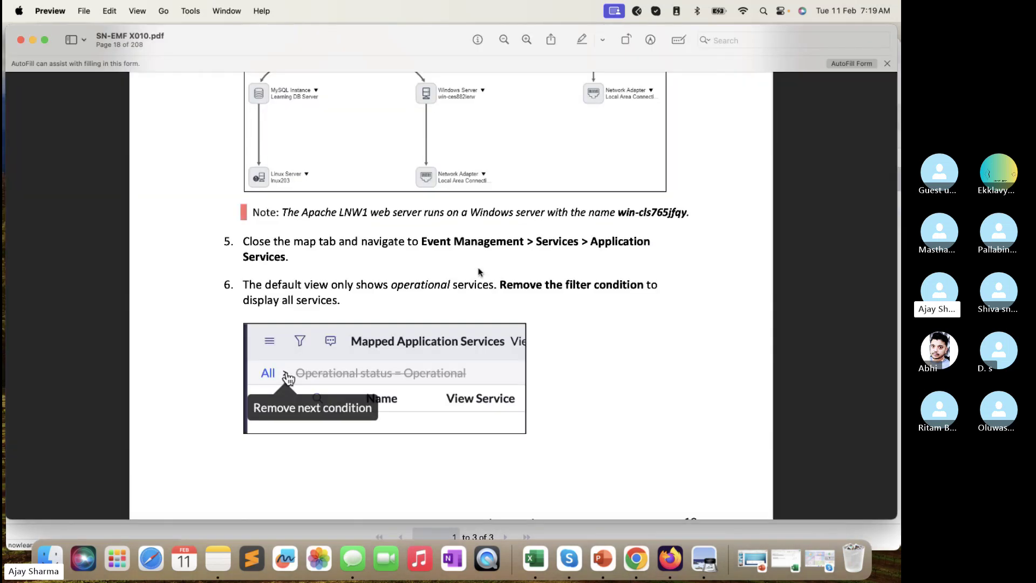
{"action": "scroll", "coordinate": [479, 274], "scroll_direction": "down", "scroll_amount": 2}
{"action": "scroll", "coordinate": [477, 223], "scroll_direction": "down", "scroll_amount": 15}
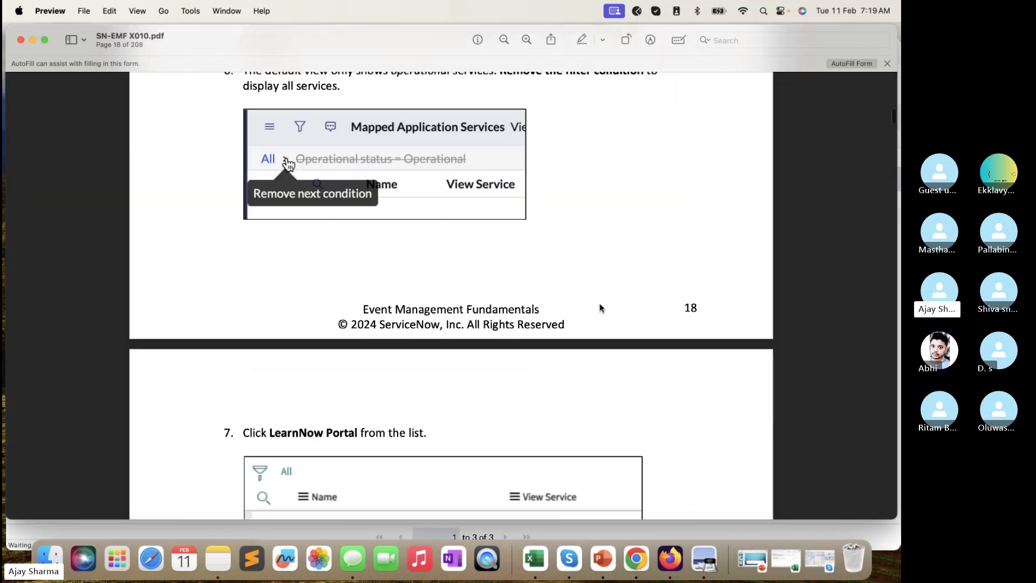
{"action": "scroll", "coordinate": [485, 410], "scroll_direction": "down", "scroll_amount": 10}
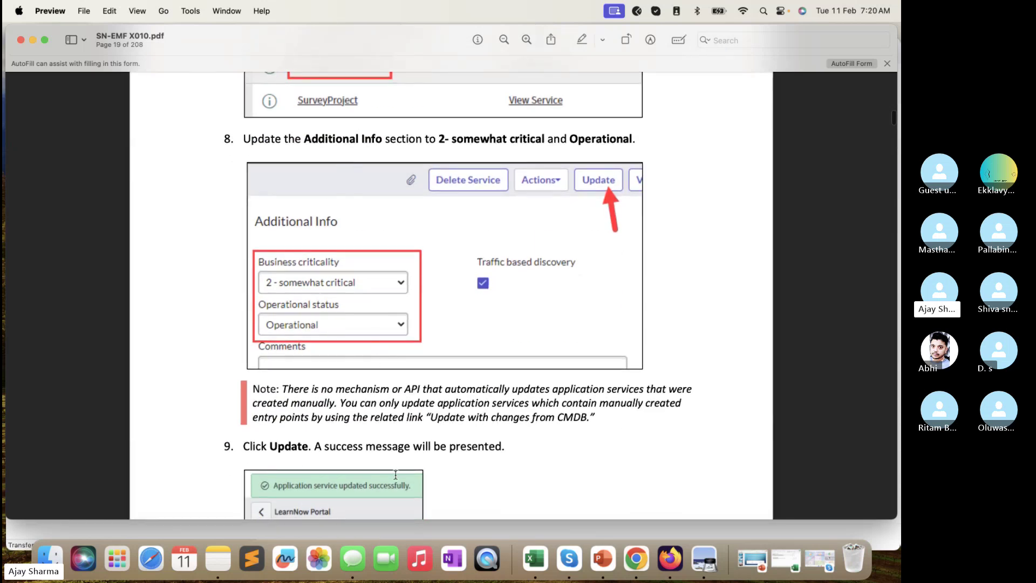
{"action": "left_click", "coordinate": [422, 526]}
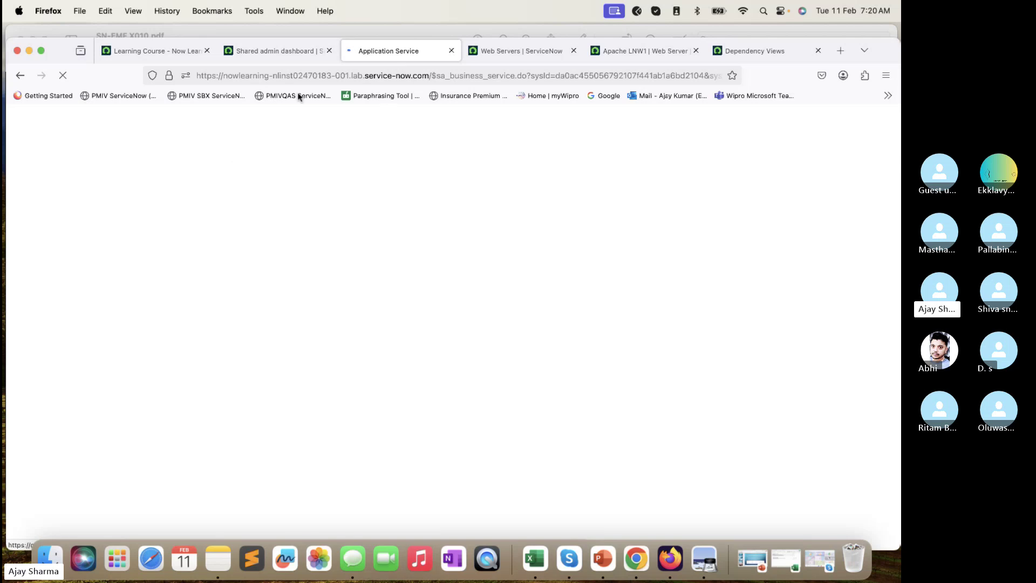
- Find Service Operations Workspace with the filter "Service Ope", open it in a new browser tab, and show its Service Dashboard
{"action": "left_click", "coordinate": [276, 60]}
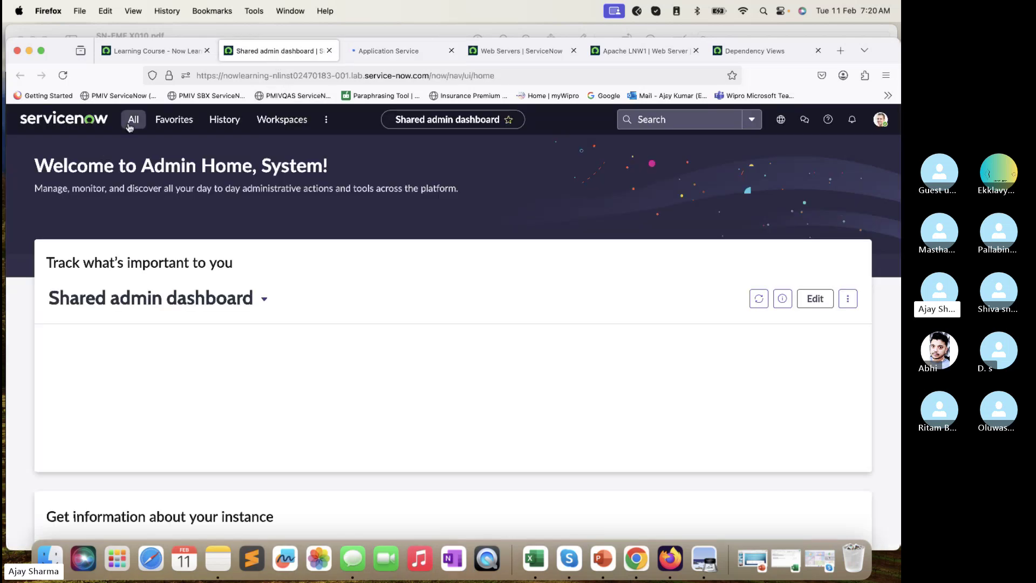
{"action": "left_click", "coordinate": [134, 119]}
{"action": "double_click", "coordinate": [125, 153]}
{"action": "key", "text": "super+a"}
{"action": "type", "text": "Ser"}
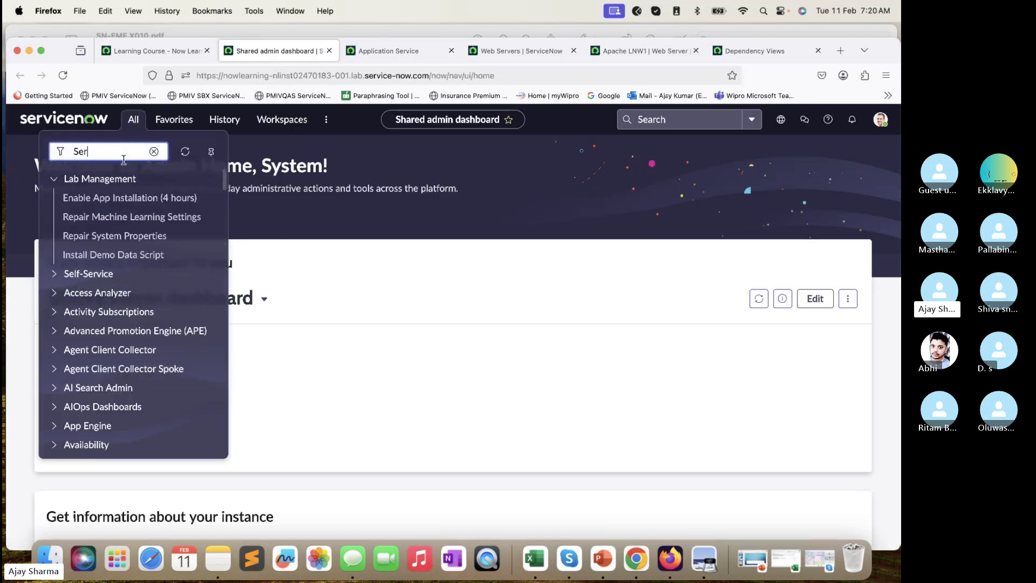
{"action": "type", "text": "vice Ope"}
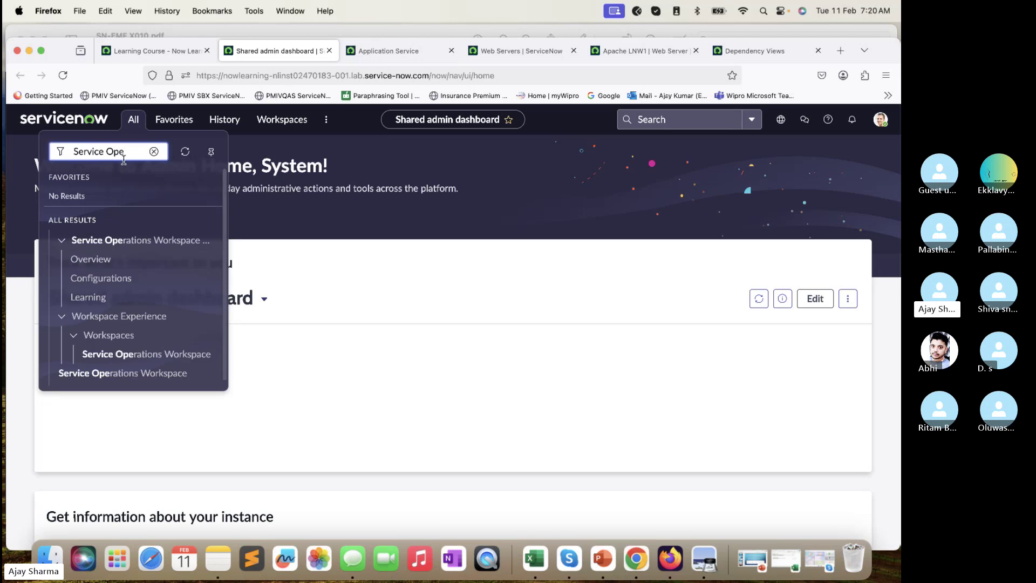
{"action": "left_click", "coordinate": [122, 355], "text": "super"}
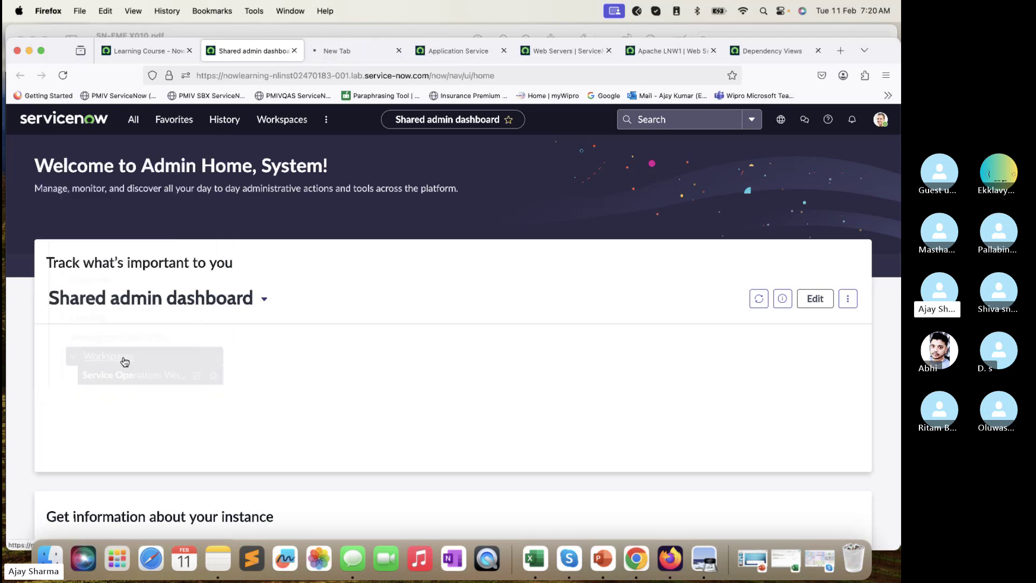
{"action": "left_click", "coordinate": [343, 52]}
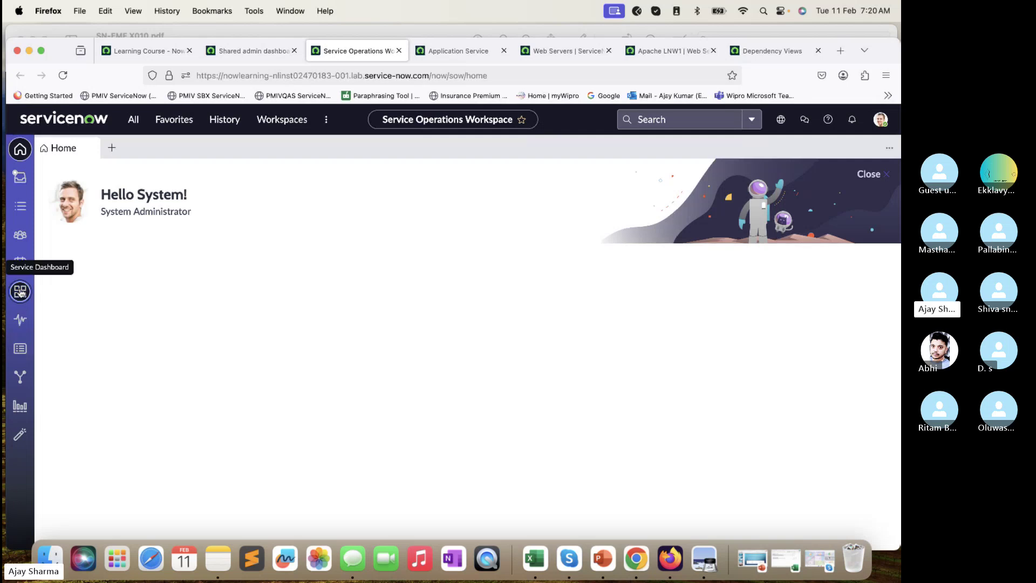
{"action": "left_click", "coordinate": [20, 292]}
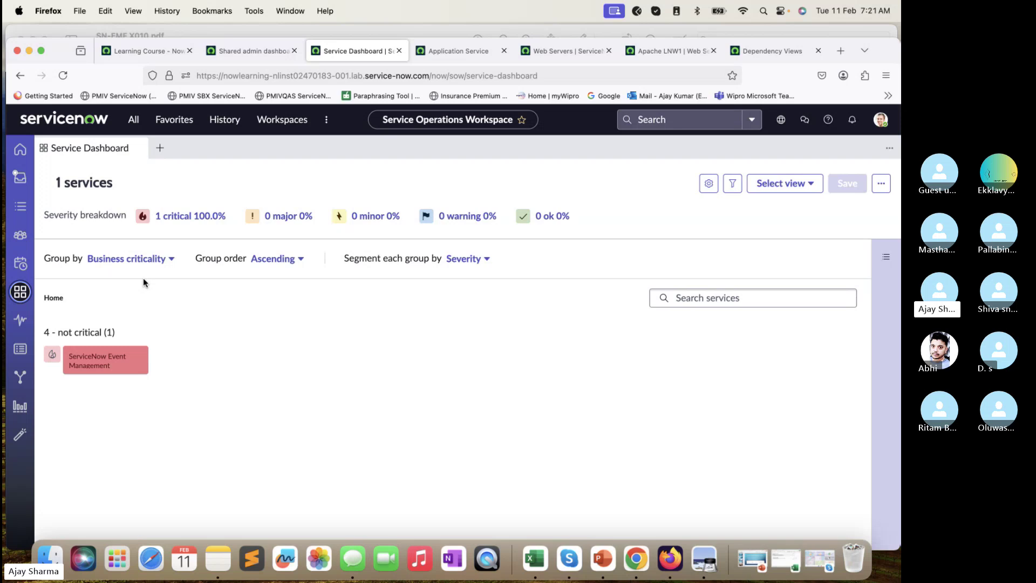
- Review the Service Operations Workspace modules on the admin home, and return to the Service Dashboard
{"action": "left_click", "coordinate": [251, 52]}
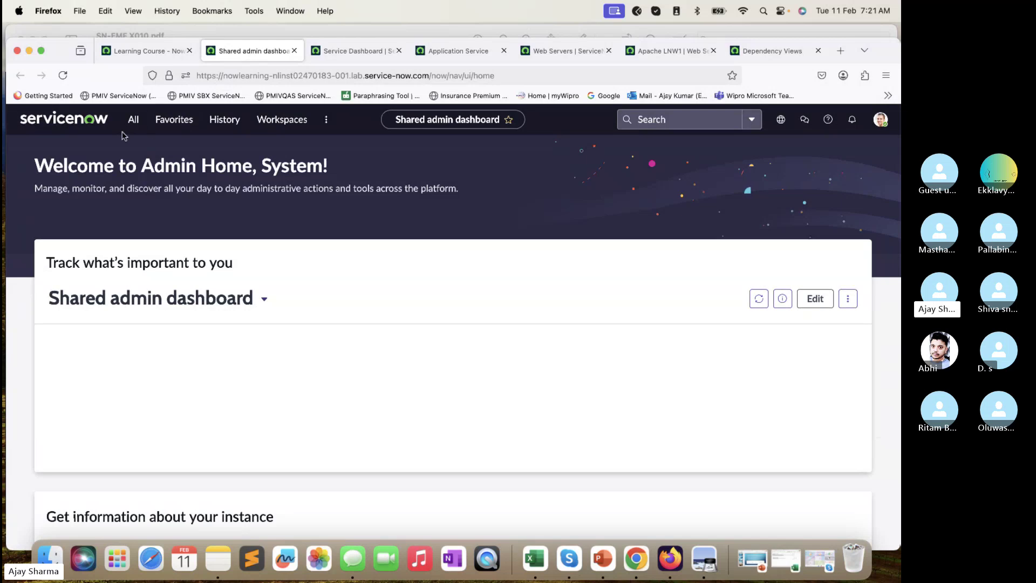
{"action": "left_click", "coordinate": [133, 121]}
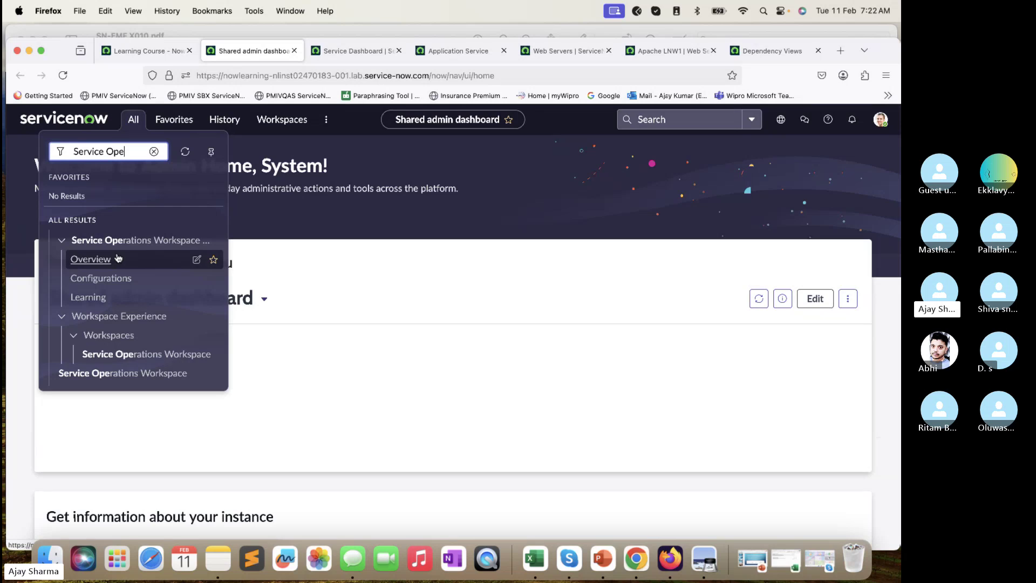
{"action": "left_click", "coordinate": [358, 54]}
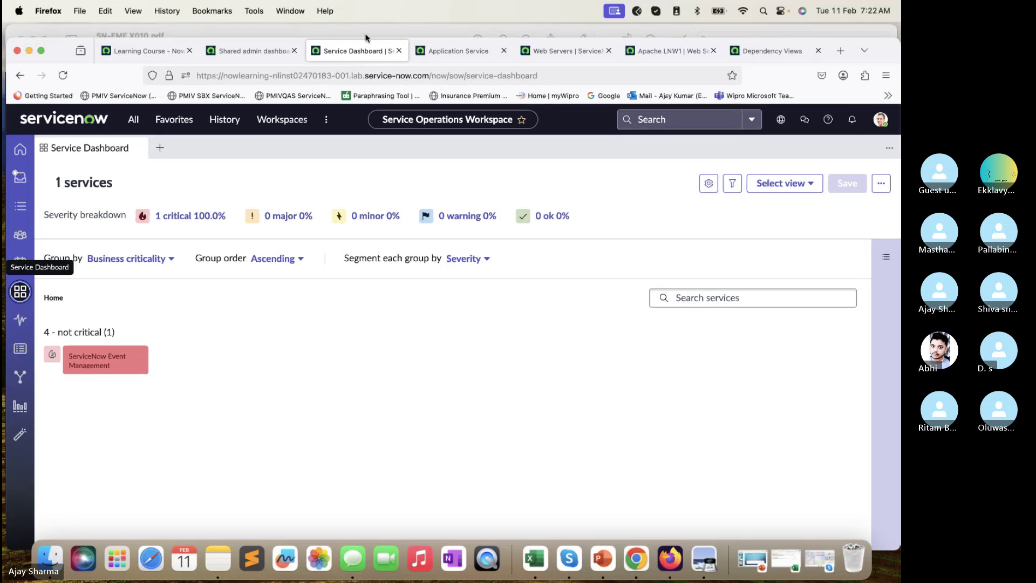
- Switch to Preview and reread the lab guide's steps 8 to 10 on the Additional Info values and saving them
{"action": "left_click", "coordinate": [365, 35]}
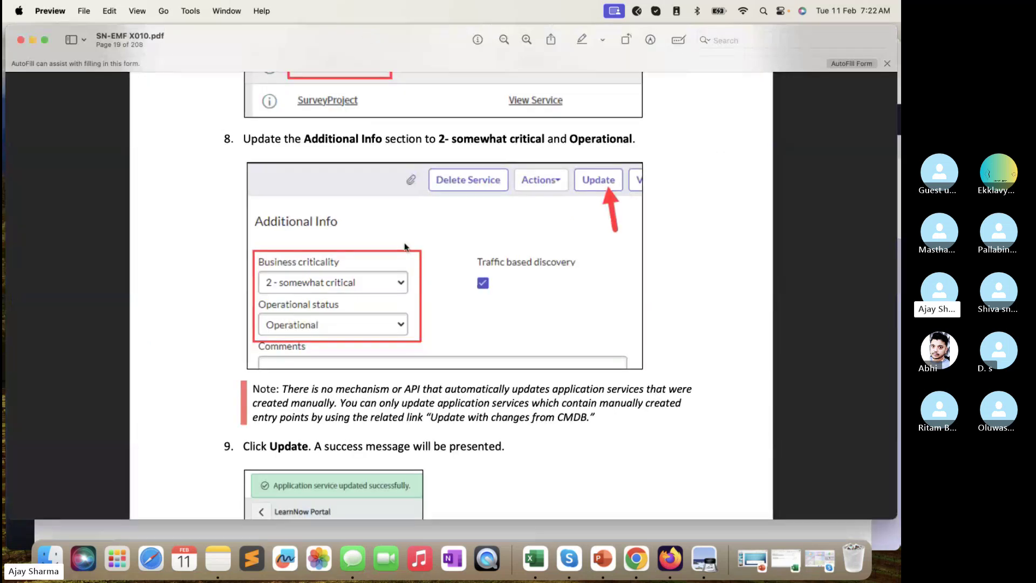
{"action": "scroll", "coordinate": [407, 248], "scroll_direction": "down", "scroll_amount": 2}
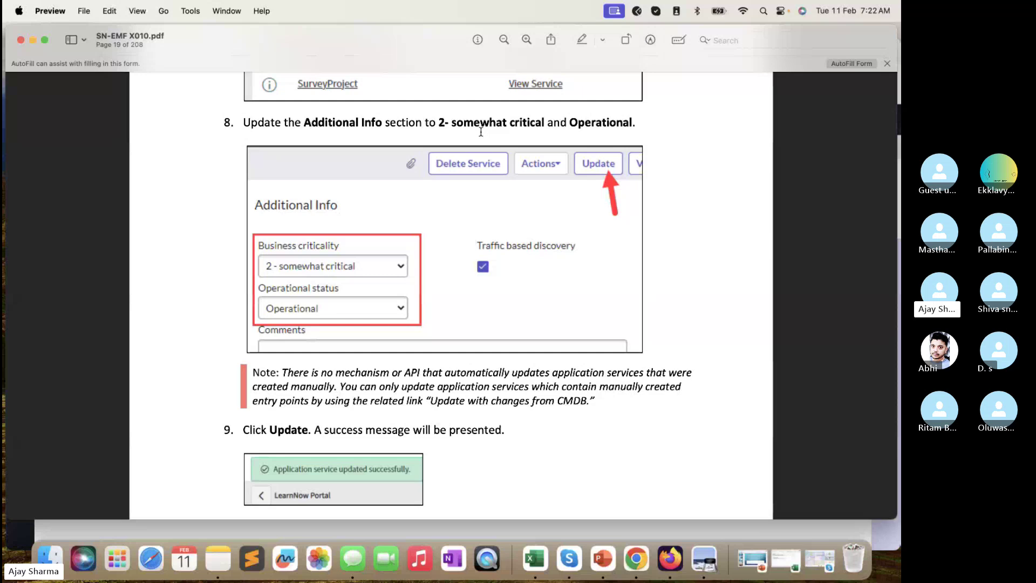
{"action": "scroll", "coordinate": [328, 229], "scroll_direction": "down", "scroll_amount": 2}
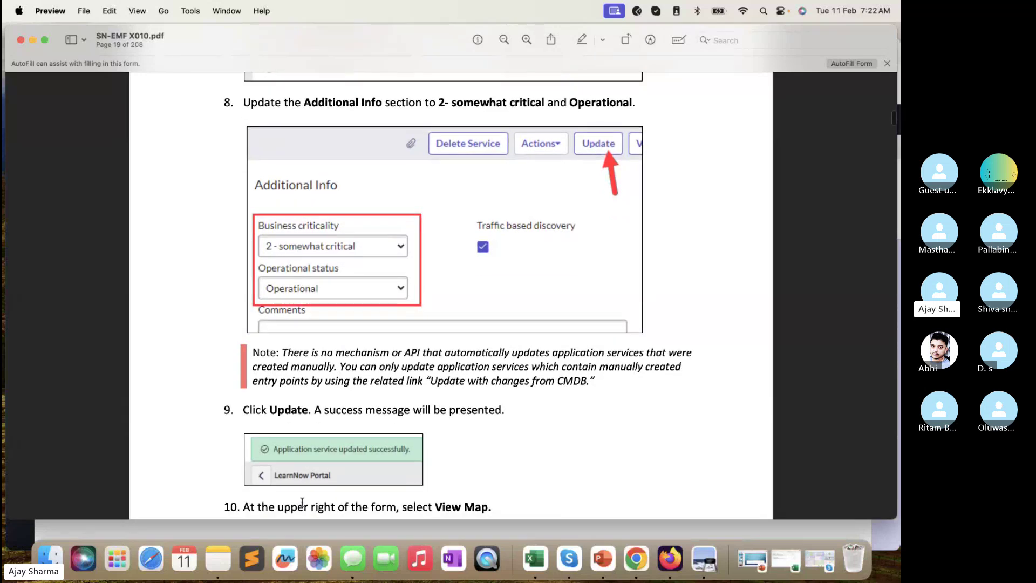
{"action": "left_click", "coordinate": [311, 524]}
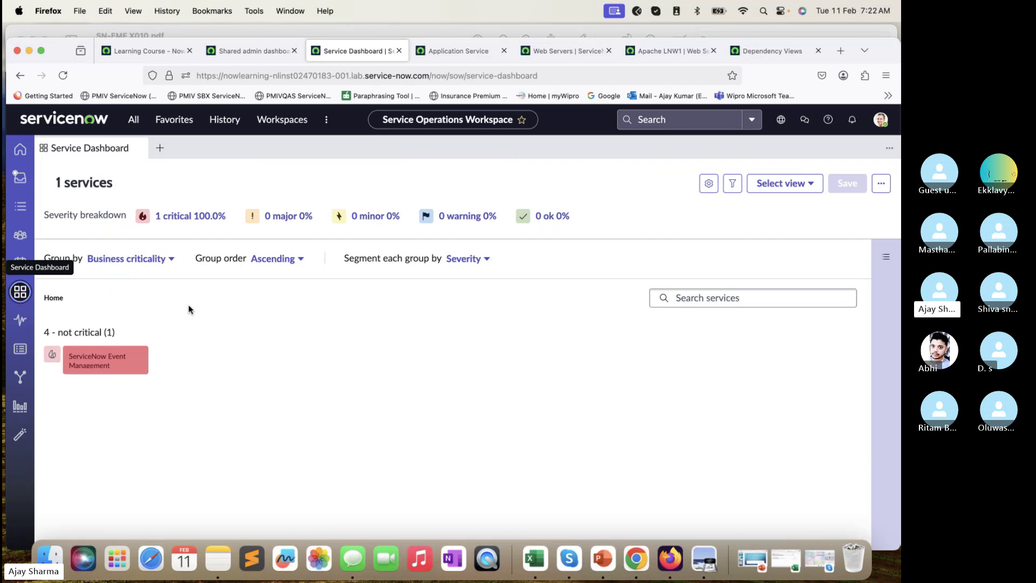
- Set LearnNow Portal's business criticality to 2 - somewhat critical and its operational status to Operational, and update the service
{"action": "left_click", "coordinate": [566, 51]}
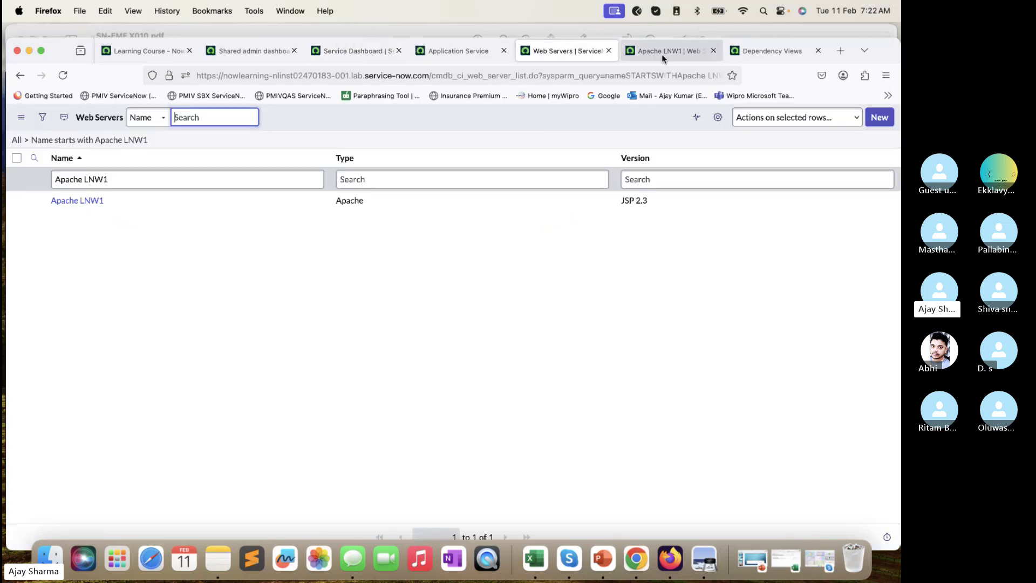
{"action": "left_click", "coordinate": [662, 54]}
{"action": "left_click", "coordinate": [548, 47]}
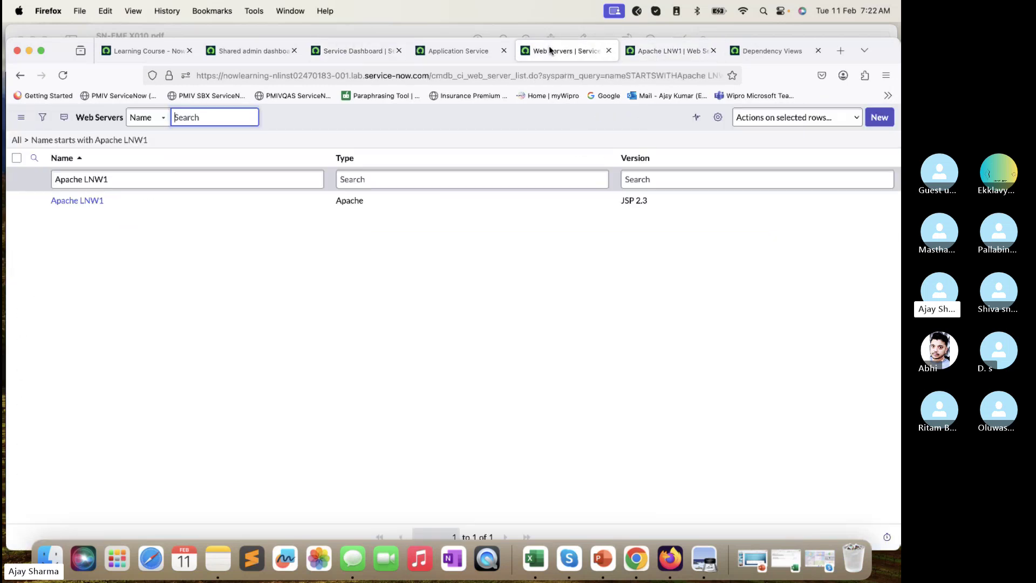
{"action": "left_click", "coordinate": [467, 51]}
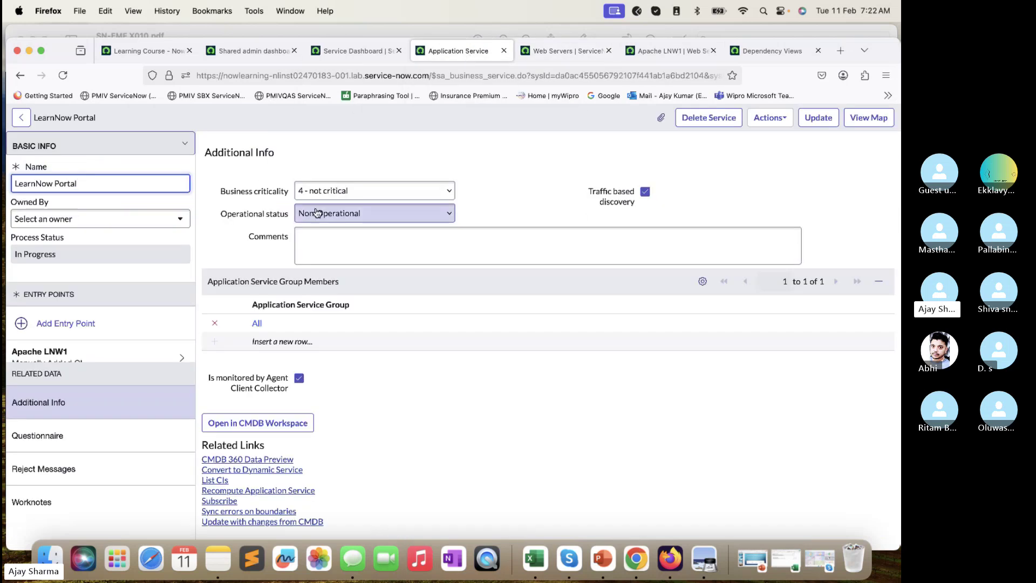
{"action": "left_click", "coordinate": [335, 191]}
{"action": "left_click", "coordinate": [350, 213]}
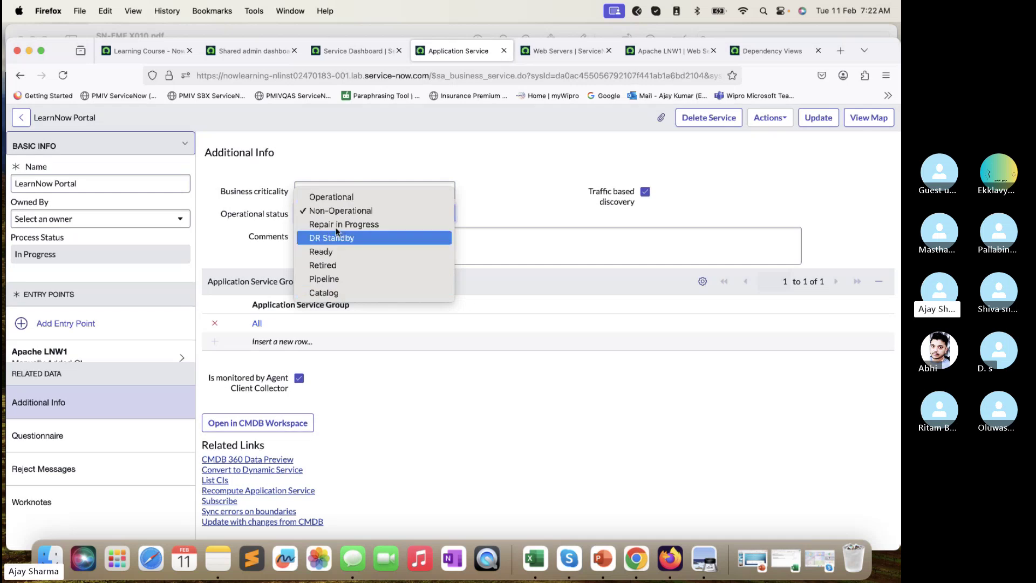
{"action": "left_click", "coordinate": [348, 196]}
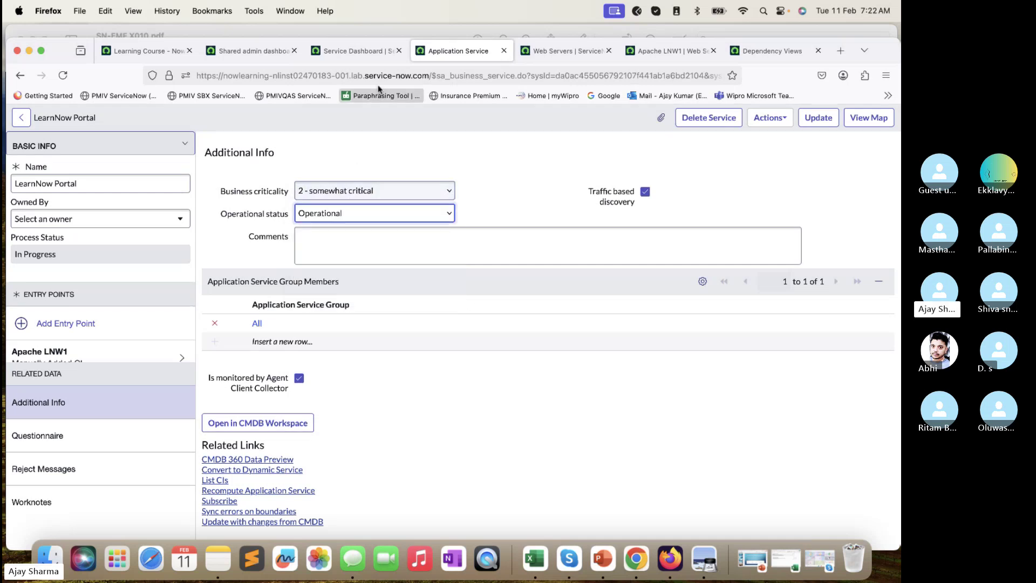
{"action": "left_click", "coordinate": [400, 45]}
{"action": "left_click", "coordinate": [429, 45]}
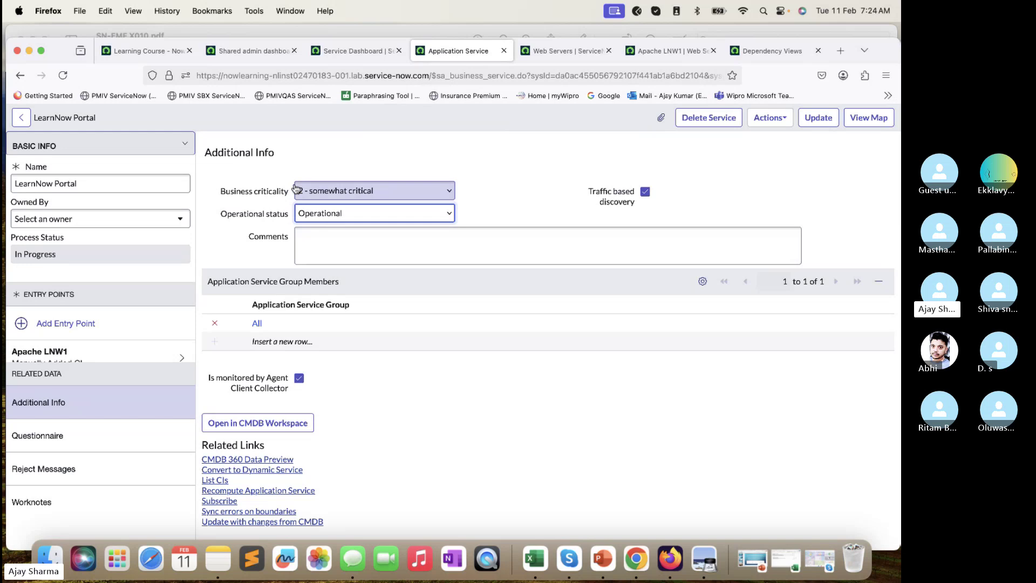
{"action": "left_click", "coordinate": [818, 117]}
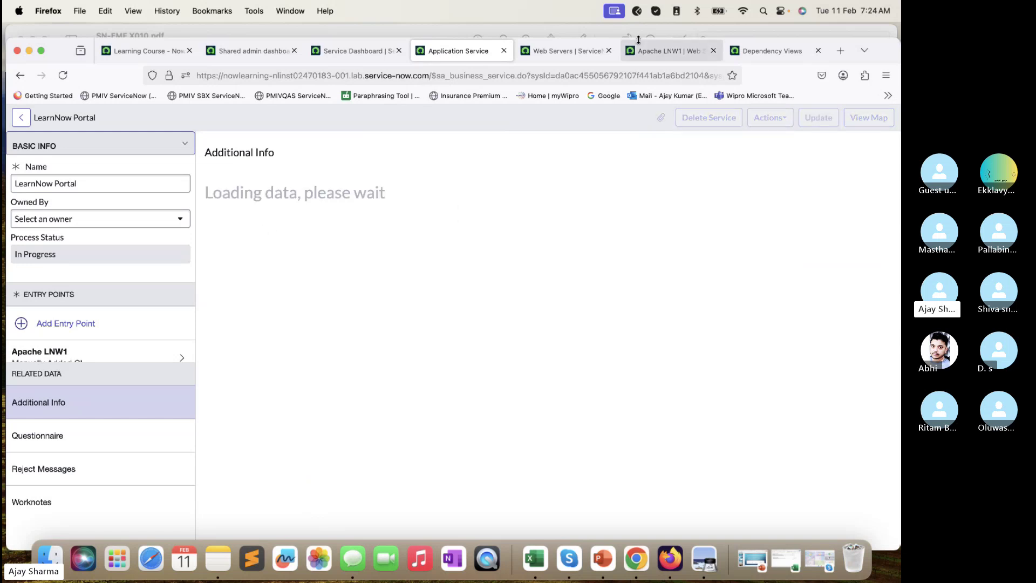
- Read step 10 of the lab guide in Preview, and open the map of the LearnNow Portal service in Firefox
{"action": "left_click", "coordinate": [430, 33]}
{"action": "scroll", "coordinate": [410, 266], "scroll_direction": "down", "scroll_amount": 3}
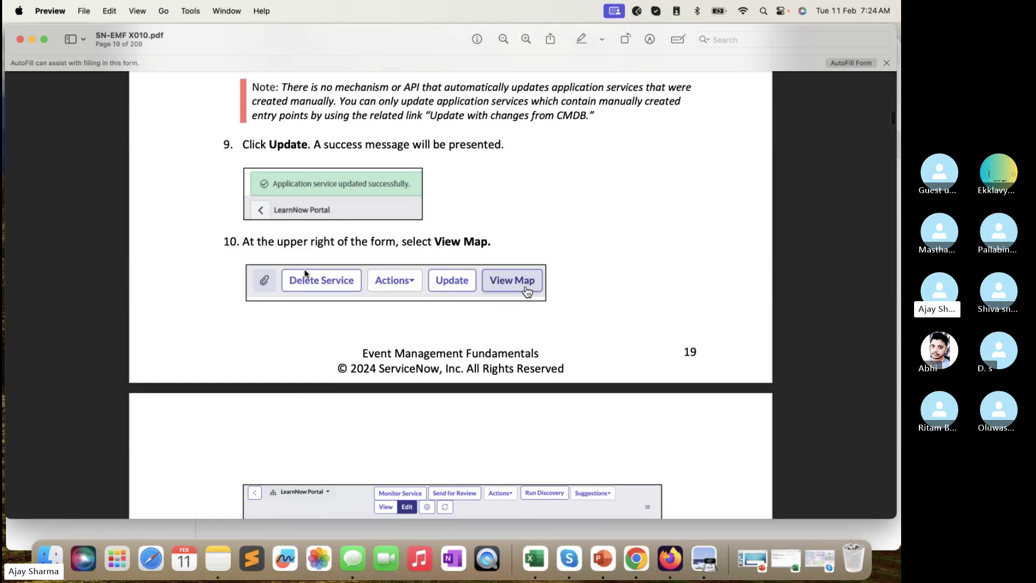
{"action": "scroll", "coordinate": [402, 318], "scroll_direction": "down", "scroll_amount": 10}
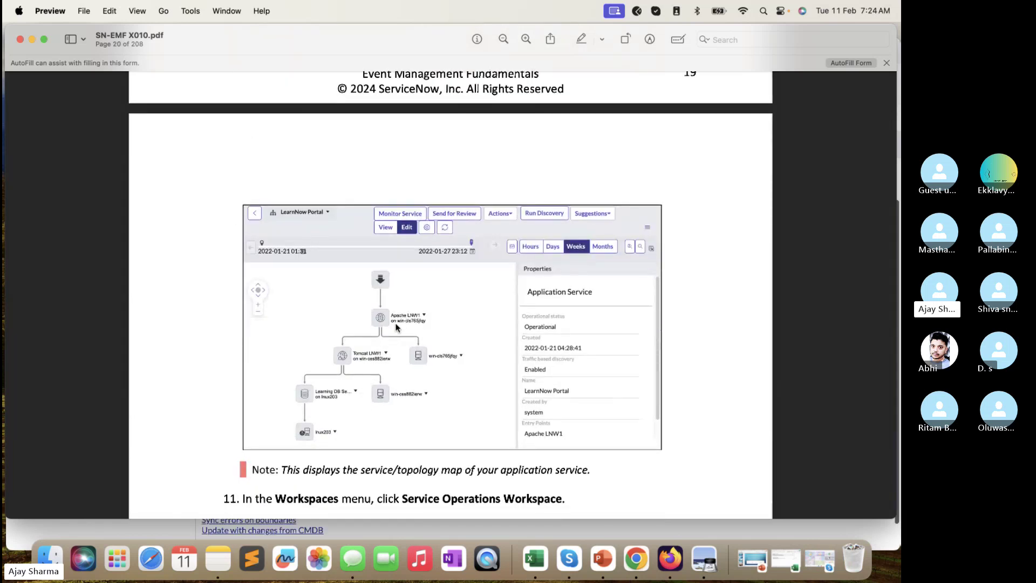
{"action": "left_click", "coordinate": [169, 527]}
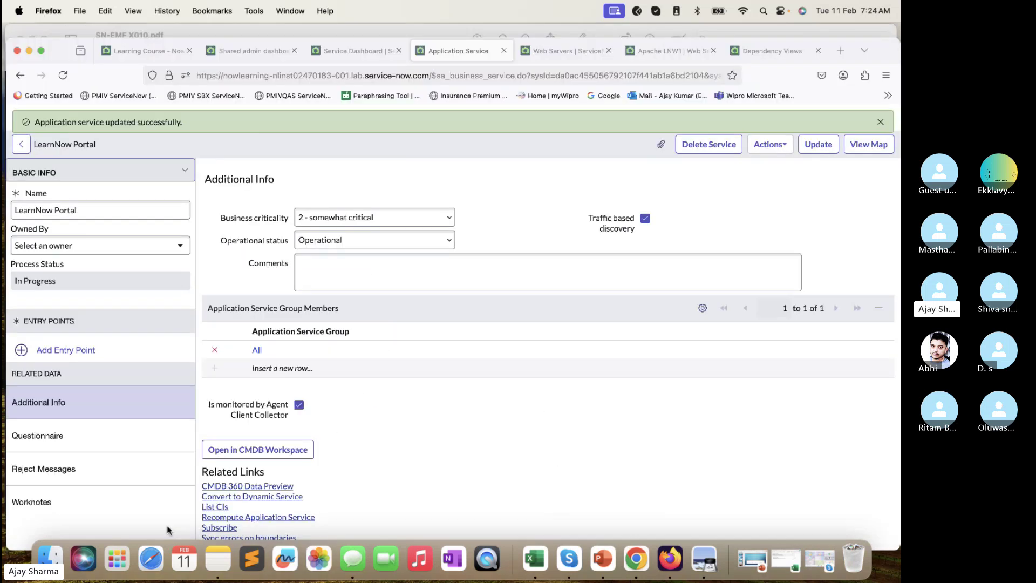
{"action": "left_click", "coordinate": [869, 144]}
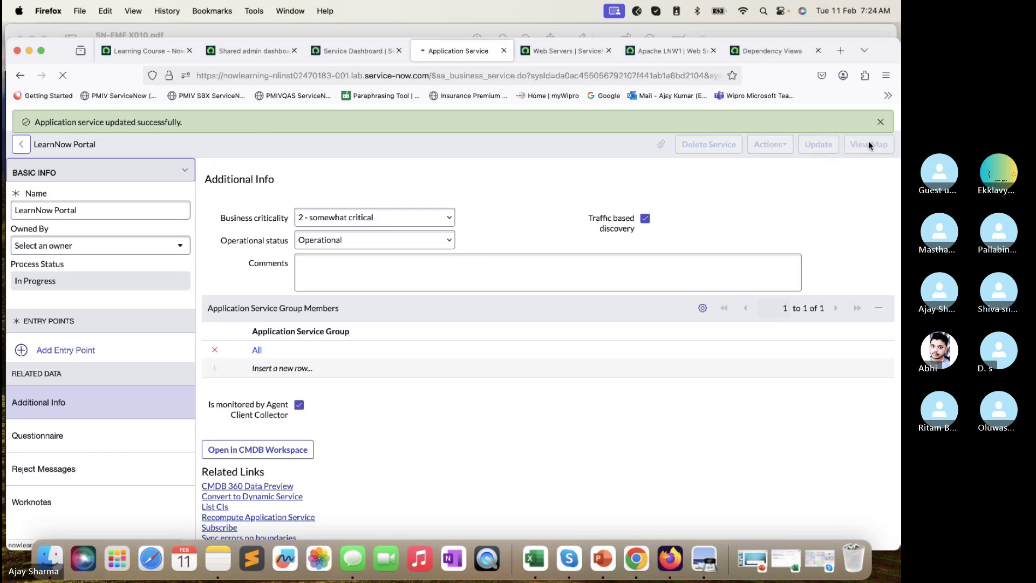
- Look at the Apache LNW1 record, and read the lab guide's steps 11 and 12 on Service Operations Workspace in Preview
{"action": "left_click", "coordinate": [653, 50]}
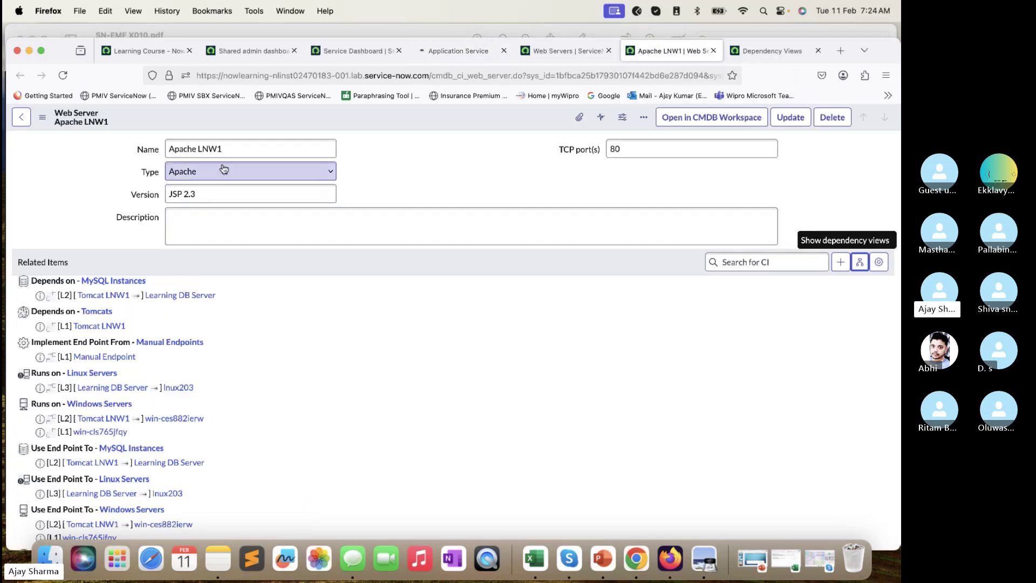
{"action": "left_click", "coordinate": [438, 30]}
{"action": "scroll", "coordinate": [395, 287], "scroll_direction": "down", "scroll_amount": 10}
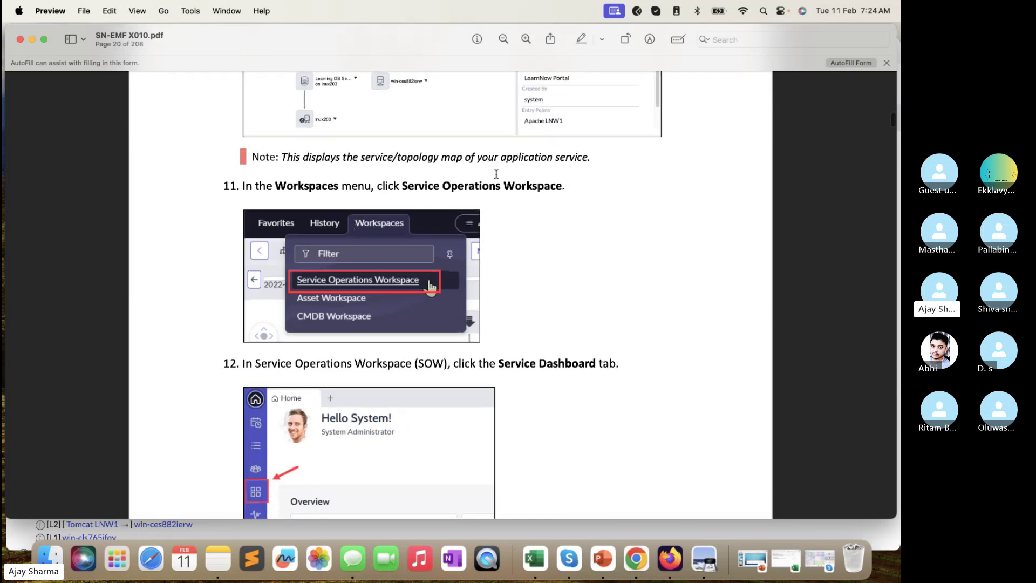
{"action": "scroll", "coordinate": [356, 224], "scroll_direction": "down", "scroll_amount": 6}
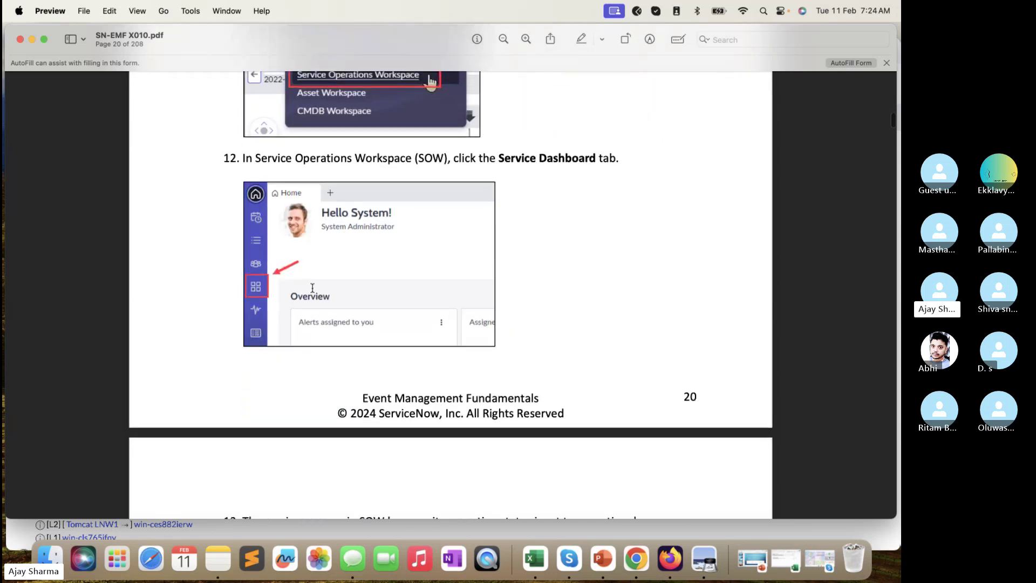
{"action": "left_click", "coordinate": [264, 526]}
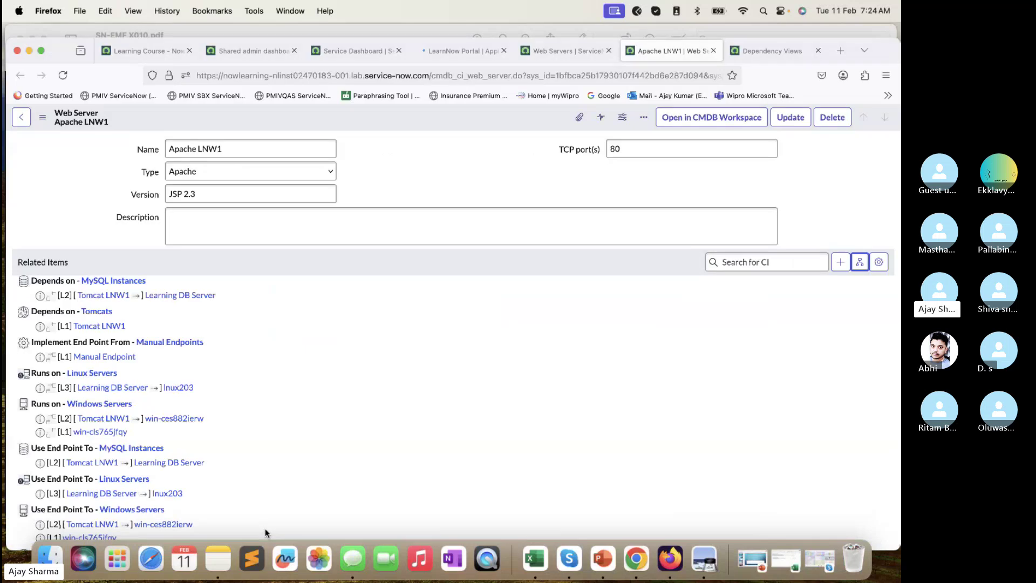
- View the Service Dashboard in Service Operations Workspace and compare it with the LearnNow Portal service map
{"action": "left_click", "coordinate": [353, 51]}
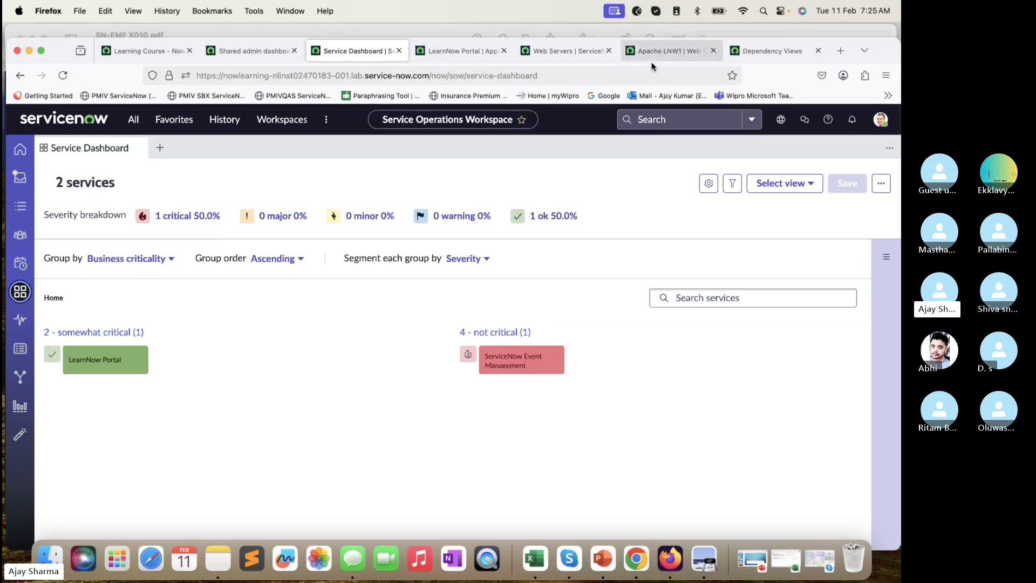
{"action": "left_click", "coordinate": [461, 54]}
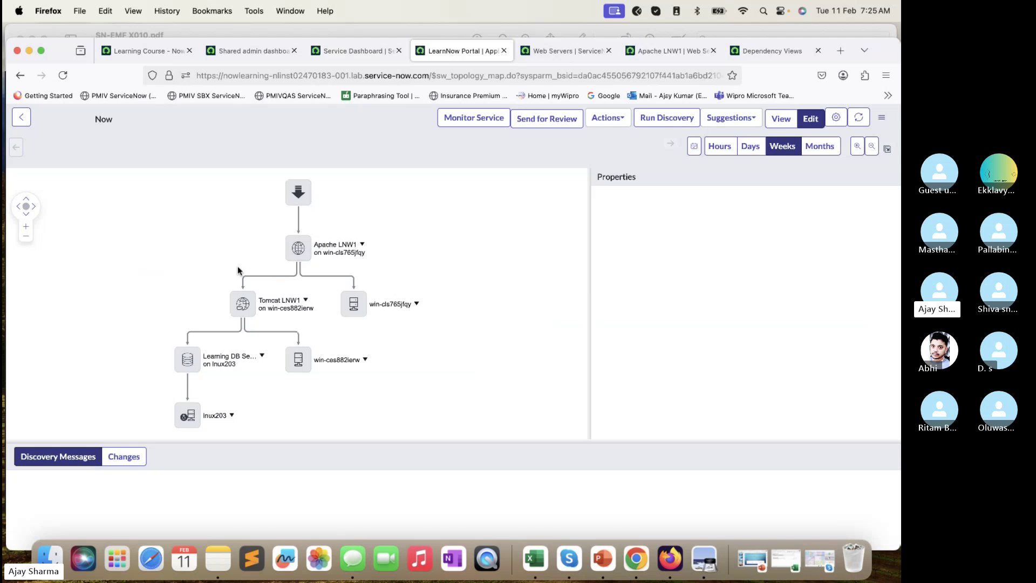
{"action": "left_click", "coordinate": [362, 51]}
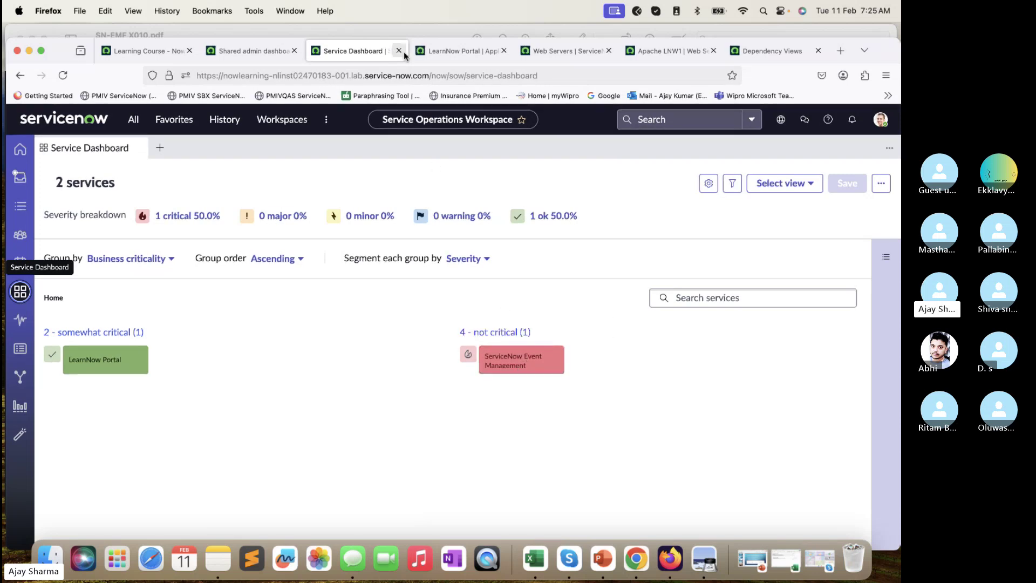
- Switch to Preview and read the lab guide's steps 13 to 19 on the dashboard favorite and the SurveyProject service
{"action": "left_click", "coordinate": [397, 27]}
{"action": "scroll", "coordinate": [422, 283], "scroll_direction": "down", "scroll_amount": 10}
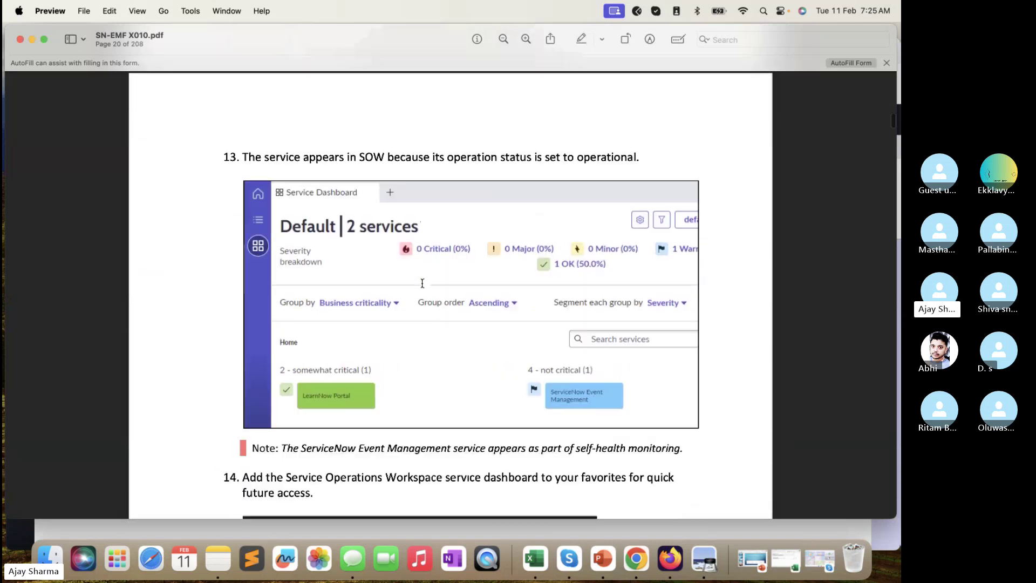
{"action": "scroll", "coordinate": [422, 282], "scroll_direction": "down", "scroll_amount": 2}
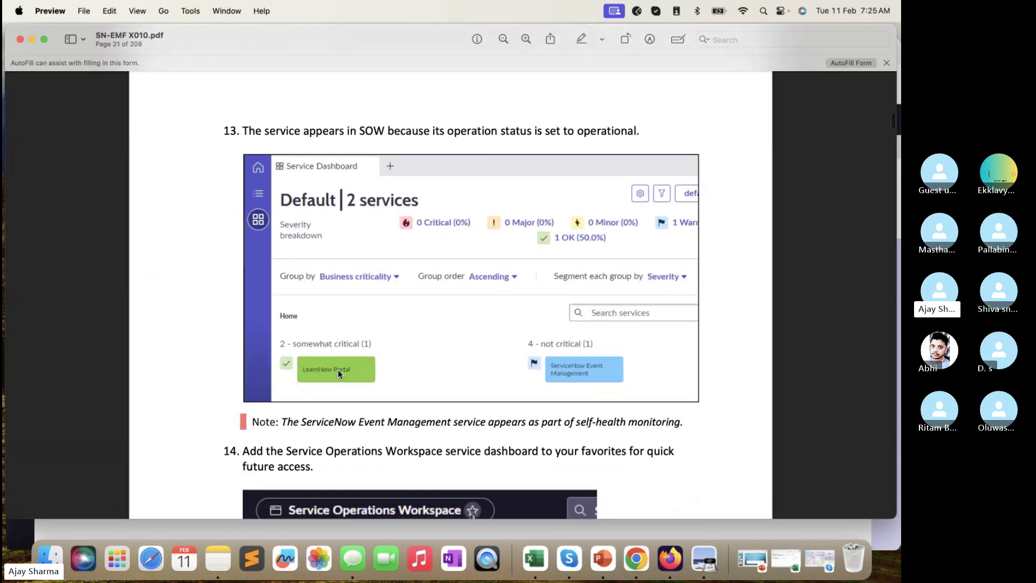
{"action": "scroll", "coordinate": [338, 369], "scroll_direction": "down", "scroll_amount": 6}
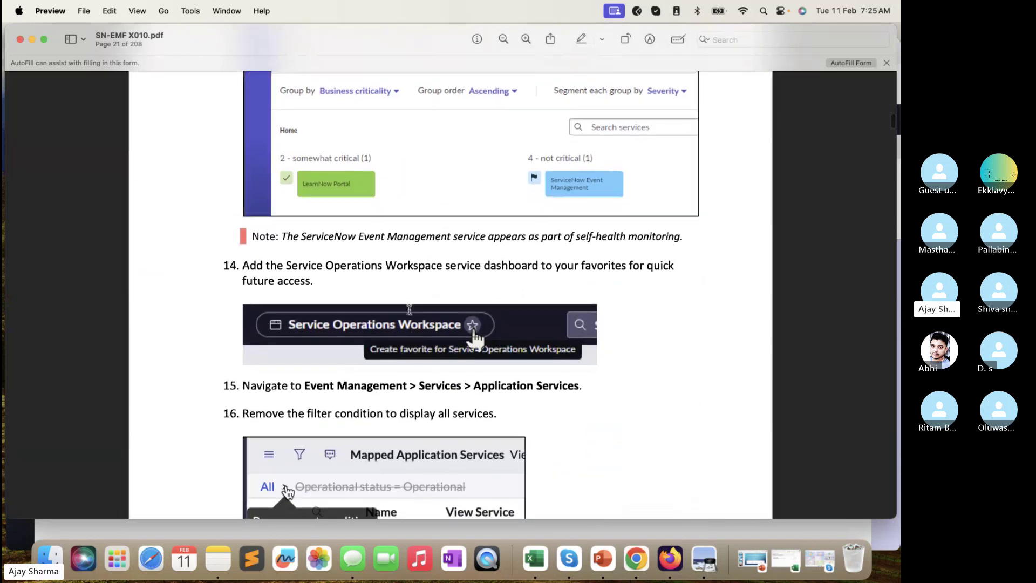
{"action": "scroll", "coordinate": [410, 309], "scroll_direction": "down", "scroll_amount": 10}
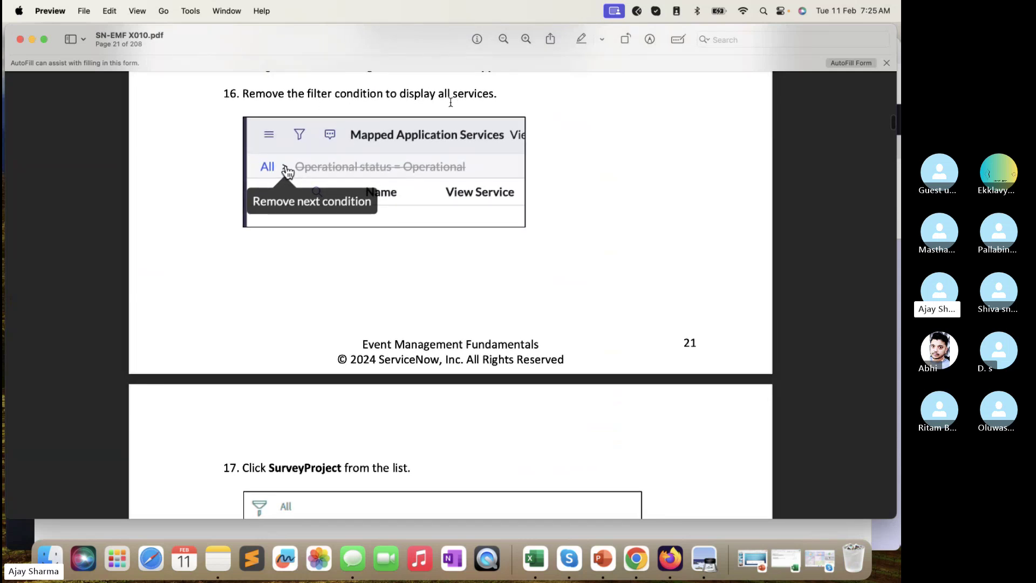
{"action": "scroll", "coordinate": [451, 102], "scroll_direction": "down", "scroll_amount": 10}
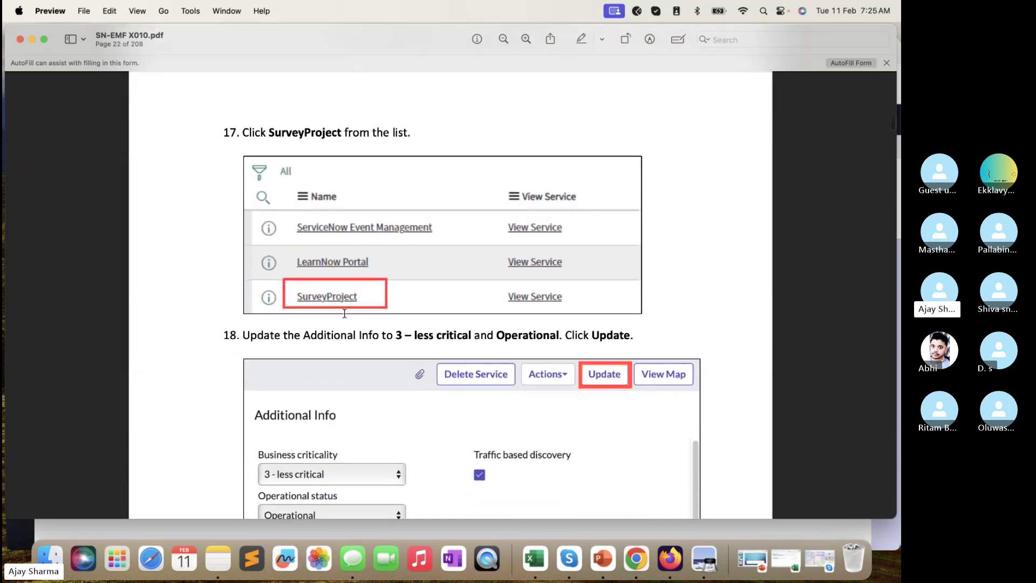
{"action": "scroll", "coordinate": [344, 313], "scroll_direction": "down", "scroll_amount": 6}
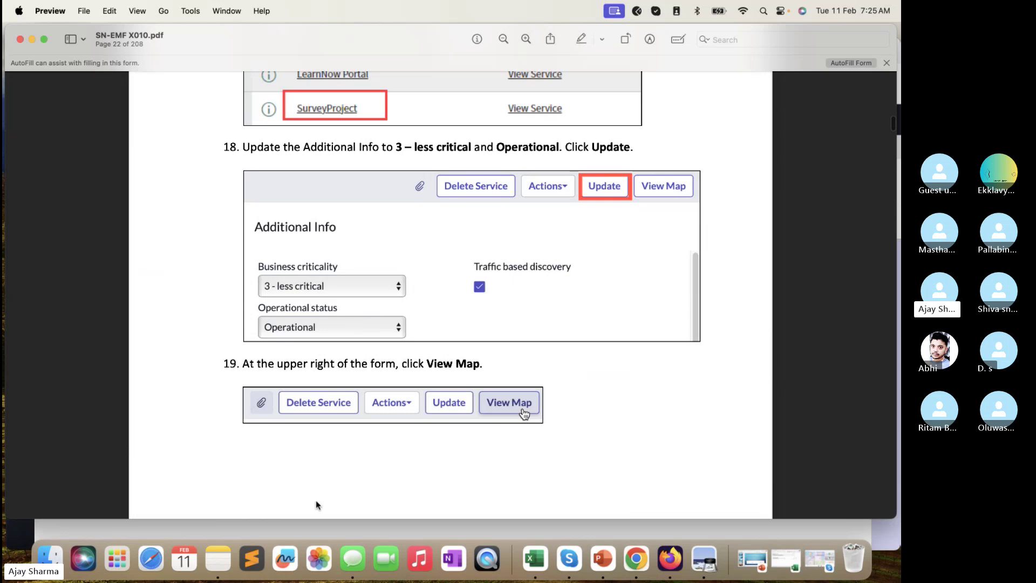
- Switch to Firefox and open the list of application services on the LearnNow Portal map
{"action": "key", "text": "super+Tab"}
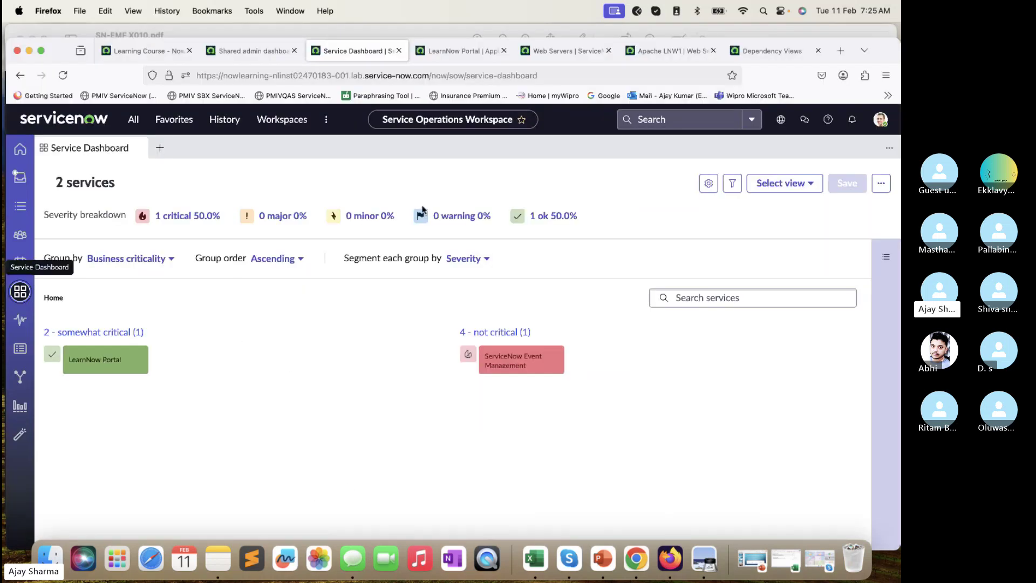
{"action": "left_click", "coordinate": [465, 51]}
{"action": "left_click", "coordinate": [119, 119]}
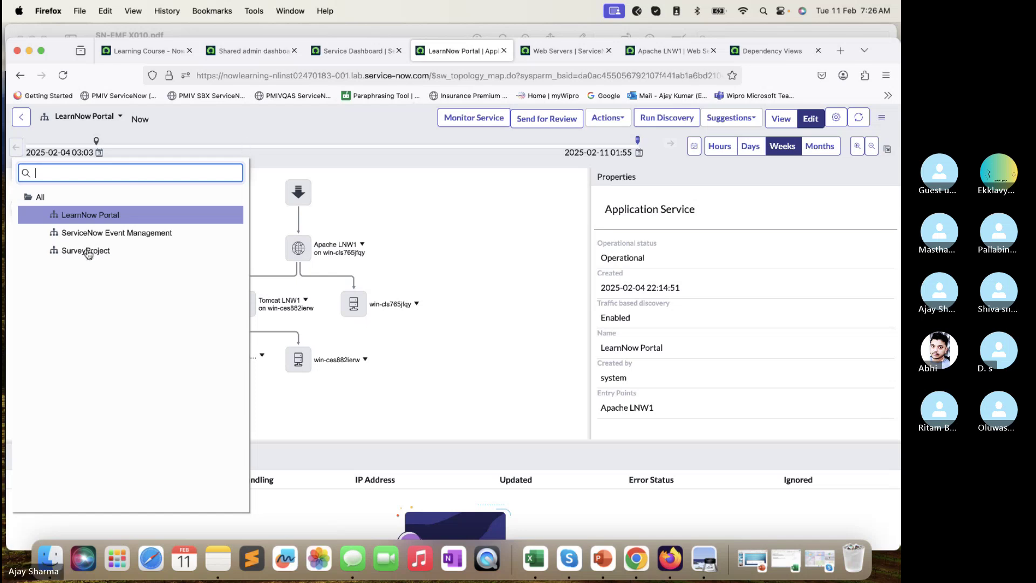
{"action": "left_click", "coordinate": [881, 117]}
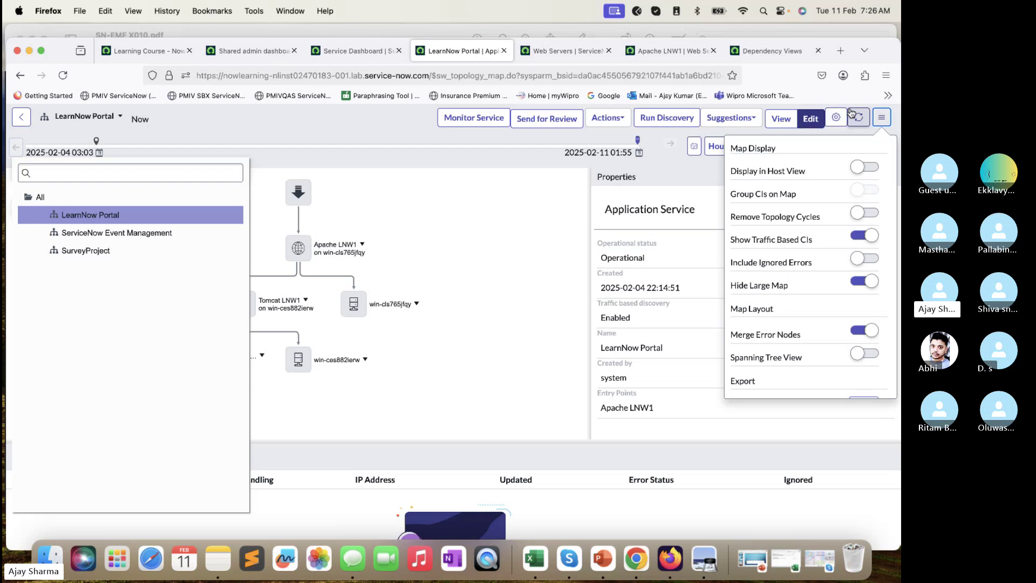
{"action": "scroll", "coordinate": [766, 371], "scroll_direction": "down", "scroll_amount": 1}
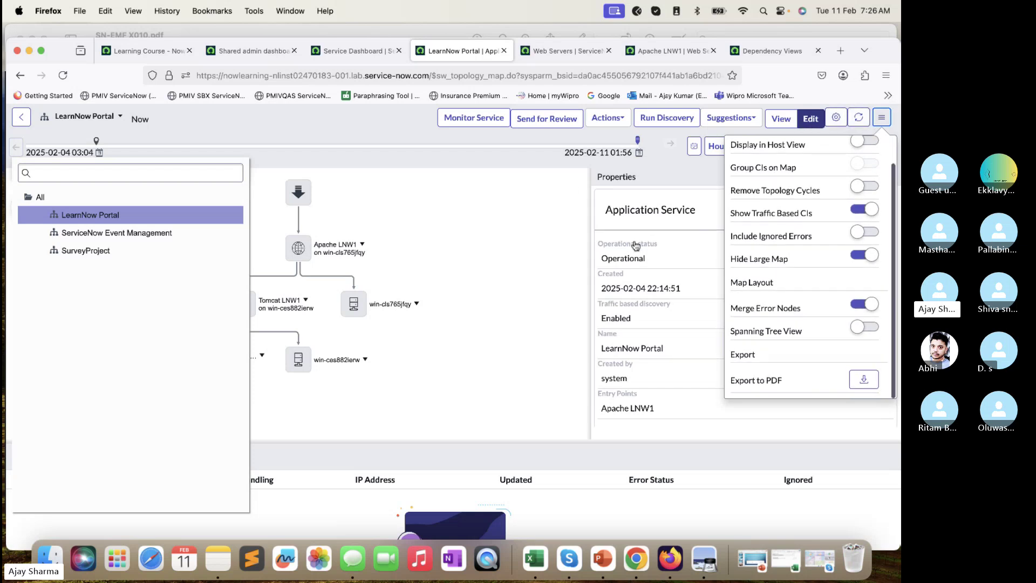
{"action": "left_click", "coordinate": [882, 117]}
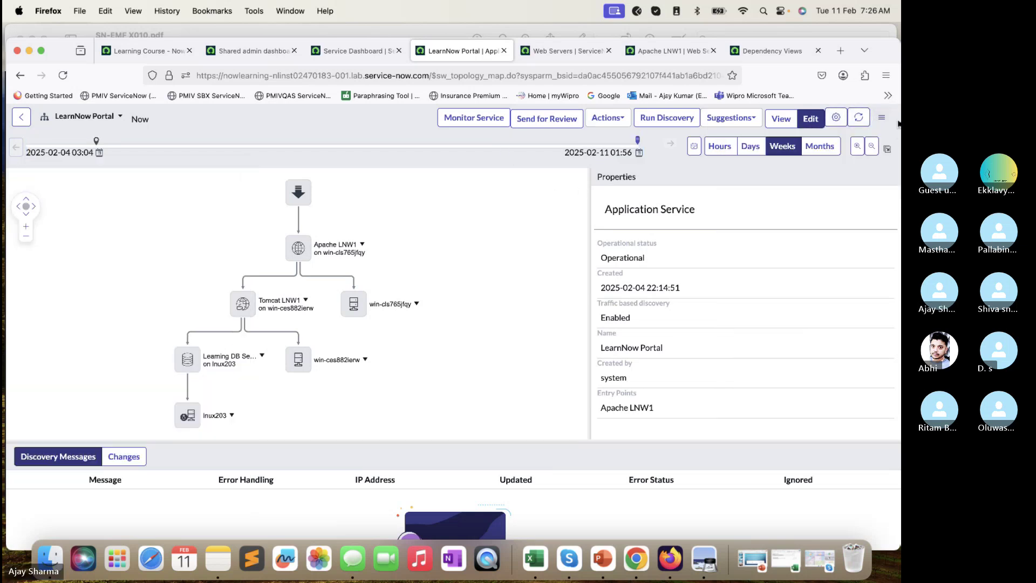
{"action": "left_click", "coordinate": [836, 118]}
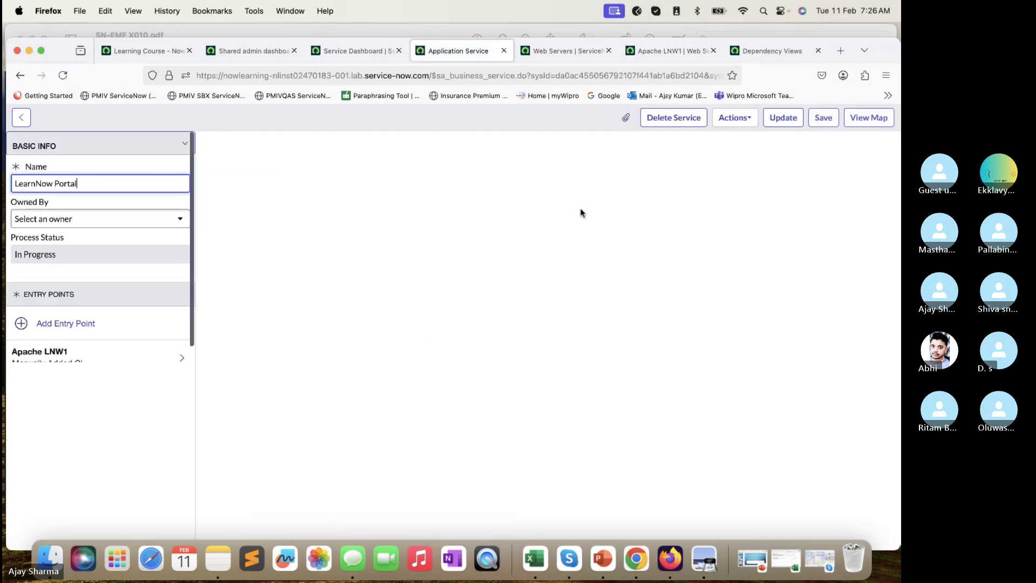
{"action": "left_click", "coordinate": [21, 119]}
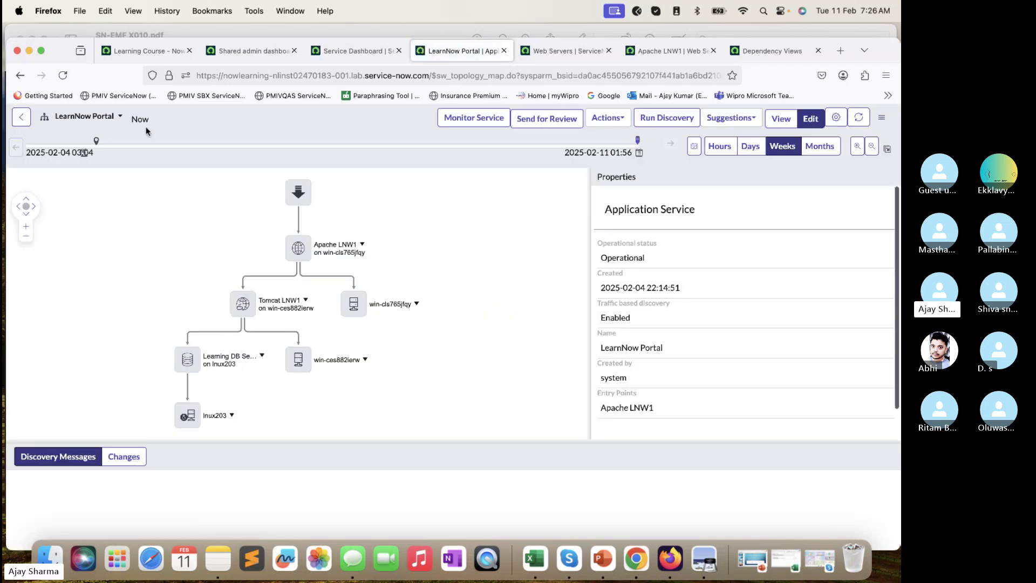
- Open the SurveyProject service map and its service properties, and check step 18 of the lab guide in Preview
{"action": "left_click", "coordinate": [120, 119]}
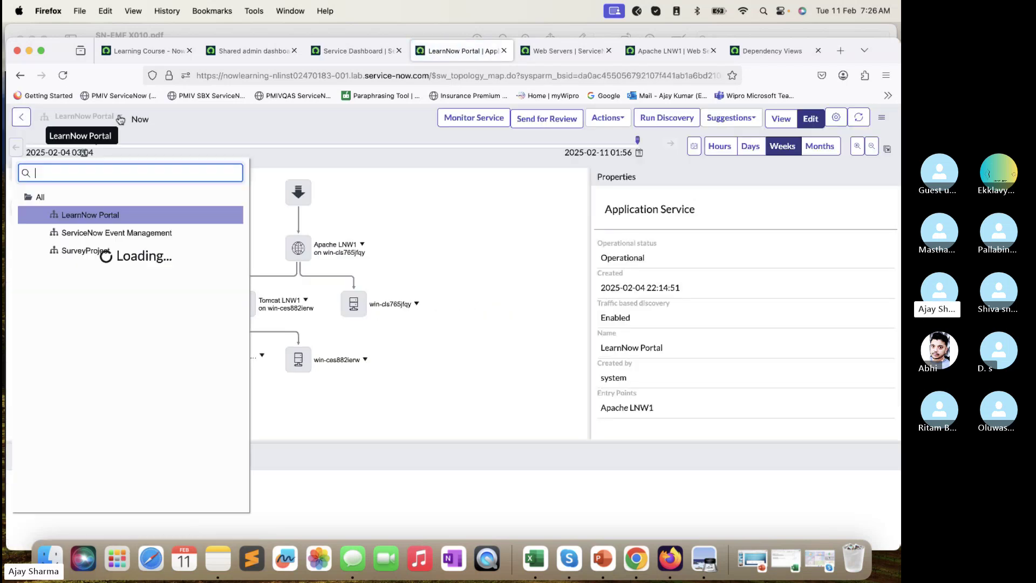
{"action": "left_click", "coordinate": [85, 250]}
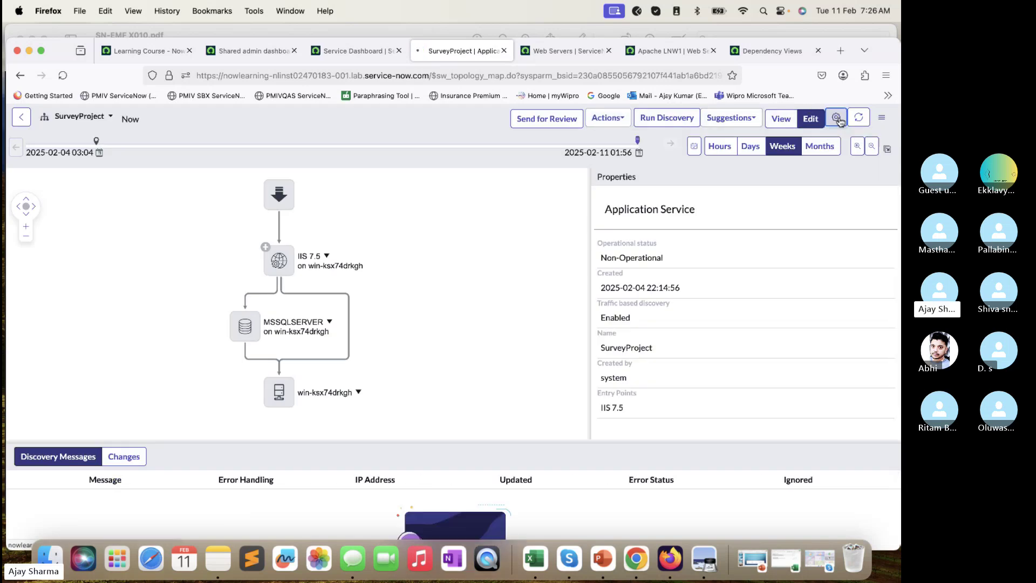
{"action": "left_click", "coordinate": [836, 118]}
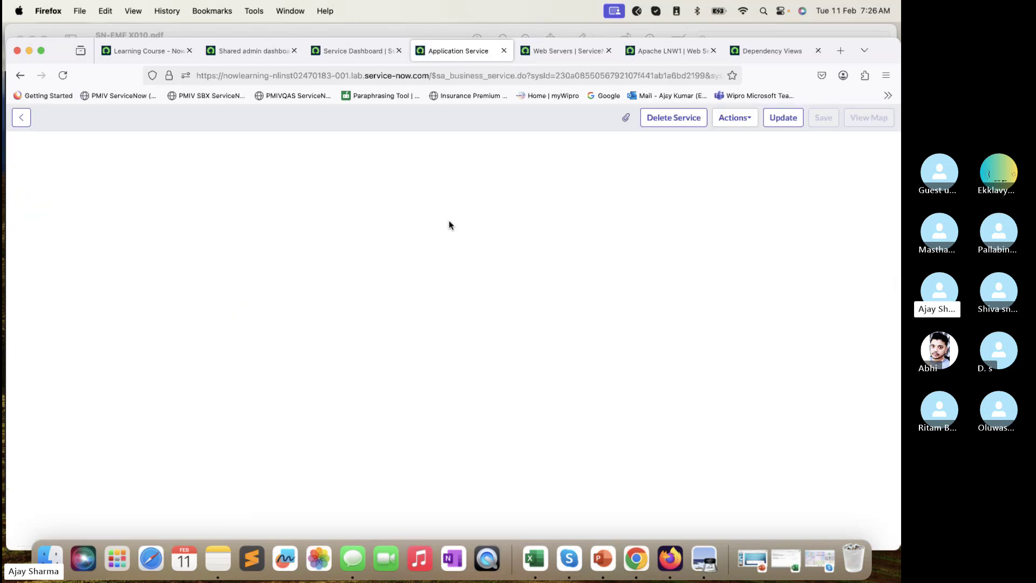
{"action": "left_click", "coordinate": [374, 31]}
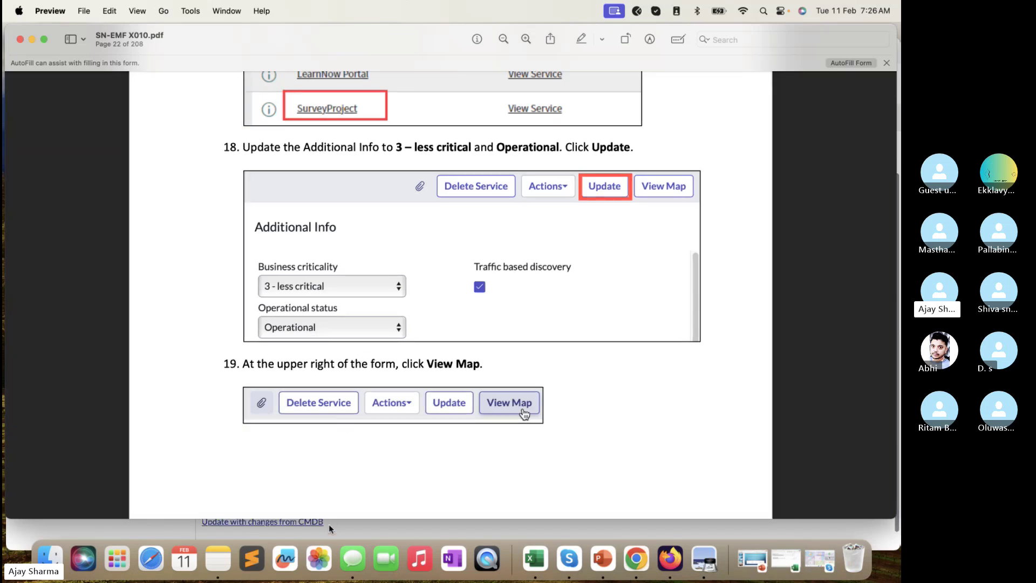
{"action": "left_click", "coordinate": [345, 523]}
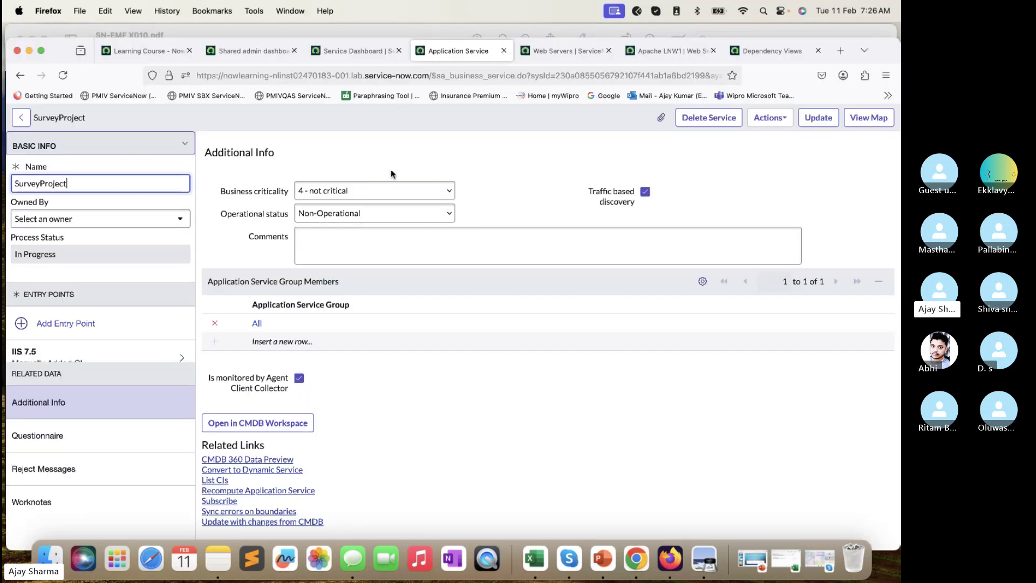
- Set SurveyProject's business criticality to 3 - less critical and its operational status to Operational, and update the service
{"action": "left_click", "coordinate": [383, 198]}
{"action": "left_click", "coordinate": [359, 172]}
{"action": "left_click", "coordinate": [358, 212]}
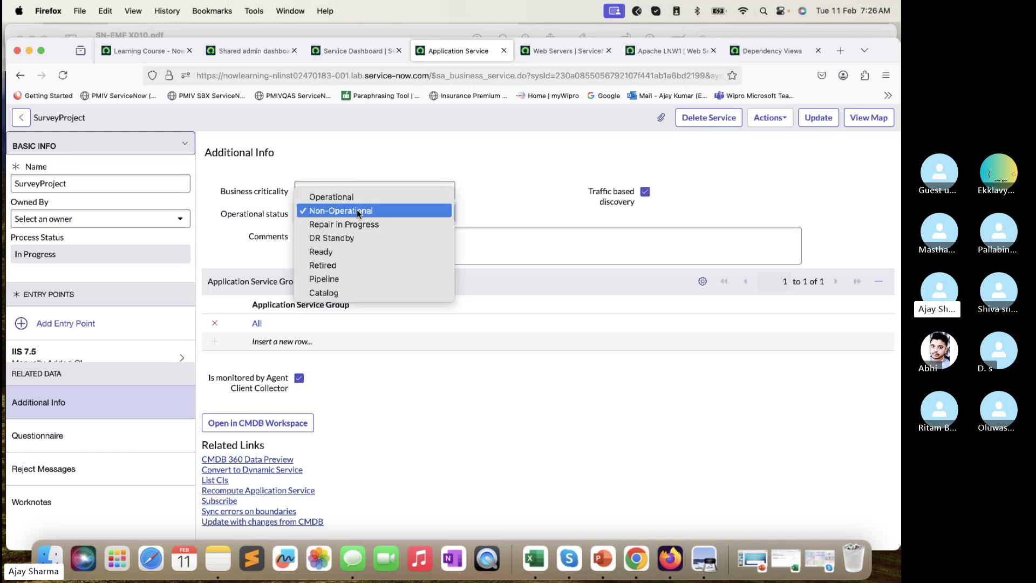
{"action": "left_click", "coordinate": [344, 196]}
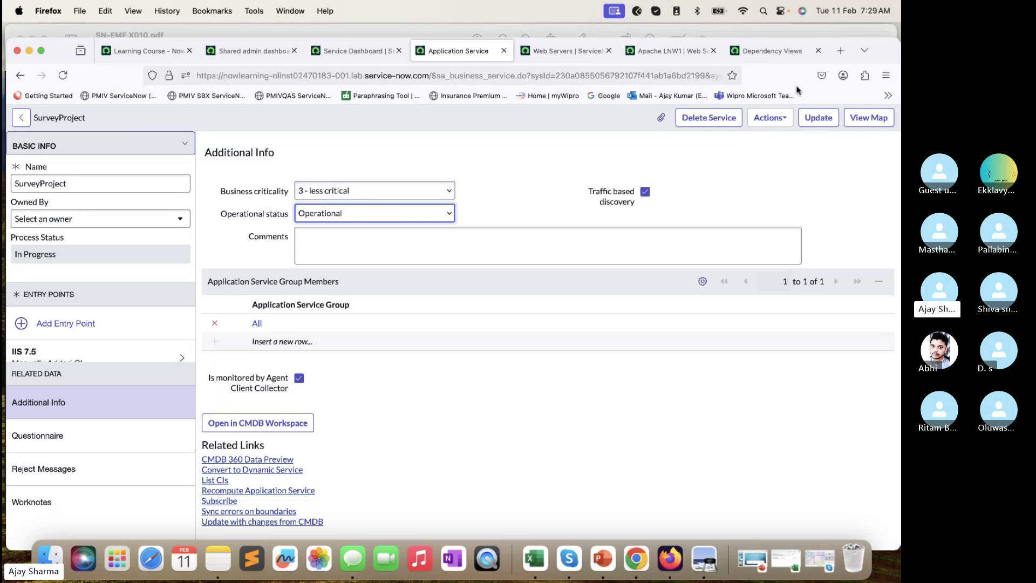
{"action": "left_click", "coordinate": [821, 119]}
- Switch to Preview and read the lab guide's steps 19 and 20 on viewing the SurveyProject map and the service dashboard
{"action": "left_click", "coordinate": [344, 27]}
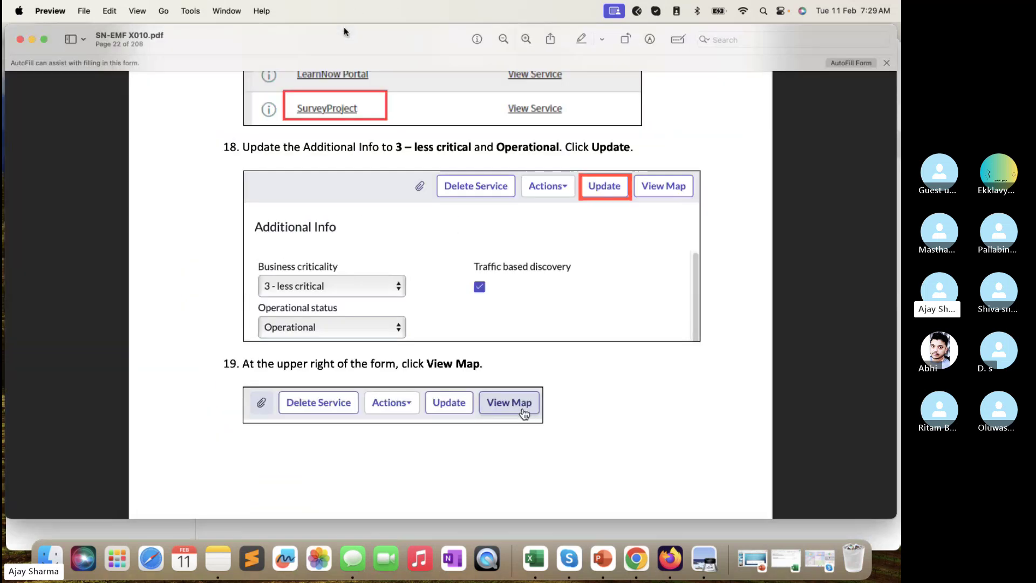
{"action": "scroll", "coordinate": [518, 273], "scroll_direction": "down", "scroll_amount": 5}
{"action": "scroll", "coordinate": [516, 273], "scroll_direction": "down", "scroll_amount": 15}
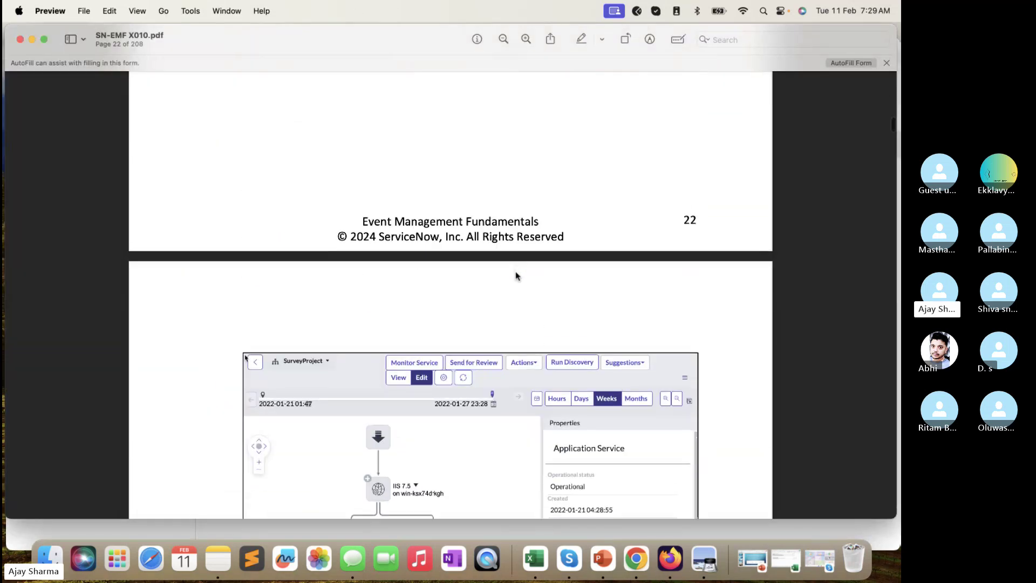
{"action": "scroll", "coordinate": [402, 433], "scroll_direction": "down", "scroll_amount": 3}
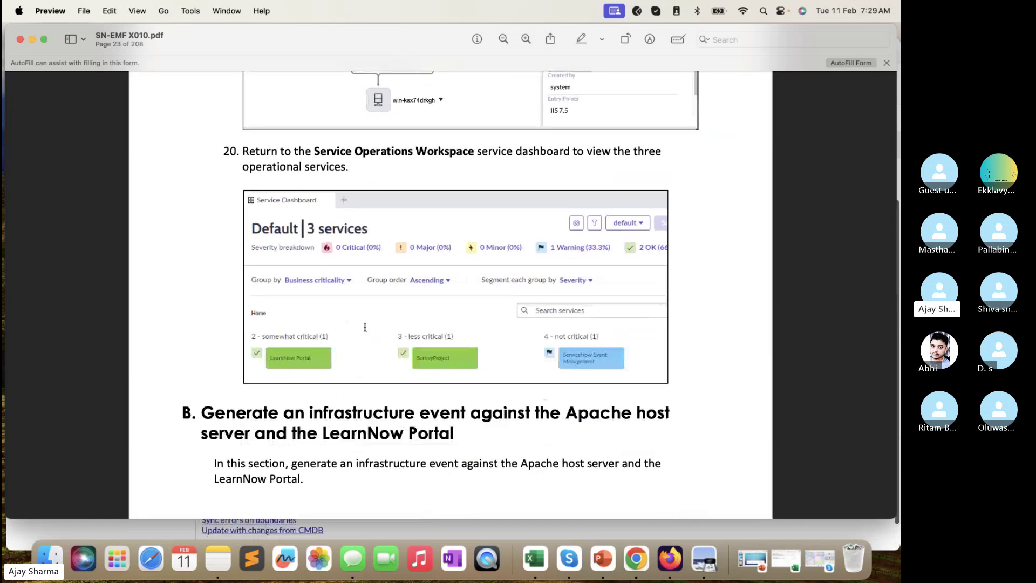
- Switch to Firefox, view the operational services on the Service Dashboard, and open the map of the SurveyProject service
{"action": "left_click", "coordinate": [371, 526]}
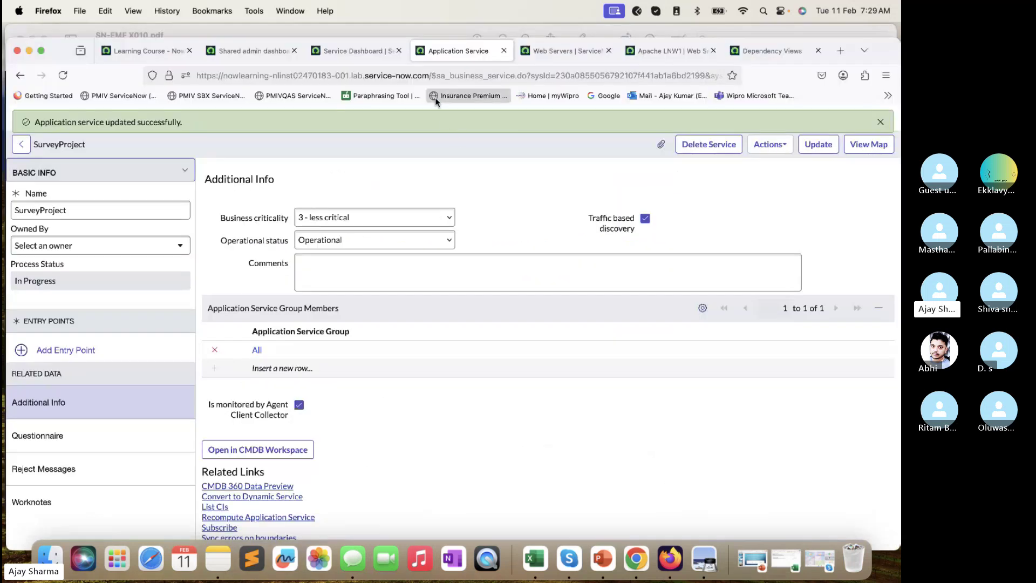
{"action": "left_click", "coordinate": [348, 50]}
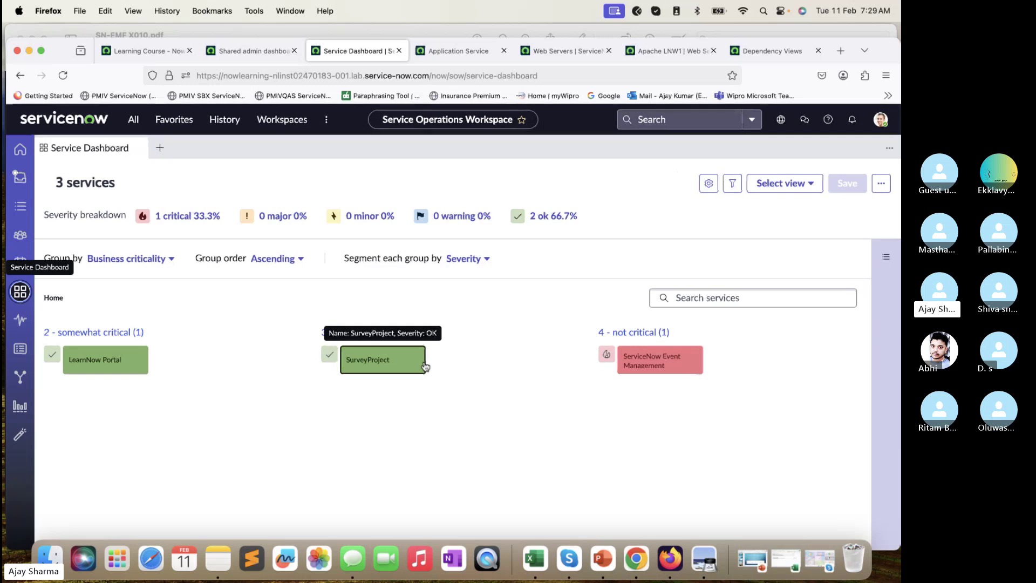
{"action": "left_click", "coordinate": [477, 52]}
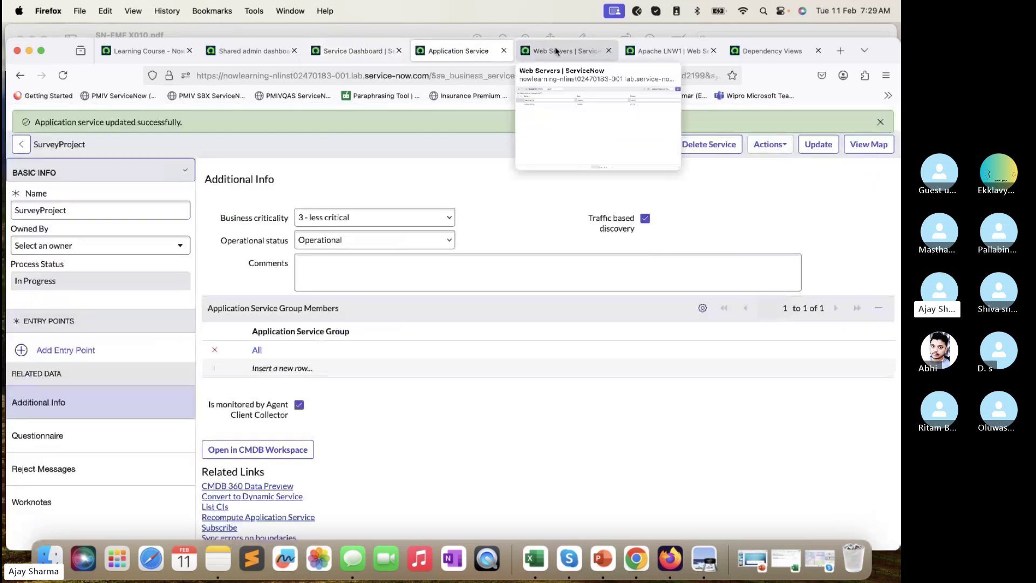
{"action": "left_click", "coordinate": [863, 144]}
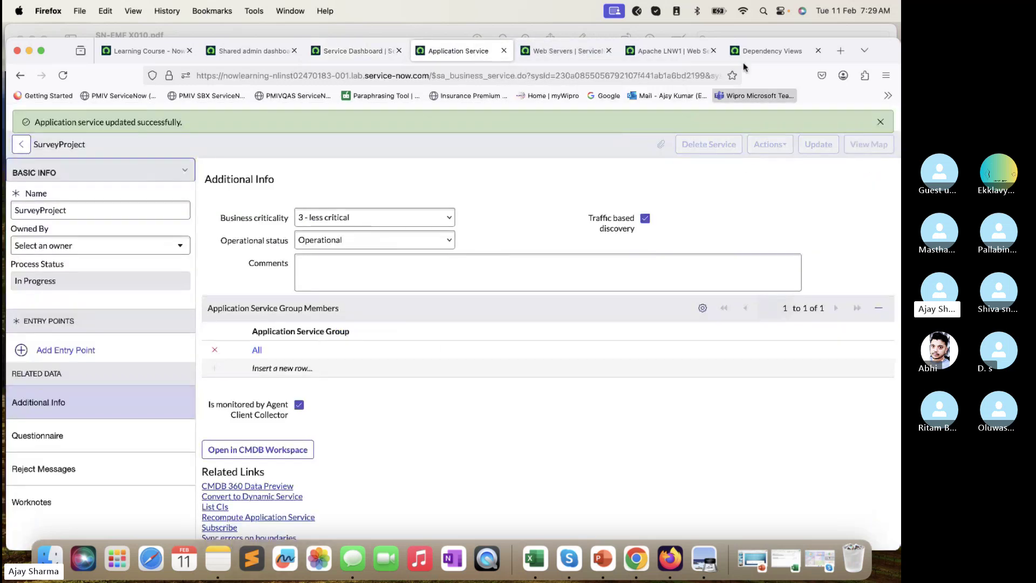
- Switch to Preview and read section B's steps 1 to 8 on generating an infrastructure event from the Lab2.1 EventWinLNW sample
{"action": "left_click", "coordinate": [440, 32]}
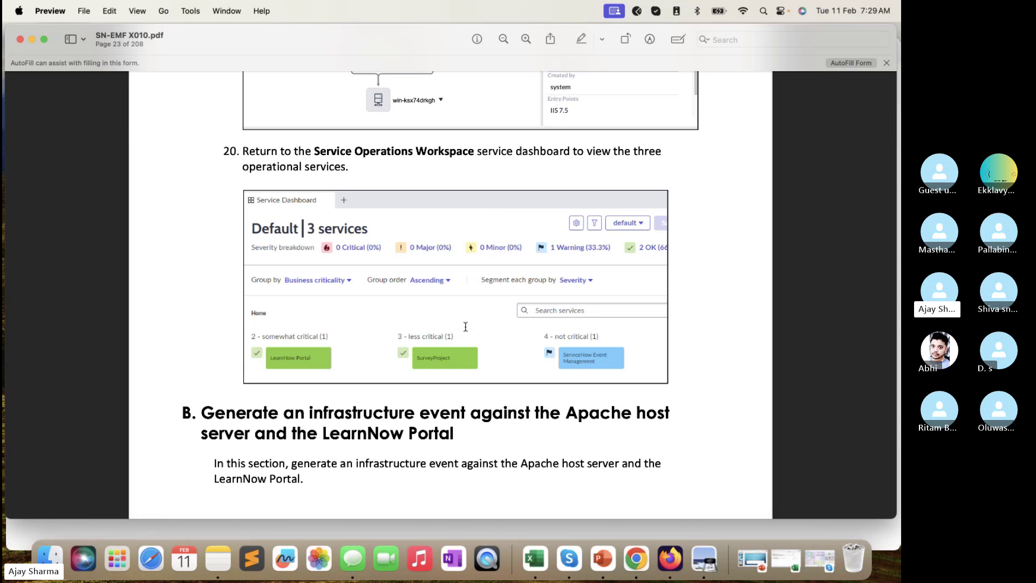
{"action": "scroll", "coordinate": [457, 440], "scroll_direction": "down", "scroll_amount": 3}
{"action": "scroll", "coordinate": [458, 440], "scroll_direction": "down", "scroll_amount": 1}
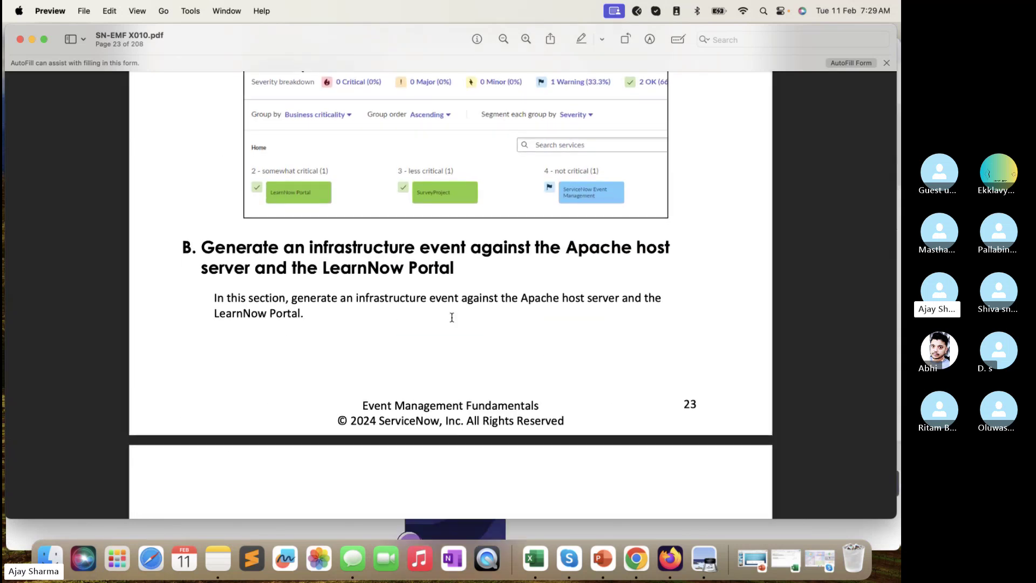
{"action": "scroll", "coordinate": [451, 318], "scroll_direction": "down", "scroll_amount": 6}
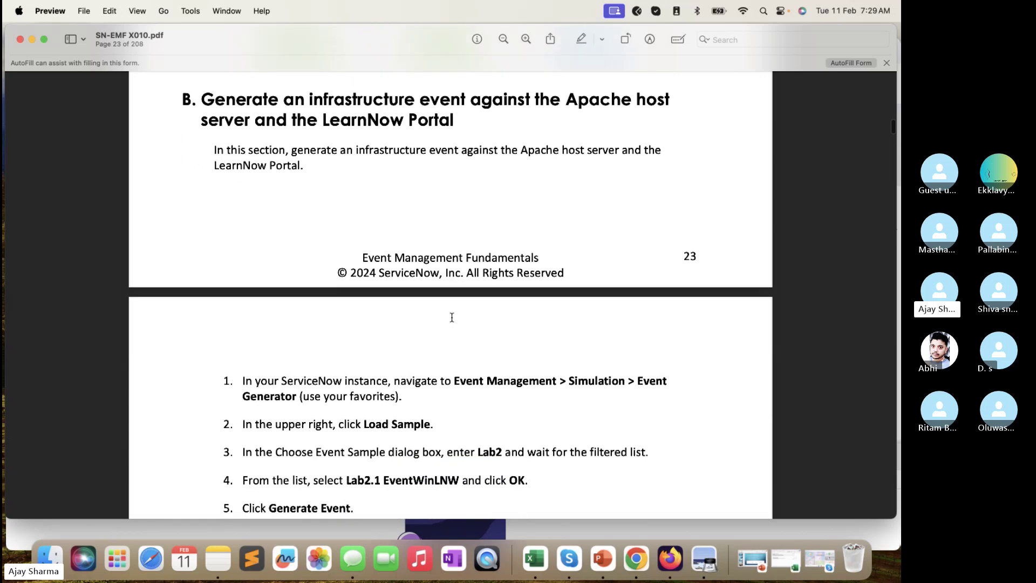
{"action": "scroll", "coordinate": [421, 325], "scroll_direction": "down", "scroll_amount": 2}
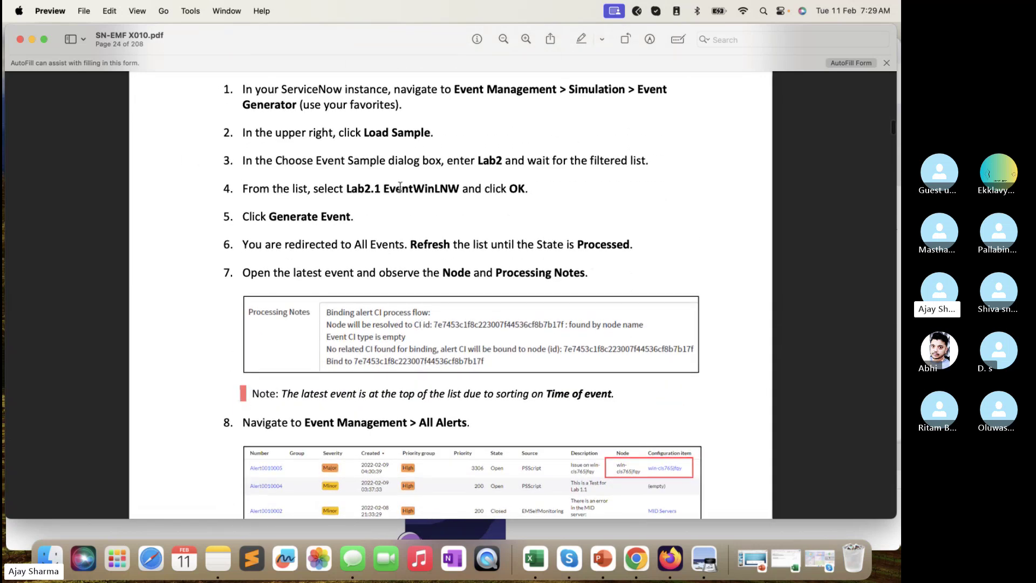
{"action": "scroll", "coordinate": [434, 175], "scroll_direction": "down", "scroll_amount": 1}
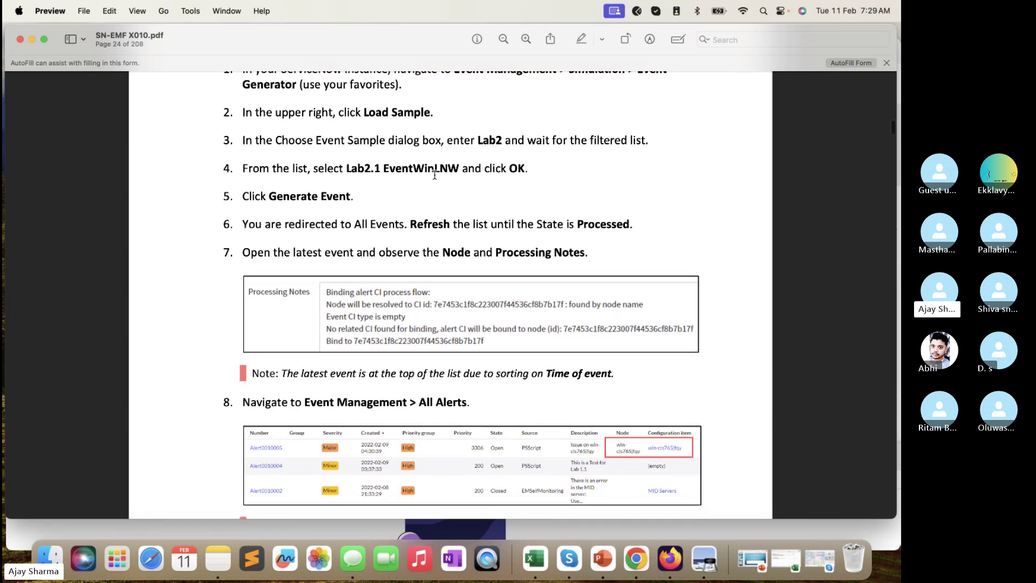
- Switch to Firefox and close the SurveyProject map, Web Servers, Apache LNW1 and Dependency Views pages
{"action": "scroll", "coordinate": [434, 174], "scroll_direction": "up", "scroll_amount": 10}
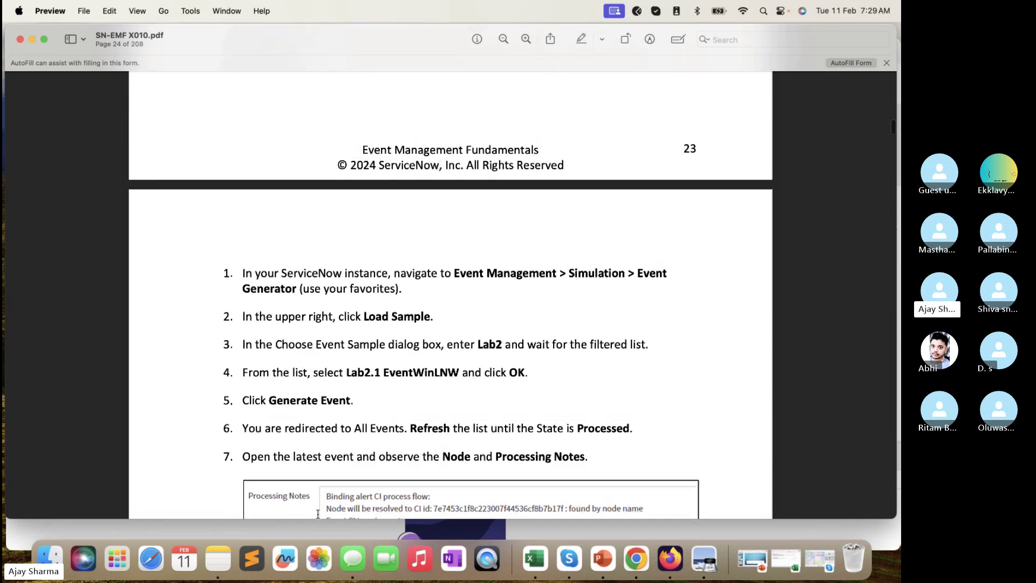
{"action": "key", "text": "super+Tab"}
{"action": "left_click", "coordinate": [359, 51]}
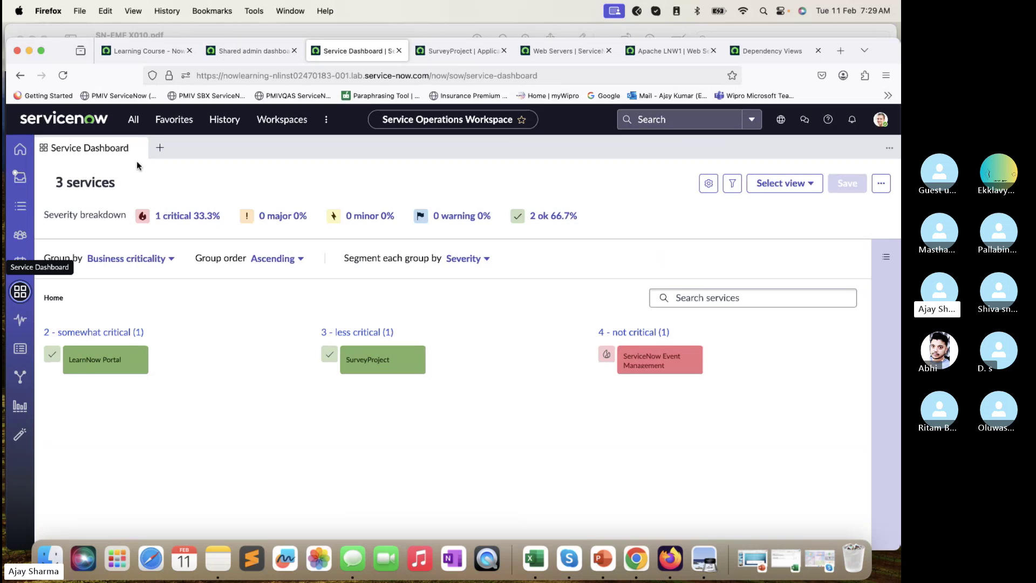
{"action": "left_click", "coordinate": [456, 50]}
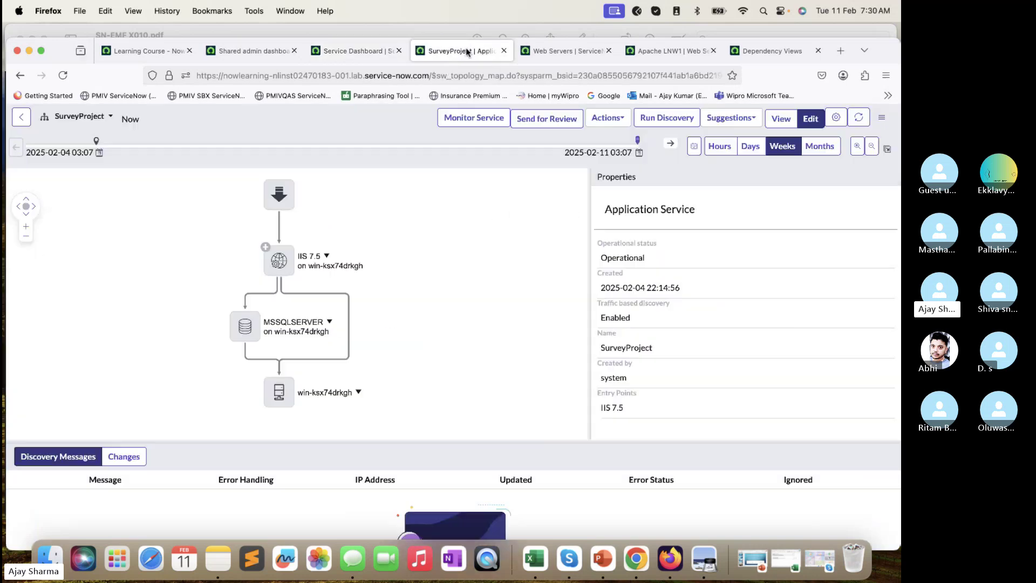
{"action": "left_click", "coordinate": [505, 51]}
{"action": "left_click", "coordinate": [504, 50]}
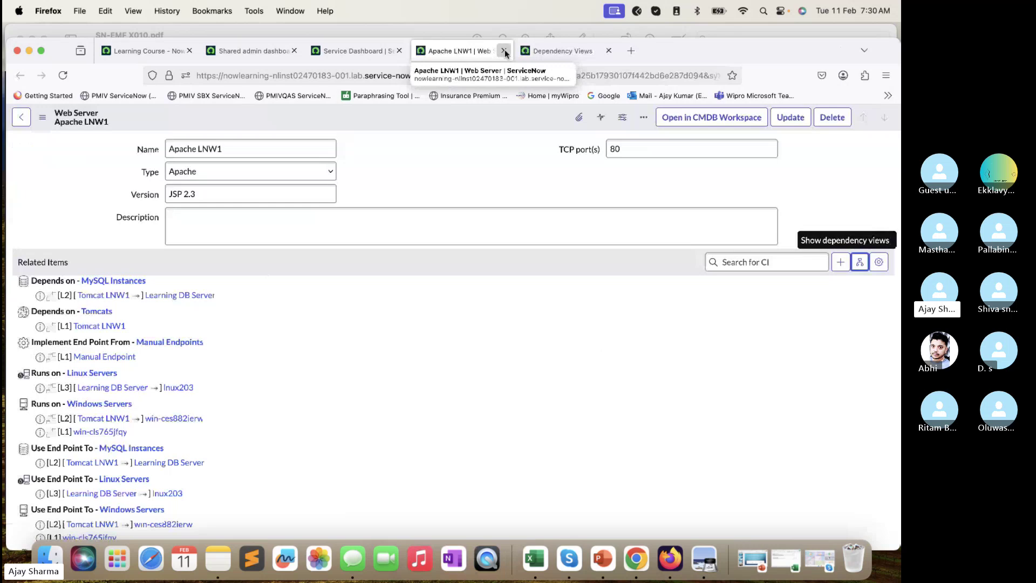
{"action": "left_click", "coordinate": [504, 51]}
{"action": "left_click", "coordinate": [505, 50]}
- From the shared admin dashboard, find Simulation in the navigator and open Event Generator in its own browser tab
{"action": "left_click", "coordinate": [302, 51]}
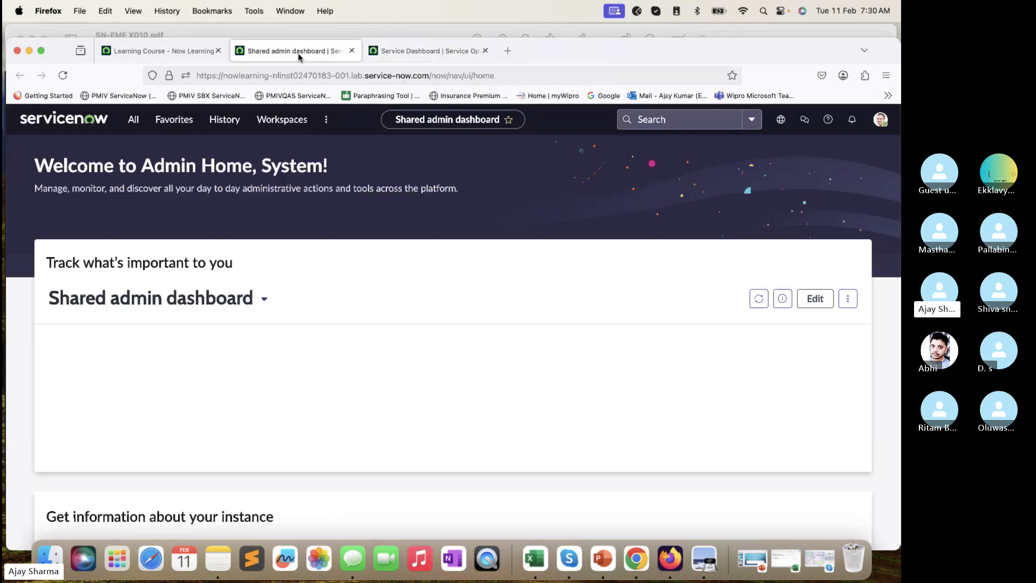
{"action": "left_click", "coordinate": [130, 120]}
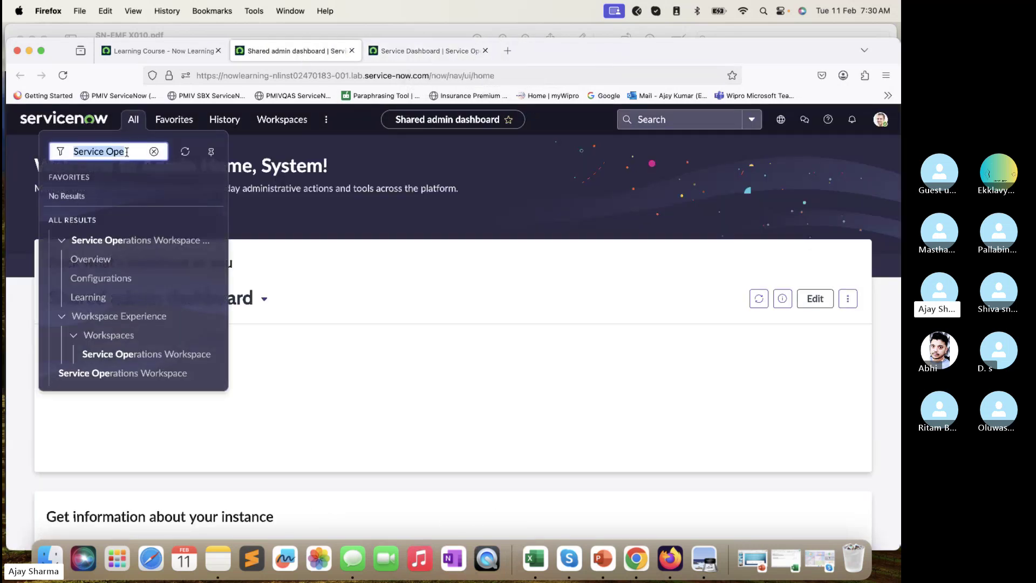
{"action": "type", "text": "Simulatio"}
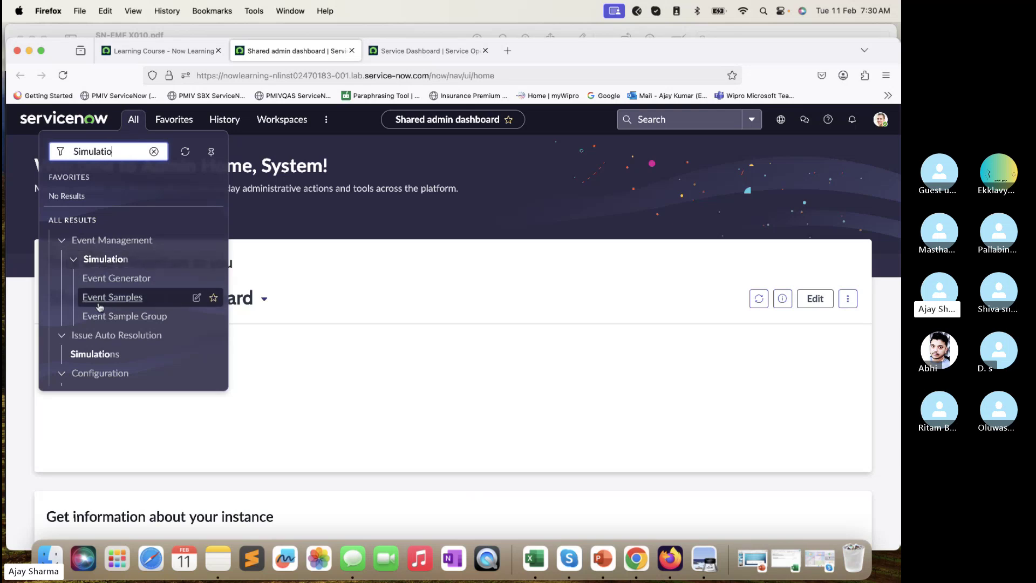
{"action": "left_click", "coordinate": [115, 280], "text": "super"}
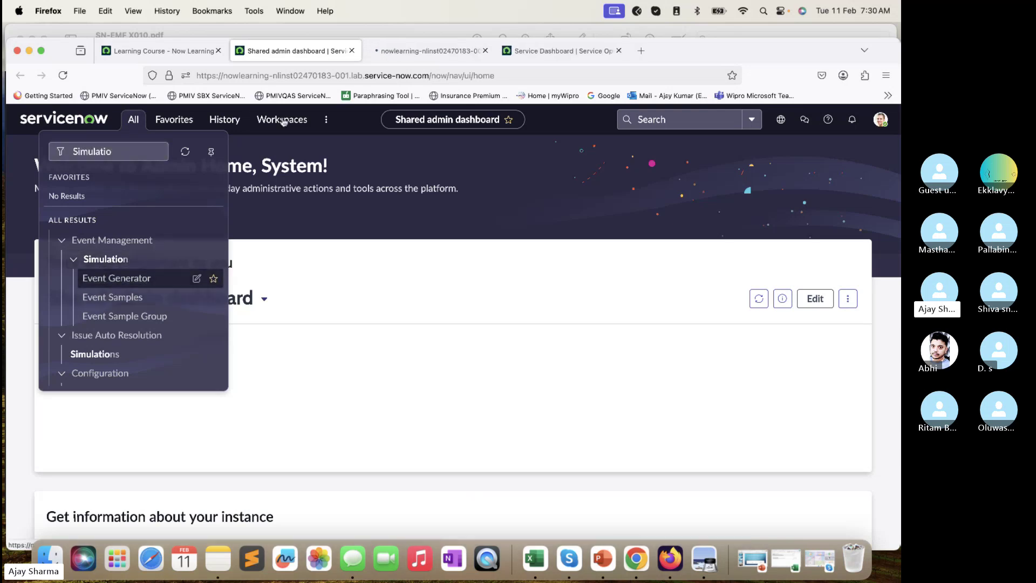
{"action": "left_click", "coordinate": [371, 33]}
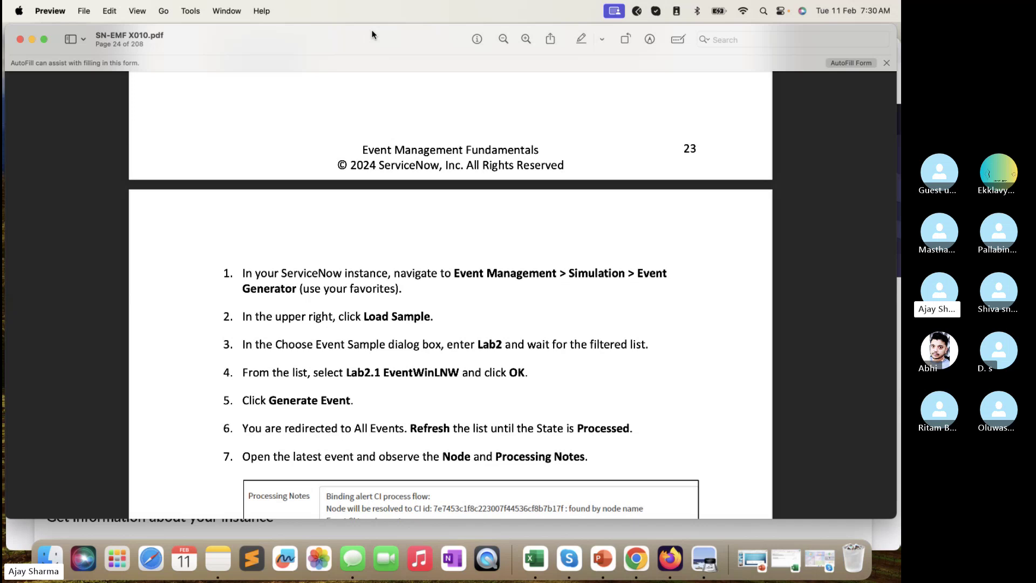
{"action": "left_click", "coordinate": [403, 527]}
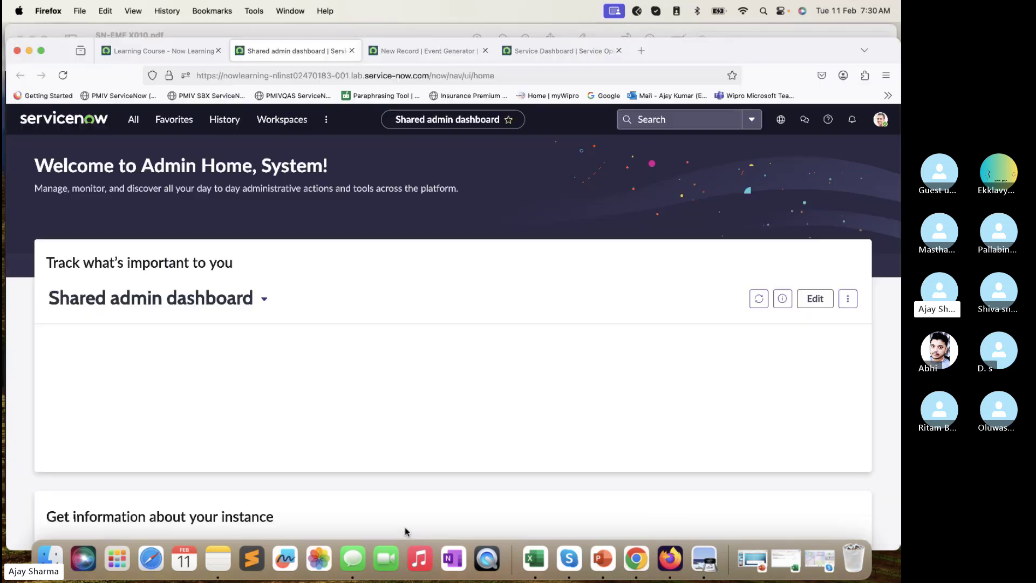
{"action": "left_click", "coordinate": [423, 52]}
- Check the lab guide in Preview and load the Lab2.1 EventWinLNW sample into the new Event Generator record in Firefox
{"action": "left_click", "coordinate": [388, 34]}
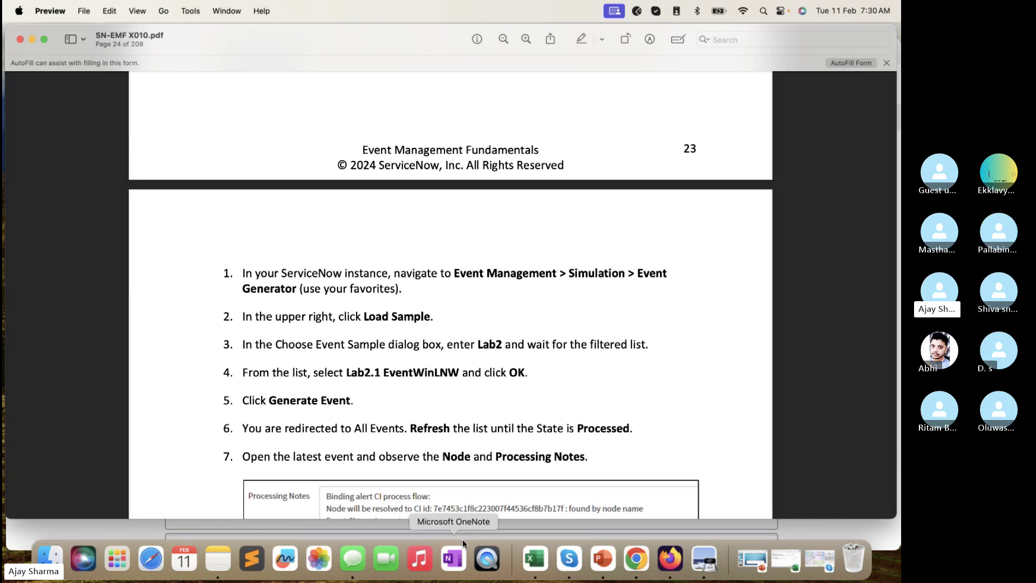
{"action": "left_click", "coordinate": [471, 525]}
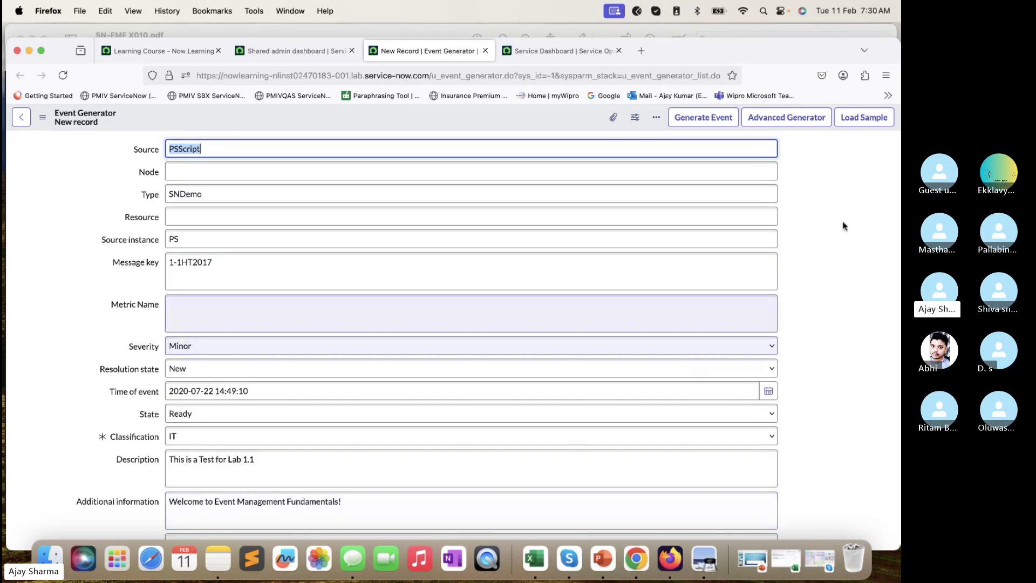
{"action": "left_click", "coordinate": [885, 124]}
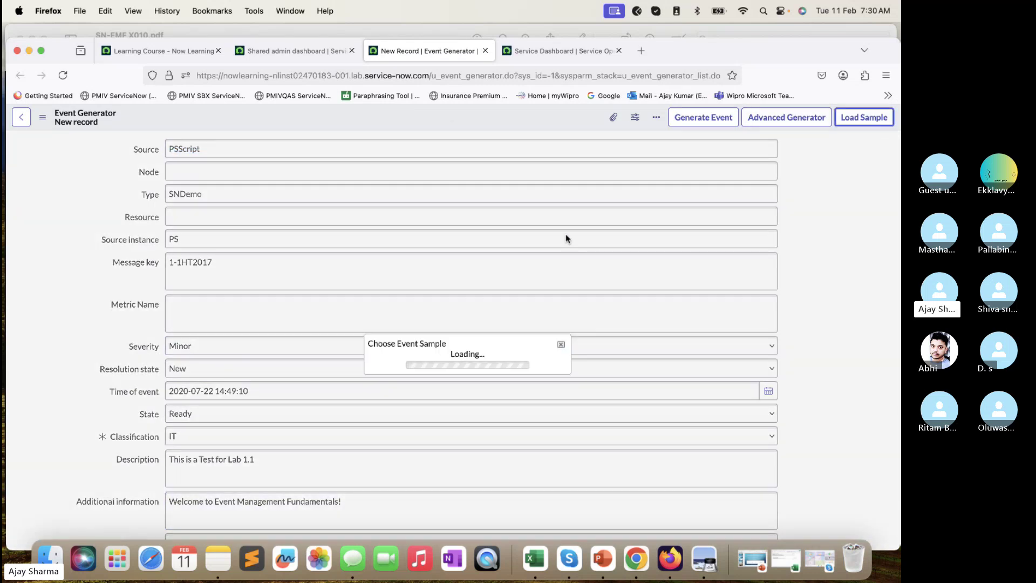
{"action": "left_click", "coordinate": [390, 30]}
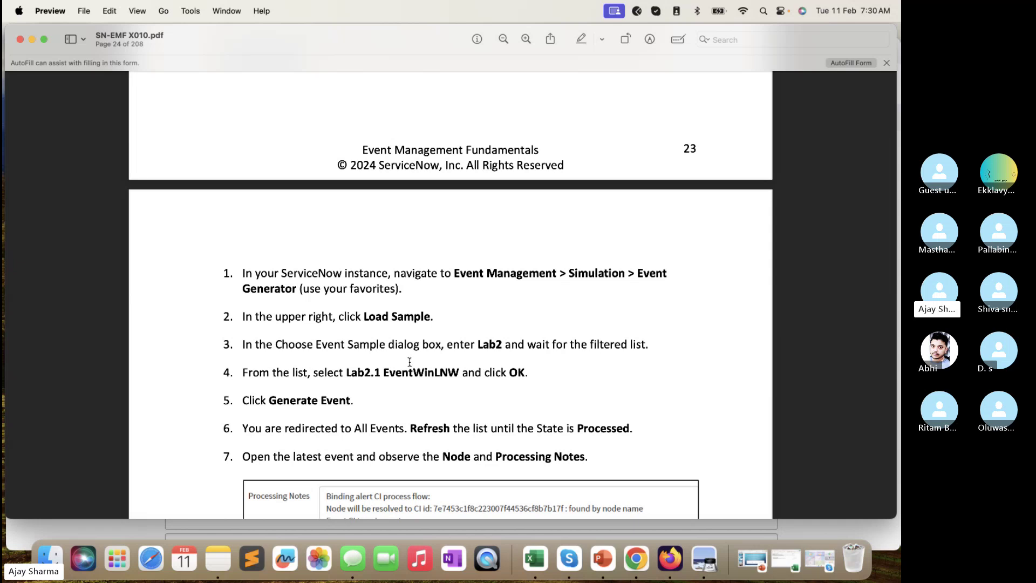
{"action": "left_click", "coordinate": [267, 527]}
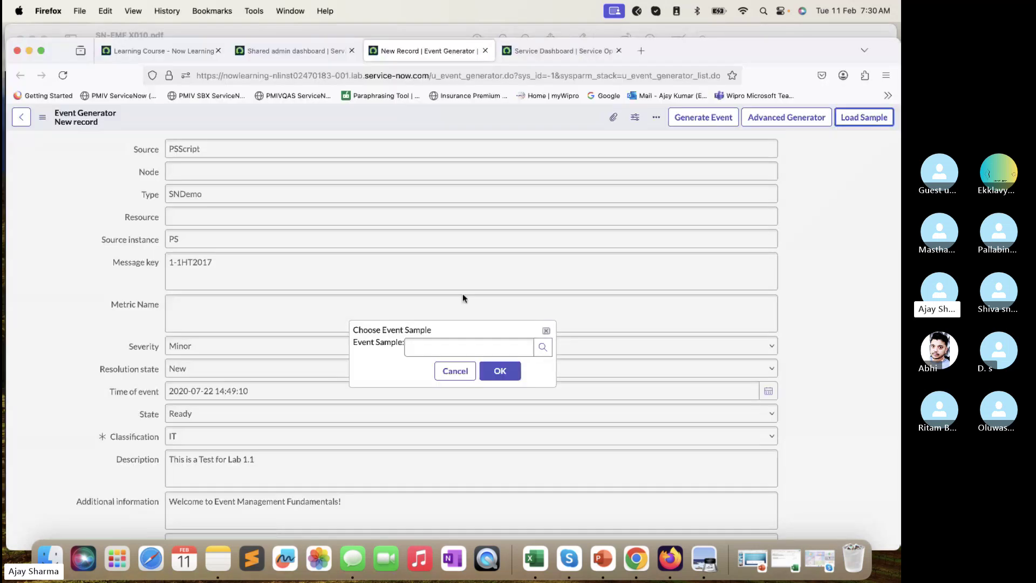
{"action": "left_click", "coordinate": [449, 347]}
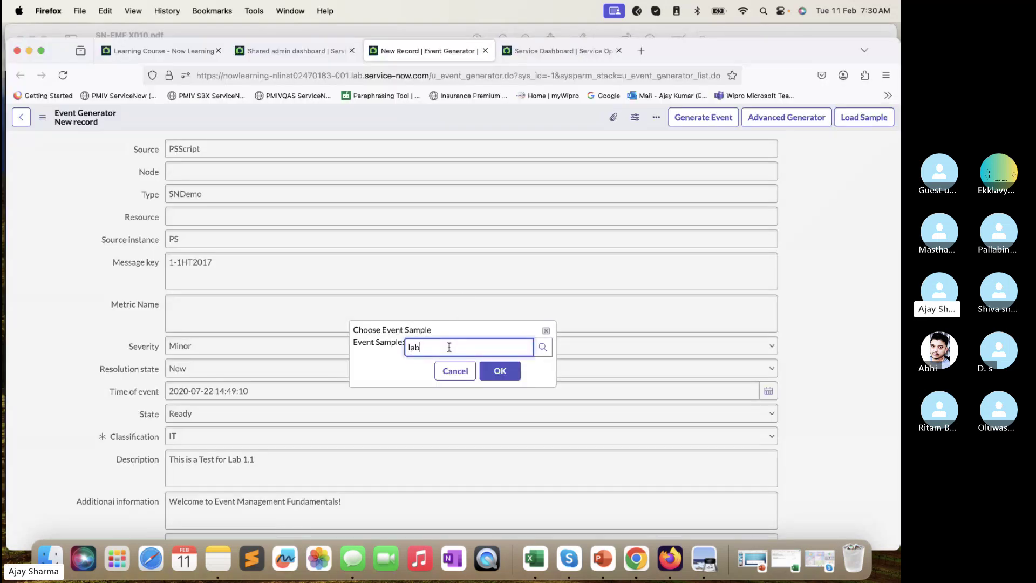
{"action": "type", "text": "lab"}
{"action": "left_click", "coordinate": [480, 382]}
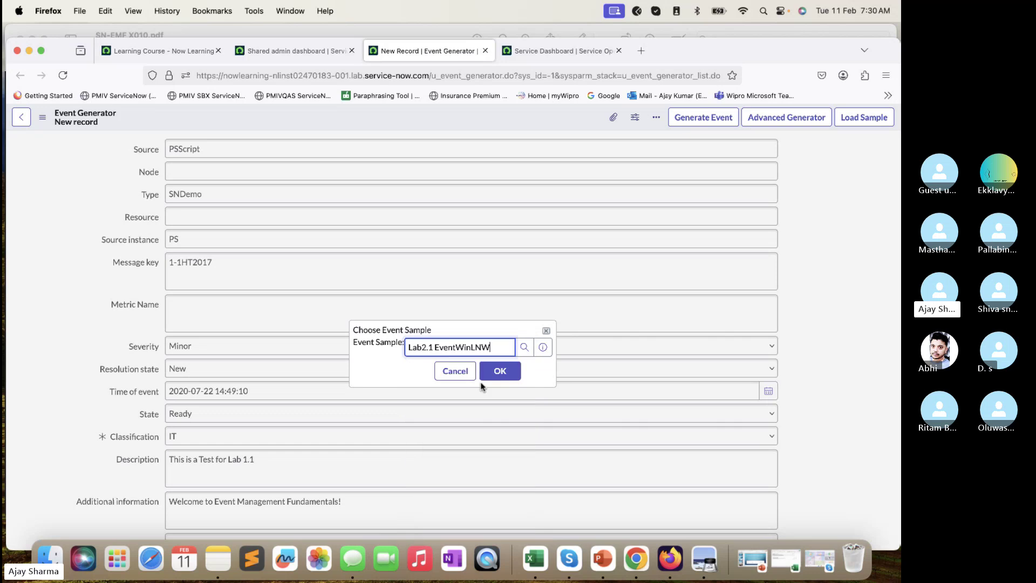
{"action": "left_click", "coordinate": [499, 371]}
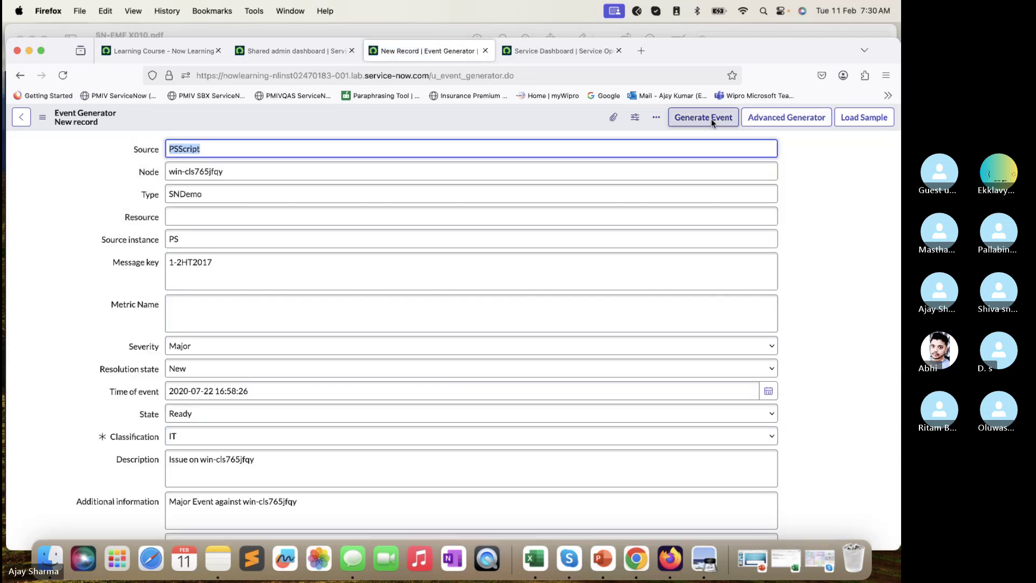
- Generate the event and sort the resulting Events list by Time of event in descending order
{"action": "left_click", "coordinate": [711, 120]}
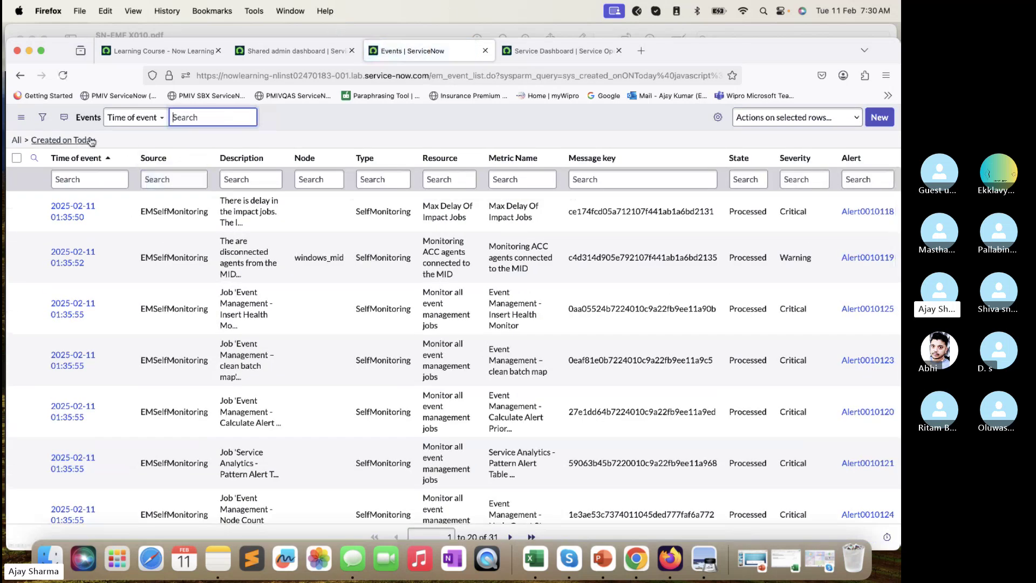
{"action": "left_click", "coordinate": [89, 161]}
{"action": "left_click", "coordinate": [89, 160]}
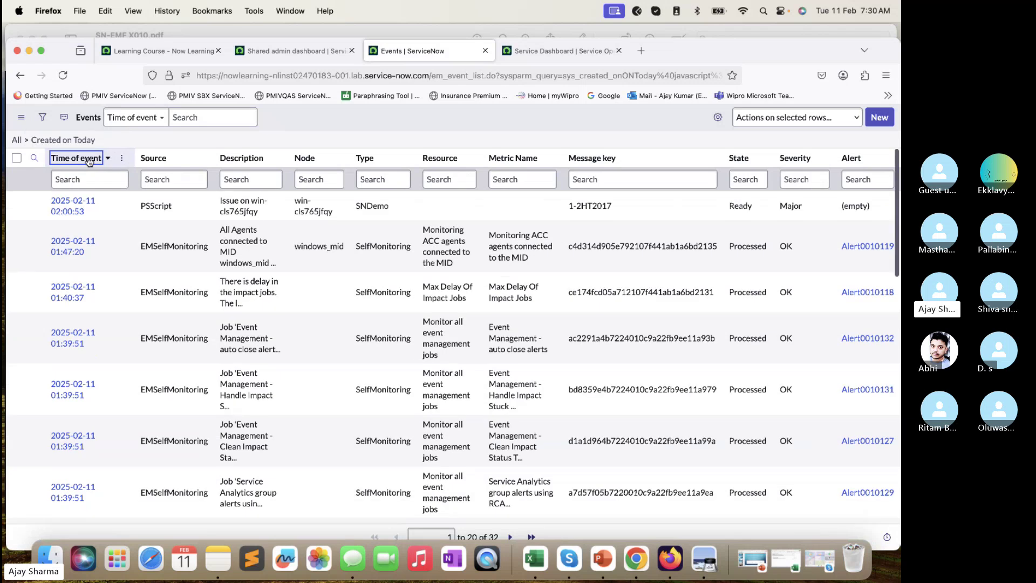
{"action": "left_click", "coordinate": [89, 161]}
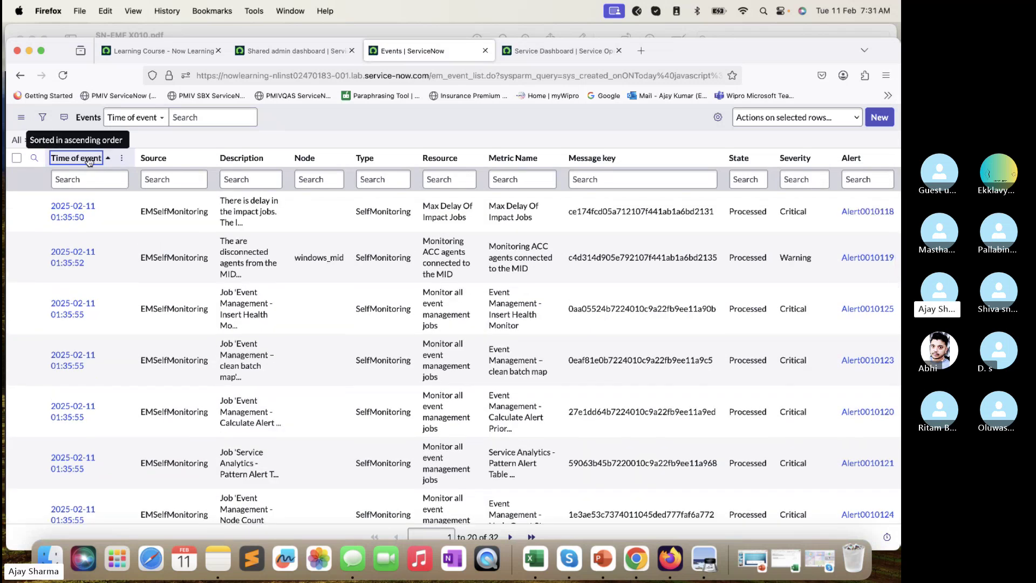
{"action": "left_click", "coordinate": [89, 161]}
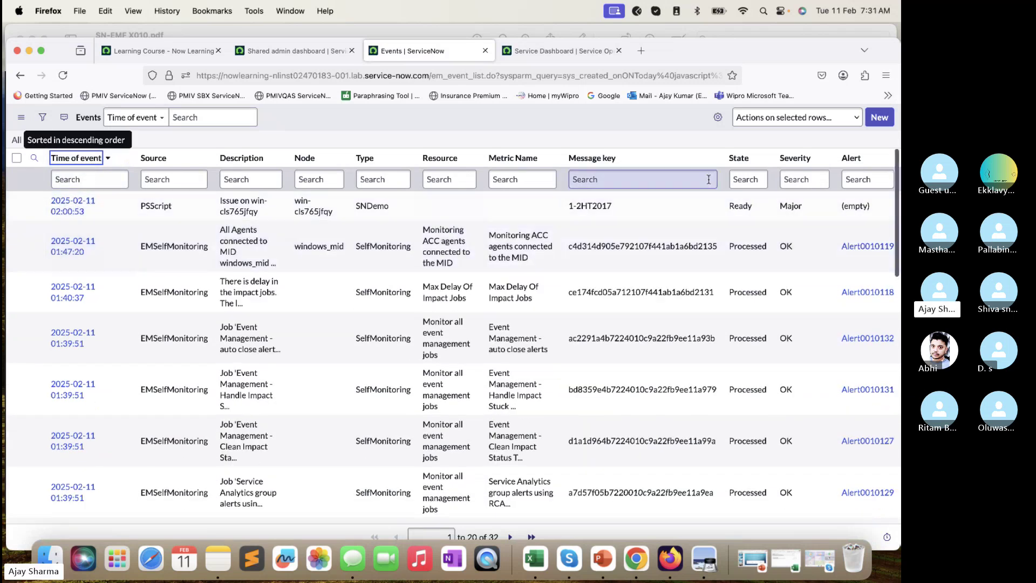
- Open the latest PSScript event in its own browser tab and examine its Node and the event rule in its Processing Notes
{"action": "left_click", "coordinate": [61, 209], "text": "super"}
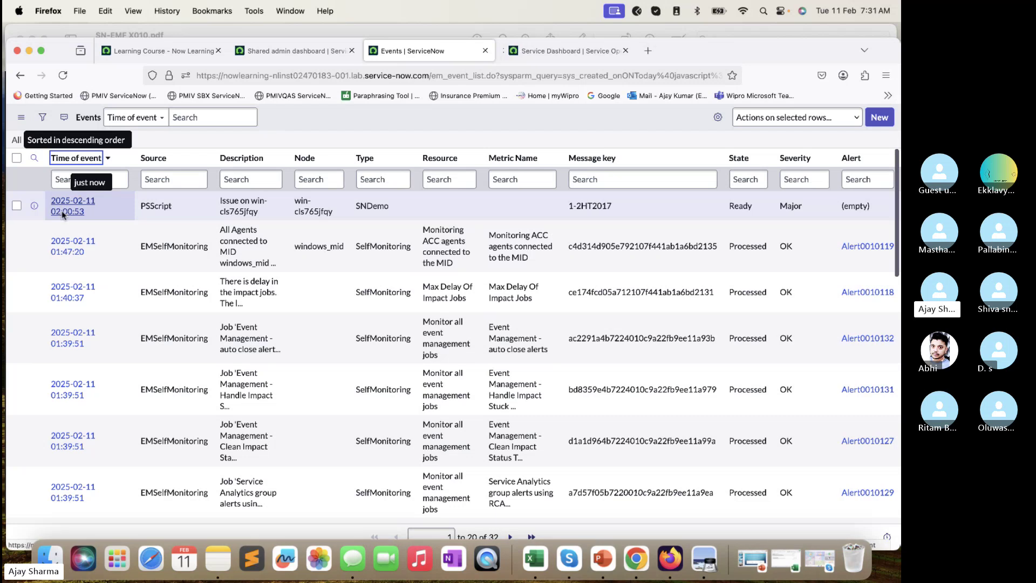
{"action": "left_click", "coordinate": [551, 53]}
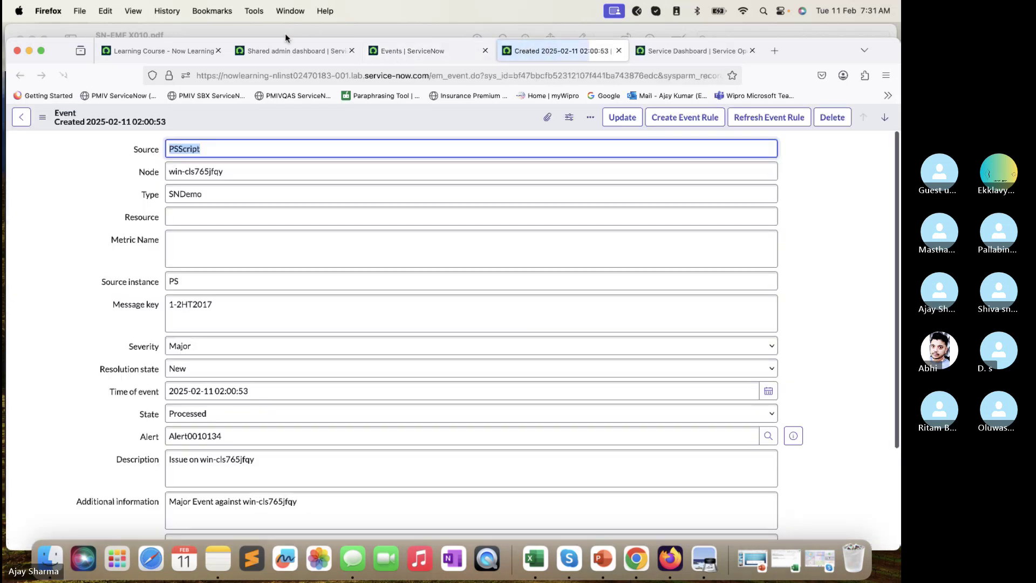
{"action": "left_click", "coordinate": [231, 171]}
{"action": "left_click_drag", "start_coordinate": [254, 169], "coordinate": [112, 166]}
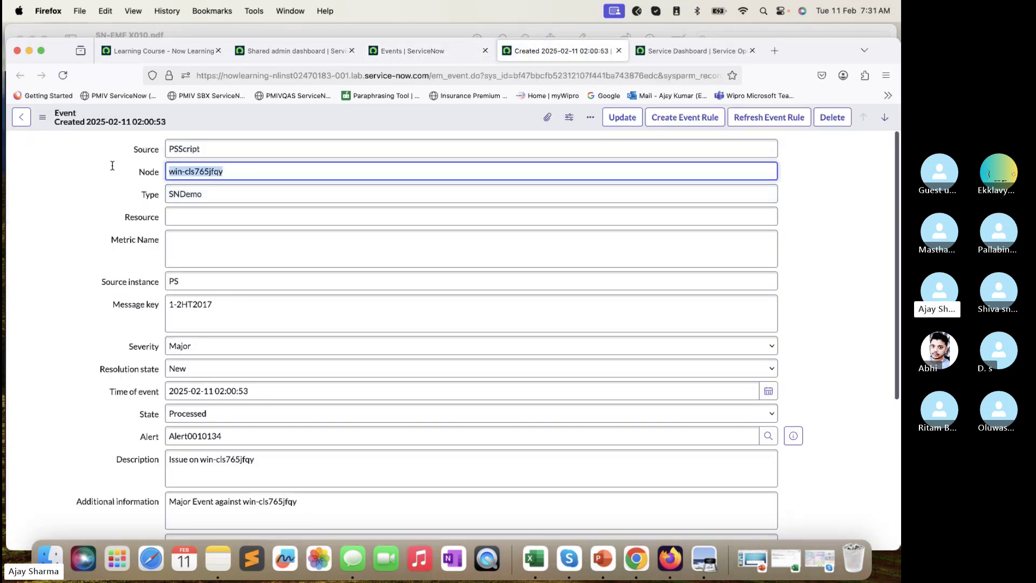
{"action": "scroll", "coordinate": [236, 219], "scroll_direction": "down", "scroll_amount": 5}
{"action": "triple_click", "coordinate": [245, 396]}
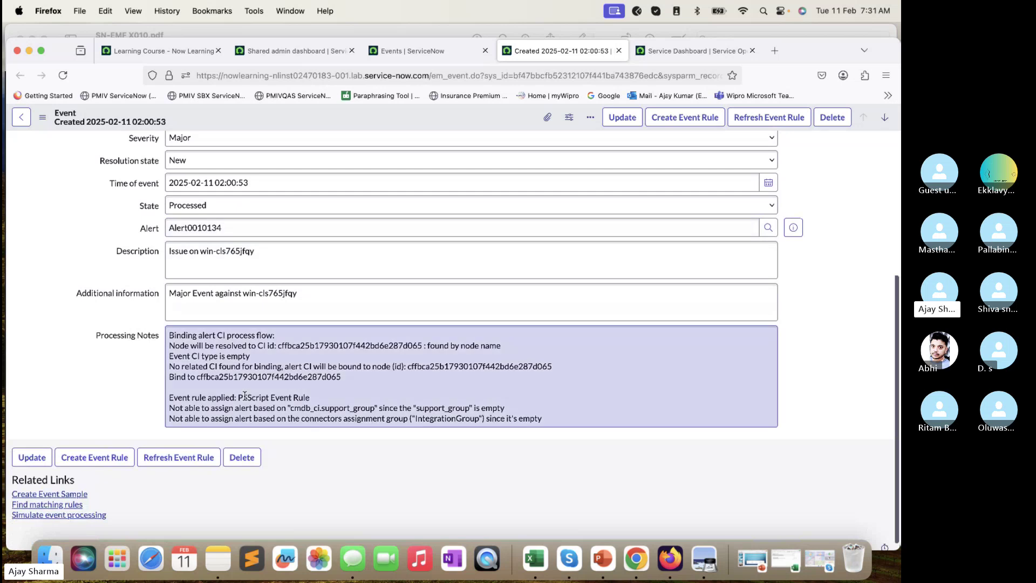
{"action": "left_click", "coordinate": [357, 426]}
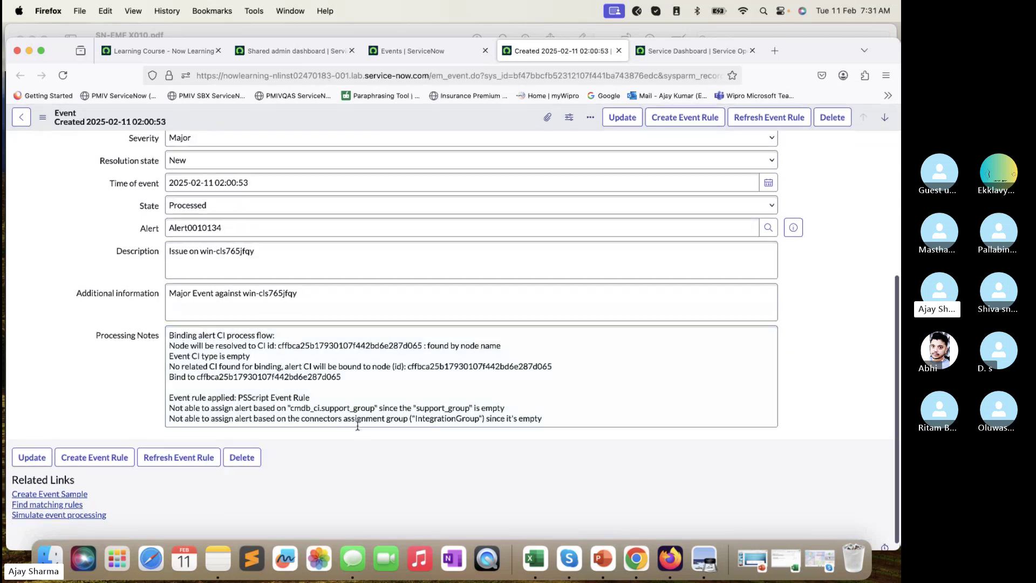
{"action": "triple_click", "coordinate": [317, 397]}
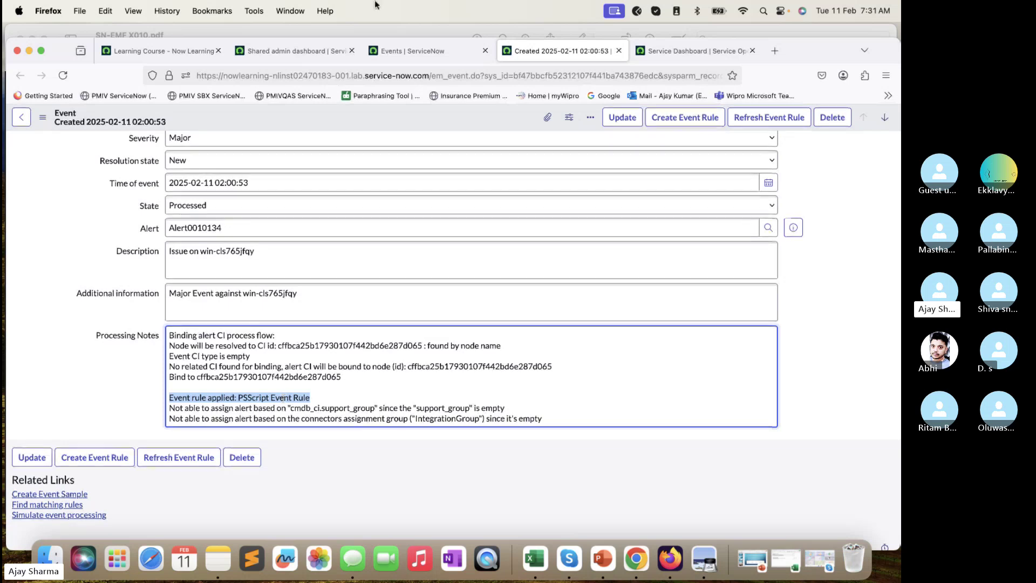
- Switch to Preview and read lab guide steps 7 and 8 on the event's Processing Notes and the All Alerts list
{"action": "left_click", "coordinate": [381, 30]}
{"action": "scroll", "coordinate": [376, 280], "scroll_direction": "down", "scroll_amount": 5}
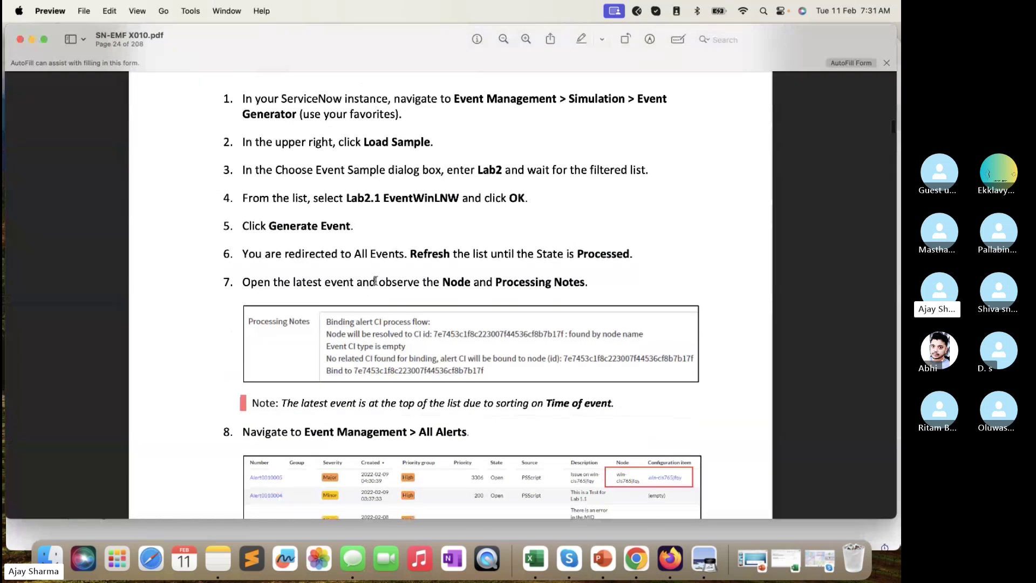
{"action": "scroll", "coordinate": [371, 198], "scroll_direction": "down", "scroll_amount": 2}
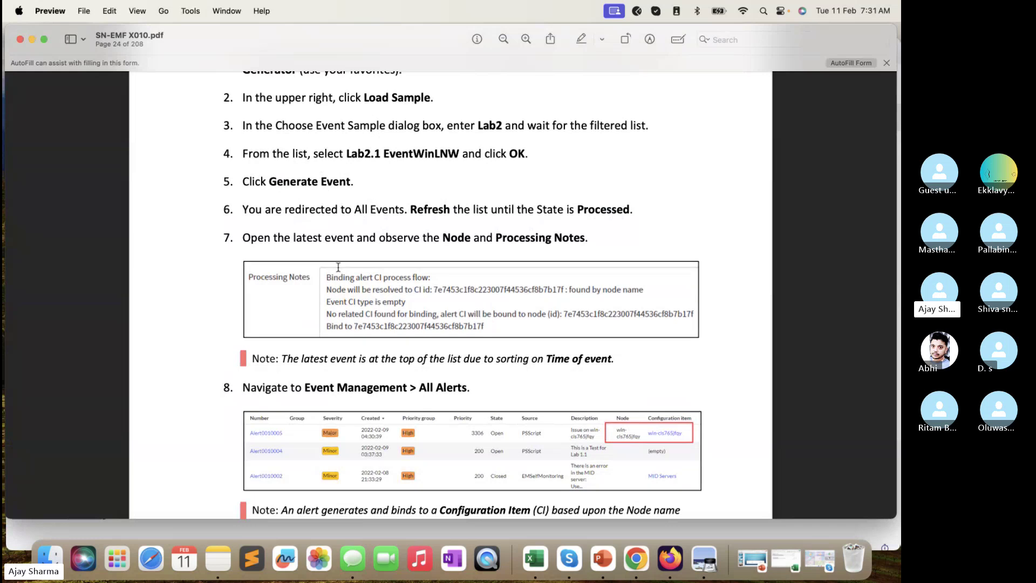
{"action": "mouse_move", "coordinate": [438, 33]}
{"action": "left_mouse_down"}
{"action": "mouse_move", "coordinate": [422, 56]}
{"action": "mouse_move", "coordinate": [423, 43]}
{"action": "left_mouse_up"}
- Switch to Firefox and examine the event's Processing Notes on how the alert is bound to a CI
{"action": "key", "text": "super+Tab"}
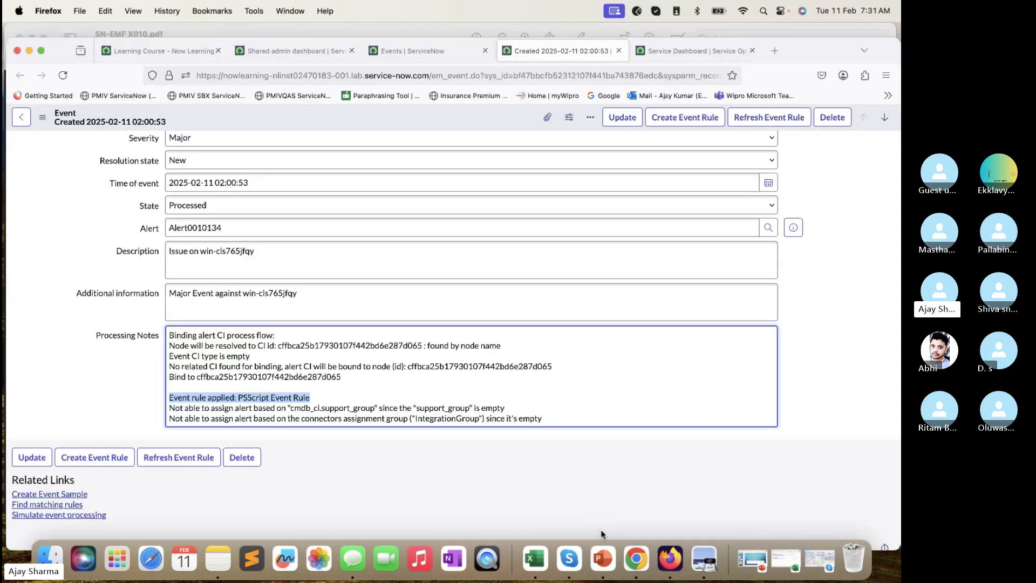
{"action": "scroll", "coordinate": [278, 362], "scroll_direction": "down", "scroll_amount": 1}
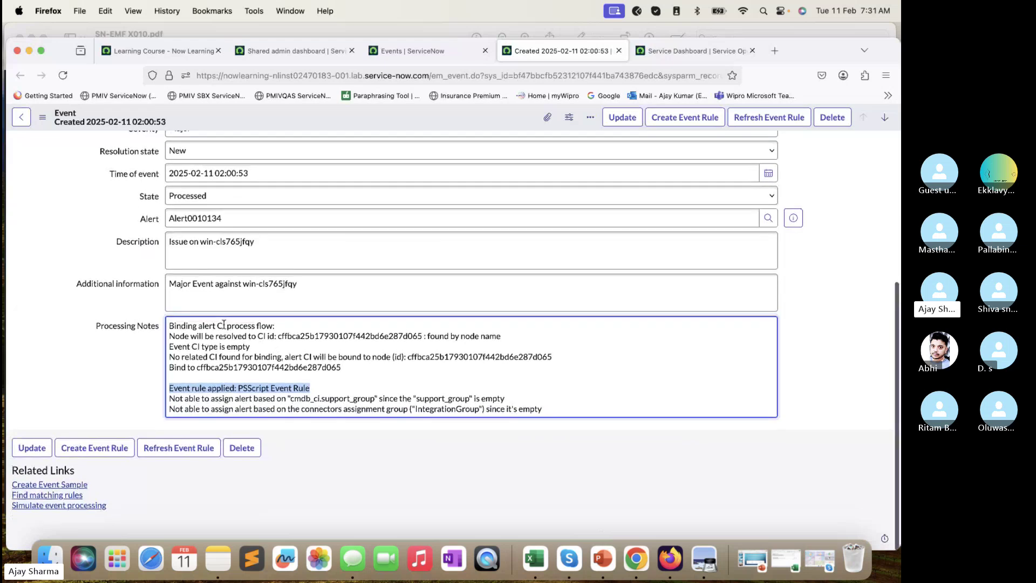
{"action": "left_click", "coordinate": [265, 331]}
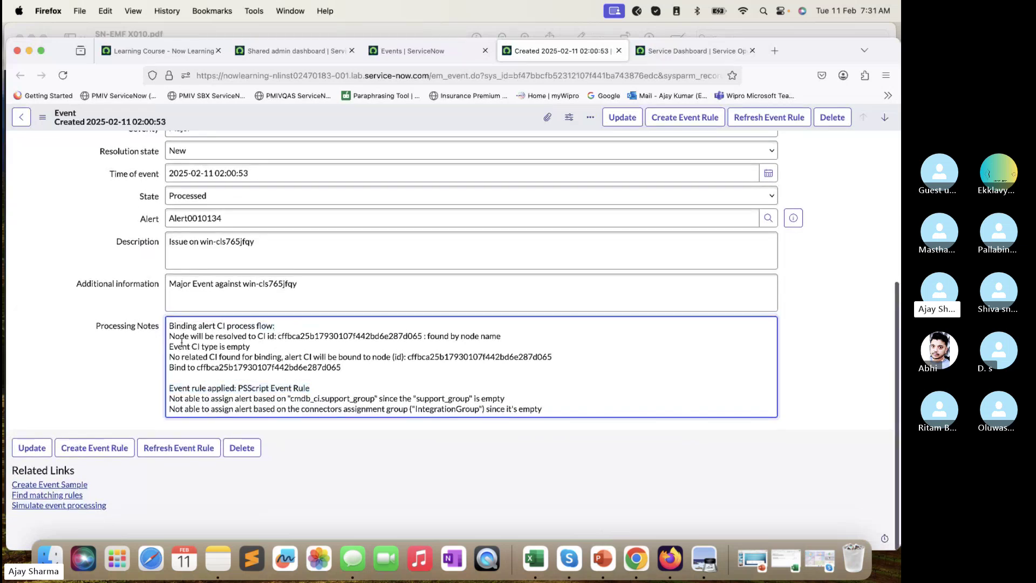
{"action": "left_click_drag", "start_coordinate": [173, 334], "coordinate": [421, 332]}
{"action": "left_click_drag", "start_coordinate": [503, 336], "coordinate": [425, 335]}
{"action": "left_click_drag", "start_coordinate": [259, 338], "coordinate": [150, 337]}
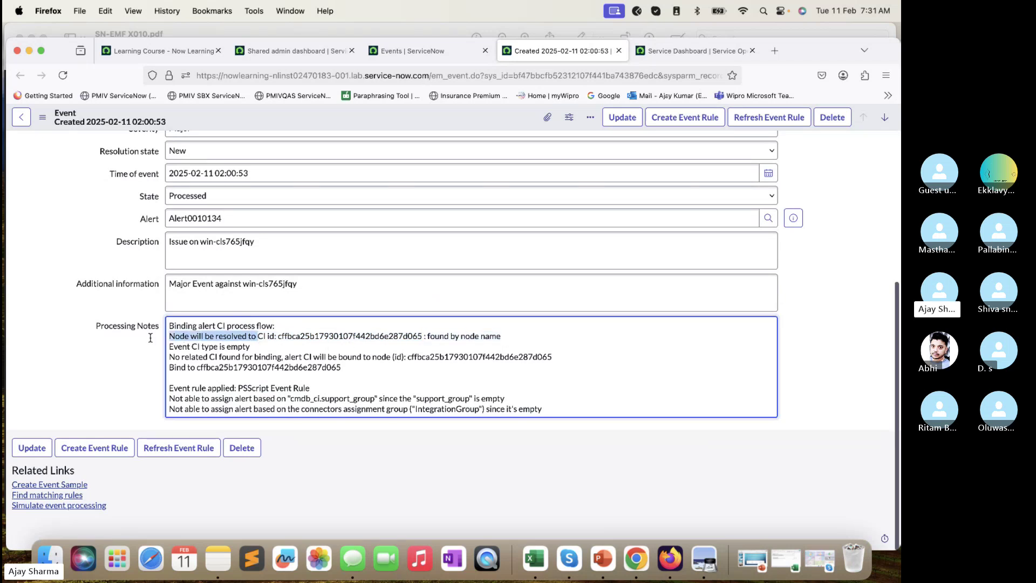
{"action": "left_click_drag", "start_coordinate": [250, 347], "coordinate": [133, 343]}
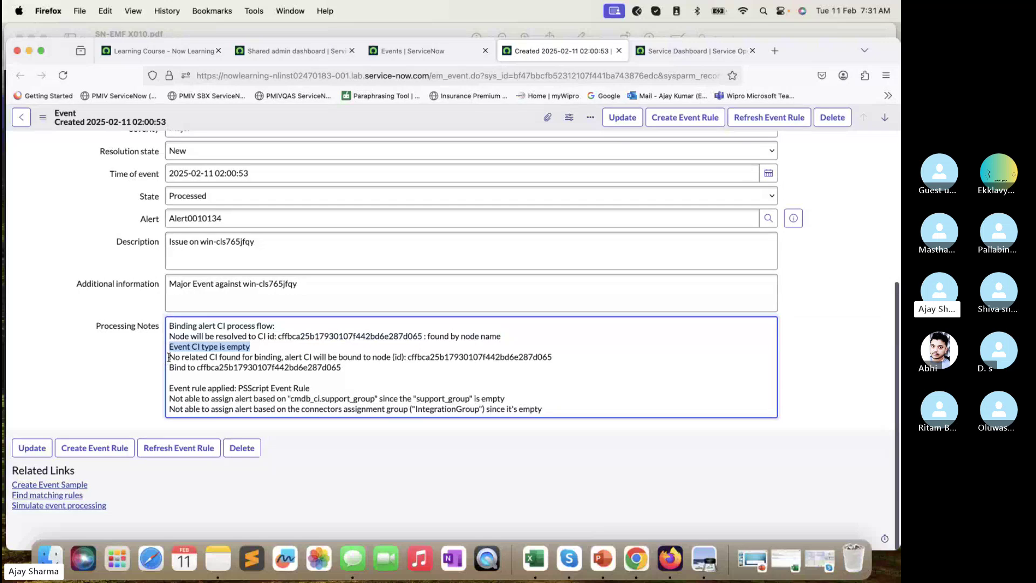
{"action": "left_click", "coordinate": [293, 344]}
{"action": "left_click_drag", "start_coordinate": [293, 345], "coordinate": [340, 363]}
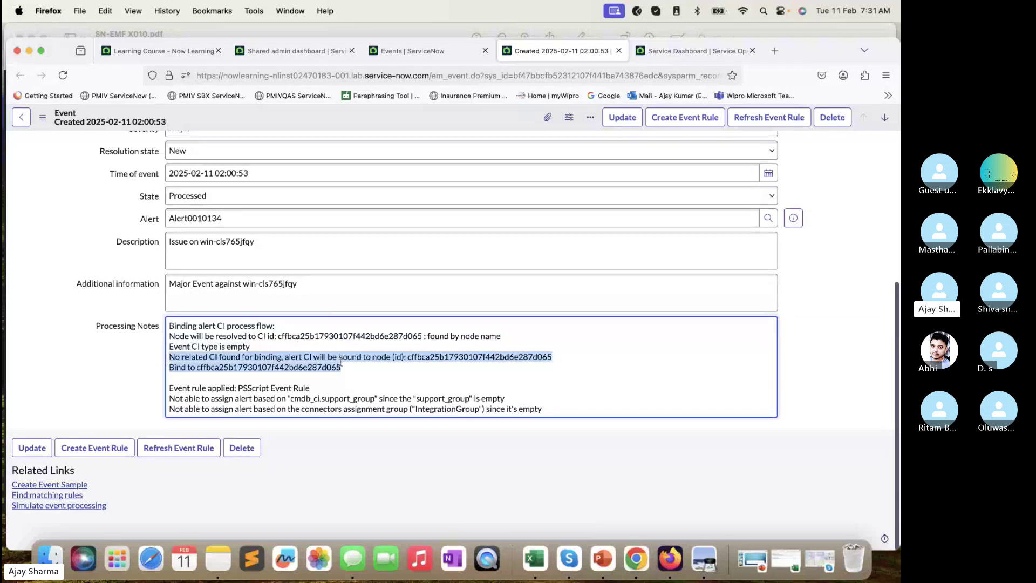
{"action": "left_click_drag", "start_coordinate": [420, 363], "coordinate": [463, 355]}
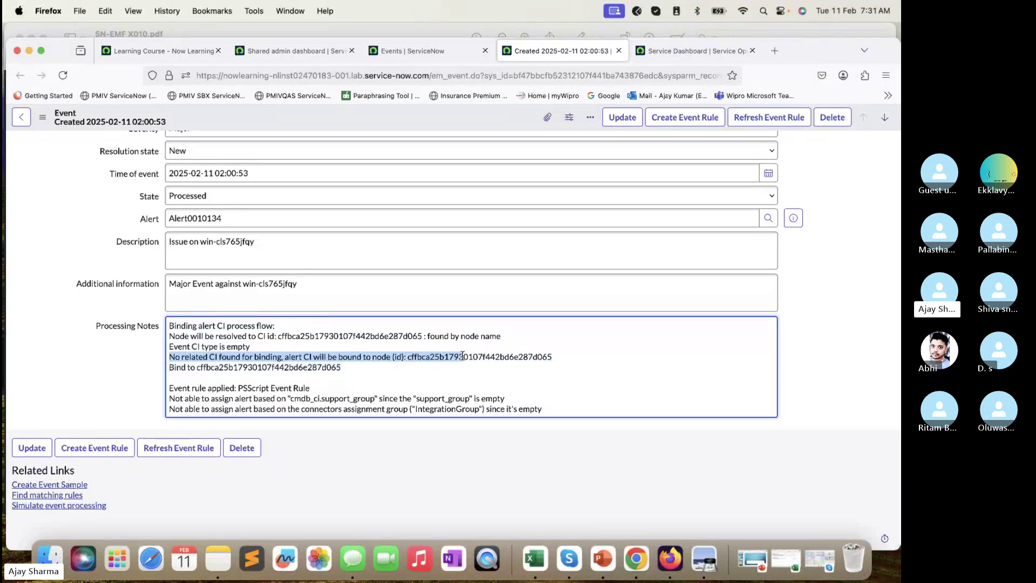
{"action": "left_click_drag", "start_coordinate": [342, 370], "coordinate": [140, 321]}
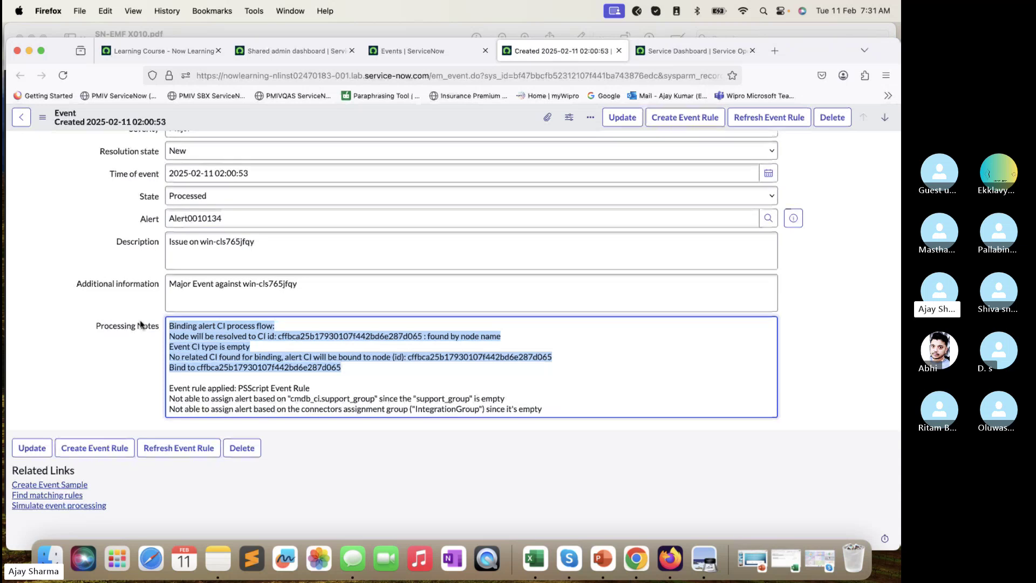
- Compare the event's Node field with the node-name resolution line in its Processing Notes
{"action": "scroll", "coordinate": [141, 324], "scroll_direction": "up", "scroll_amount": 5}
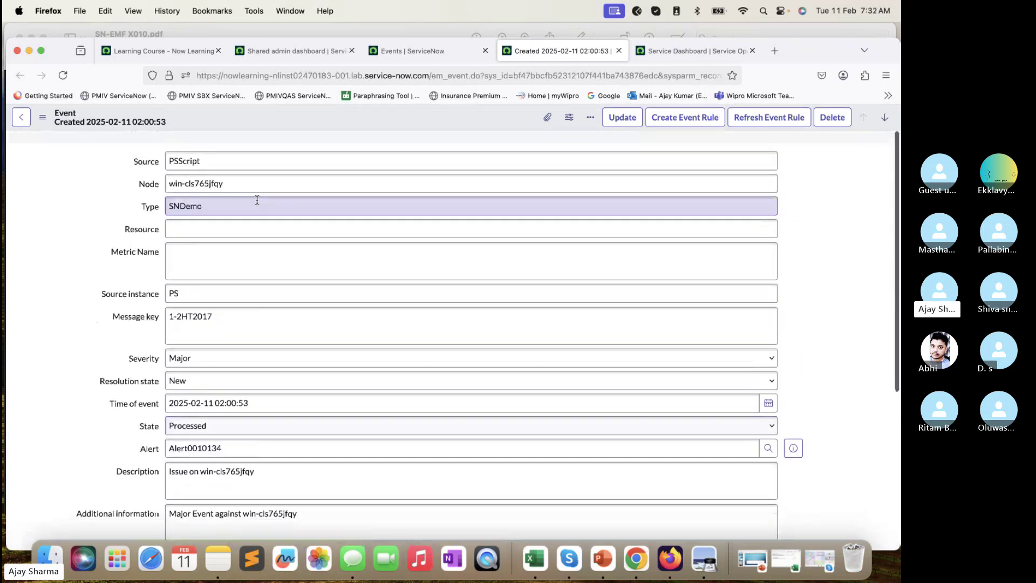
{"action": "left_click", "coordinate": [216, 172]}
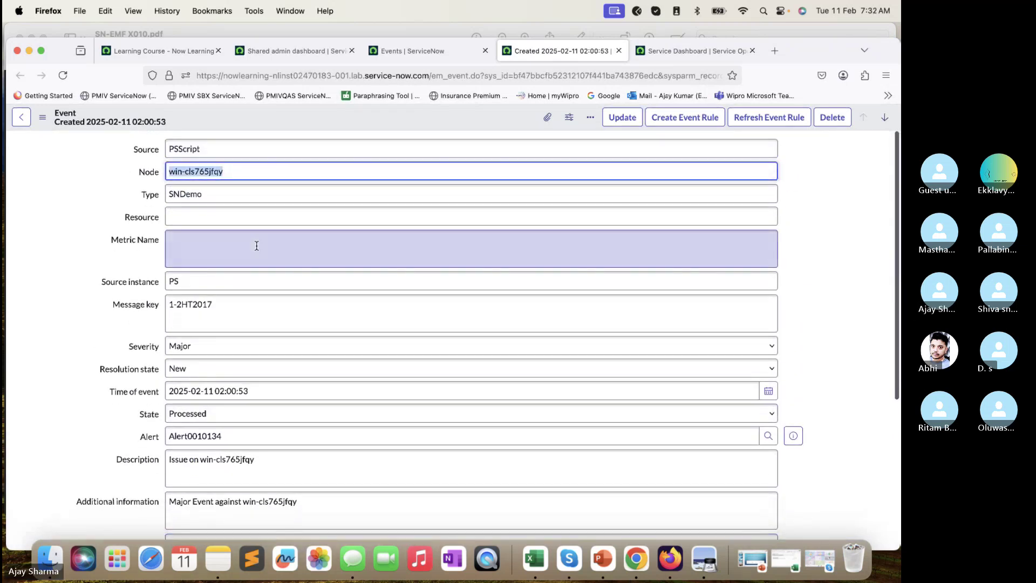
{"action": "scroll", "coordinate": [254, 243], "scroll_direction": "down", "scroll_amount": 5}
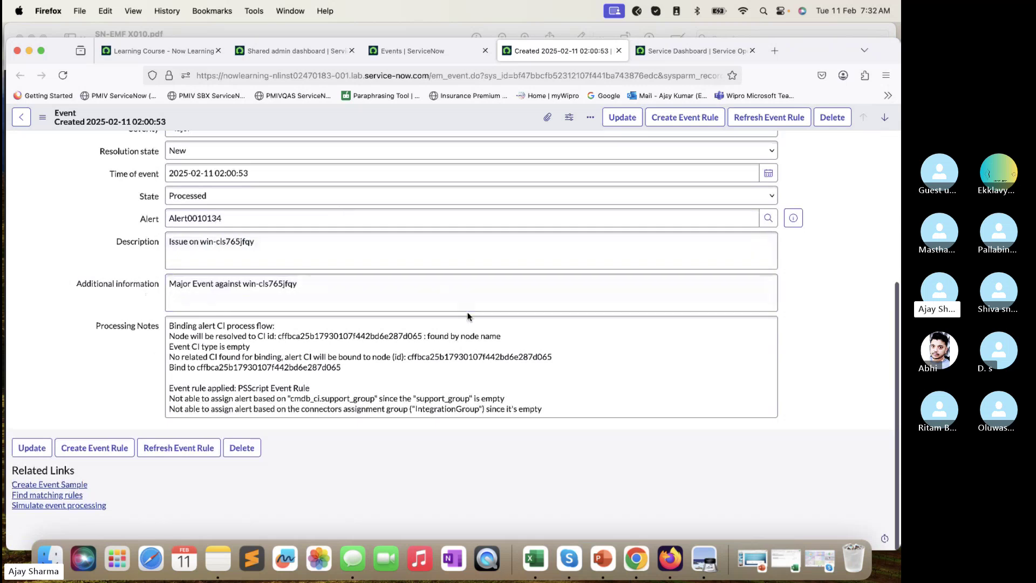
{"action": "left_click", "coordinate": [482, 336]}
{"action": "left_click_drag", "start_coordinate": [483, 335], "coordinate": [418, 333]}
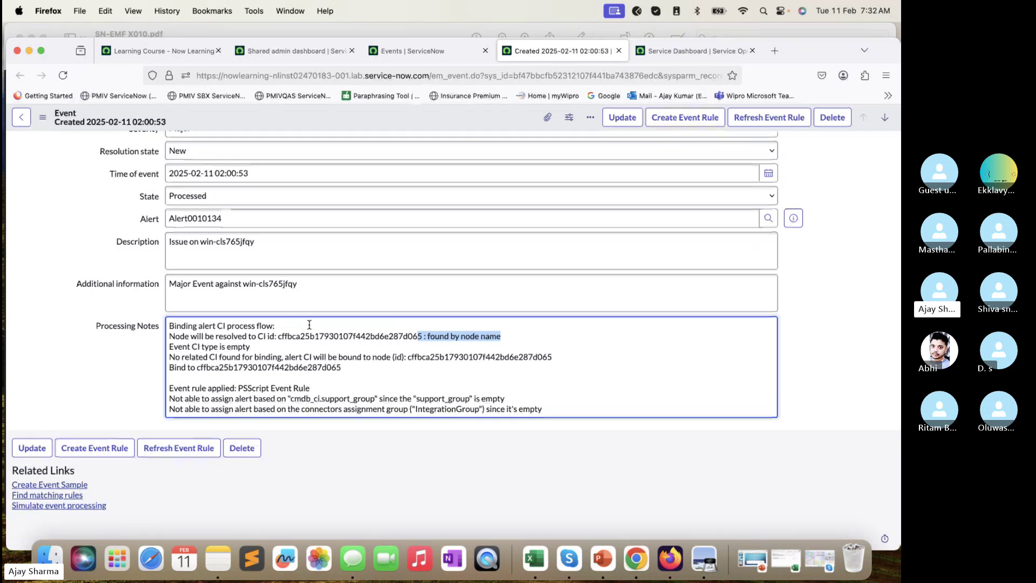
- Check lab guide step 8 in Preview and open the event's related alert record from Firefox in a new browser tab
{"action": "left_click", "coordinate": [373, 24]}
{"action": "scroll", "coordinate": [390, 274], "scroll_direction": "down", "scroll_amount": 5}
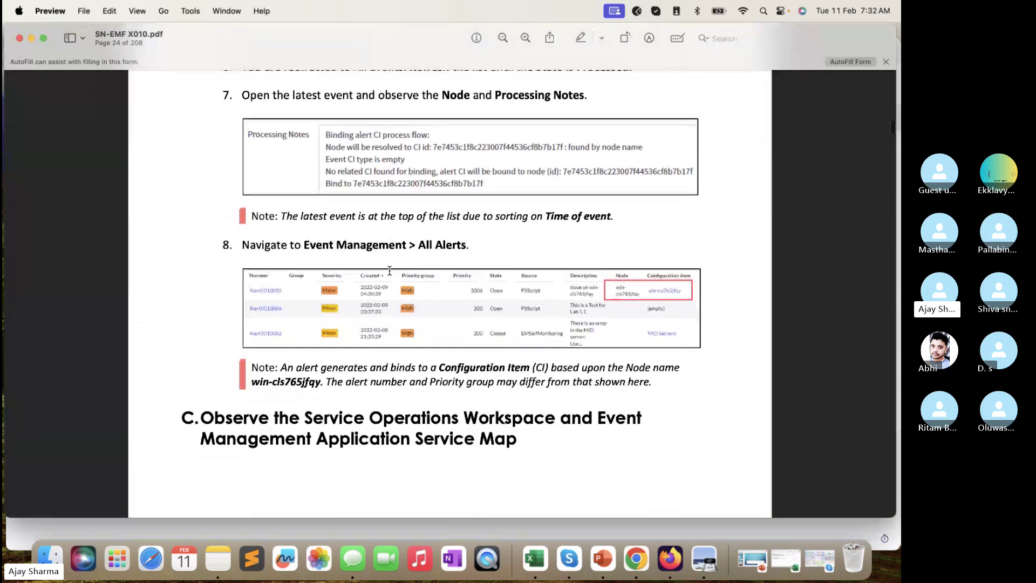
{"action": "left_click", "coordinate": [328, 534]}
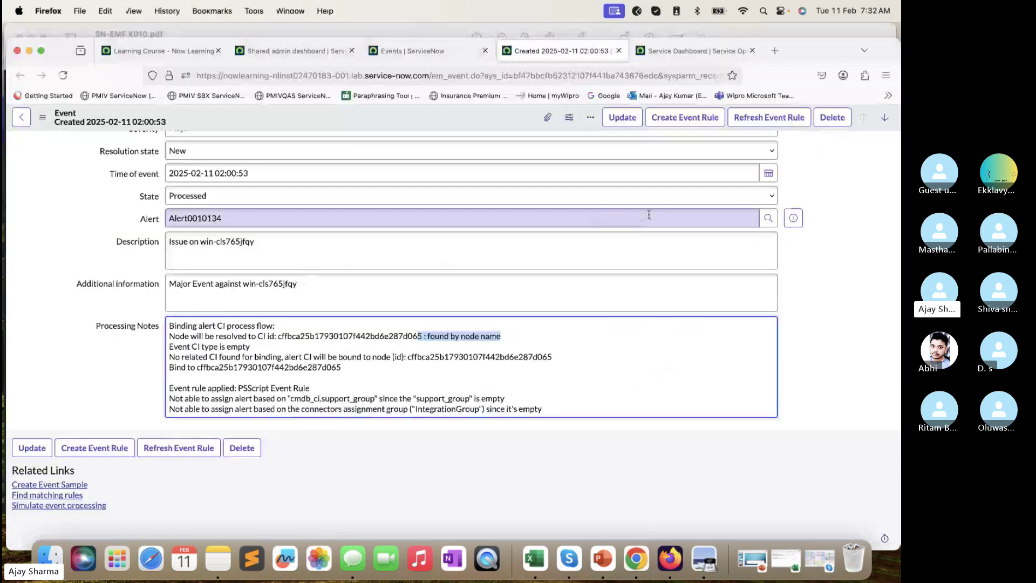
{"action": "left_click", "coordinate": [796, 218]}
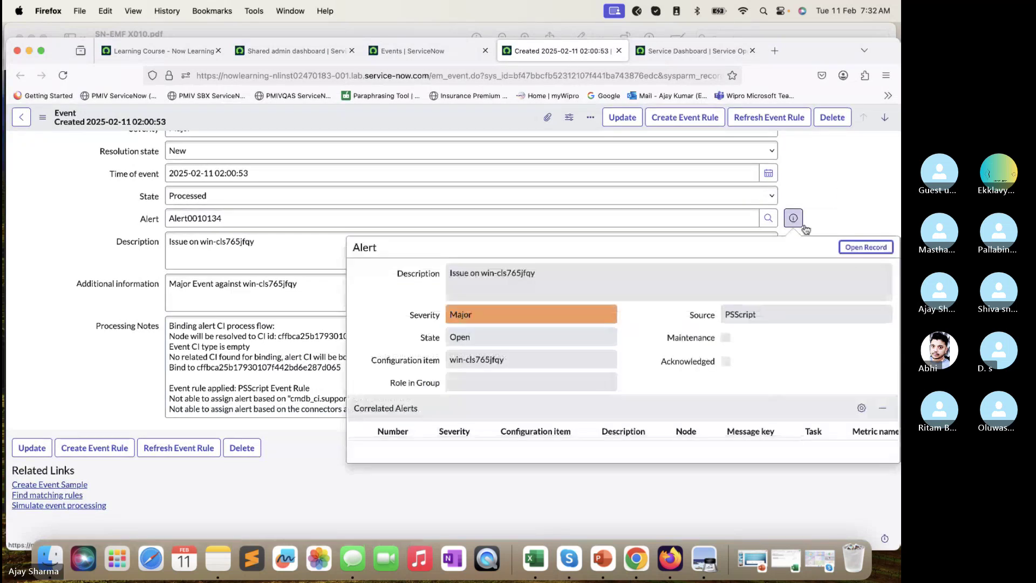
{"action": "left_click", "coordinate": [865, 248], "text": "super"}
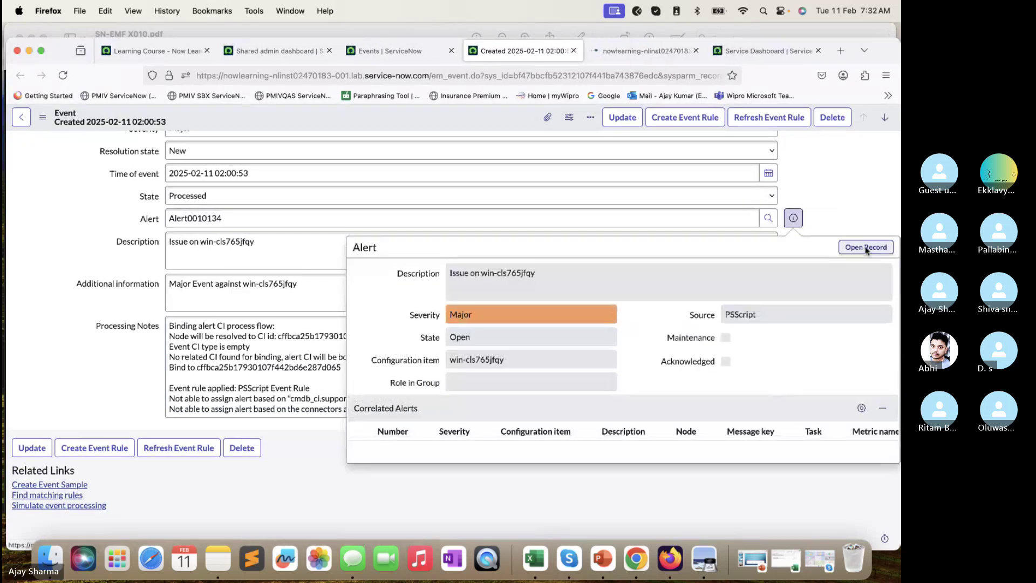
{"action": "left_click", "coordinate": [620, 54]}
- Switch to Preview and read the start of lab guide section C on the Service Operations Workspace, returning to Firefox
{"action": "left_click", "coordinate": [400, 26]}
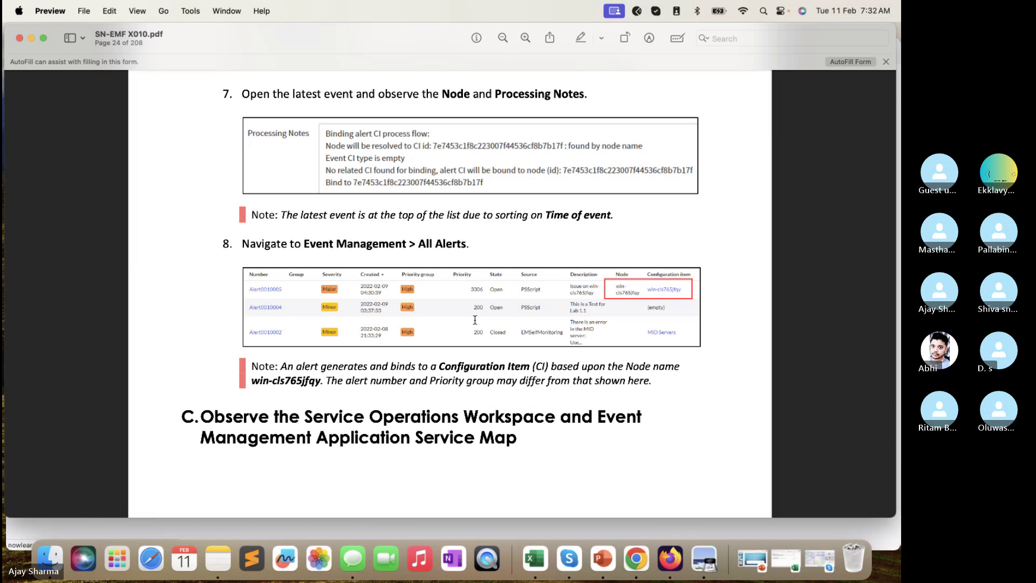
{"action": "scroll", "coordinate": [475, 320], "scroll_direction": "down", "scroll_amount": 10}
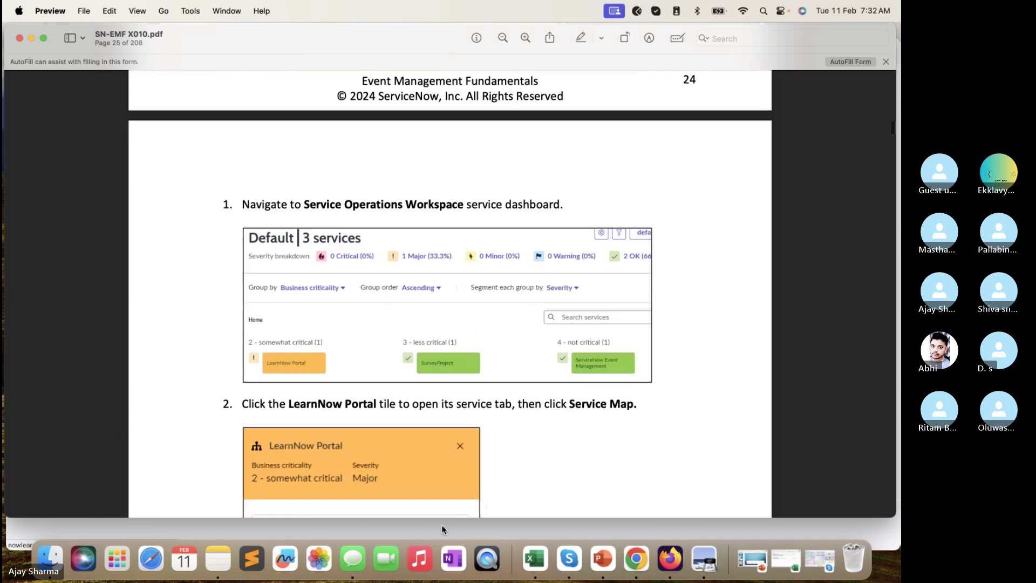
{"action": "left_click", "coordinate": [442, 526]}
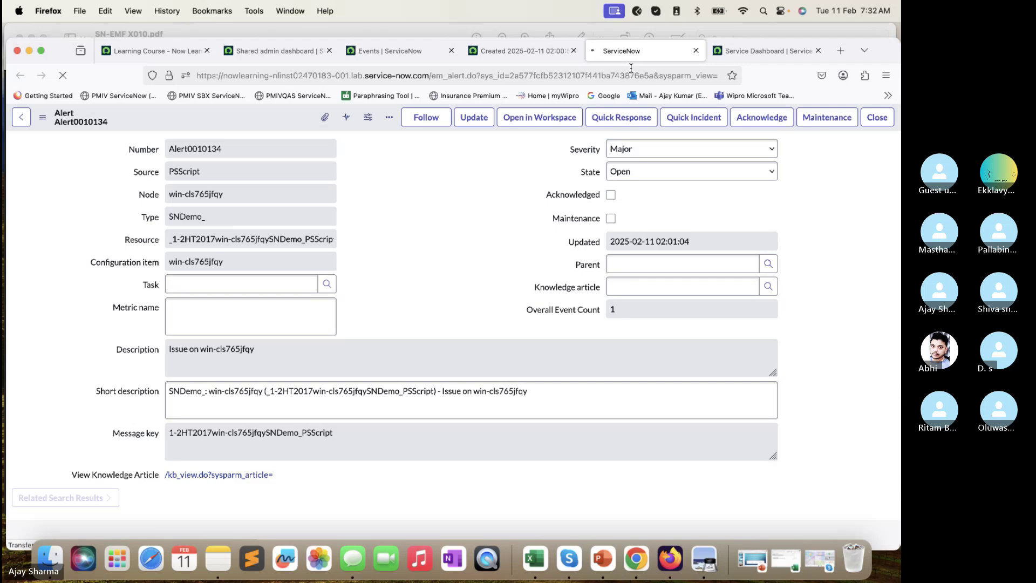
- Examine the alert's Node, Severity and Impacted Services, including the LearnNow Portal entry
{"action": "left_click", "coordinate": [238, 198]}
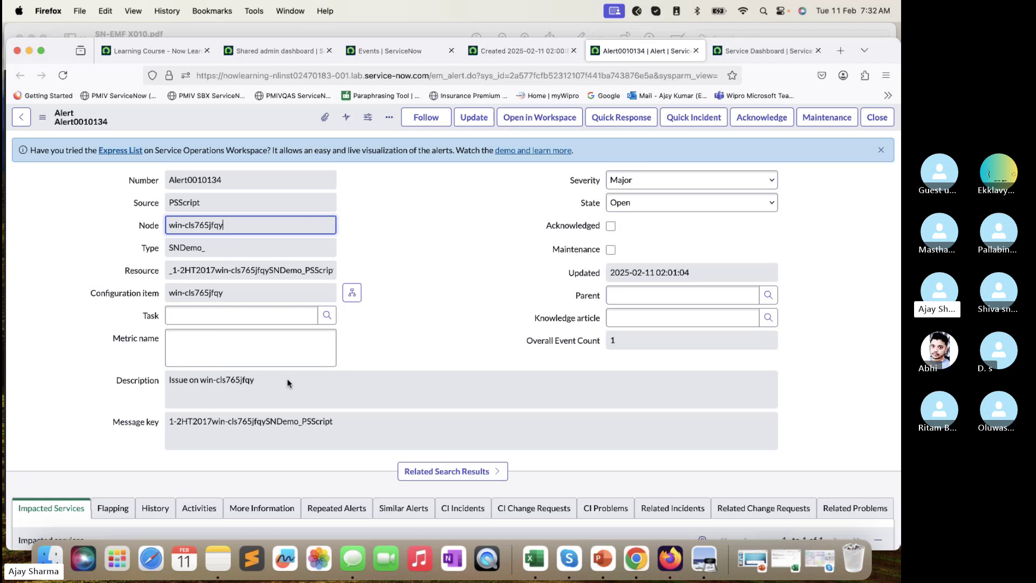
{"action": "scroll", "coordinate": [287, 383], "scroll_direction": "down", "scroll_amount": 1}
{"action": "scroll", "coordinate": [250, 395], "scroll_direction": "down", "scroll_amount": 4}
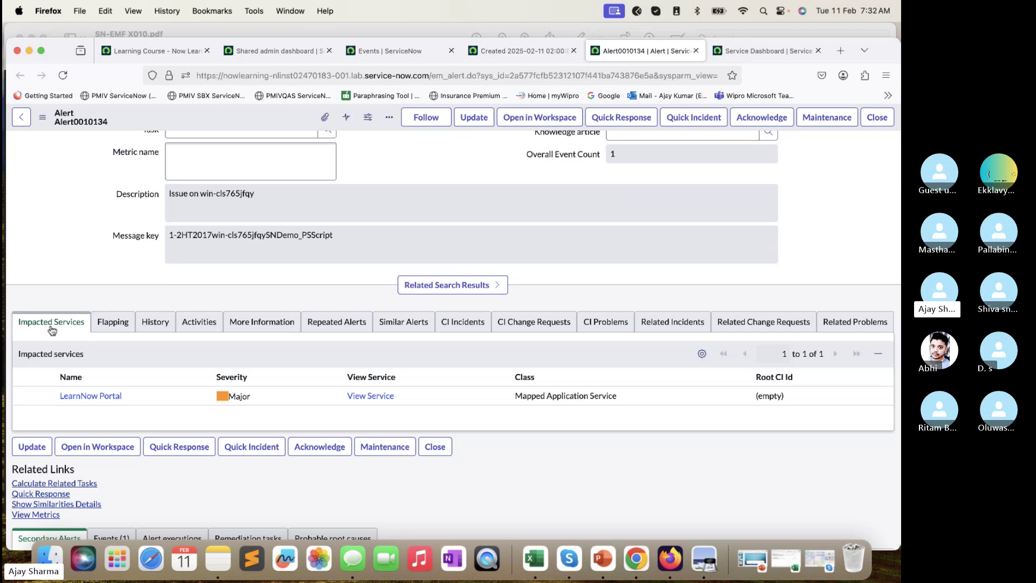
{"action": "scroll", "coordinate": [378, 259], "scroll_direction": "up", "scroll_amount": 5}
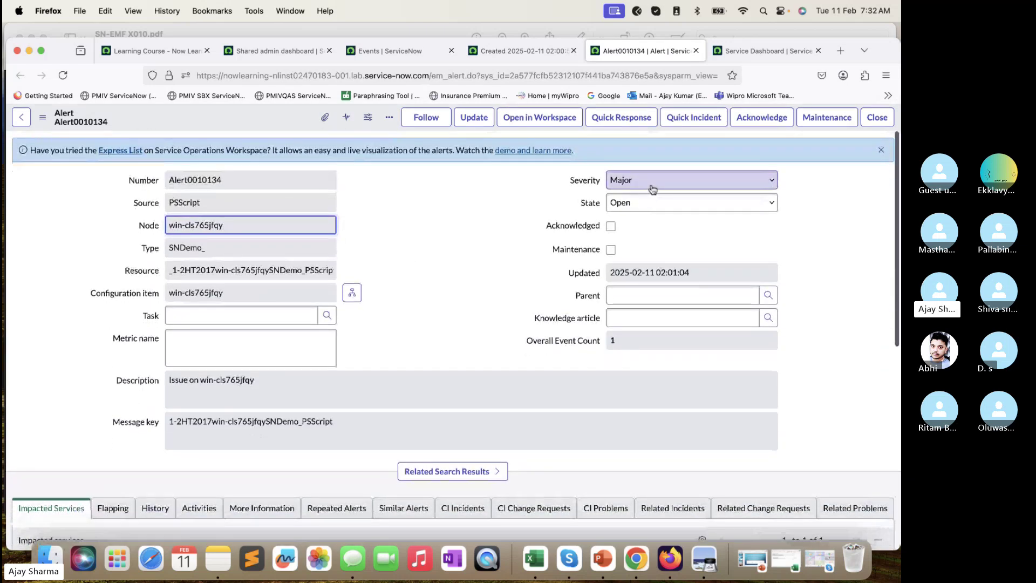
{"action": "scroll", "coordinate": [540, 249], "scroll_direction": "down", "scroll_amount": 5}
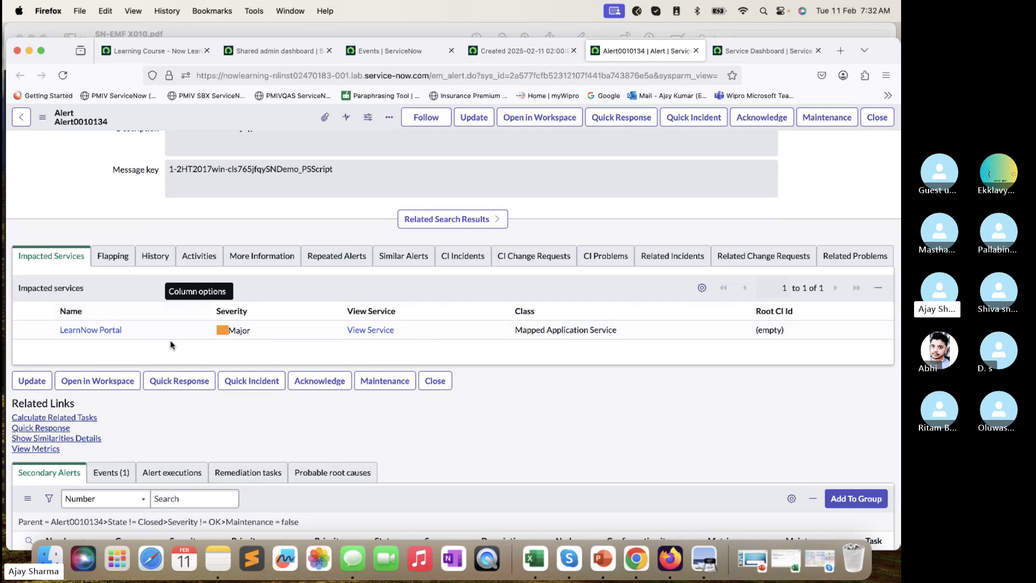
{"action": "left_click", "coordinate": [268, 334]}
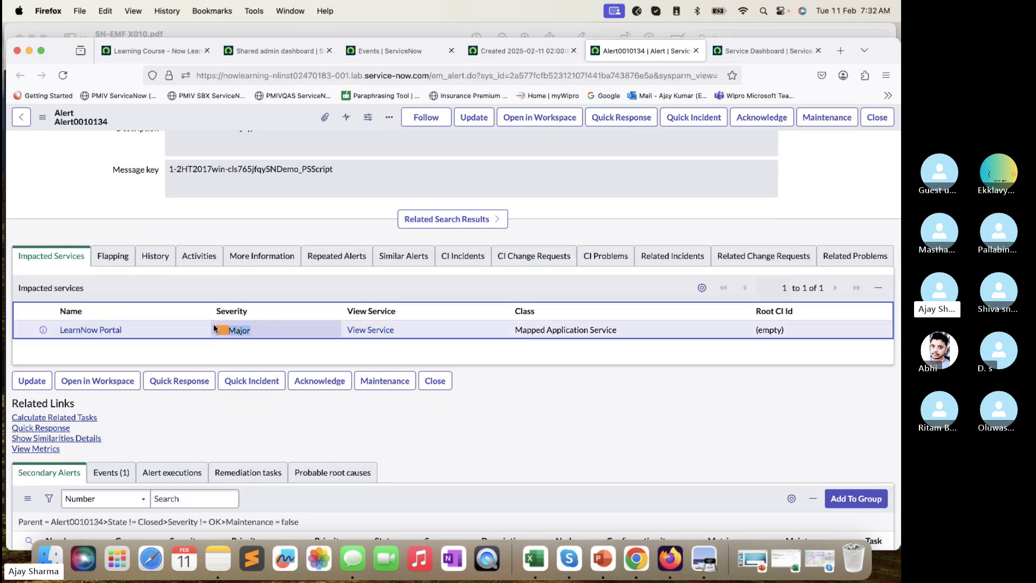
{"action": "left_click", "coordinate": [164, 325]}
{"action": "left_click_drag", "start_coordinate": [159, 329], "coordinate": [58, 335]}
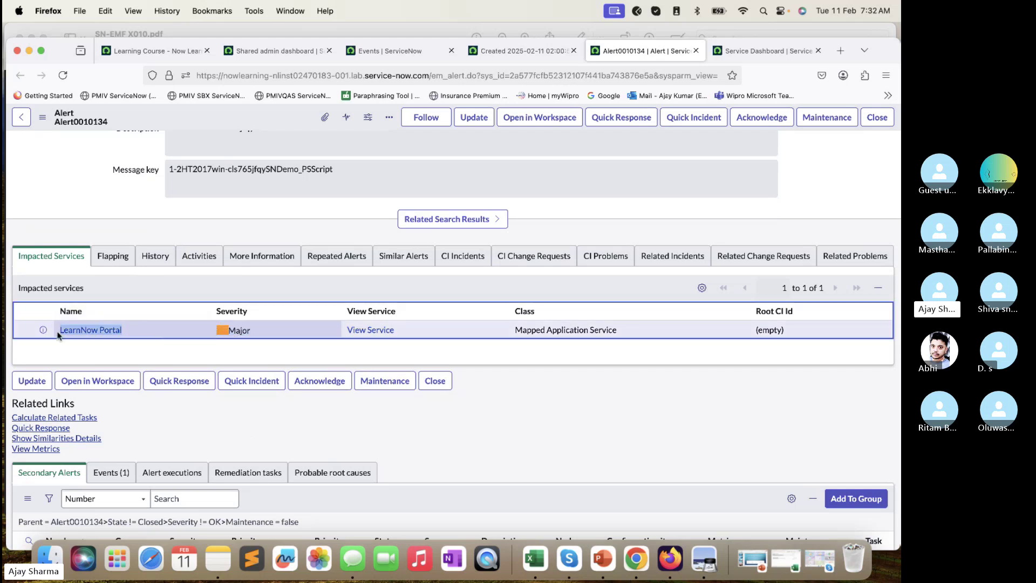
- Check the dashboard instructions in Preview and open the LearnNow Portal service map from the Service Dashboard in Firefox
{"action": "left_click", "coordinate": [393, 52]}
{"action": "left_click", "coordinate": [646, 51]}
{"action": "left_click", "coordinate": [754, 51]}
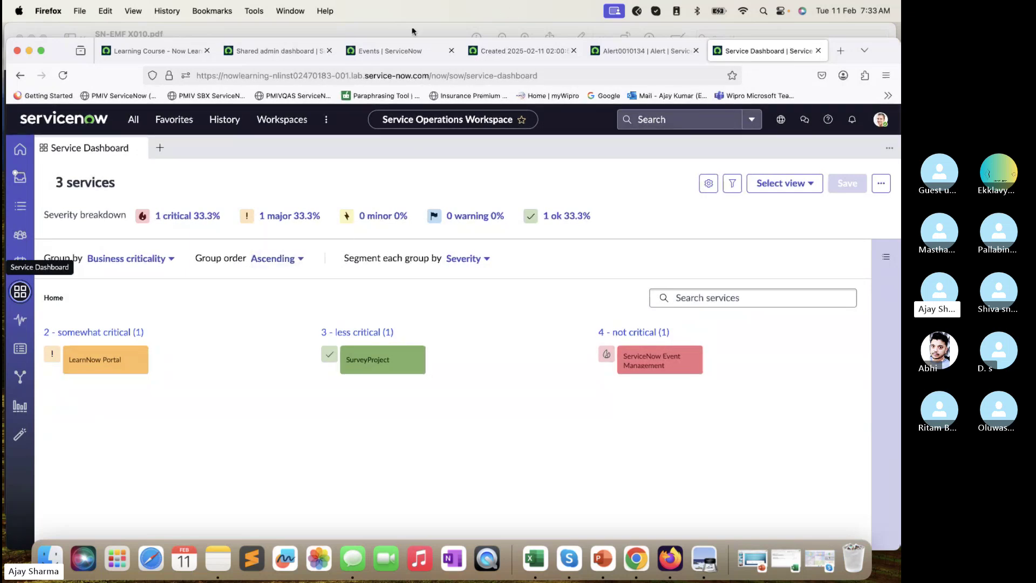
{"action": "left_click", "coordinate": [385, 25]}
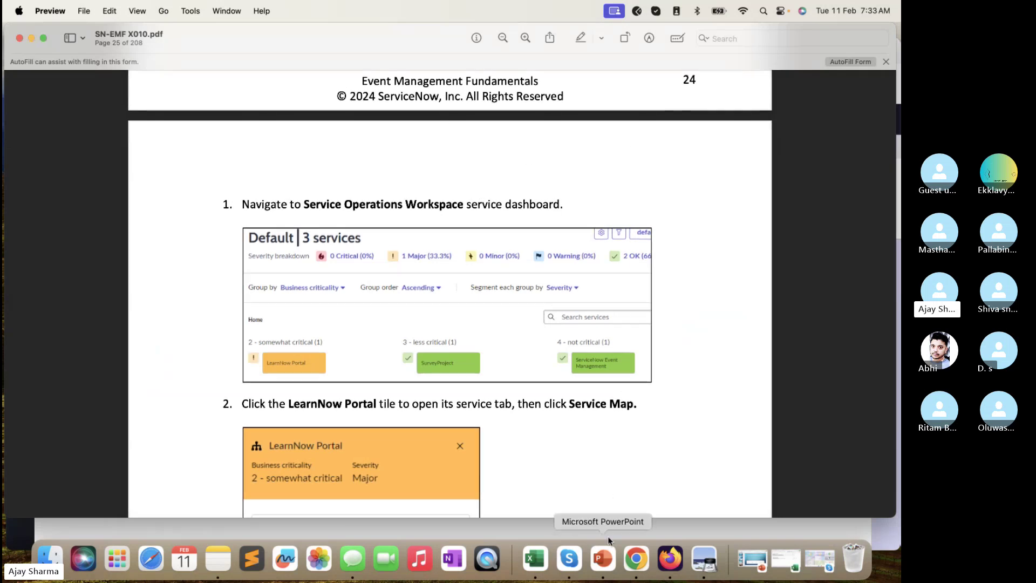
{"action": "left_click", "coordinate": [498, 526]}
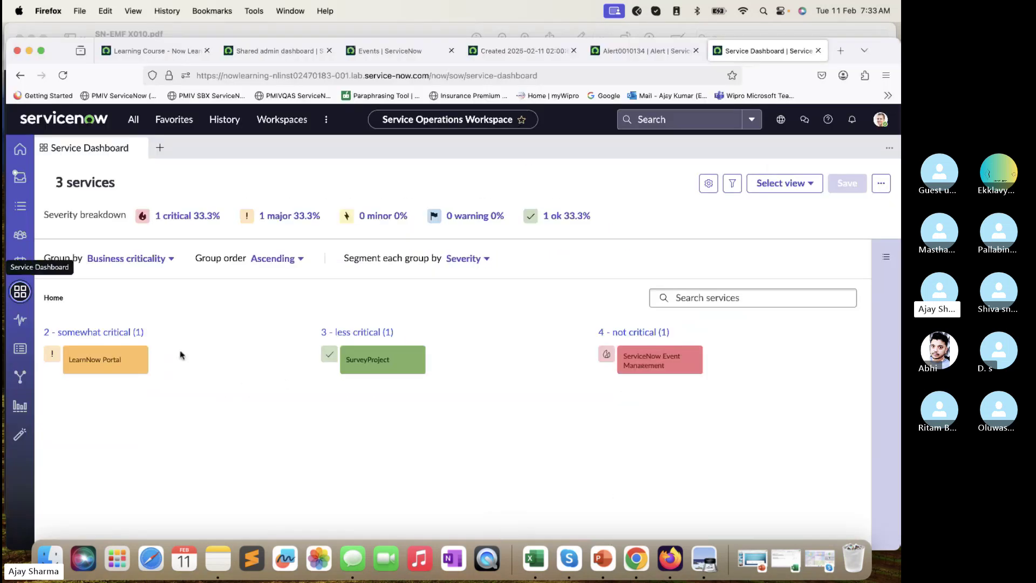
{"action": "left_click", "coordinate": [100, 360]}
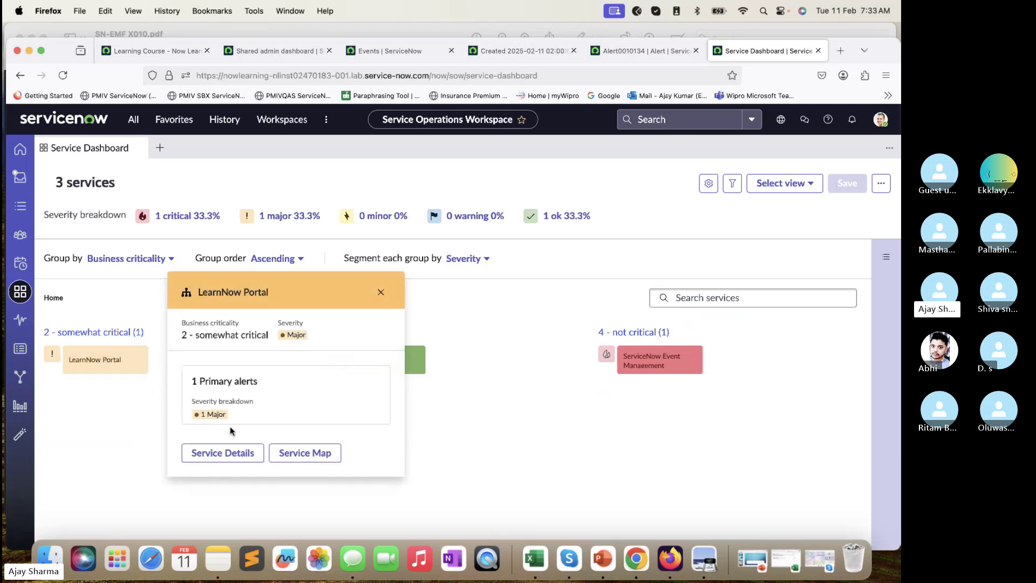
{"action": "left_click", "coordinate": [296, 456]}
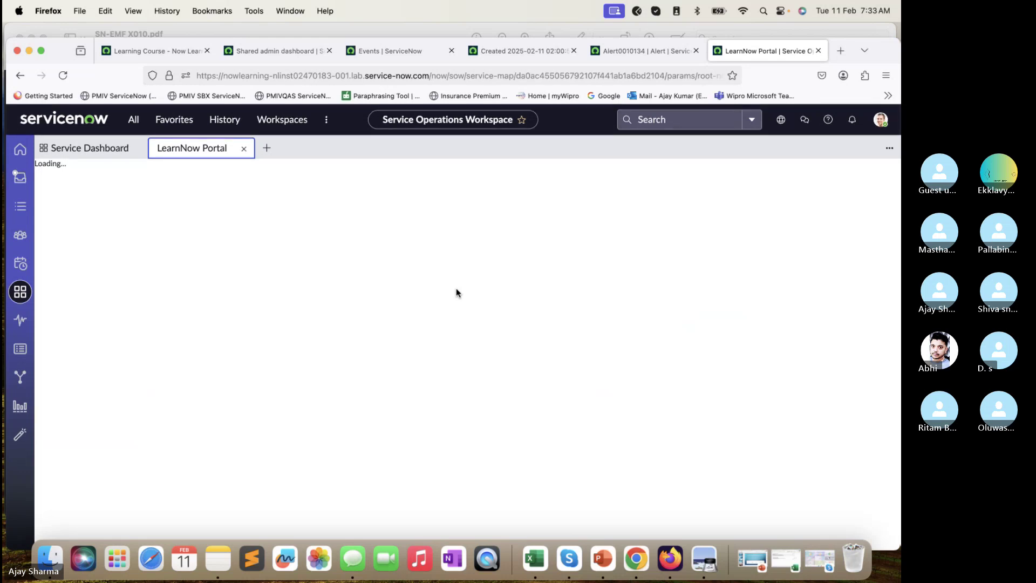
- Read the lab guide's service map illustration and note in Preview and compare them with the LearnNow Portal map in Firefox
{"action": "left_click", "coordinate": [414, 25]}
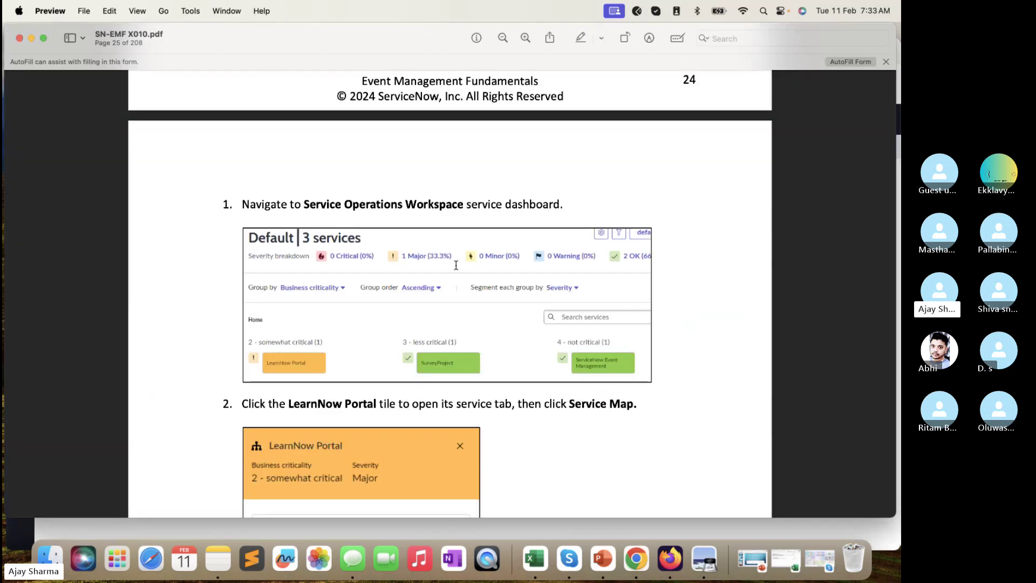
{"action": "scroll", "coordinate": [456, 265], "scroll_direction": "down", "scroll_amount": 5}
{"action": "scroll", "coordinate": [386, 382], "scroll_direction": "down", "scroll_amount": 10}
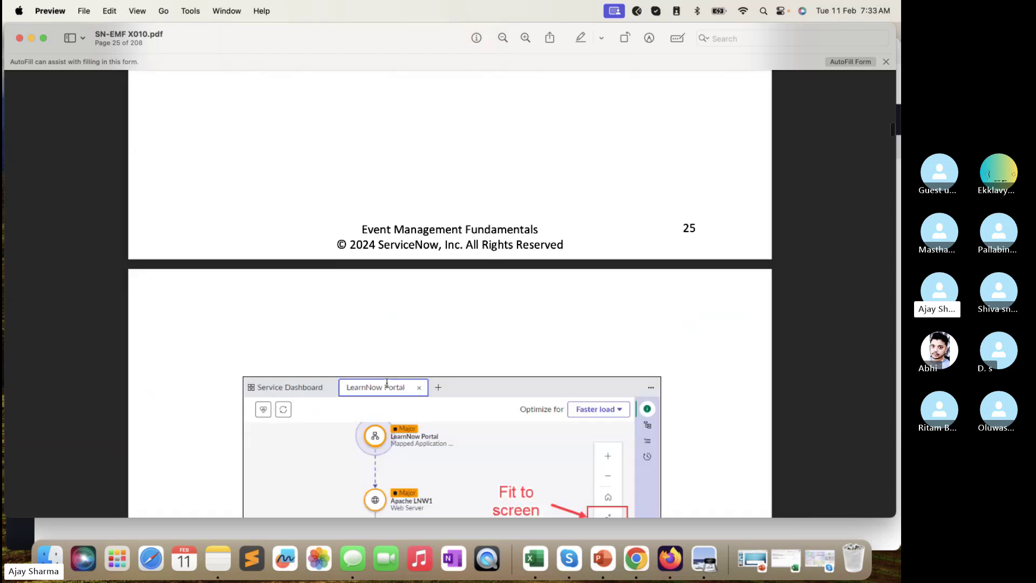
{"action": "scroll", "coordinate": [386, 382], "scroll_direction": "down", "scroll_amount": 5}
{"action": "scroll", "coordinate": [458, 123], "scroll_direction": "up", "scroll_amount": 2}
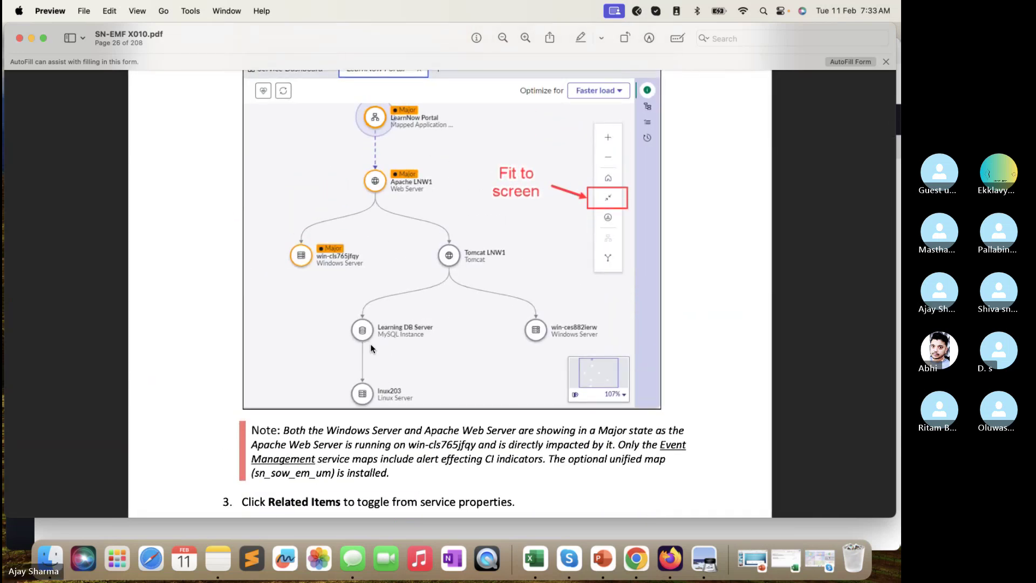
{"action": "left_click", "coordinate": [391, 527]}
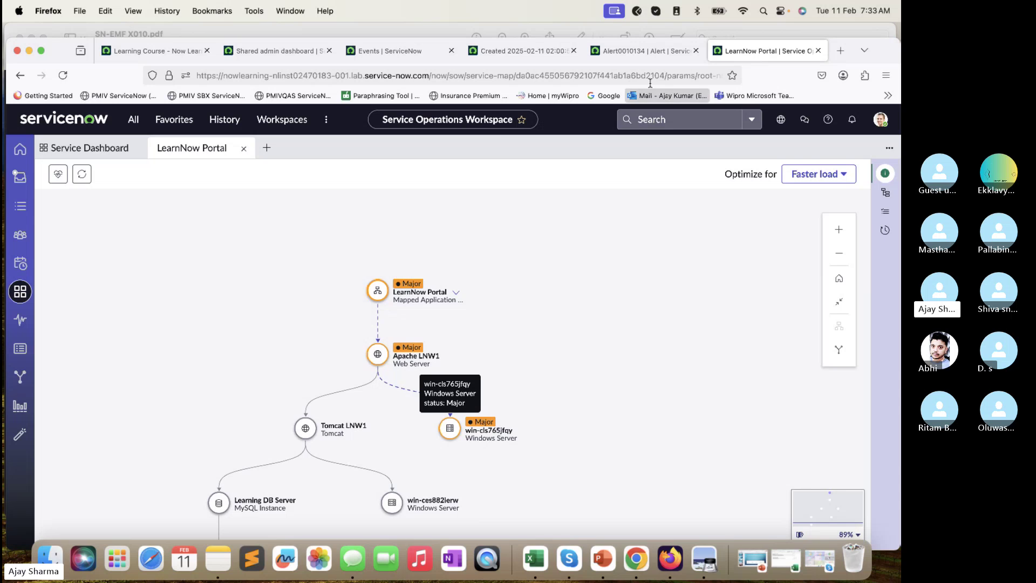
- Review the open alert and event records and the Events list, returning to the LearnNow Portal service map
{"action": "left_click", "coordinate": [647, 51]}
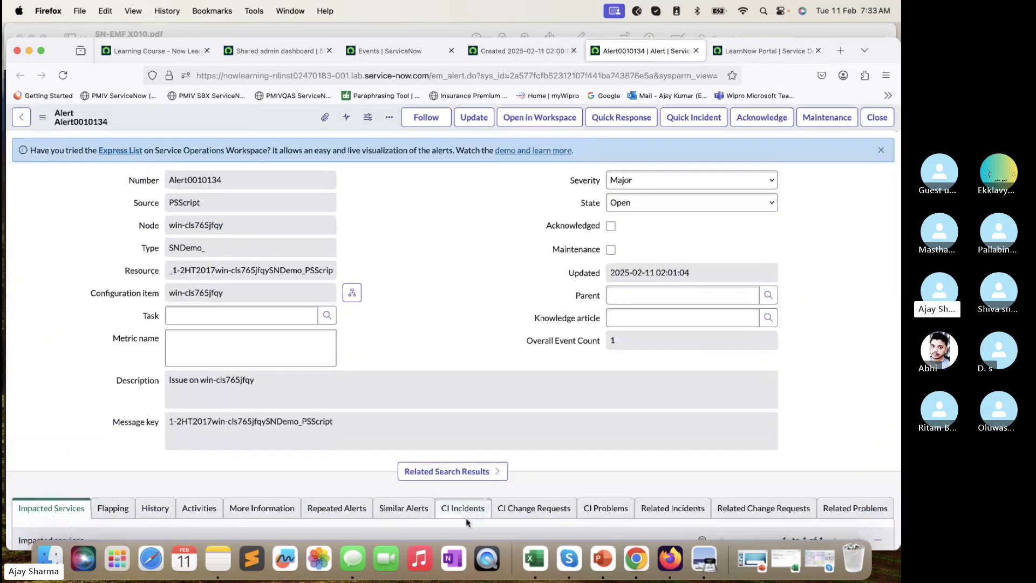
{"action": "left_click", "coordinate": [753, 54]}
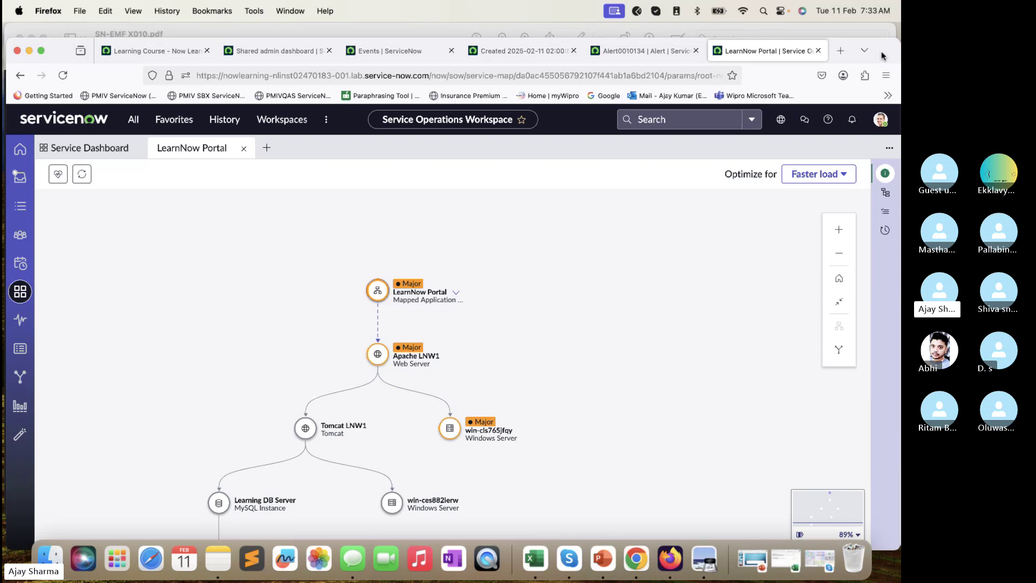
{"action": "left_click_drag", "start_coordinate": [883, 56], "coordinate": [883, 44]}
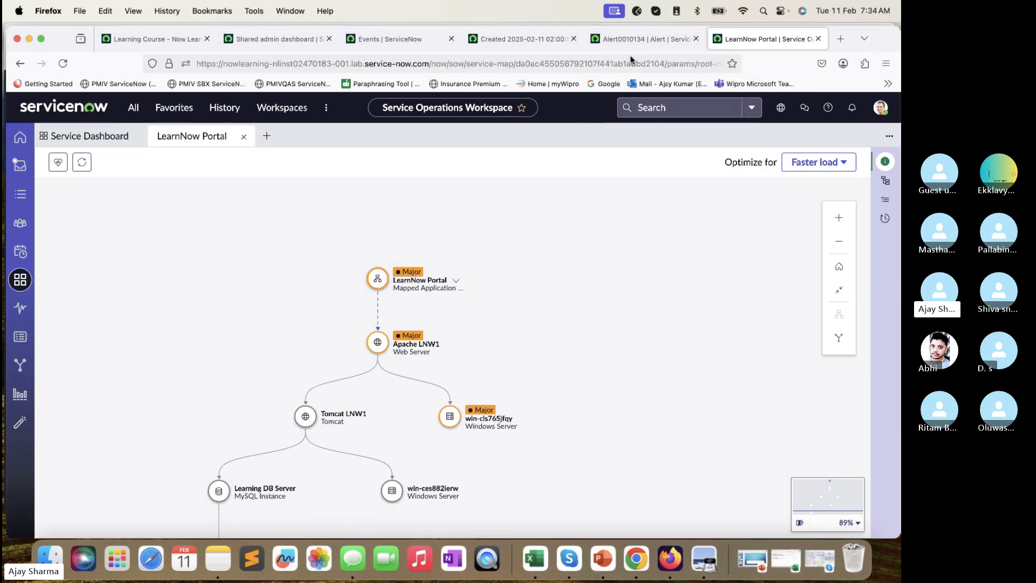
{"action": "left_click", "coordinate": [631, 39]}
{"action": "left_click", "coordinate": [519, 38]}
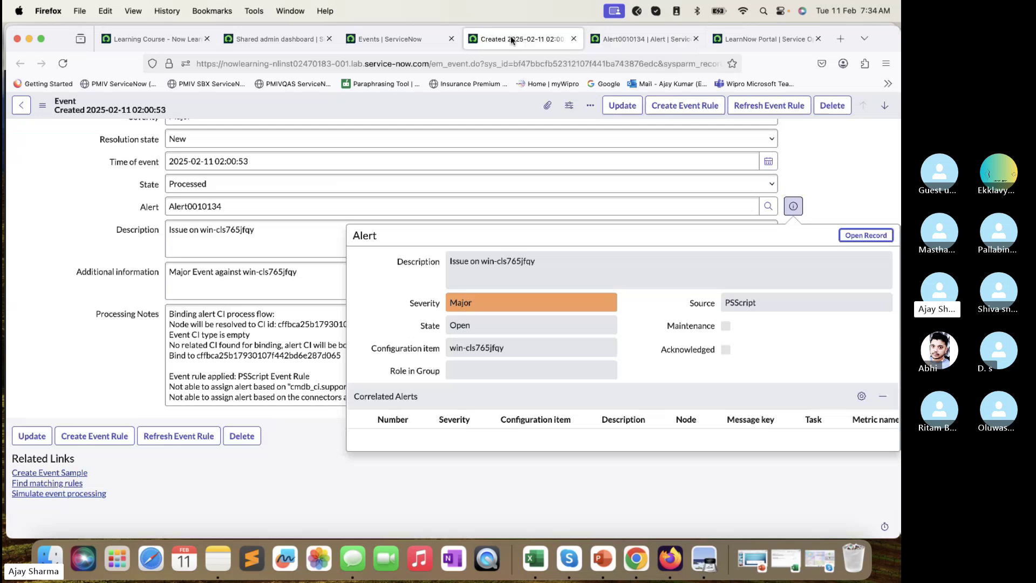
{"action": "left_click", "coordinate": [387, 38]}
{"action": "left_click", "coordinate": [766, 38]}
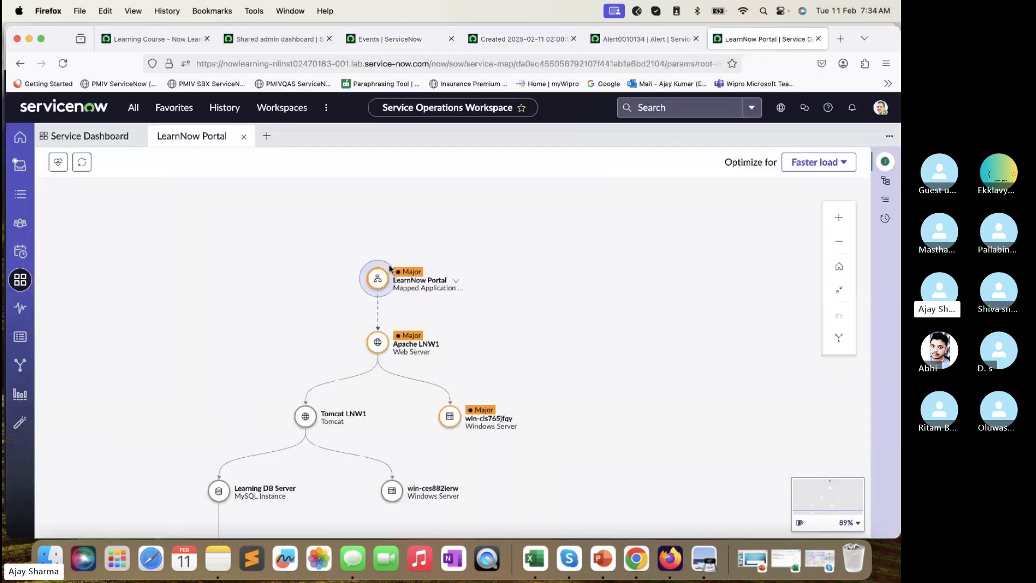
- Examine the LearnNow Portal and win-cls765jfqy nodes and their connections down to the Linux server in the service map
{"action": "left_click", "coordinate": [433, 287]}
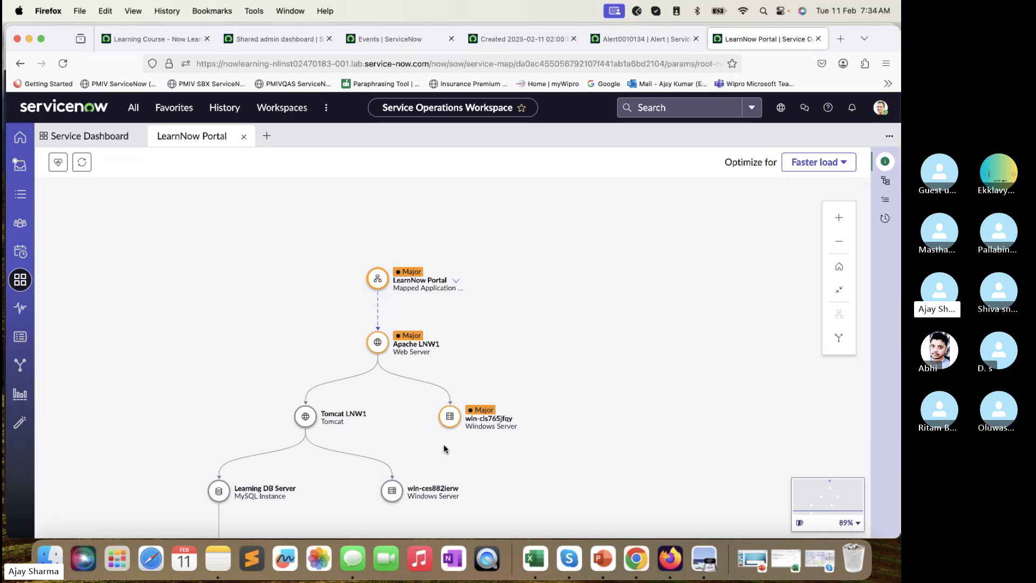
{"action": "left_click", "coordinate": [449, 417]}
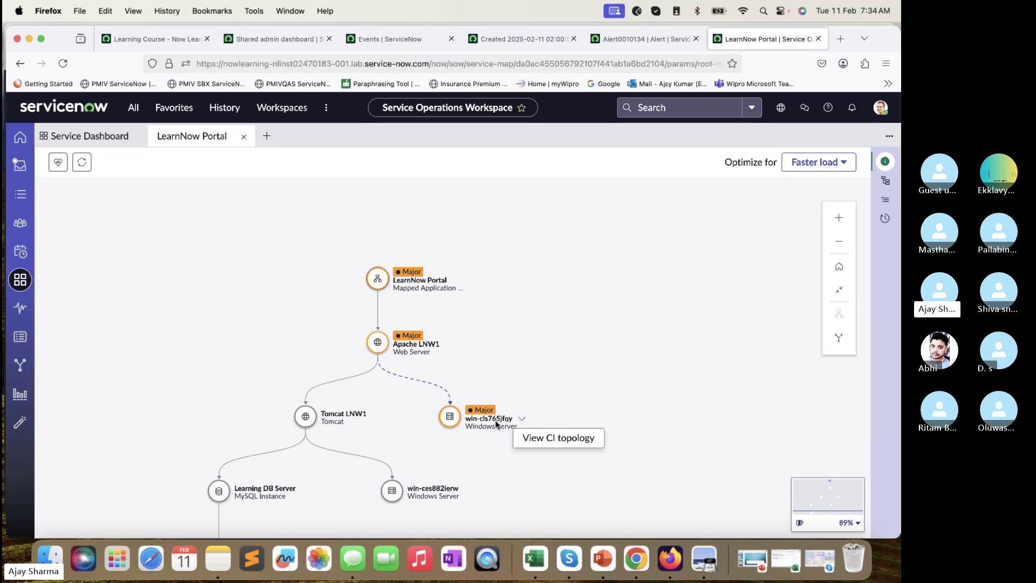
{"action": "left_click", "coordinate": [435, 402]}
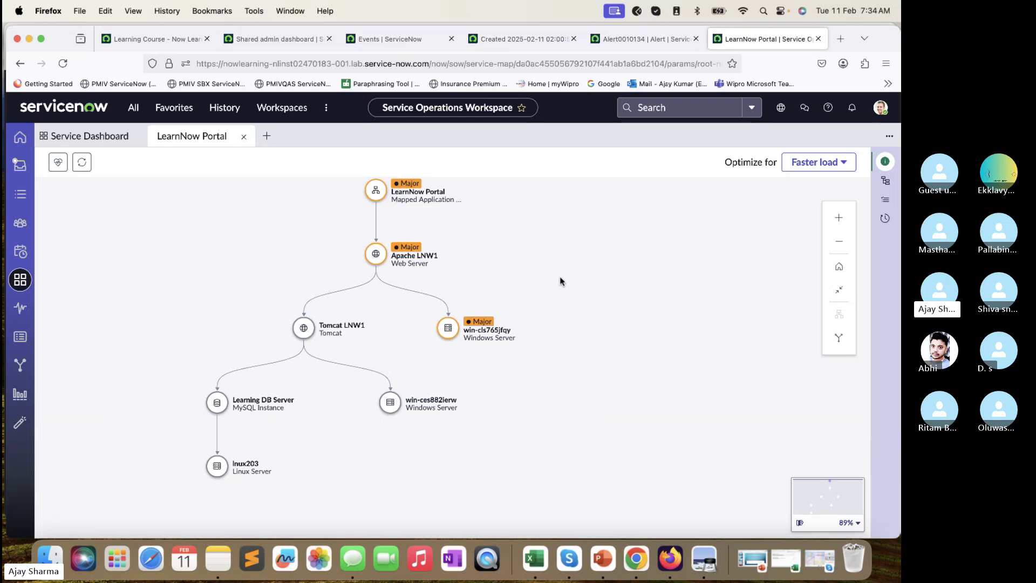
{"action": "left_click_drag", "start_coordinate": [559, 277], "coordinate": [559, 322]}
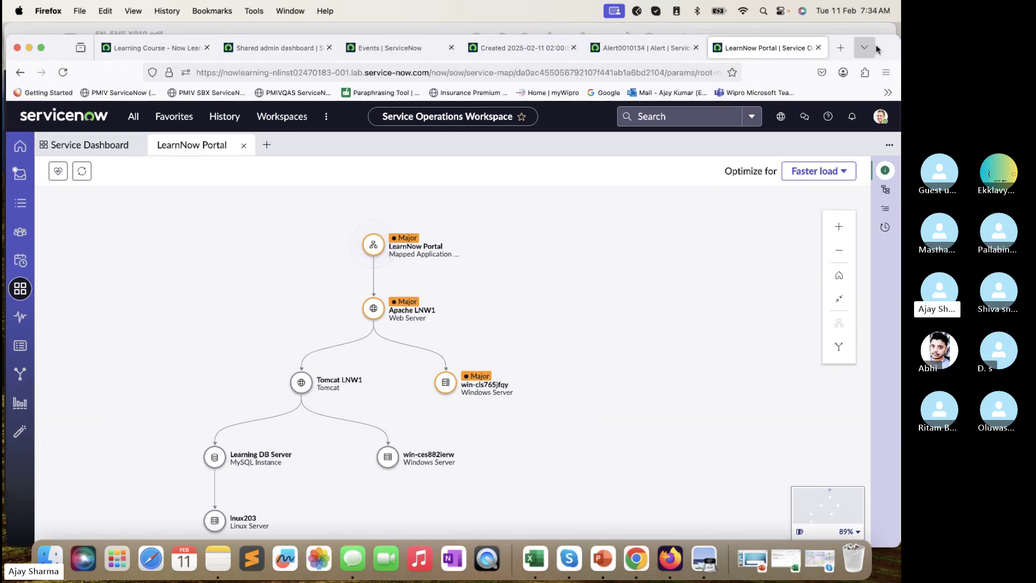
- Switch to Preview and read lab guide steps 3 to 5 on Related Items, the Windows Server CI and the Impact path
{"action": "key", "text": "super+Tab"}
{"action": "scroll", "coordinate": [569, 145], "scroll_direction": "down", "scroll_amount": 5}
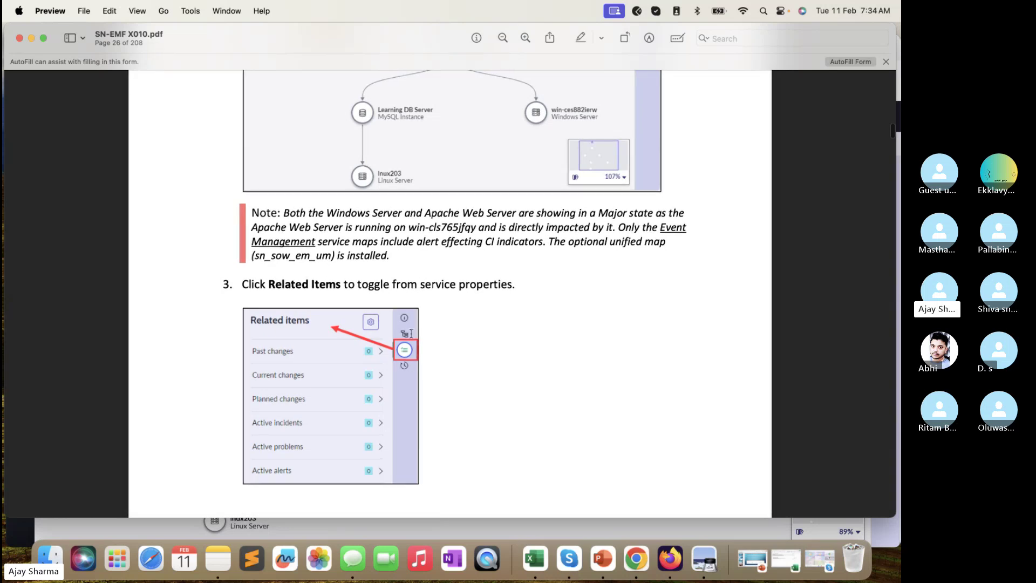
{"action": "scroll", "coordinate": [412, 333], "scroll_direction": "down", "scroll_amount": 12}
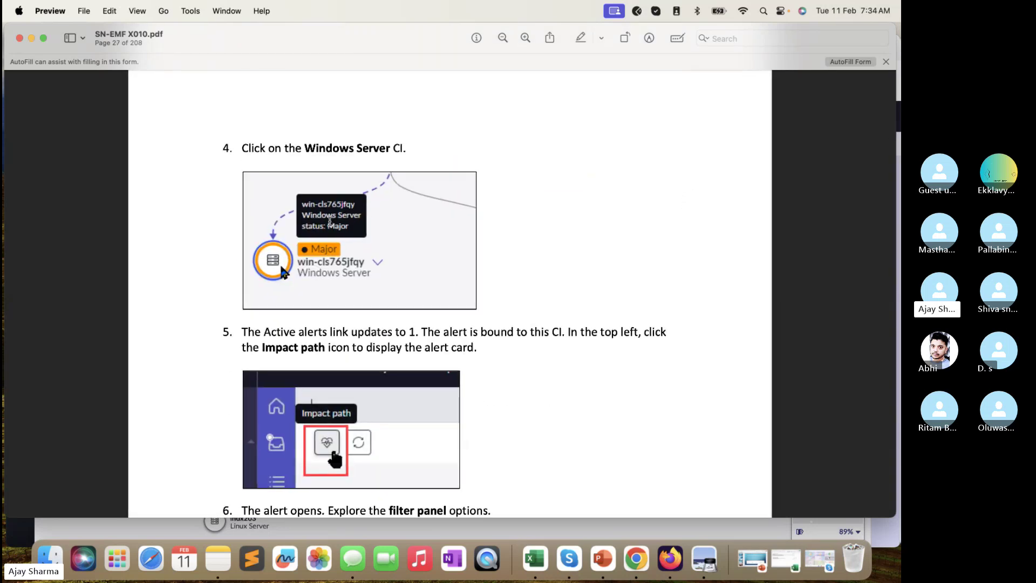
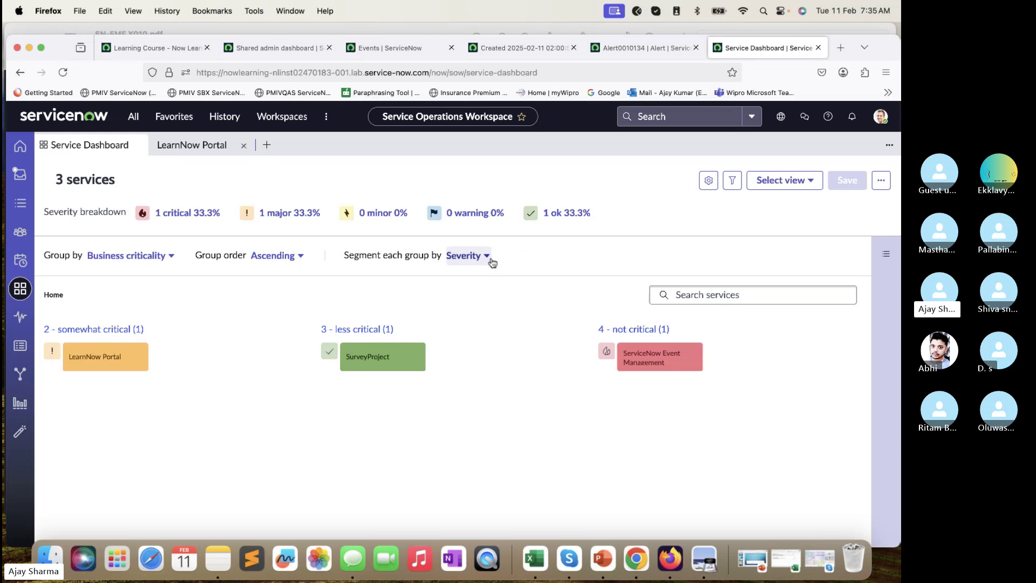
- Check the segmenting options on the Service Dashboard and group the services by Severity
{"action": "left_click", "coordinate": [486, 256]}
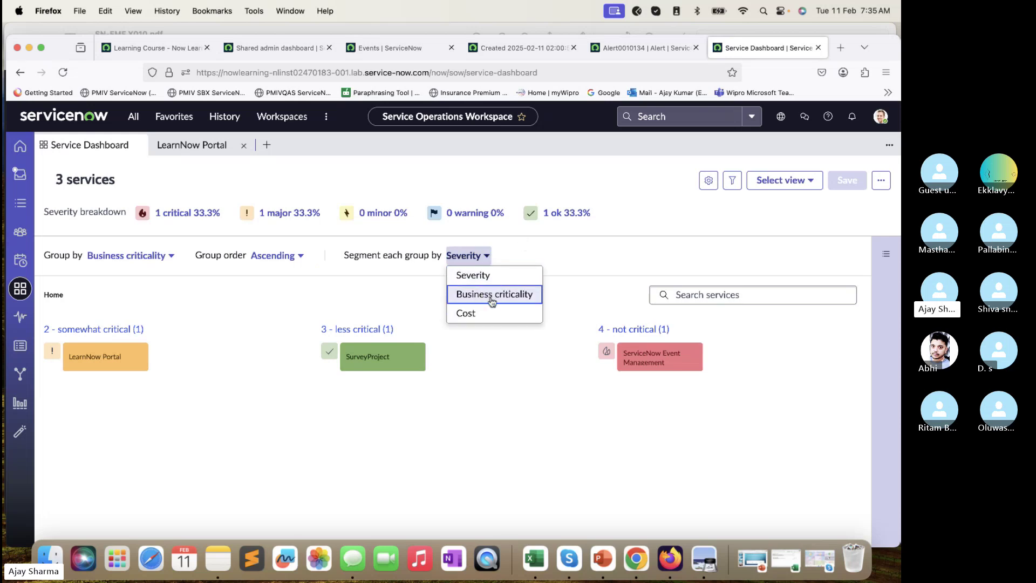
{"action": "left_click", "coordinate": [166, 255]}
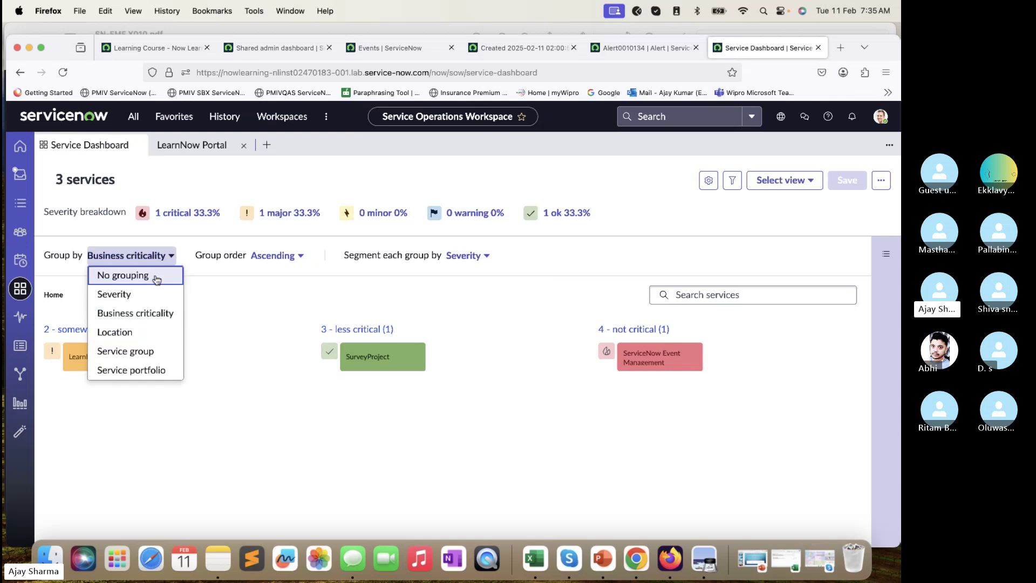
{"action": "left_click", "coordinate": [138, 295]}
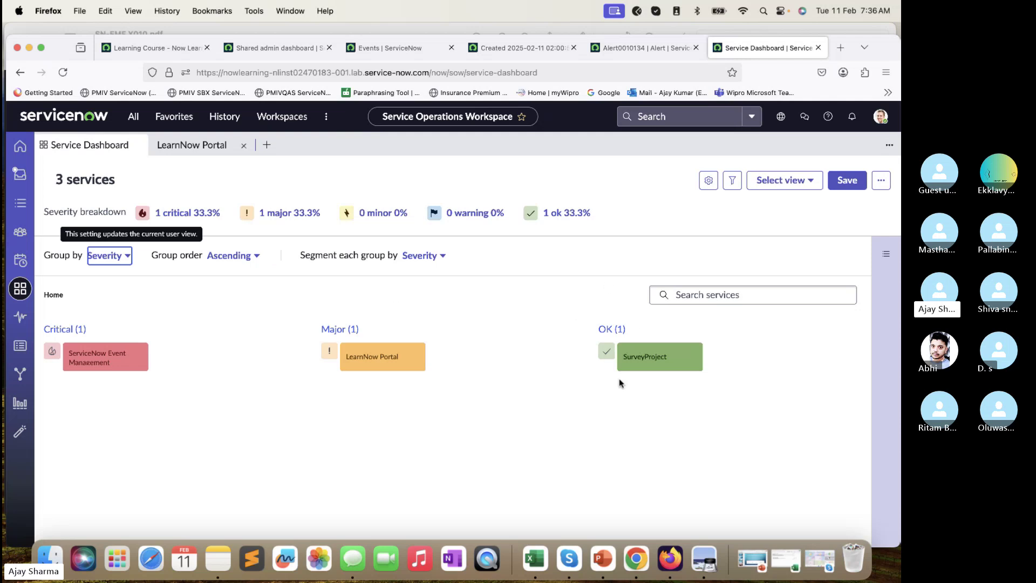
- Try the Descending group order on the Service Dashboard and restore Ascending
{"action": "left_click", "coordinate": [256, 256]}
{"action": "left_click", "coordinate": [241, 293]}
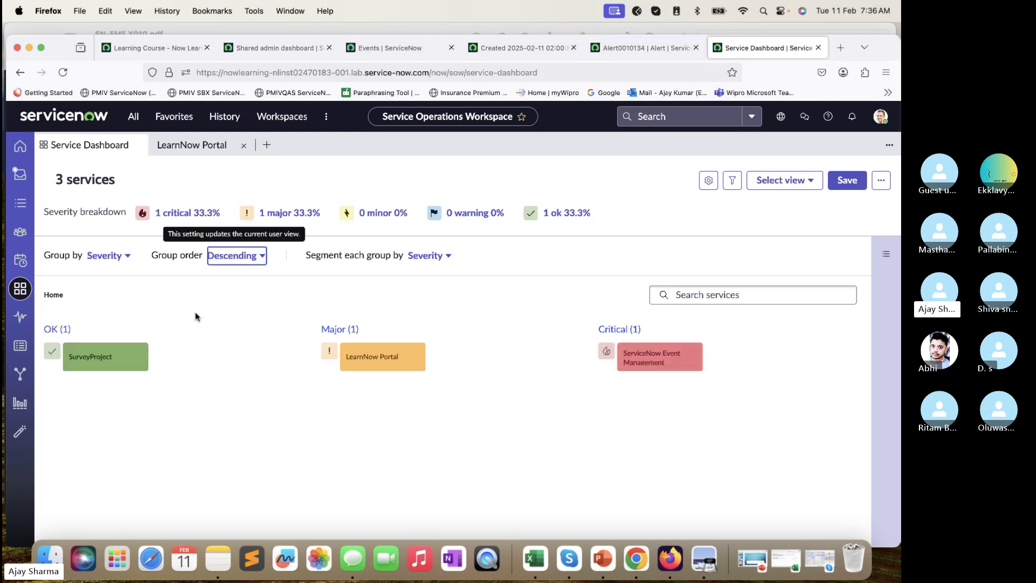
{"action": "left_click", "coordinate": [247, 254]}
{"action": "left_click", "coordinate": [241, 274]}
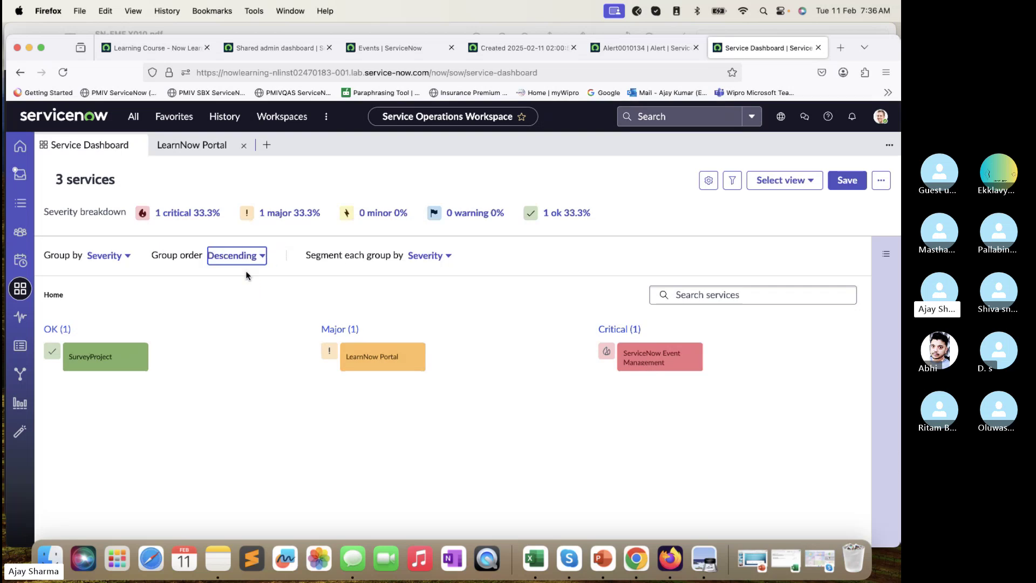
- Try segmenting each group by Business criticality and by Cost, and set the segmentation back to Severity
{"action": "left_click", "coordinate": [442, 258]}
{"action": "left_click", "coordinate": [422, 293]}
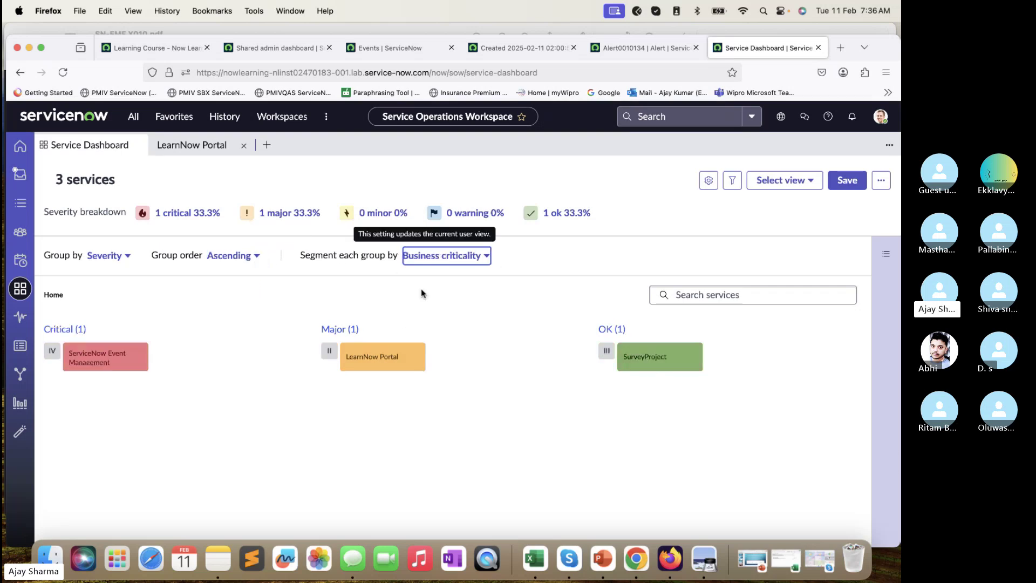
{"action": "left_click", "coordinate": [464, 256]}
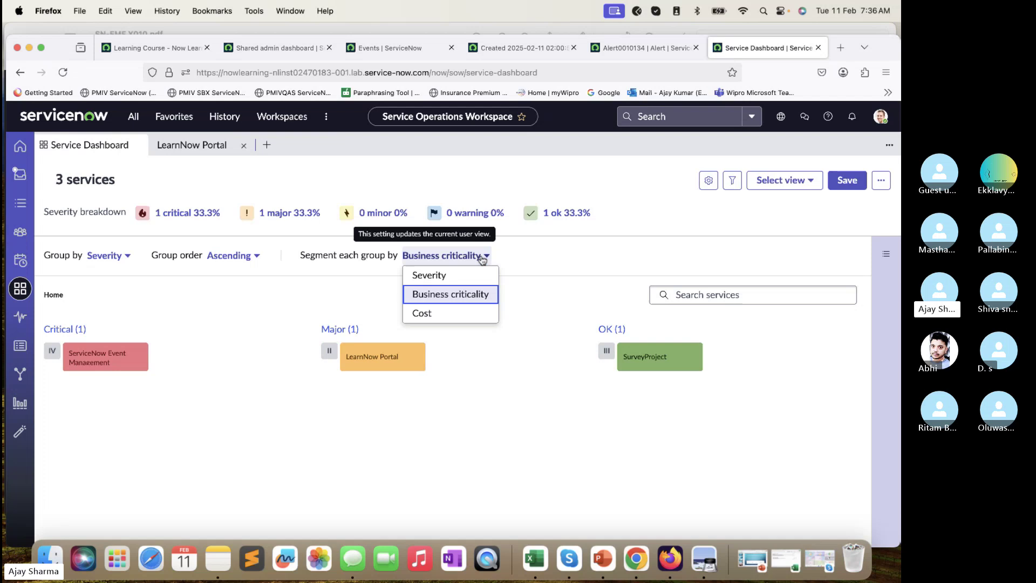
{"action": "left_click", "coordinate": [418, 313]}
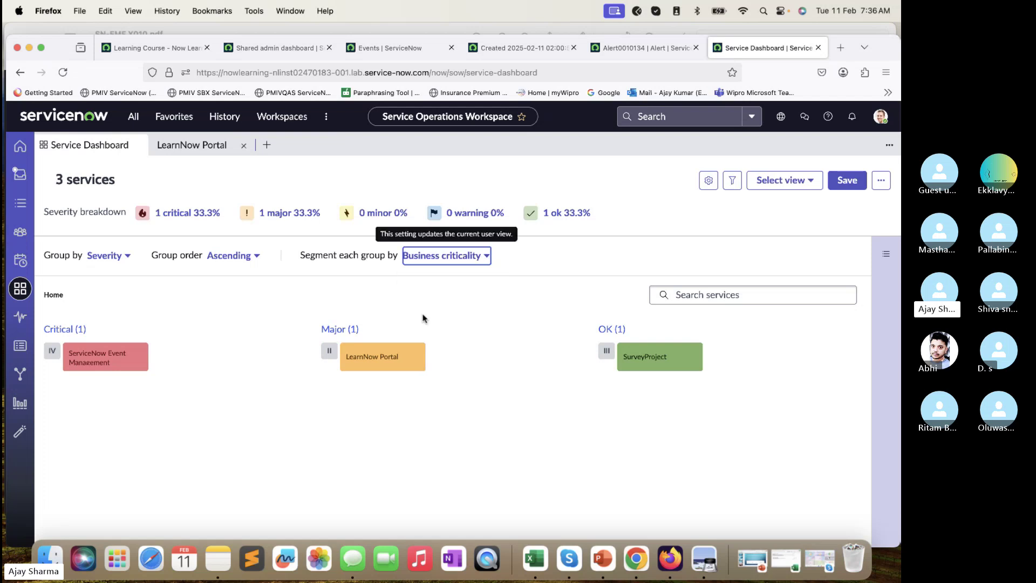
{"action": "left_click", "coordinate": [419, 256]}
{"action": "left_click", "coordinate": [424, 273]}
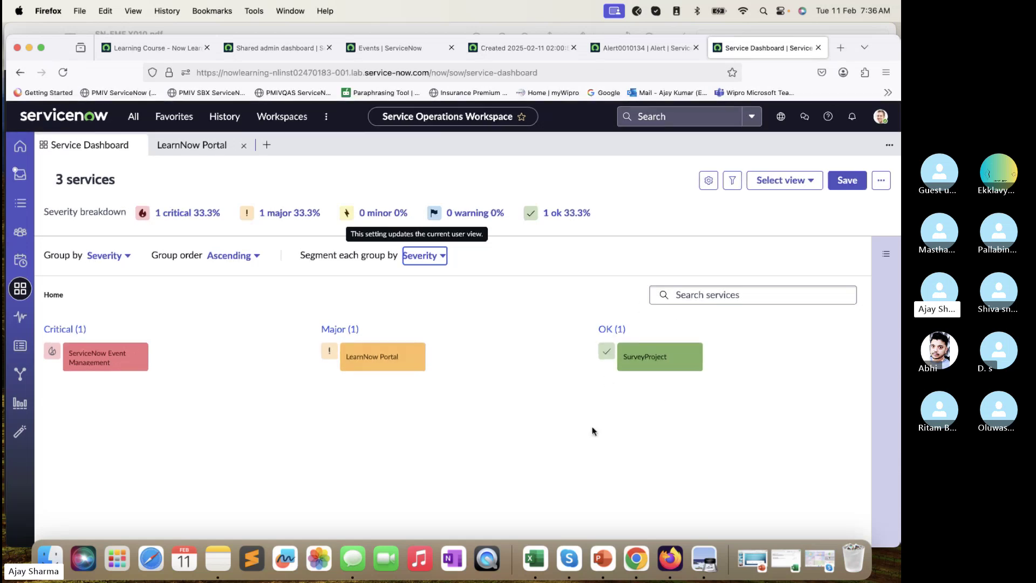
- Switch to Preview and read the Lab 2.2 objectives and scenario up to section A, Create a CMDB Group
{"action": "left_click", "coordinate": [423, 26]}
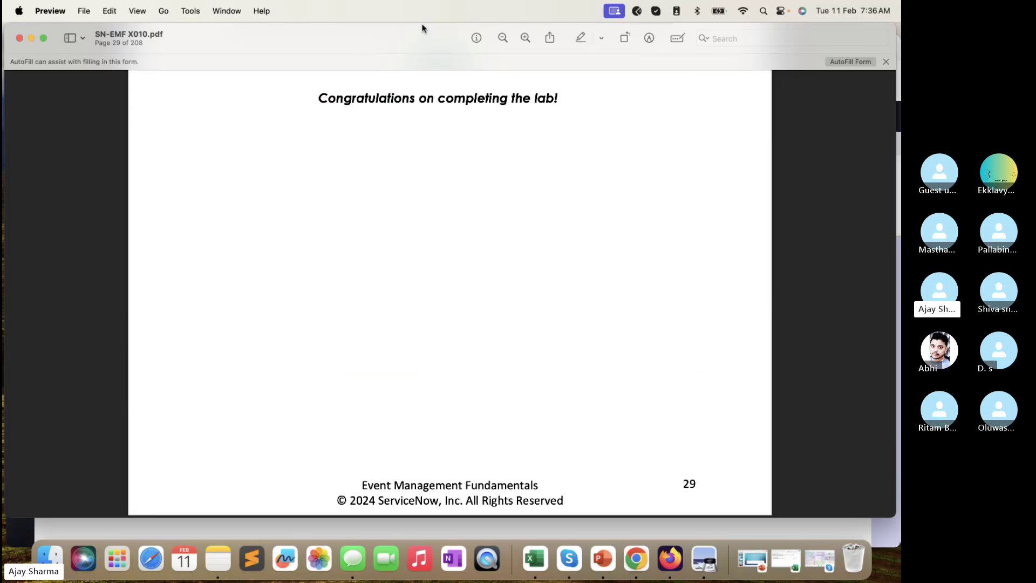
{"action": "scroll", "coordinate": [389, 286], "scroll_direction": "down", "scroll_amount": 10}
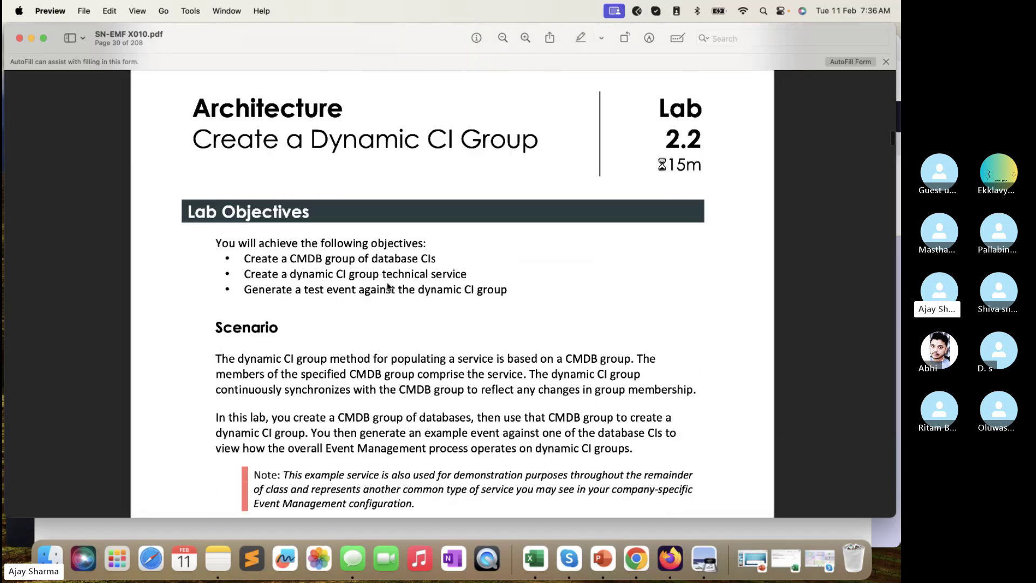
{"action": "scroll", "coordinate": [388, 286], "scroll_direction": "down", "scroll_amount": 1}
{"action": "scroll", "coordinate": [444, 158], "scroll_direction": "down", "scroll_amount": 8}
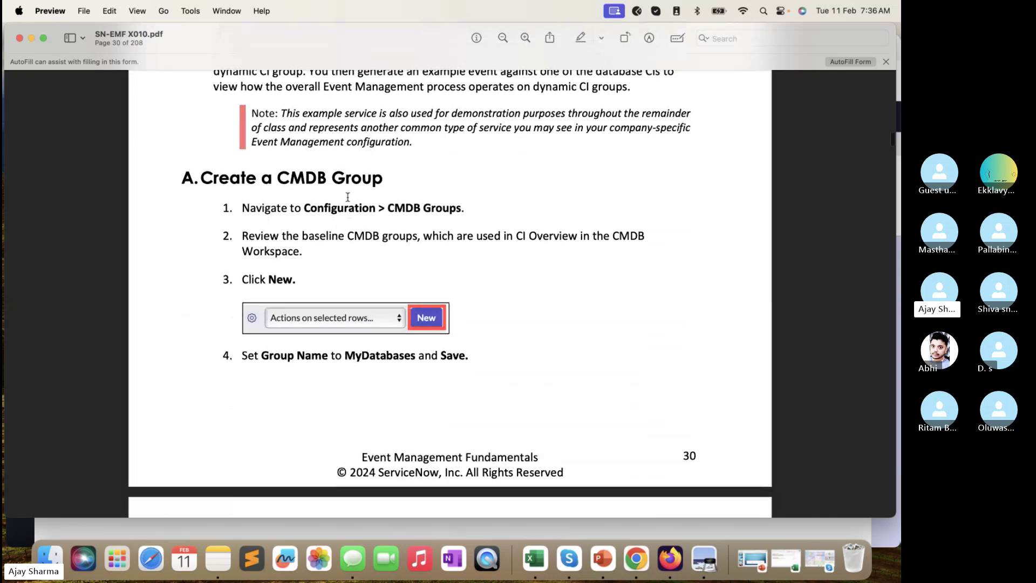
- Highlight CMDB Groups in step 1 of section A, read the group creation steps, and return to Firefox
{"action": "left_click_drag", "start_coordinate": [465, 208], "coordinate": [393, 196]}
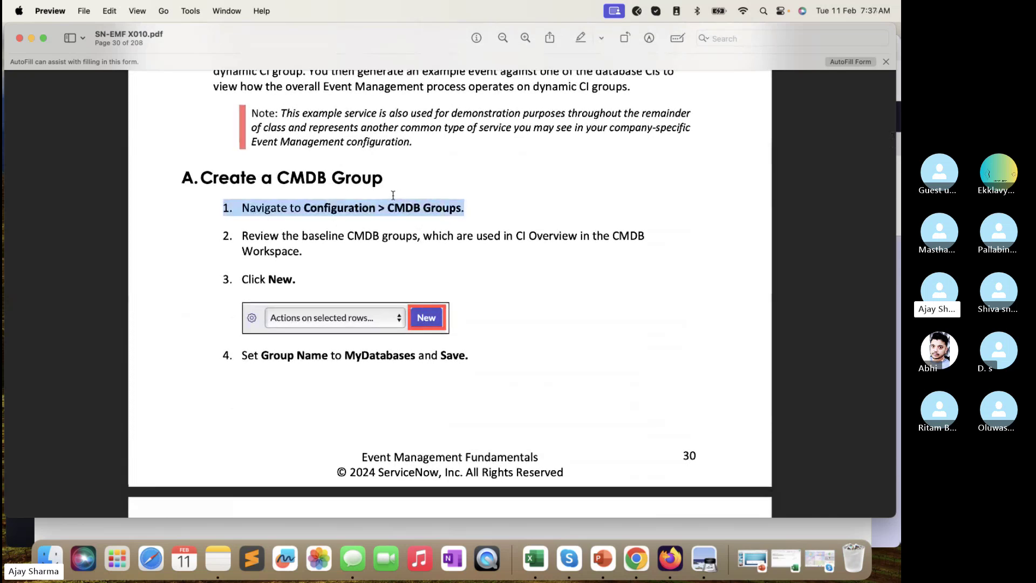
{"action": "left_click", "coordinate": [388, 216]}
{"action": "left_click_drag", "start_coordinate": [465, 209], "coordinate": [387, 216]}
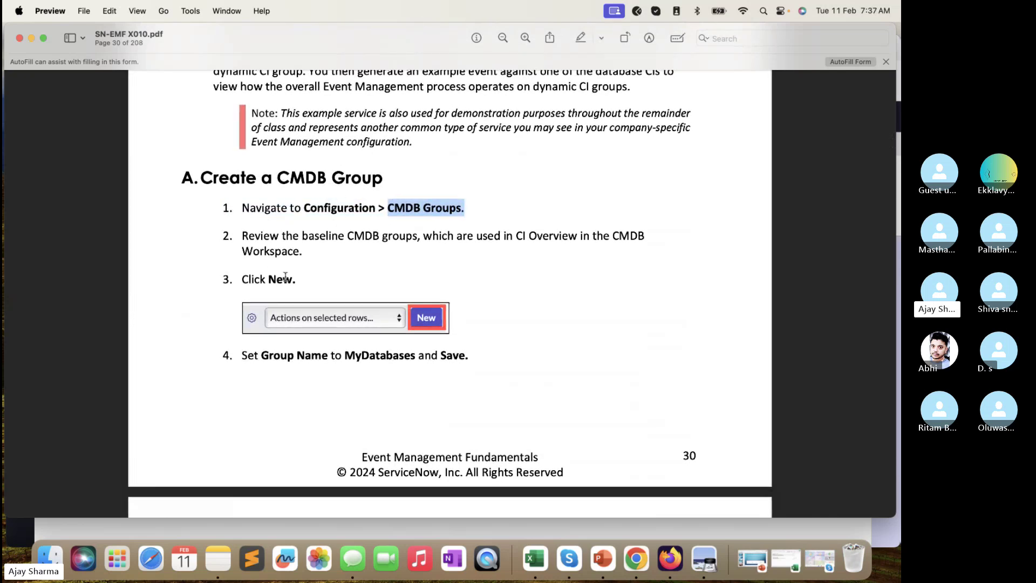
{"action": "scroll", "coordinate": [325, 280], "scroll_direction": "down", "scroll_amount": 1}
{"action": "scroll", "coordinate": [325, 279], "scroll_direction": "down", "scroll_amount": 3}
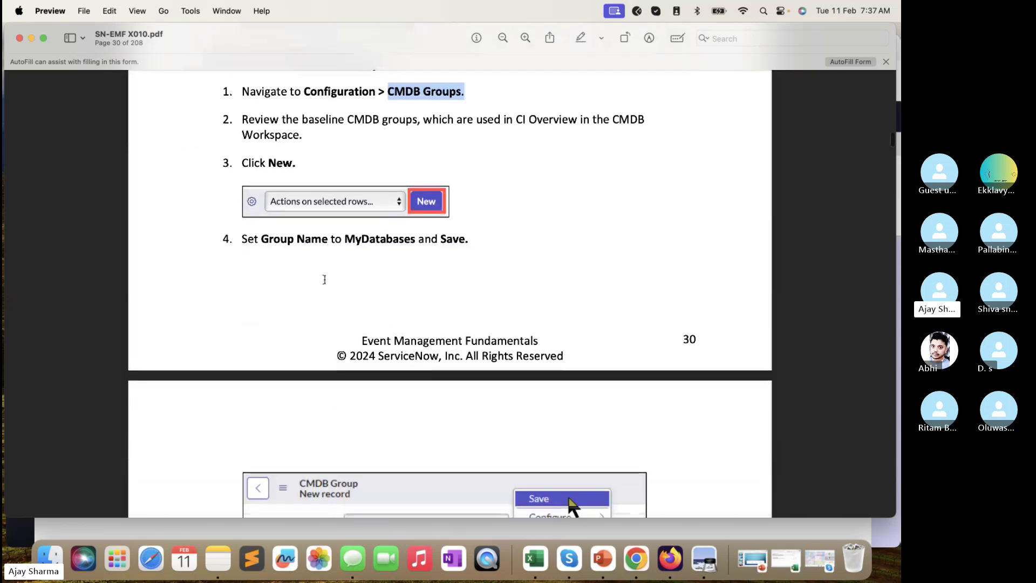
{"action": "left_click", "coordinate": [439, 533]}
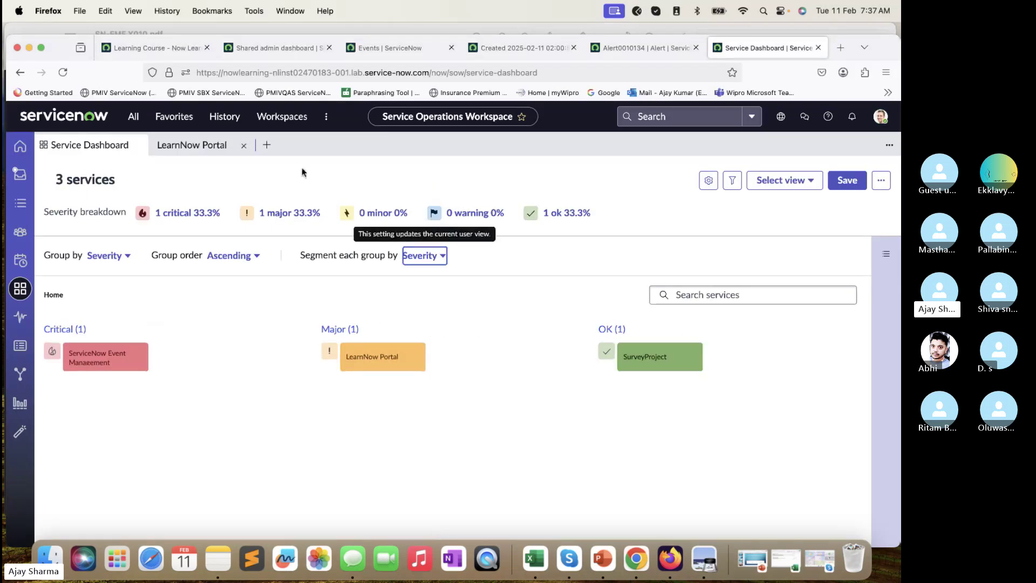
{"action": "left_click", "coordinate": [303, 30]}
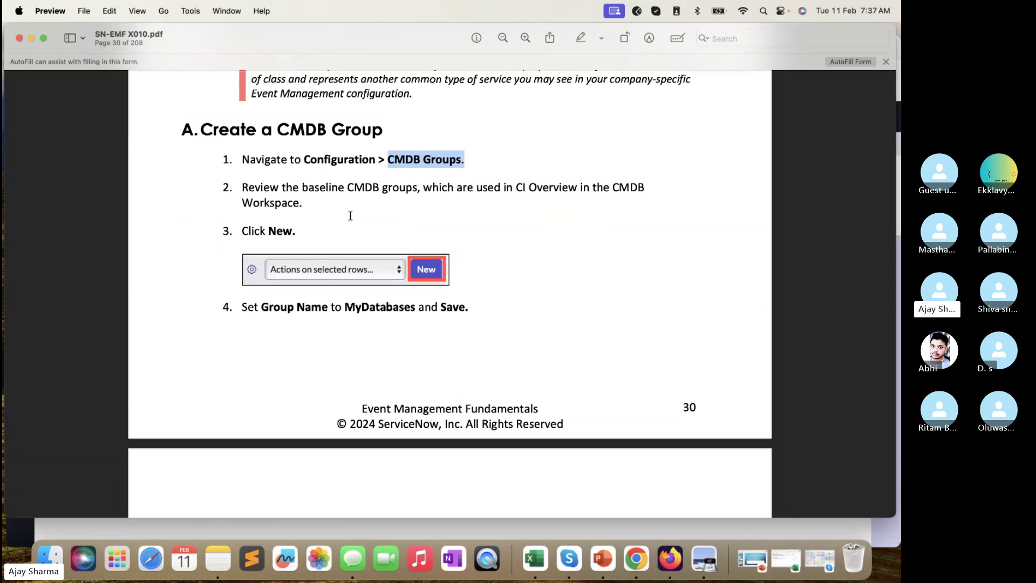
{"action": "left_click", "coordinate": [486, 520]}
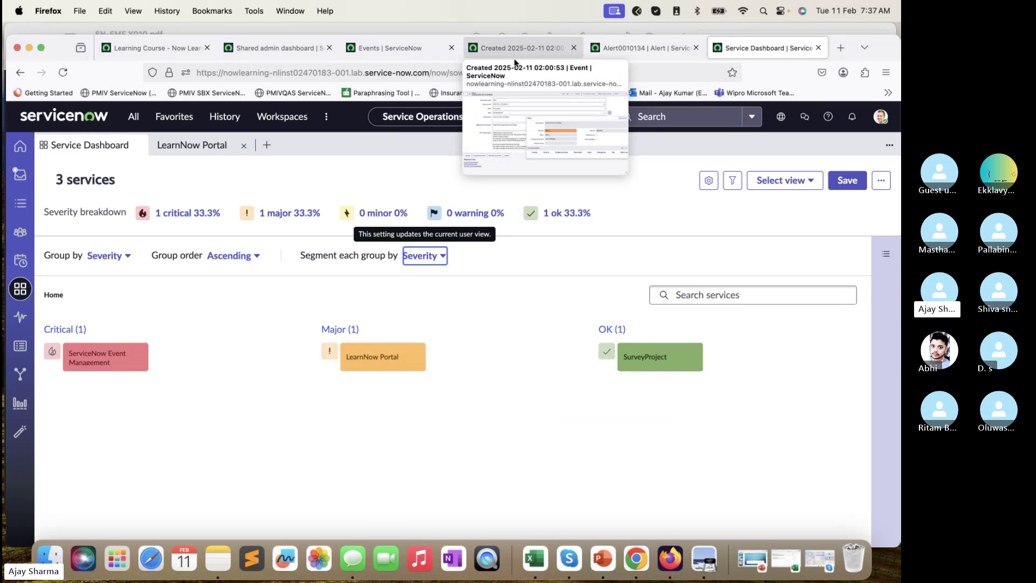
- Search the application navigator for Dynamics from the Shared admin dashboard, and return to the lab guide in Preview
{"action": "left_click", "coordinate": [294, 47]}
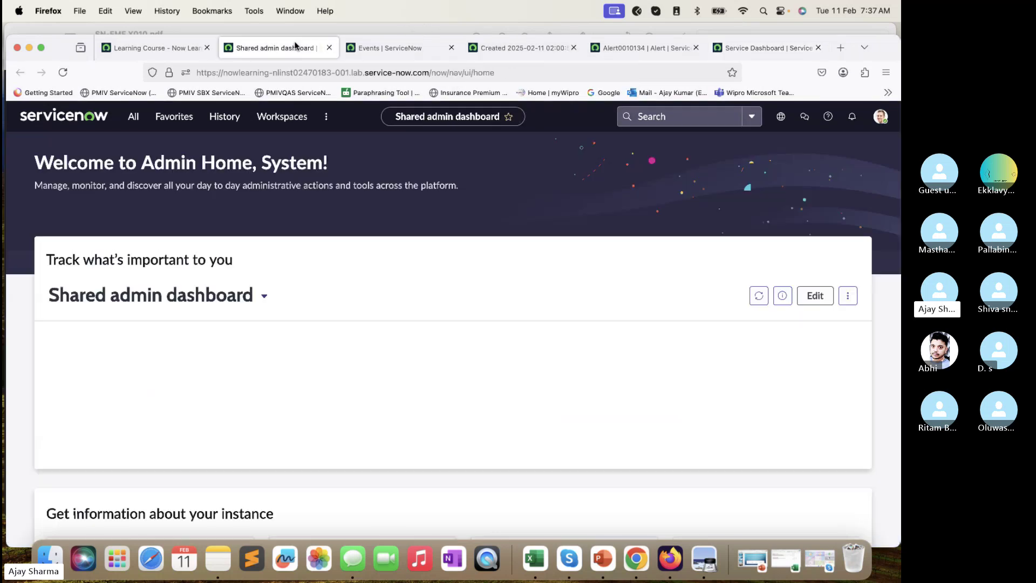
{"action": "left_click", "coordinate": [125, 118]}
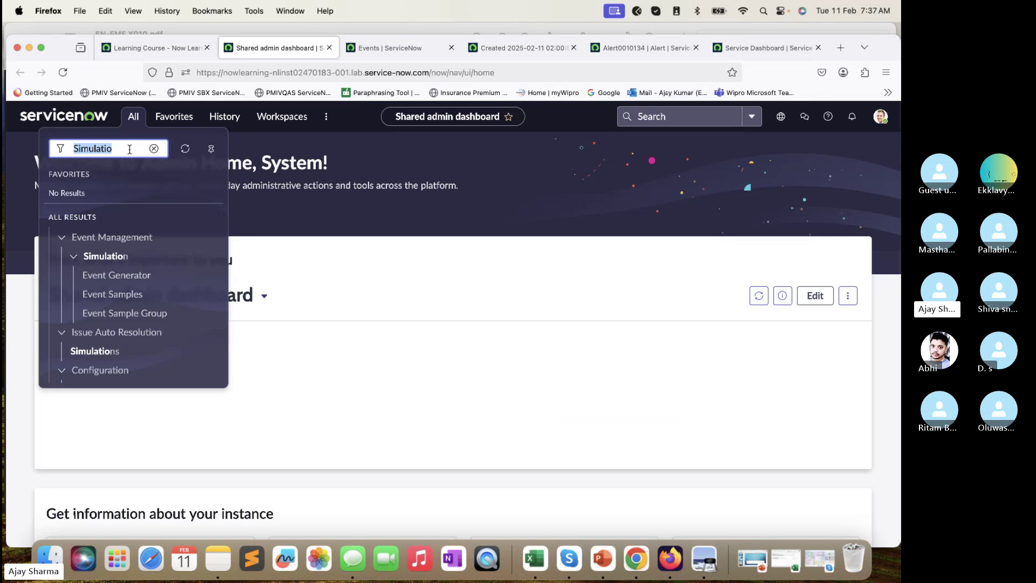
{"action": "type", "text": "Dynamic"}
{"action": "key", "text": "BackSpace"}
{"action": "key", "text": "BackSpace"}
{"action": "key", "text": "BackSpace"}
{"action": "key", "text": "BackSpace"}
{"action": "key", "text": "BackSpace"}
{"action": "key", "text": "BackSpace"}
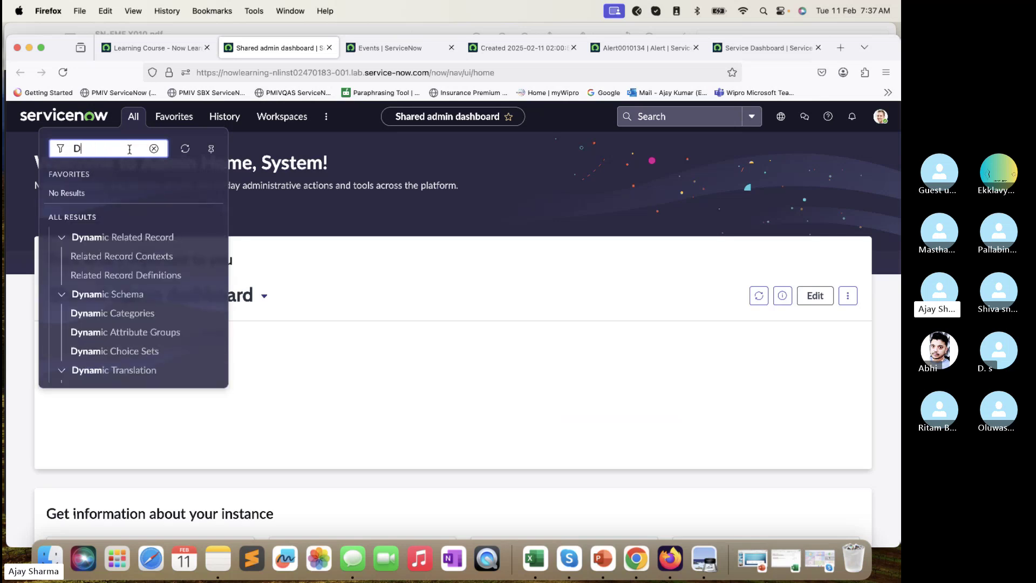
{"action": "type", "text": "ynamics"}
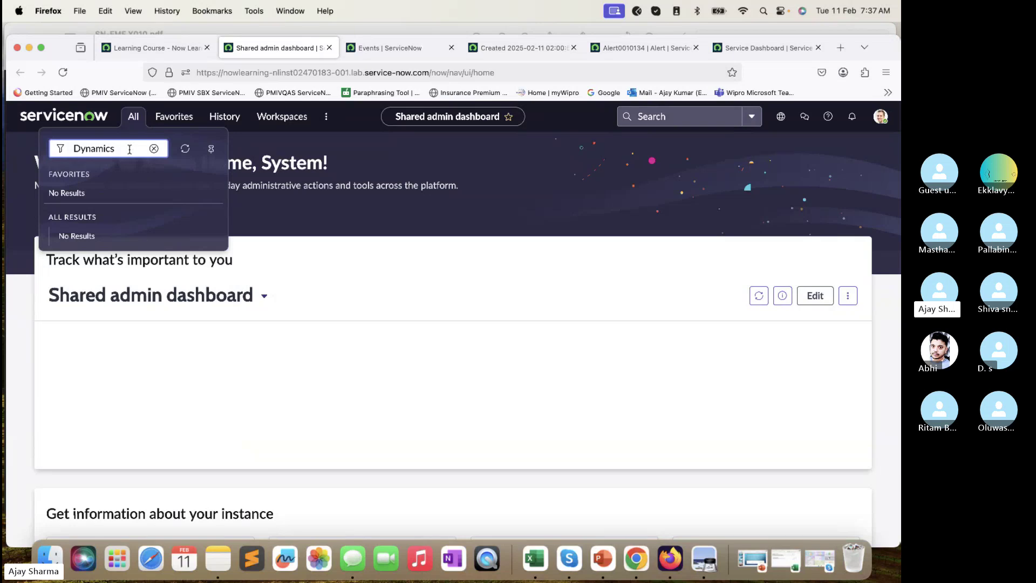
{"action": "left_click", "coordinate": [233, 33]}
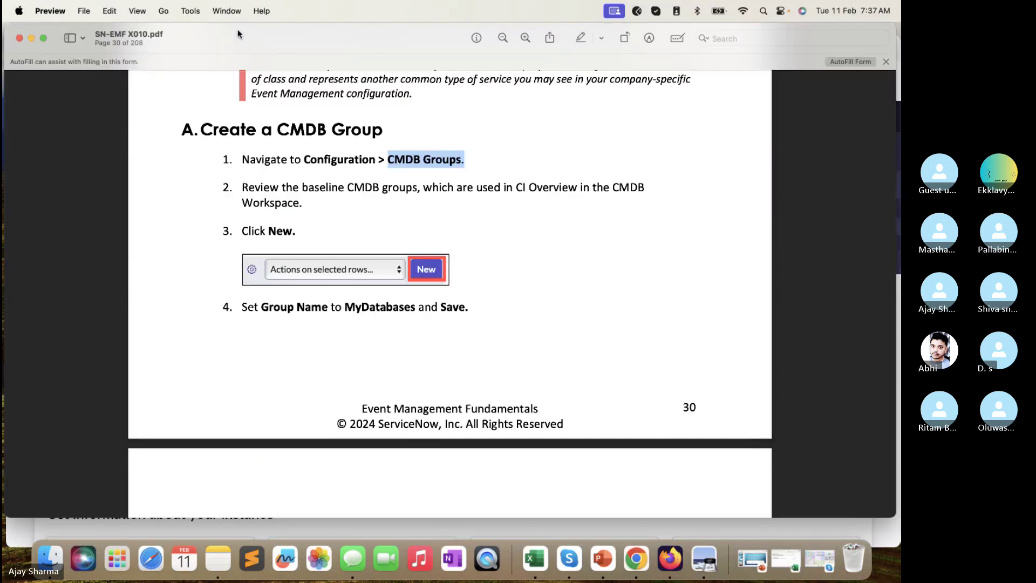
- Switch to Firefox, search the application navigator for CMDB, and open CMDB Groups under Configuration in a new tab
{"action": "left_click", "coordinate": [335, 518]}
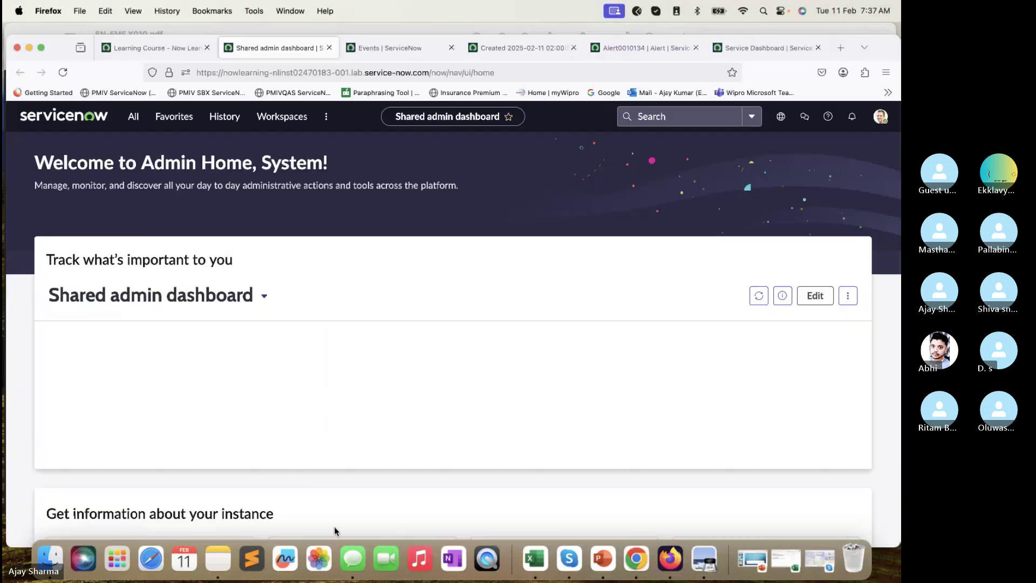
{"action": "left_click", "coordinate": [132, 117]}
{"action": "key", "text": "super+a"}
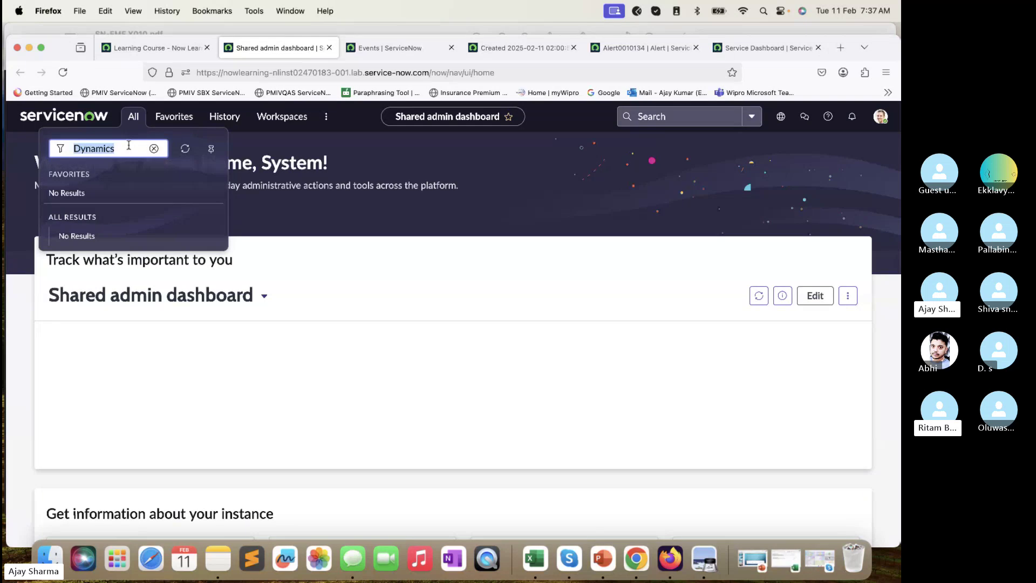
{"action": "type", "text": "SM"}
{"action": "key", "text": "super+a"}
{"action": "type", "text": "CS"}
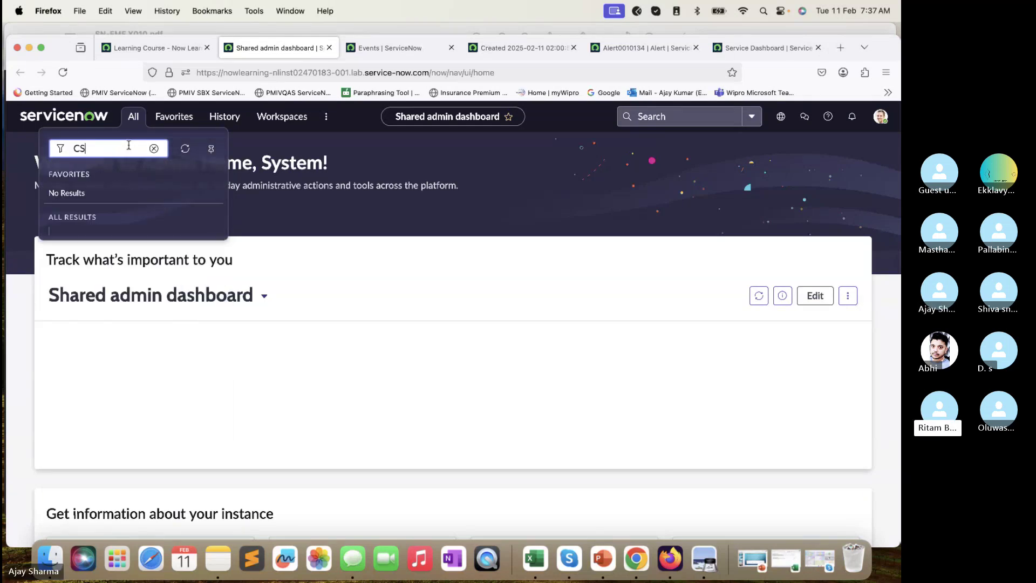
{"action": "key", "text": "BackSpace"}
{"action": "type", "text": "MDB"}
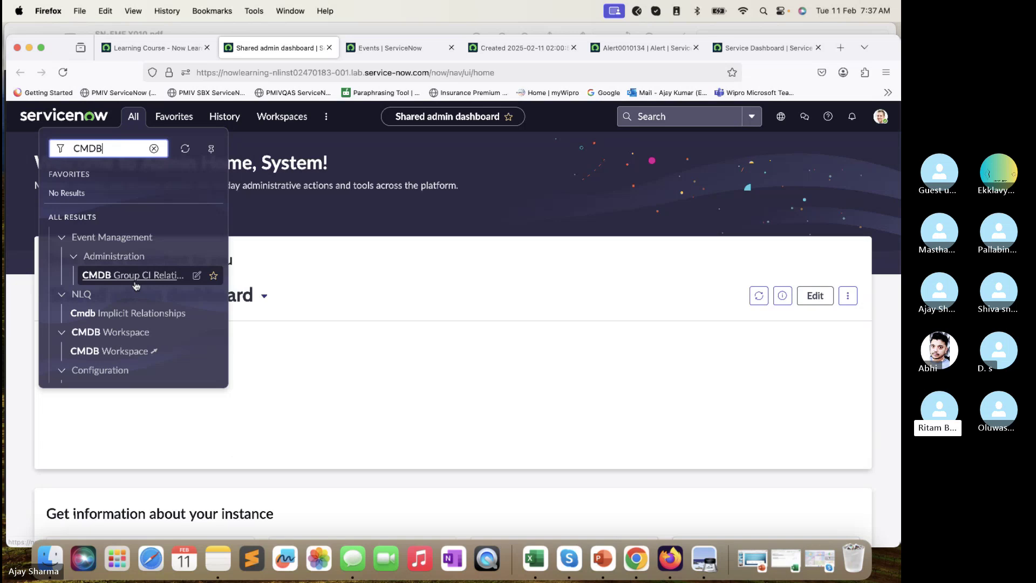
{"action": "scroll", "coordinate": [125, 317], "scroll_direction": "down", "scroll_amount": 4}
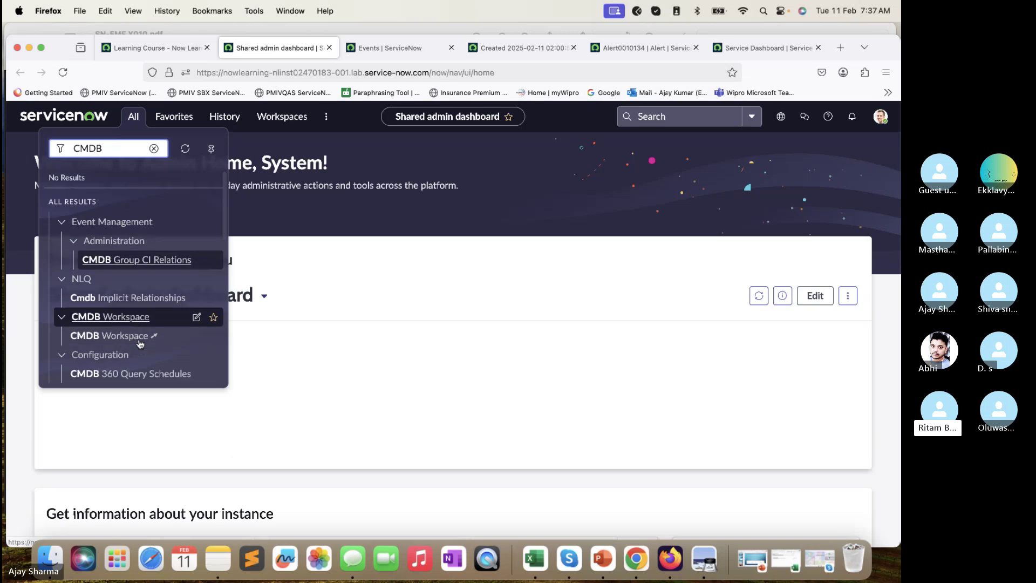
{"action": "left_click", "coordinate": [126, 316], "text": "super"}
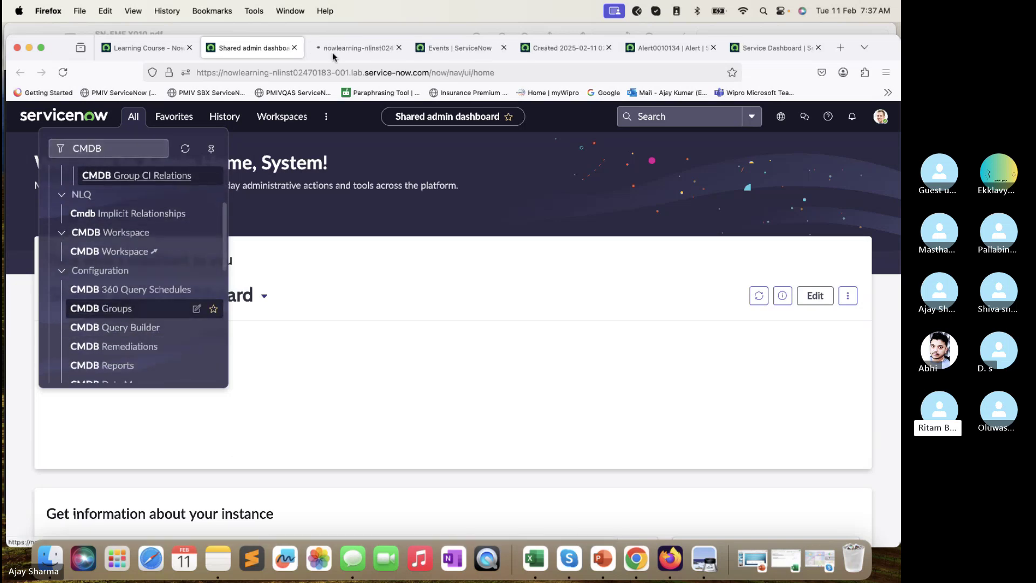
{"action": "left_click", "coordinate": [348, 47]}
- Look through the open Events list, event record, alert record and Service Dashboard tabs
{"action": "left_click", "coordinate": [477, 48]}
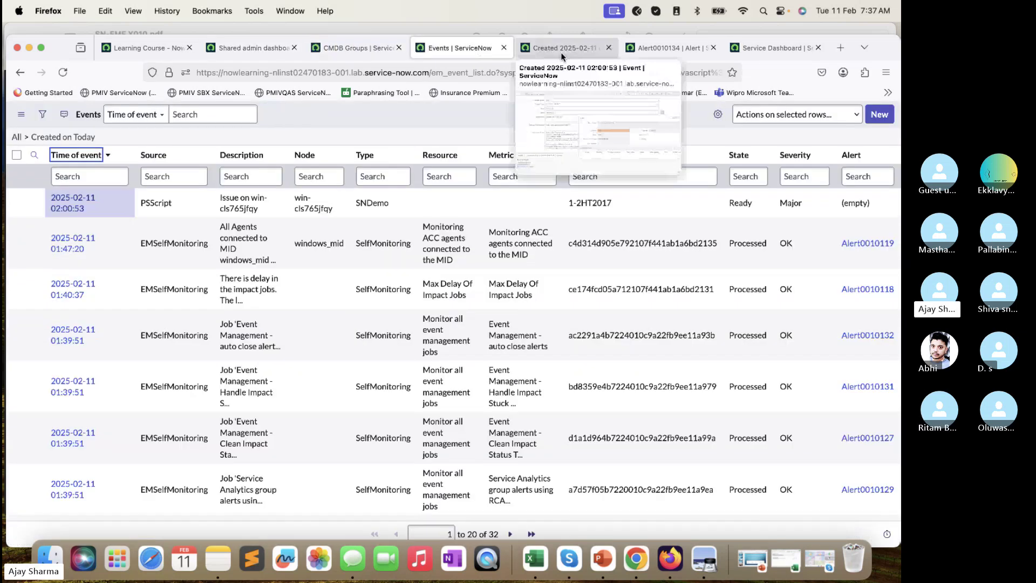
{"action": "left_click", "coordinate": [561, 47]}
{"action": "left_click", "coordinate": [653, 47]}
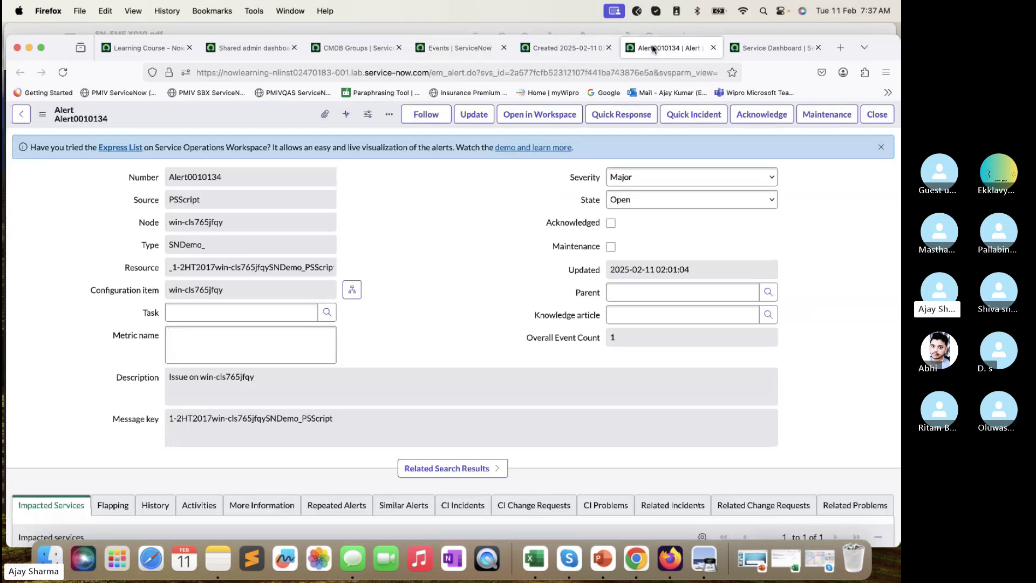
{"action": "left_click", "coordinate": [772, 47]}
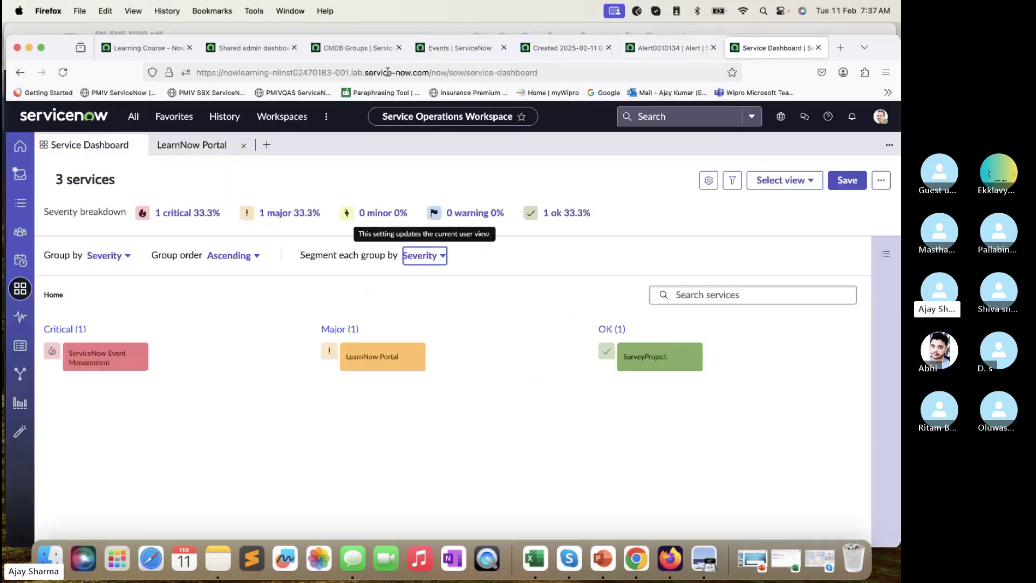
- From the Shared admin dashboard's application navigator, open the list of the cmdb_ci_service_discovered table
{"action": "left_click", "coordinate": [251, 48]}
{"action": "left_click", "coordinate": [135, 120]}
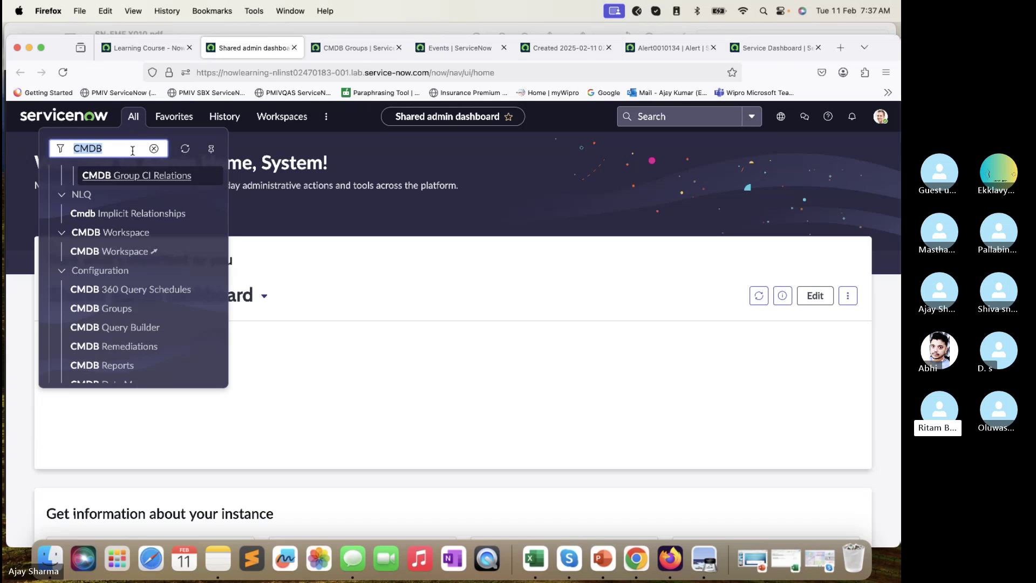
{"action": "type", "text": "cmdb_ci_"}
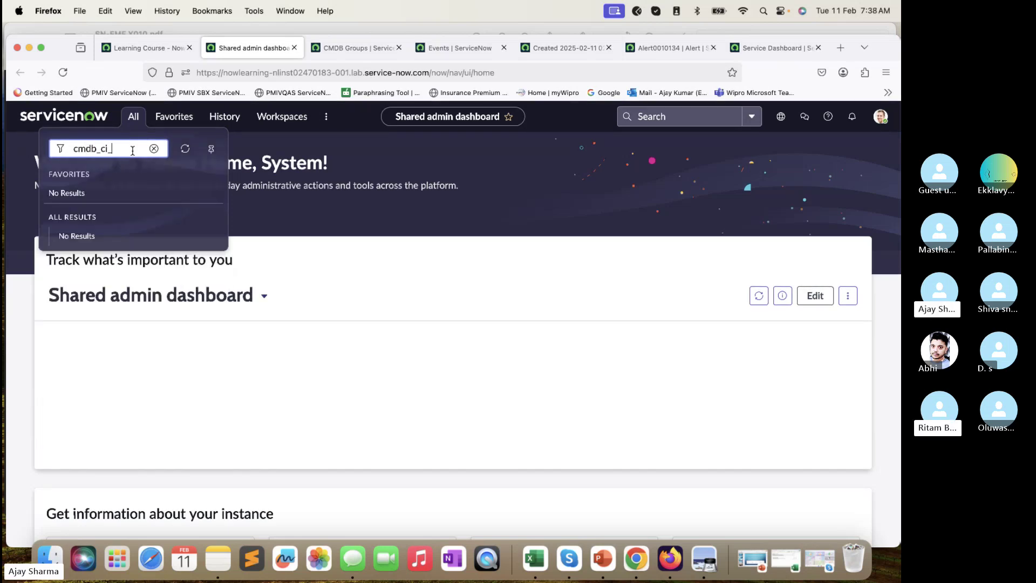
{"action": "type", "text": "se"}
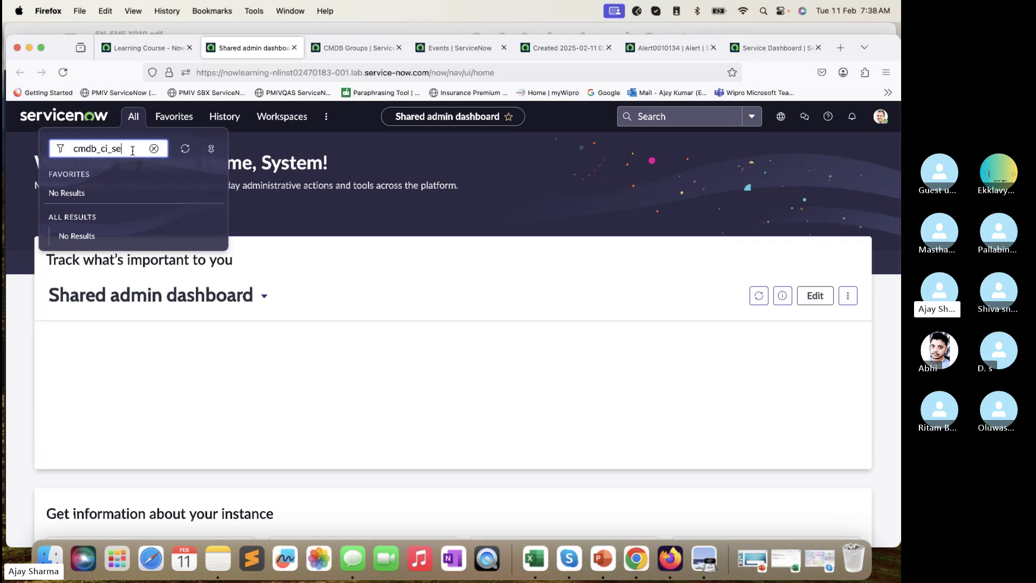
{"action": "type", "text": "rvice_discovered.LI"}
{"action": "key", "text": "BackSpace"}
{"action": "key", "text": "BackSpace"}
{"action": "key", "text": "BackSpace"}
{"action": "type", "text": ">LIST"}
{"action": "key", "text": "BackSpace"}
{"action": "type", "text": "."}
{"action": "key", "text": "Return"}
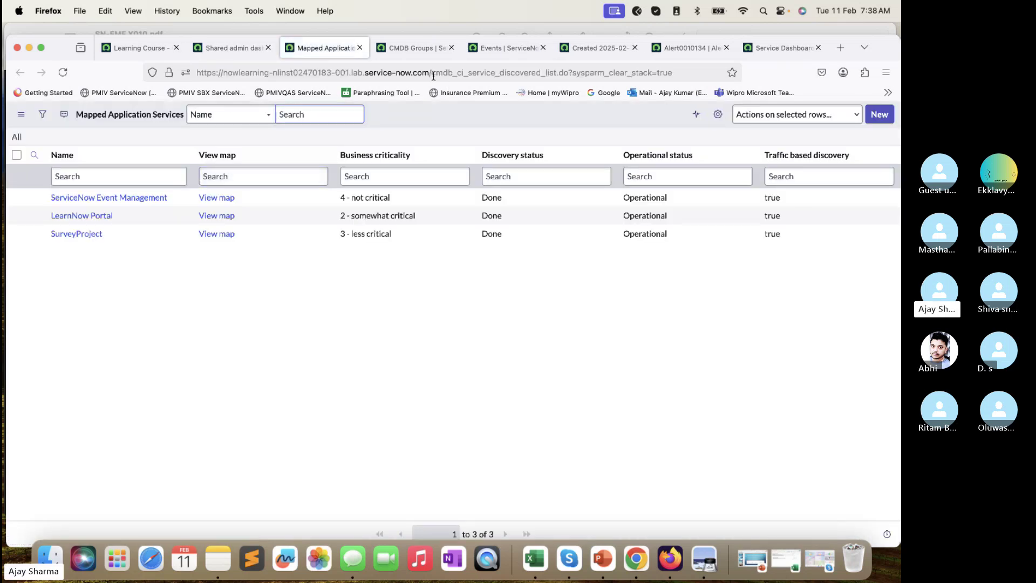
- Highlight the table name cmdb_ci_service_discovered in the Mapped Application Services list's URL
{"action": "left_click_drag", "start_coordinate": [432, 73], "coordinate": [542, 74]}
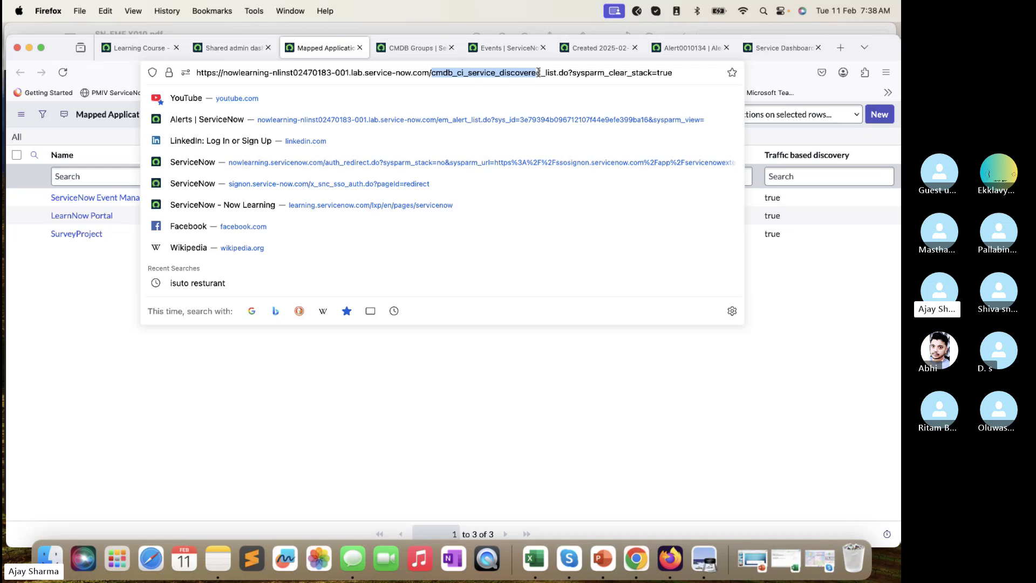
{"action": "left_click", "coordinate": [118, 387]}
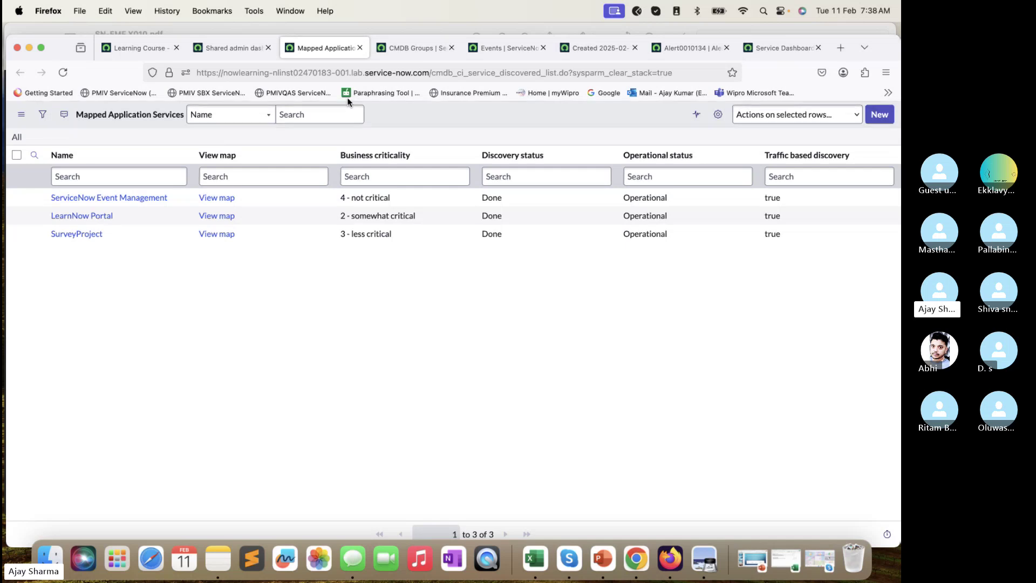
{"action": "left_click_drag", "start_coordinate": [430, 72], "coordinate": [540, 76]}
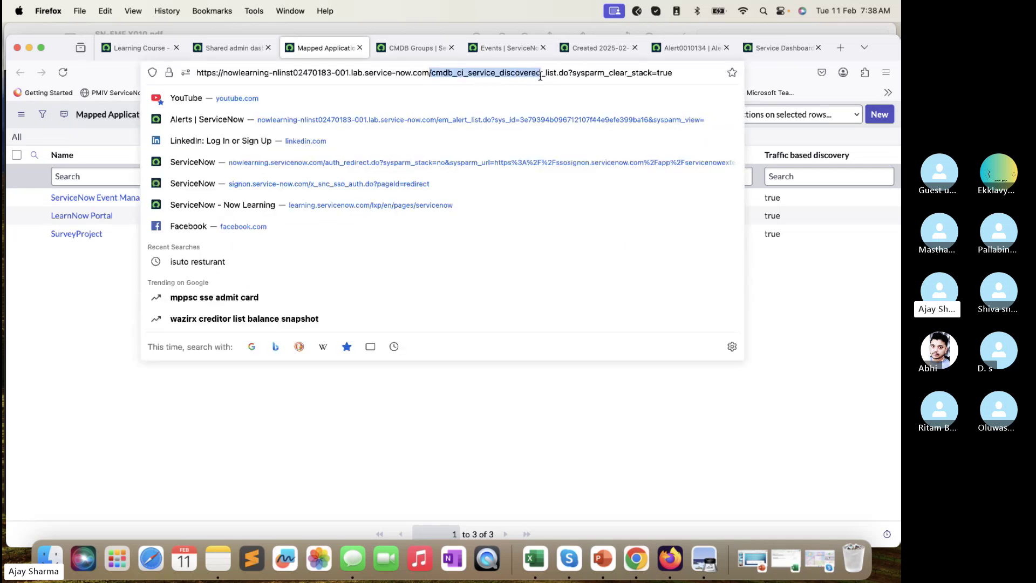
- Search the Shared admin dashboard's application navigator for csdm and open Application Service under Manage Technical Services in a new tab
{"action": "left_click", "coordinate": [229, 50]}
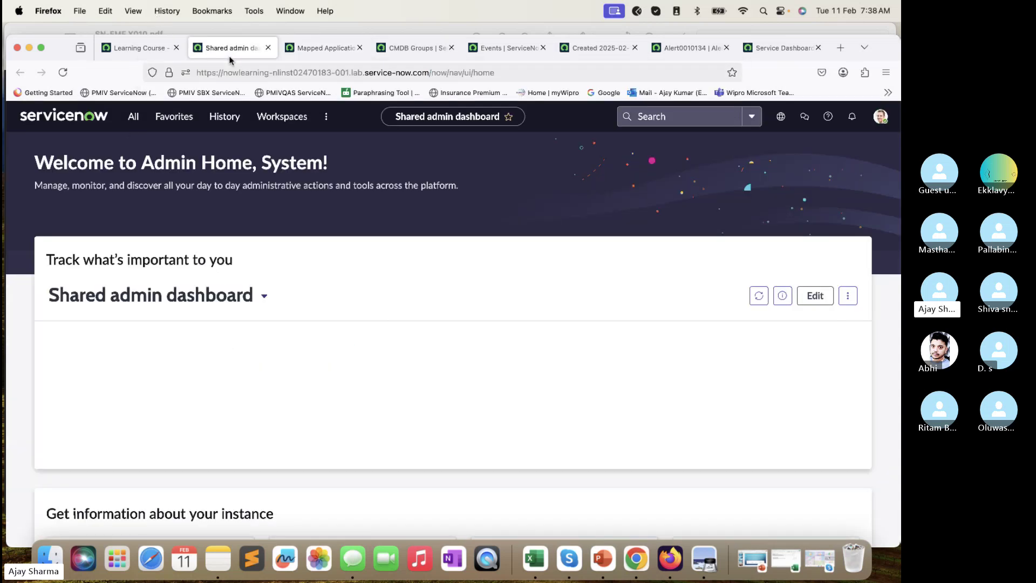
{"action": "left_click", "coordinate": [133, 117]}
{"action": "type", "text": "cmdb"}
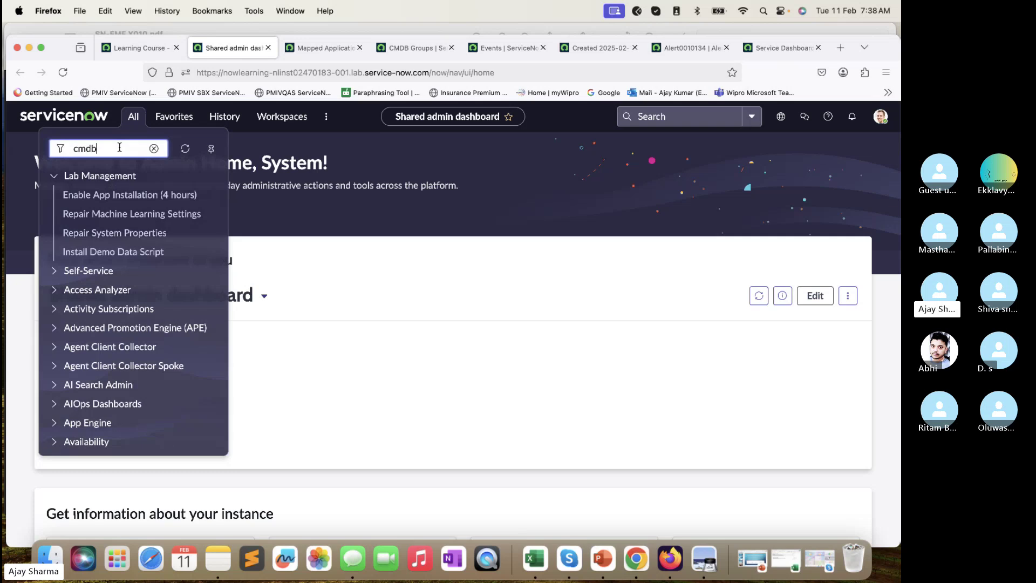
{"action": "key", "text": "BackSpace"}
{"action": "key", "text": "BackSpace"}
{"action": "key", "text": "BackSpace"}
{"action": "key", "text": "BackSpace"}
{"action": "type", "text": "s"}
{"action": "key", "text": "BackSpace"}
{"action": "type", "text": "c"}
{"action": "scroll", "coordinate": [159, 267], "scroll_direction": "down", "scroll_amount": 4}
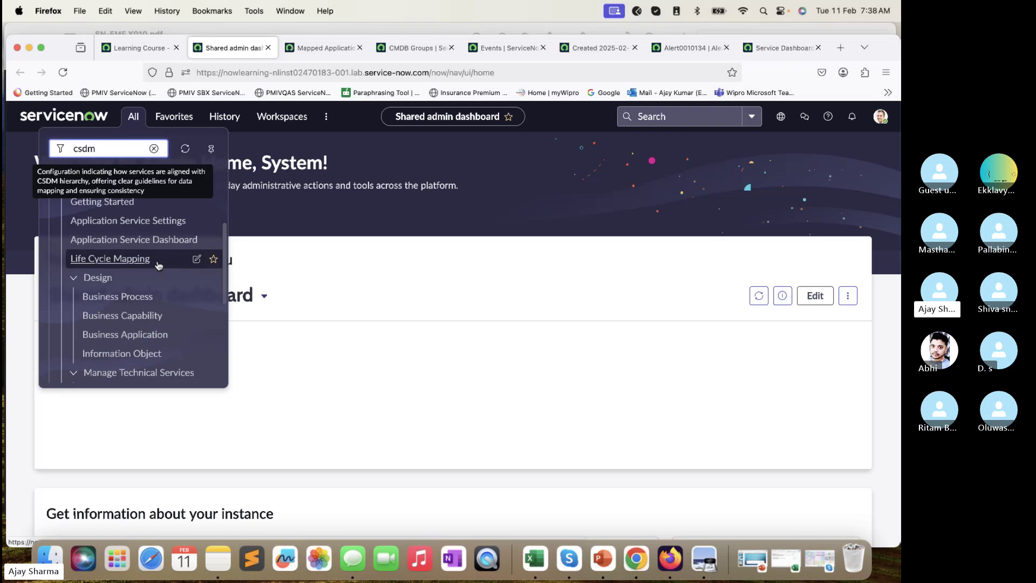
{"action": "scroll", "coordinate": [123, 351], "scroll_direction": "down", "scroll_amount": 3}
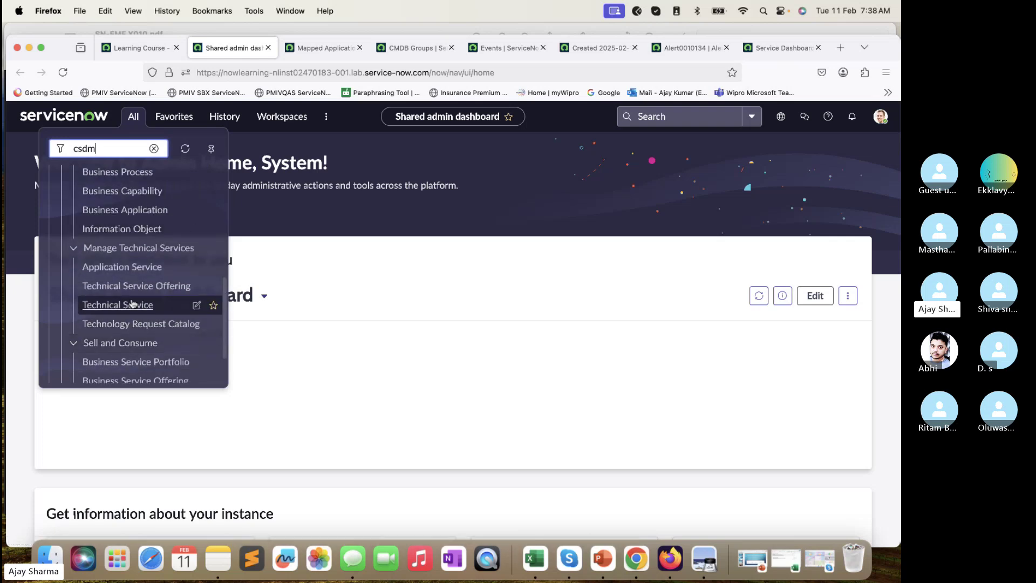
{"action": "left_click", "coordinate": [131, 272], "text": "super"}
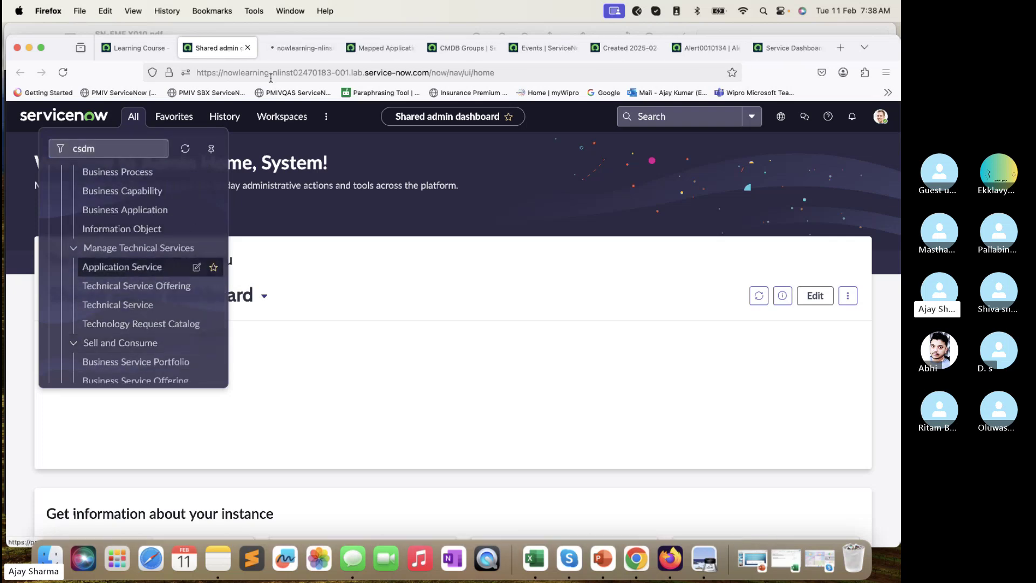
{"action": "left_click", "coordinate": [297, 49]}
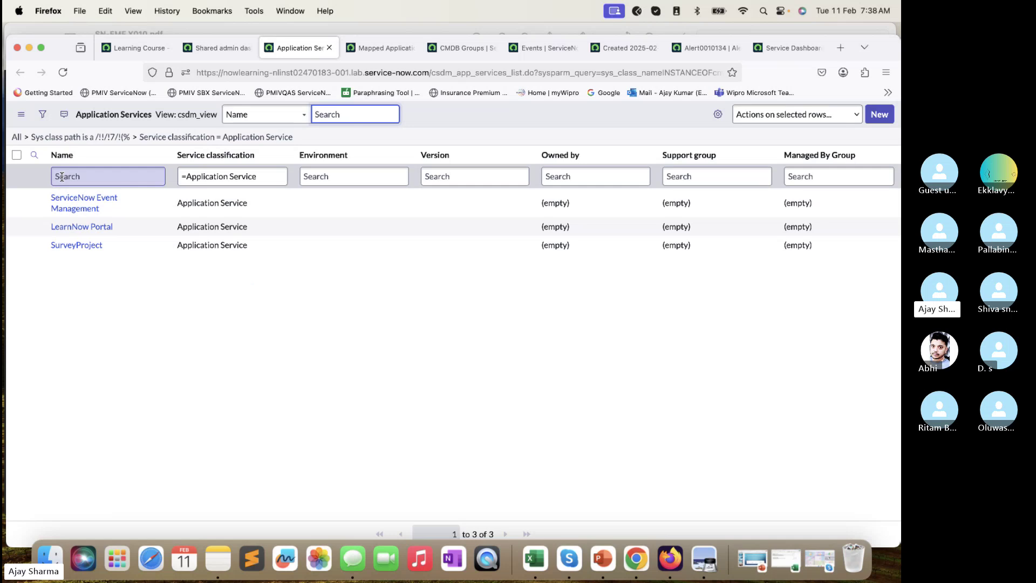
- Highlight the table name csdm_app_services in the Application Services list's URL, and compare it with the Mapped Application Services list
{"action": "mouse_move", "coordinate": [361, 41]}
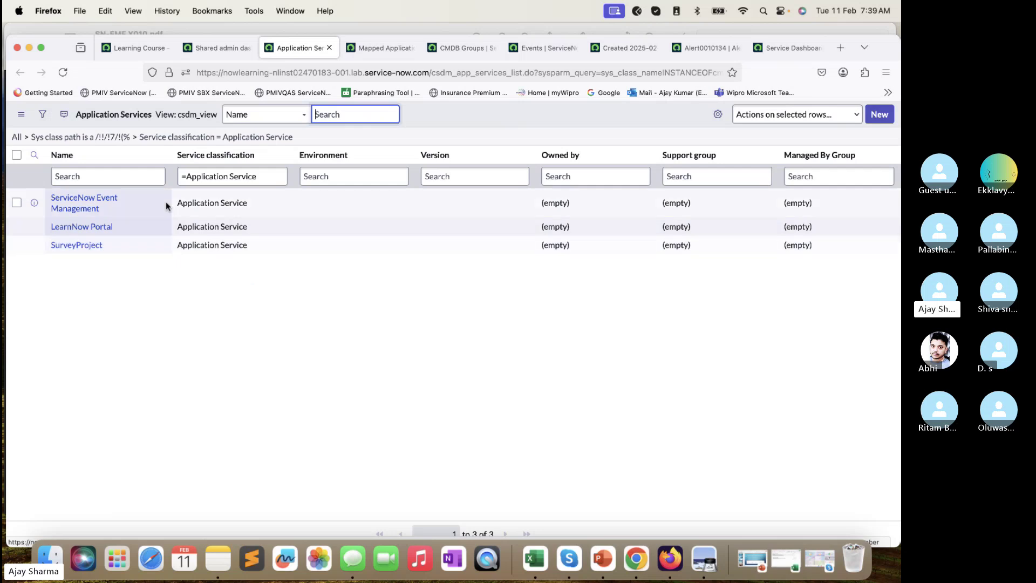
{"action": "left_click_drag", "start_coordinate": [430, 76], "coordinate": [506, 71]}
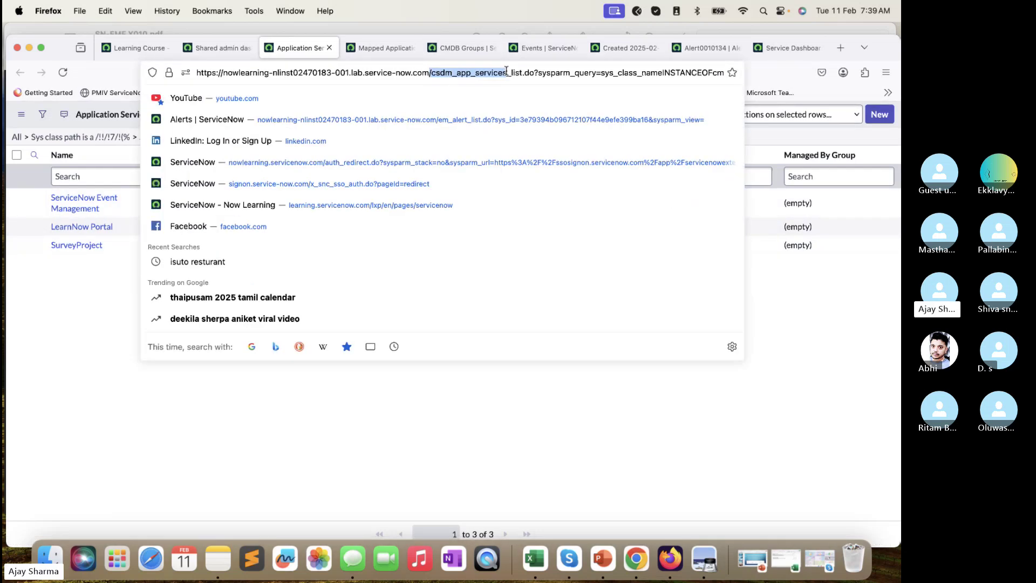
{"action": "left_click", "coordinate": [369, 49]}
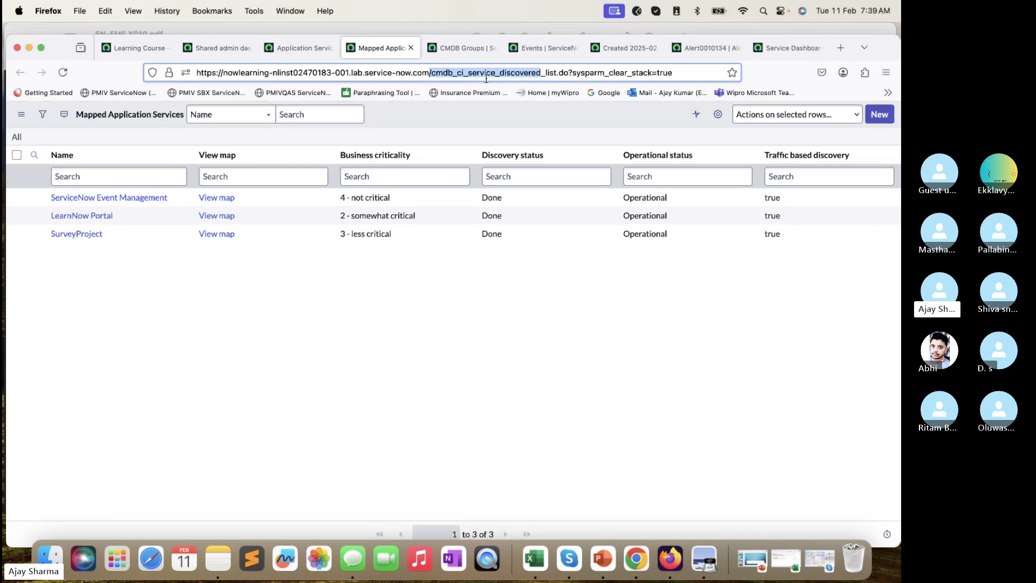
- Glance at the lab guide in Preview, close the Mapped Application Services and Application Services tabs in Firefox, and show the CMDB Groups list
{"action": "left_click", "coordinate": [398, 28]}
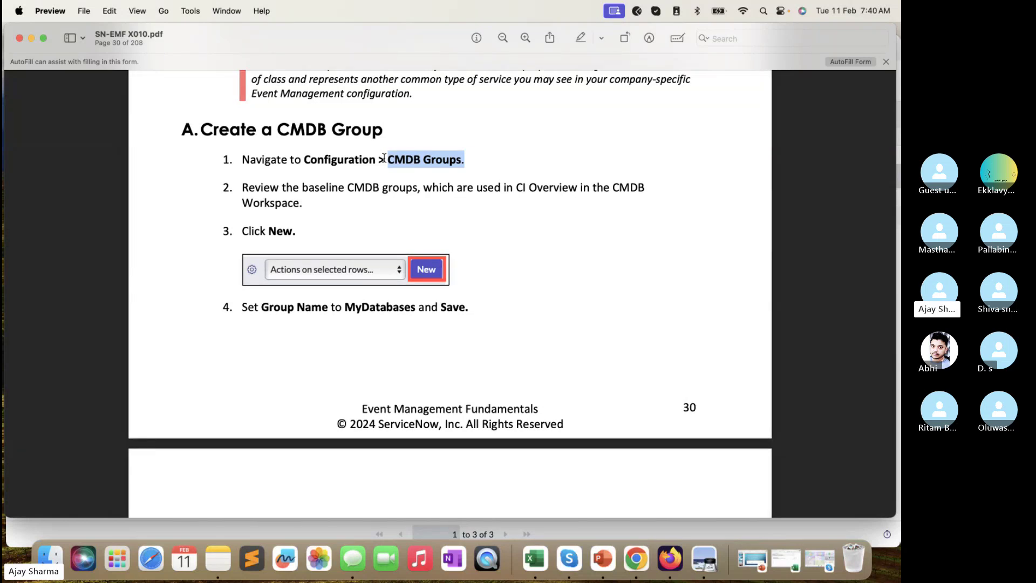
{"action": "left_click", "coordinate": [344, 523]}
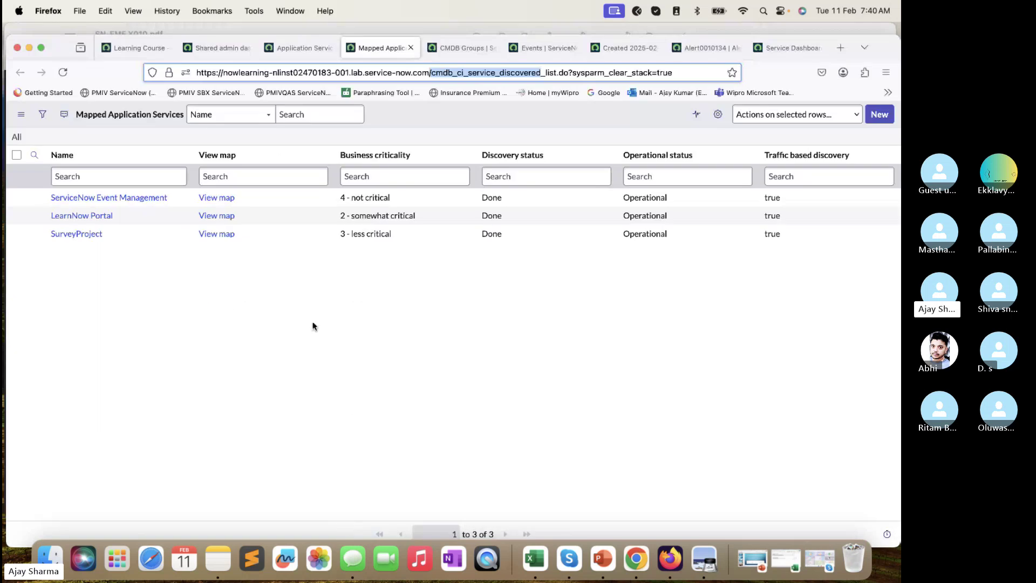
{"action": "left_click", "coordinate": [411, 47]}
{"action": "left_click", "coordinate": [328, 50]}
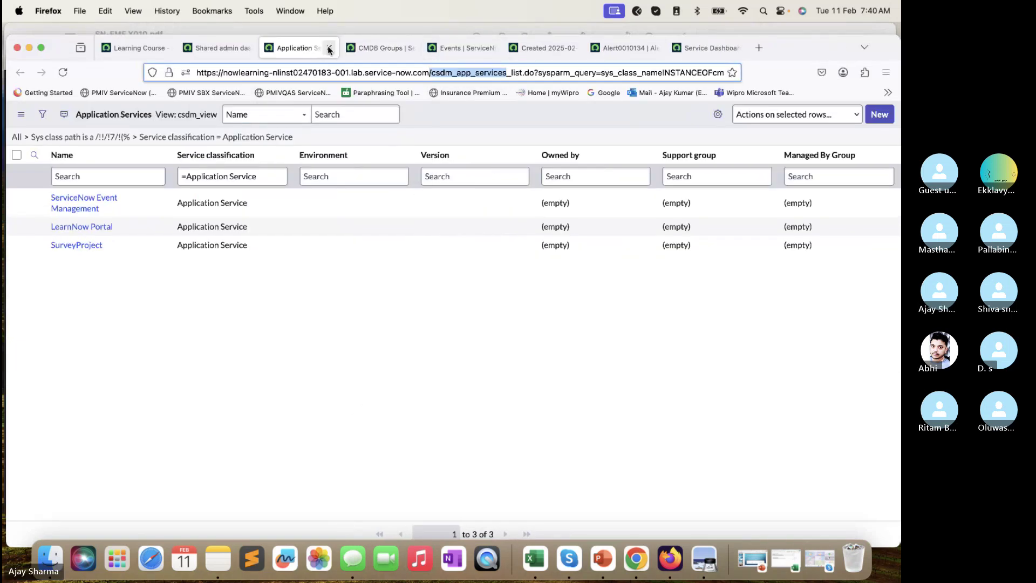
{"action": "left_click", "coordinate": [329, 50]}
{"action": "left_click", "coordinate": [211, 47]}
{"action": "left_click", "coordinate": [300, 50]}
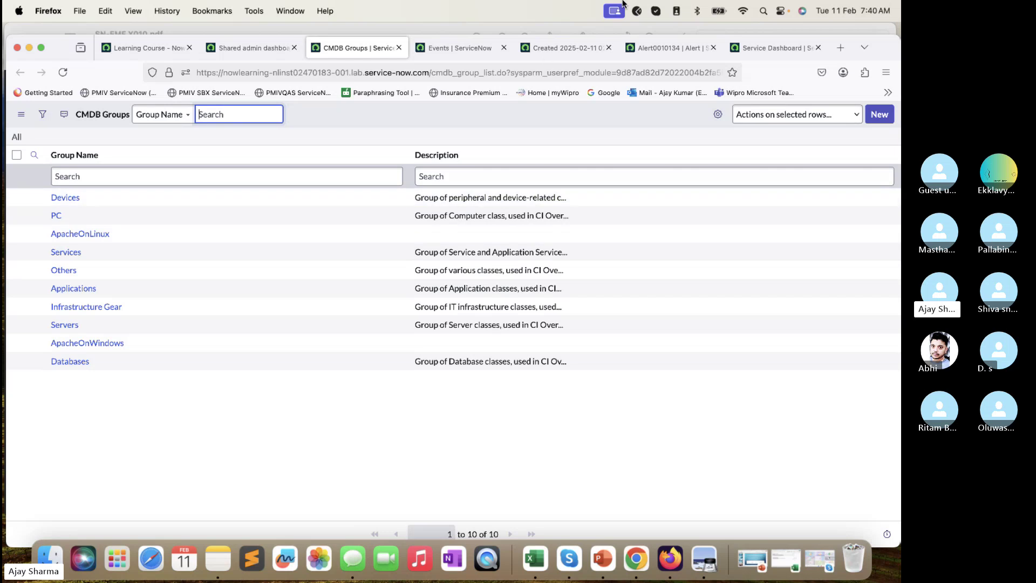
- Switch to the lab guide in Preview and copy the group name MyDatabases from step 4 of section A
{"action": "left_click", "coordinate": [367, 30]}
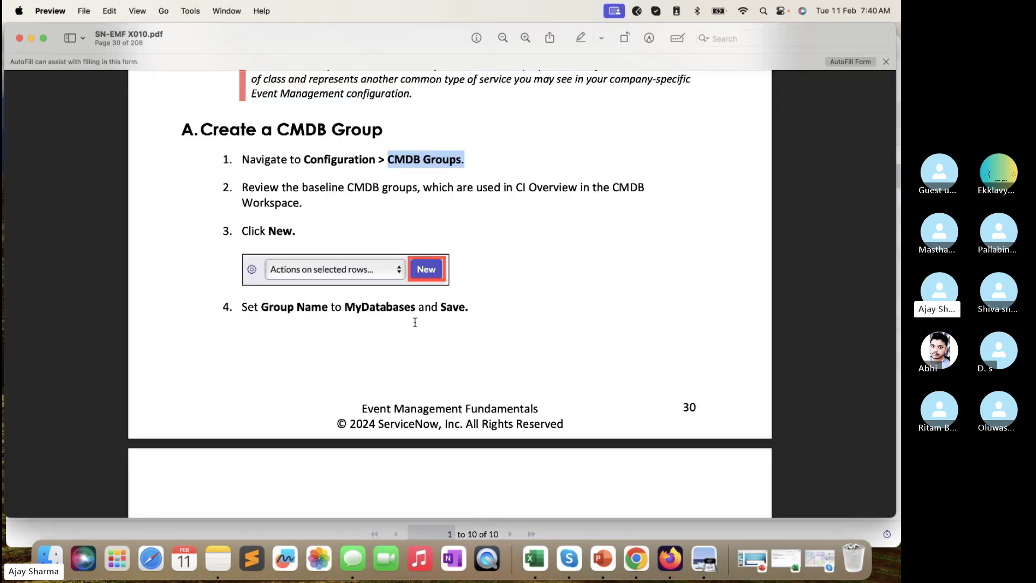
{"action": "scroll", "coordinate": [415, 322], "scroll_direction": "down", "scroll_amount": 5}
{"action": "scroll", "coordinate": [415, 322], "scroll_direction": "up", "scroll_amount": 3}
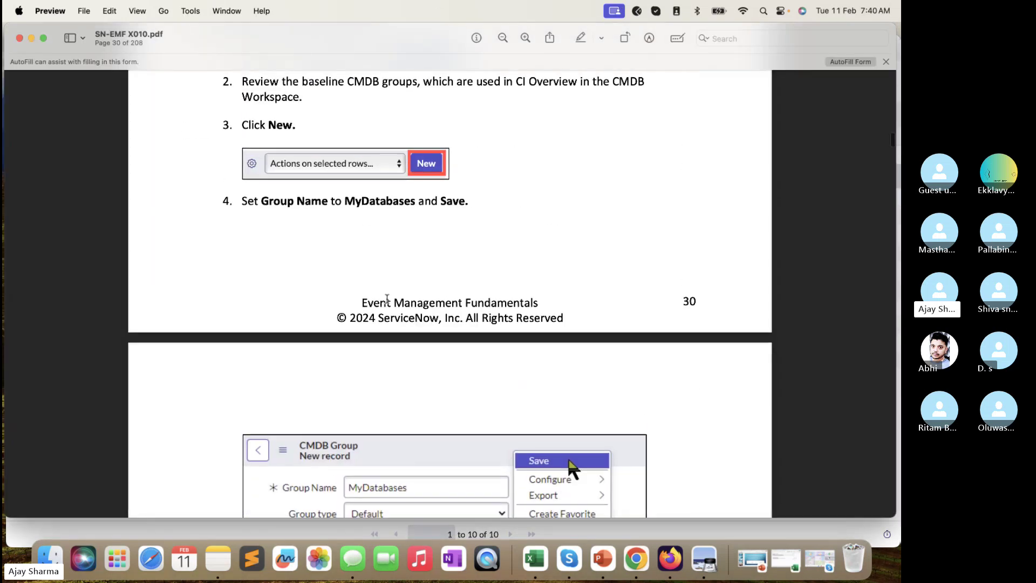
{"action": "double_click", "coordinate": [417, 201]}
{"action": "key", "text": "super+c"}
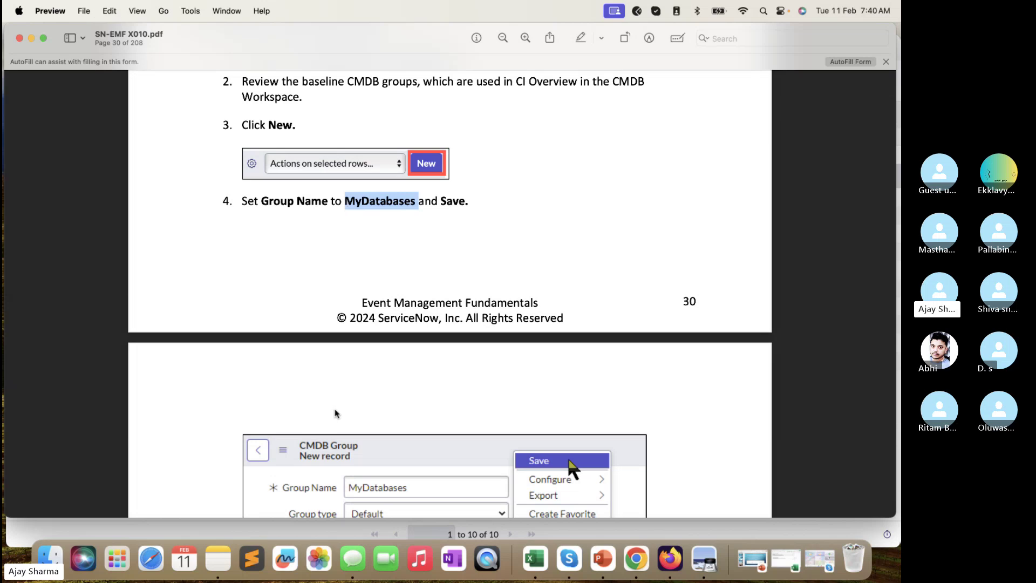
- Return to Firefox, start a new CMDB group record, and set its Group Name to MyDatabases
{"action": "left_click", "coordinate": [313, 530]}
{"action": "left_click", "coordinate": [889, 119]}
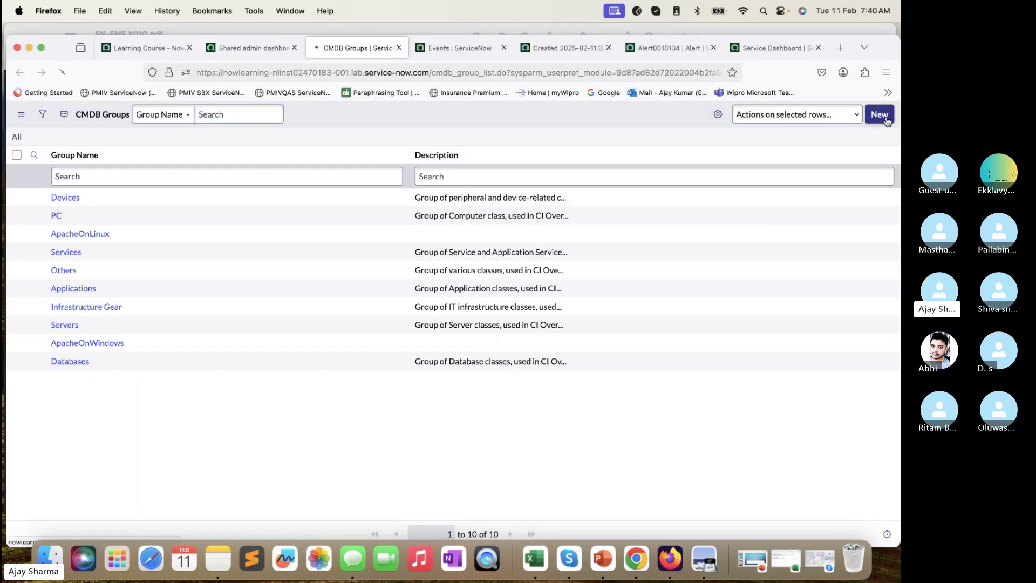
{"action": "left_click", "coordinate": [376, 180]}
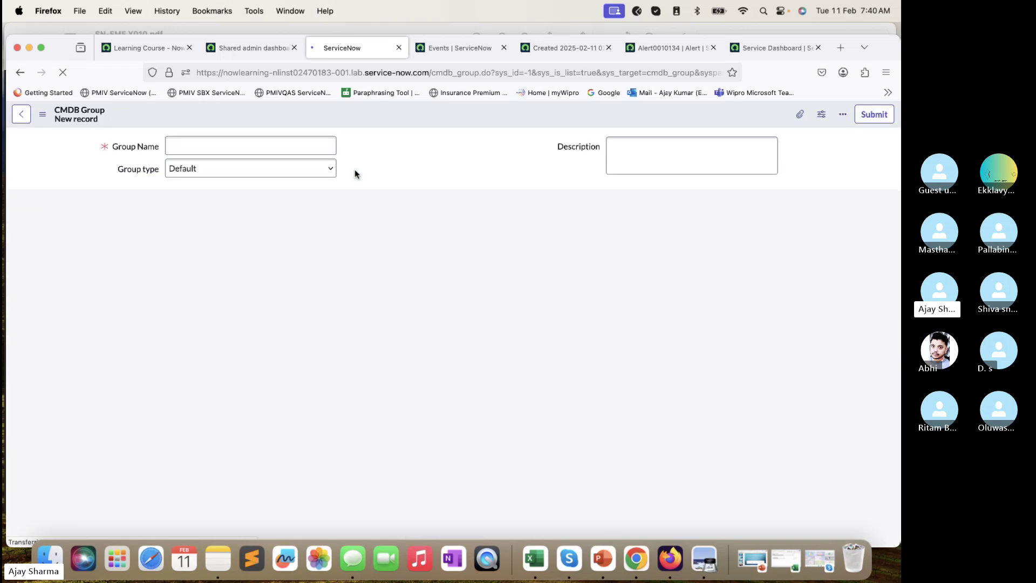
{"action": "key", "text": "super+v"}
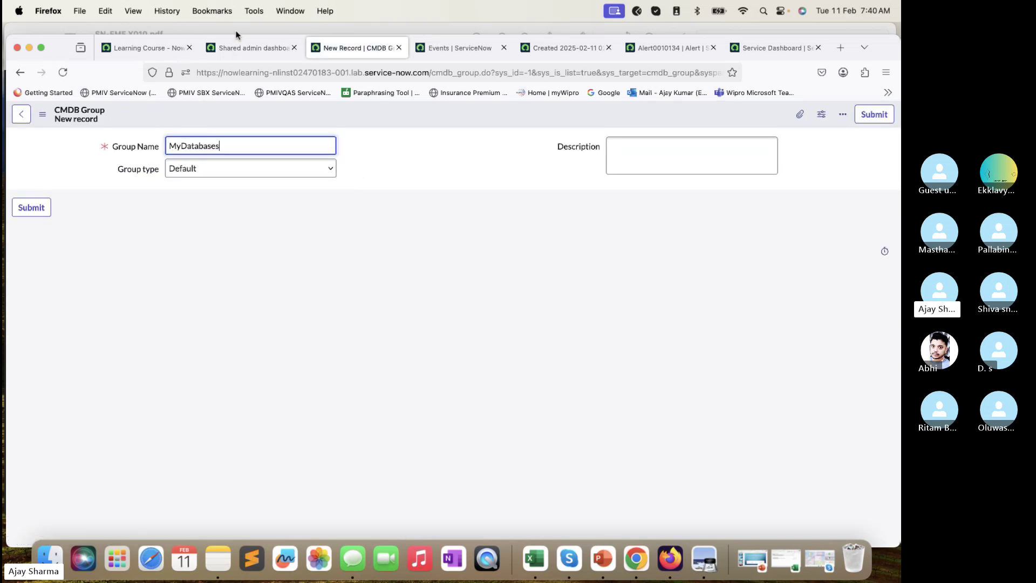
- Read on to step 5 of the lab guide in Preview, return to Firefox, and submit the MyDatabases CMDB group
{"action": "left_click", "coordinate": [267, 31]}
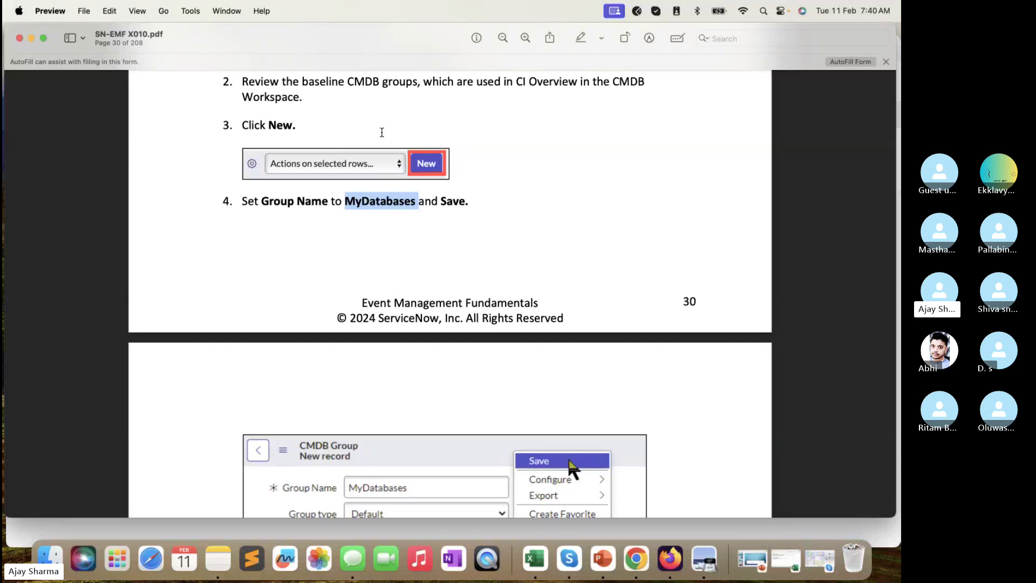
{"action": "scroll", "coordinate": [392, 194], "scroll_direction": "down", "scroll_amount": 3}
{"action": "scroll", "coordinate": [426, 304], "scroll_direction": "down", "scroll_amount": 10}
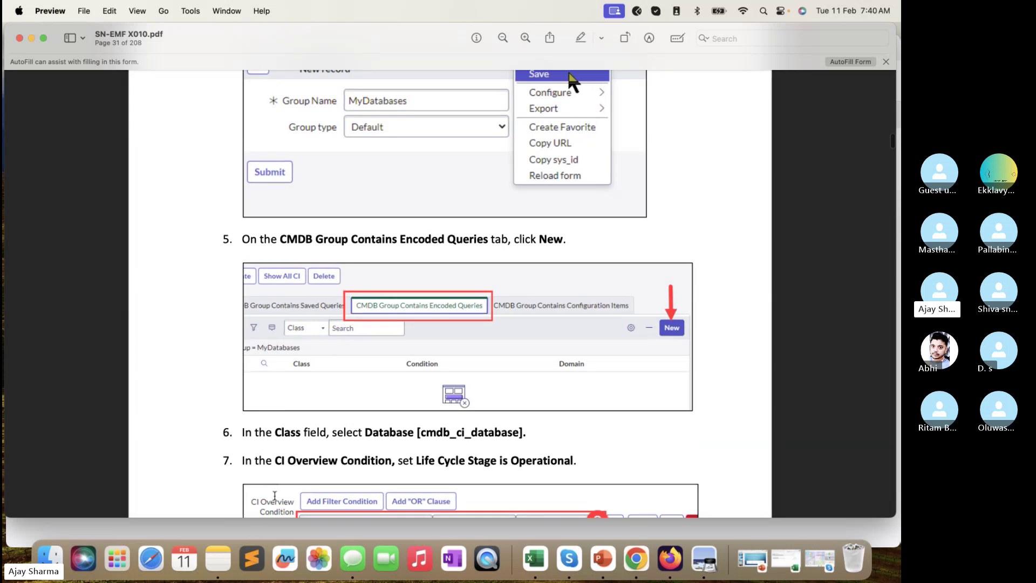
{"action": "left_click", "coordinate": [262, 530]}
{"action": "left_click", "coordinate": [871, 115]}
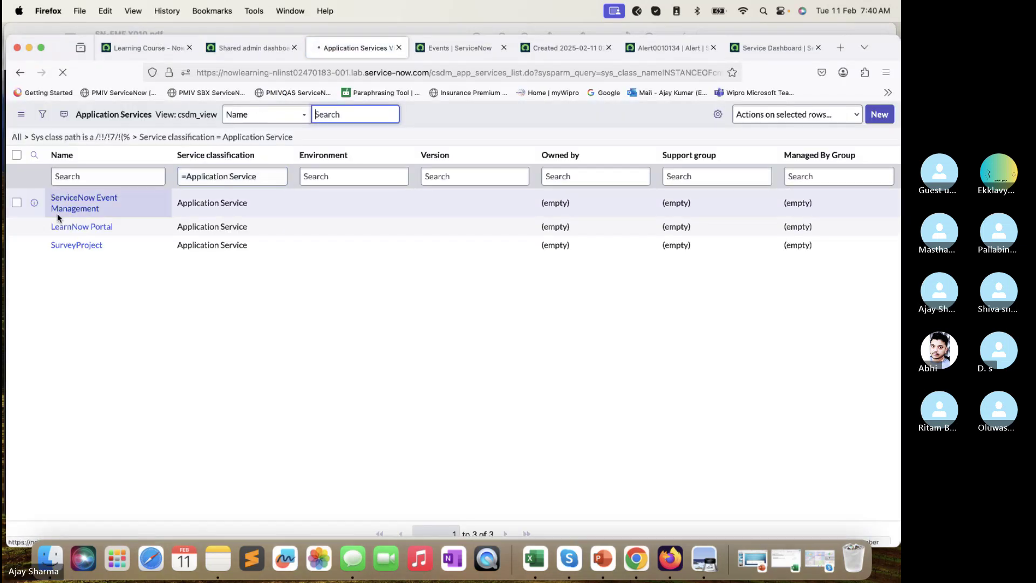
- Go back to the CMDB Groups list and open the MyDatabases group record
{"action": "left_click", "coordinate": [20, 73]}
{"action": "left_click", "coordinate": [21, 73]}
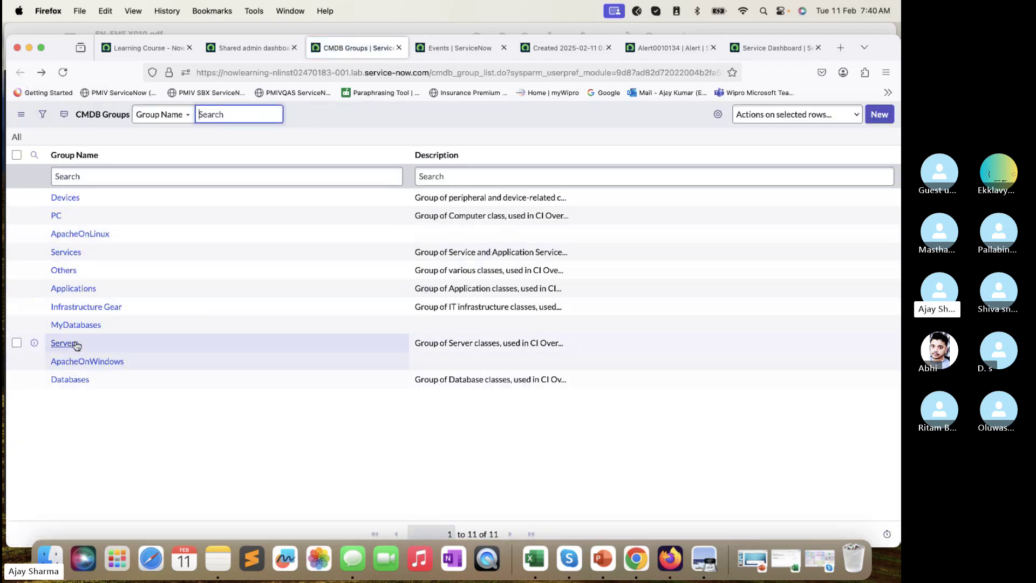
{"action": "left_click", "coordinate": [81, 326]}
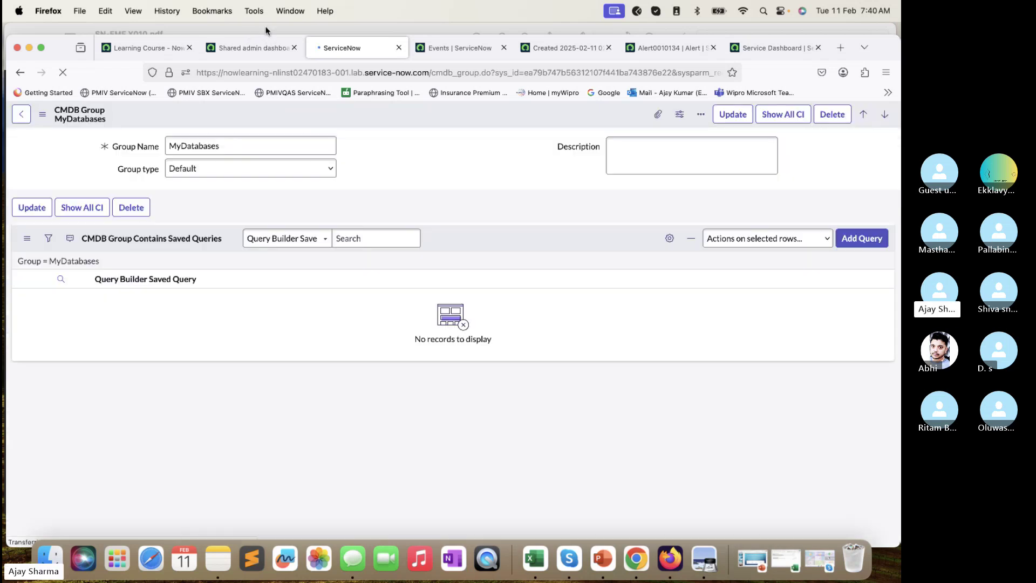
- Read steps 5 to 7 of the lab guide in Preview, and start a new encoded query for the MyDatabases group in Firefox
{"action": "left_click", "coordinate": [250, 30]}
{"action": "scroll", "coordinate": [404, 238], "scroll_direction": "down", "scroll_amount": 5}
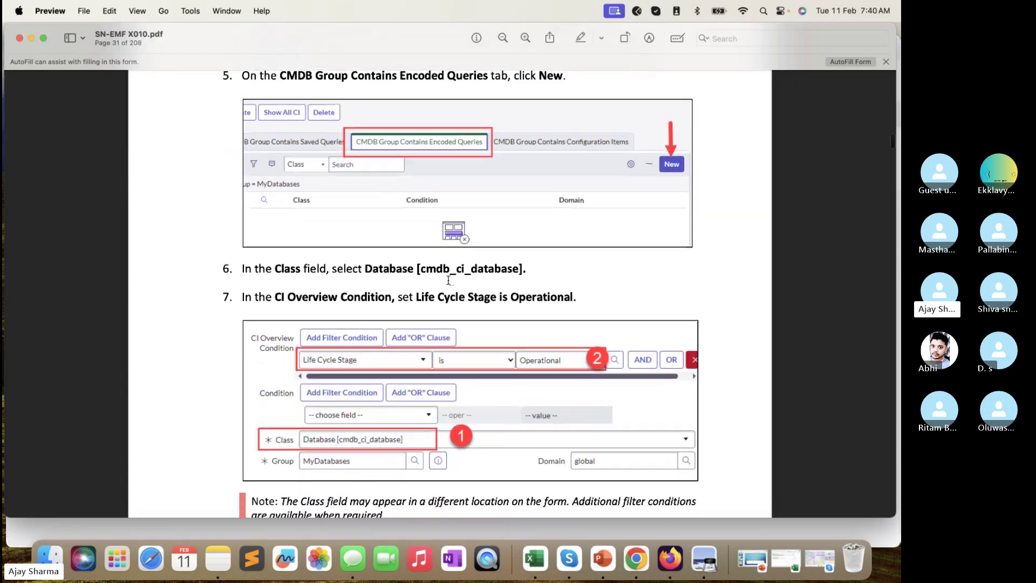
{"action": "scroll", "coordinate": [286, 269], "scroll_direction": "down", "scroll_amount": 1}
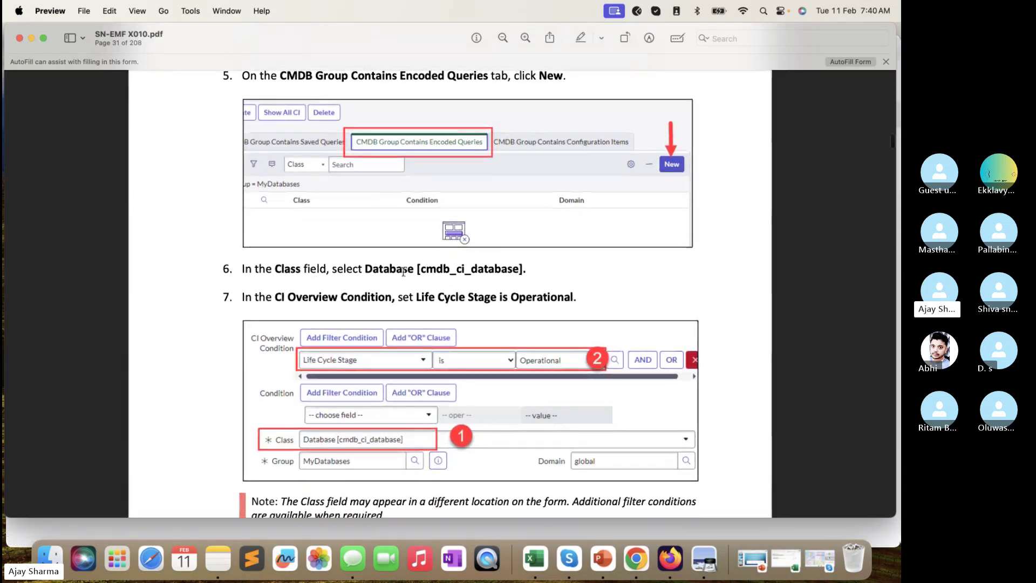
{"action": "scroll", "coordinate": [451, 272], "scroll_direction": "down", "scroll_amount": 2}
{"action": "scroll", "coordinate": [451, 271], "scroll_direction": "down", "scroll_amount": 4}
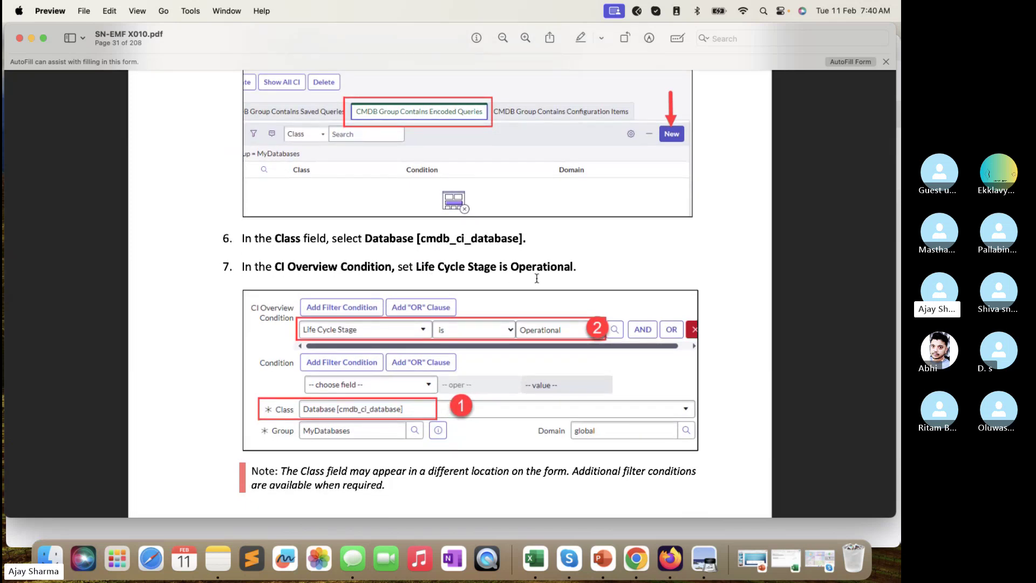
{"action": "left_click", "coordinate": [235, 529]}
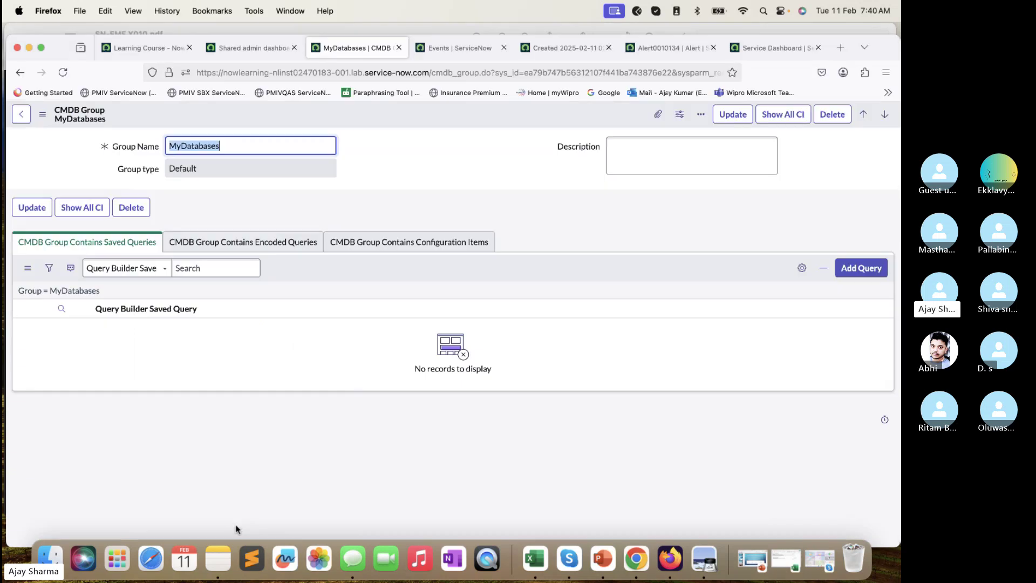
{"action": "left_click", "coordinate": [230, 249]}
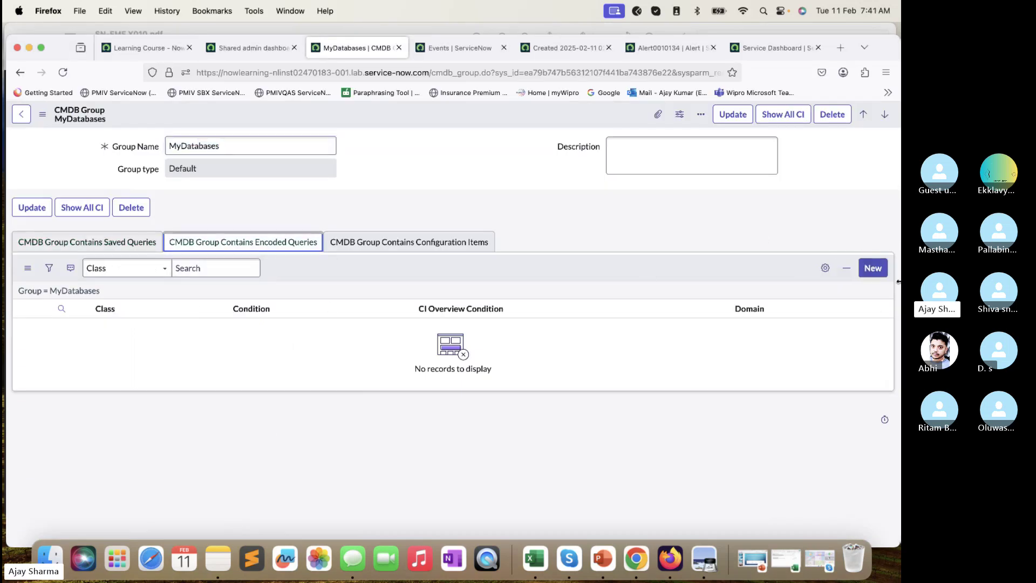
{"action": "left_click", "coordinate": [872, 267]}
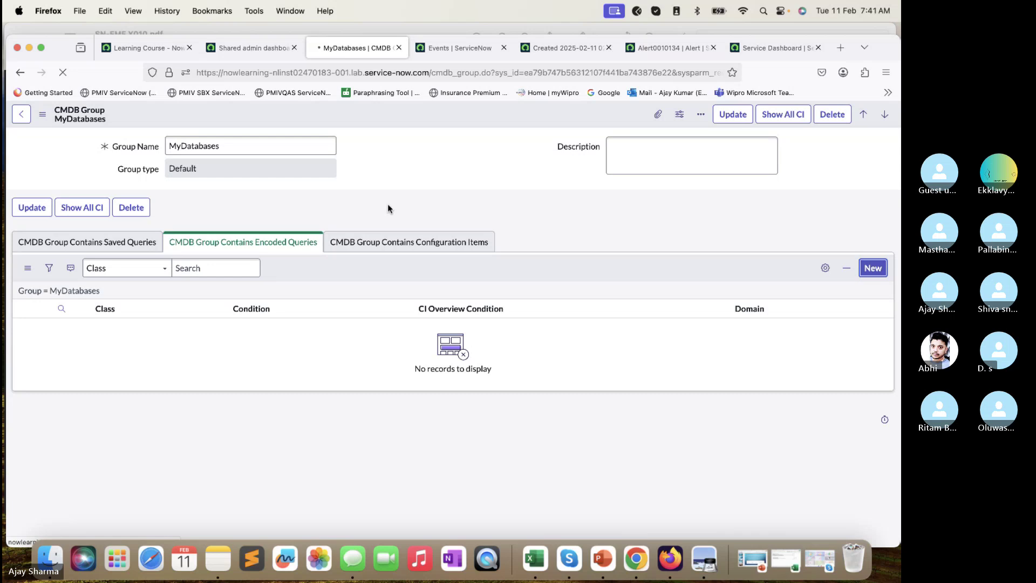
- Check step 6 of the lab guide in Preview, and set the encoded query's Class to Database [cmdb_ci_database] in Firefox
{"action": "left_click", "coordinate": [293, 26]}
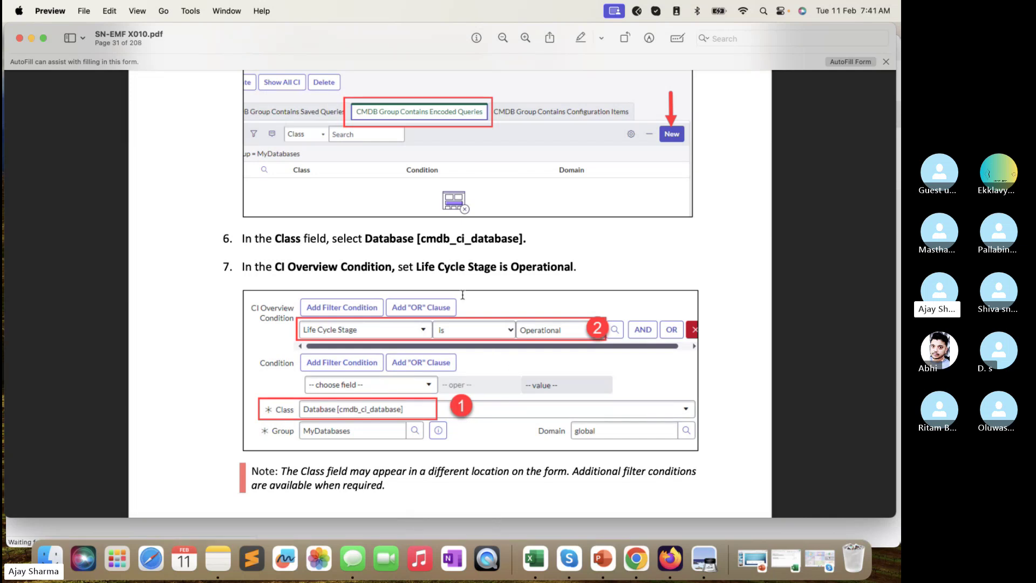
{"action": "left_click", "coordinate": [282, 526]}
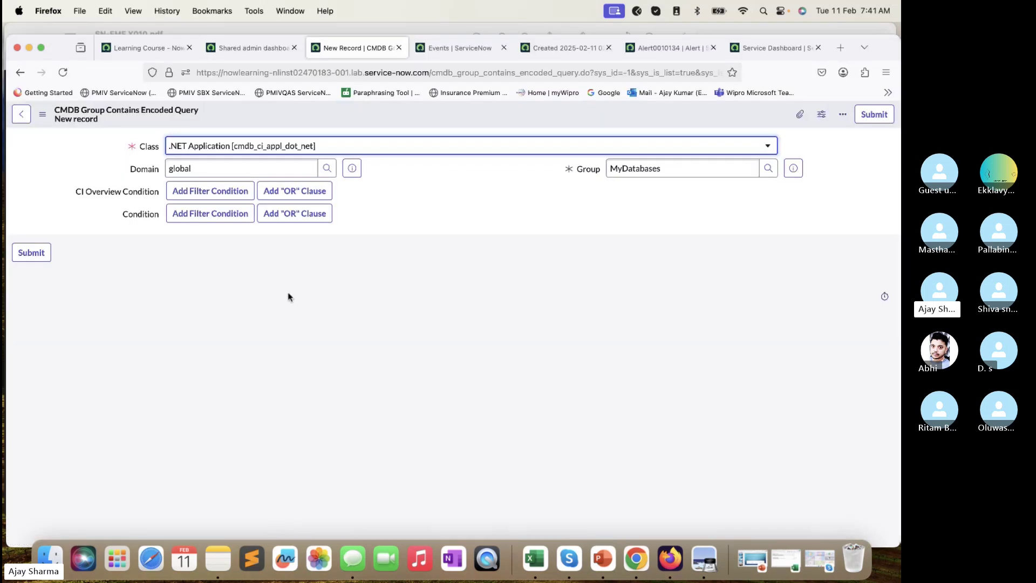
{"action": "left_click", "coordinate": [345, 145]}
{"action": "type", "text": "ata"}
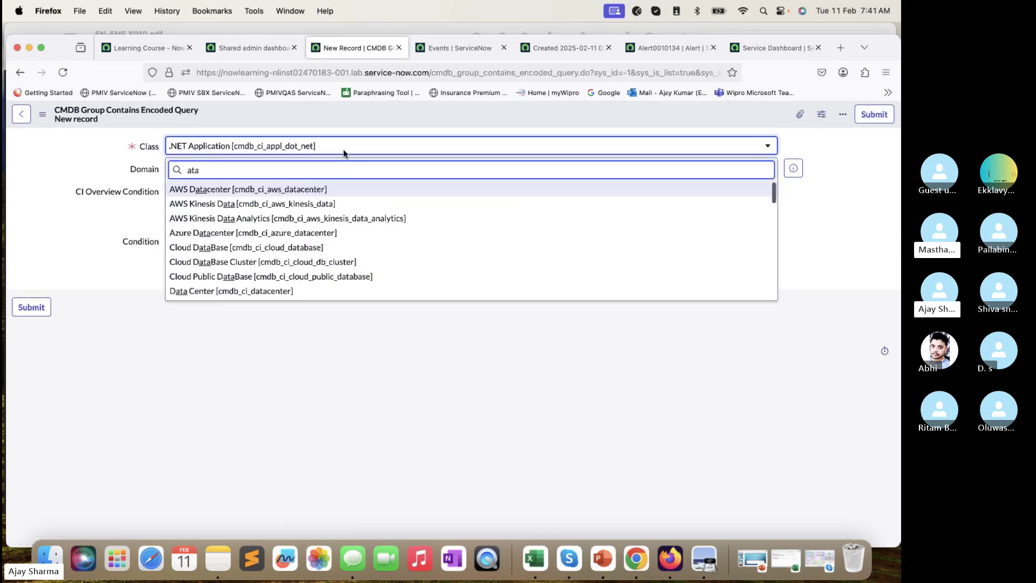
{"action": "key", "text": "BackSpace"}
{"action": "key", "text": "BackSpace"}
{"action": "key", "text": "BackSpace"}
{"action": "type", "text": "databa"}
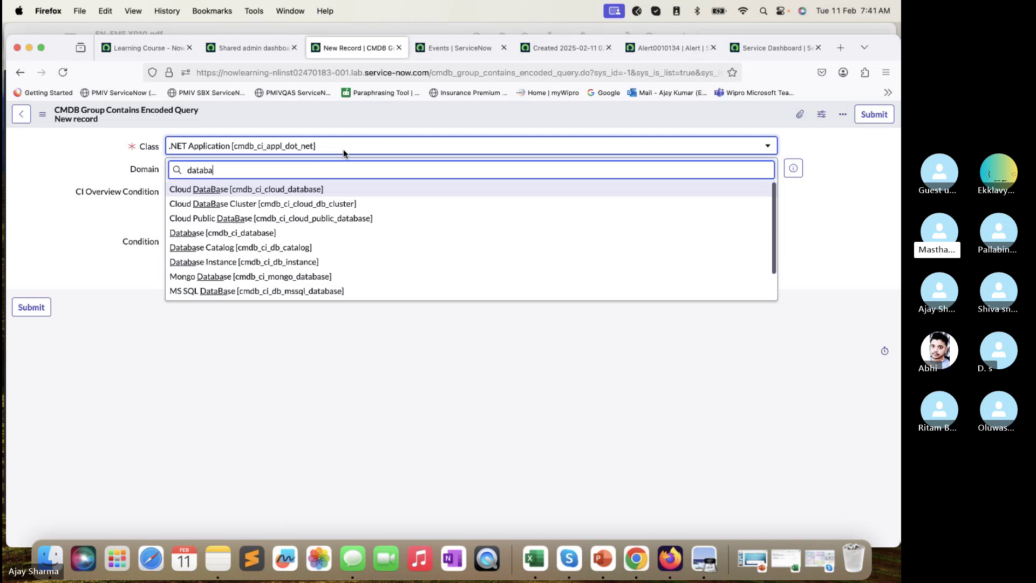
{"action": "type", "text": "se"}
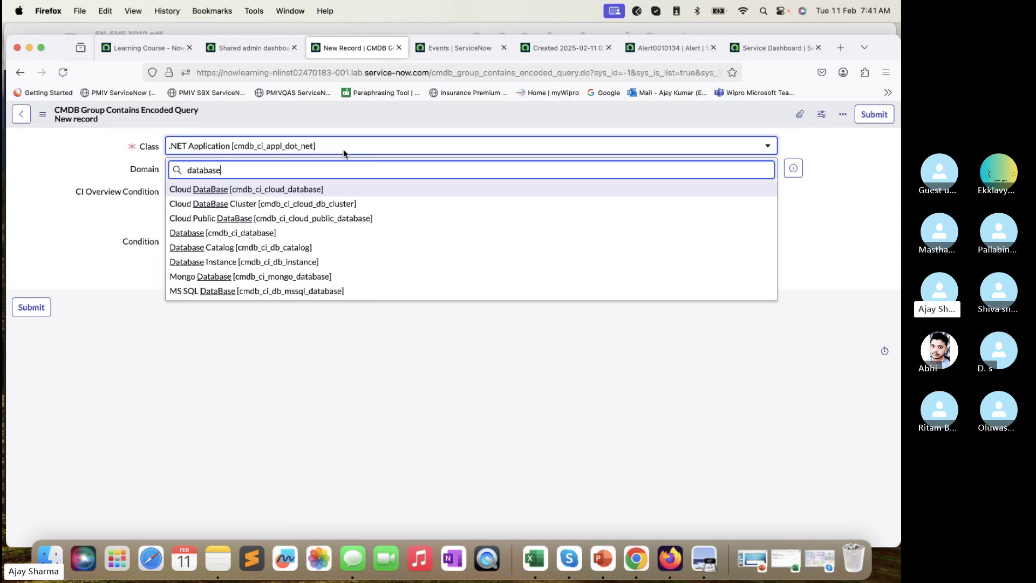
{"action": "left_click", "coordinate": [271, 235]}
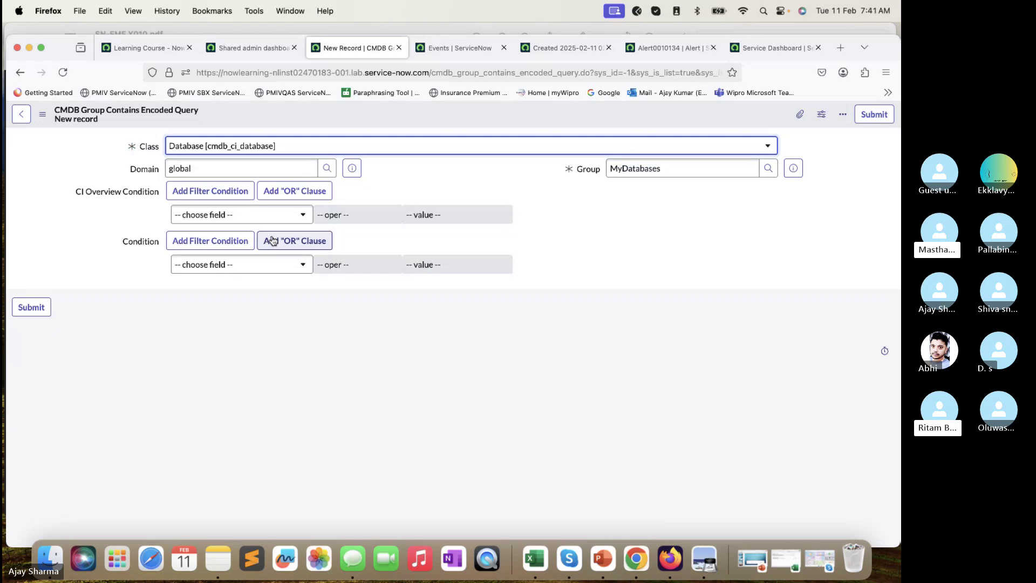
- Check step 7 of the lab guide in Preview, and choose Life Cycle Stage as the CI Overview Condition field in Firefox
{"action": "left_click", "coordinate": [392, 30]}
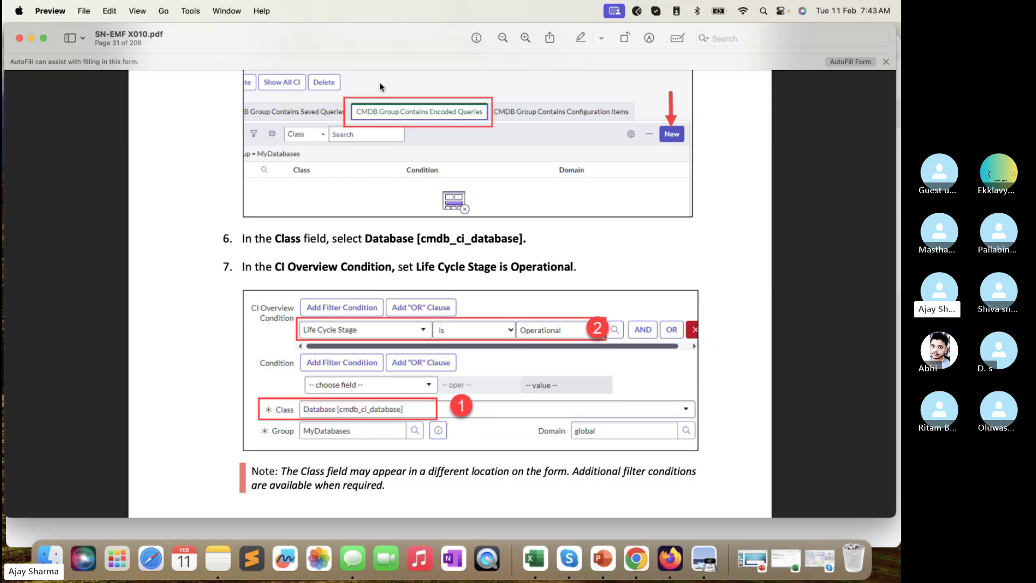
{"action": "left_click", "coordinate": [344, 526]}
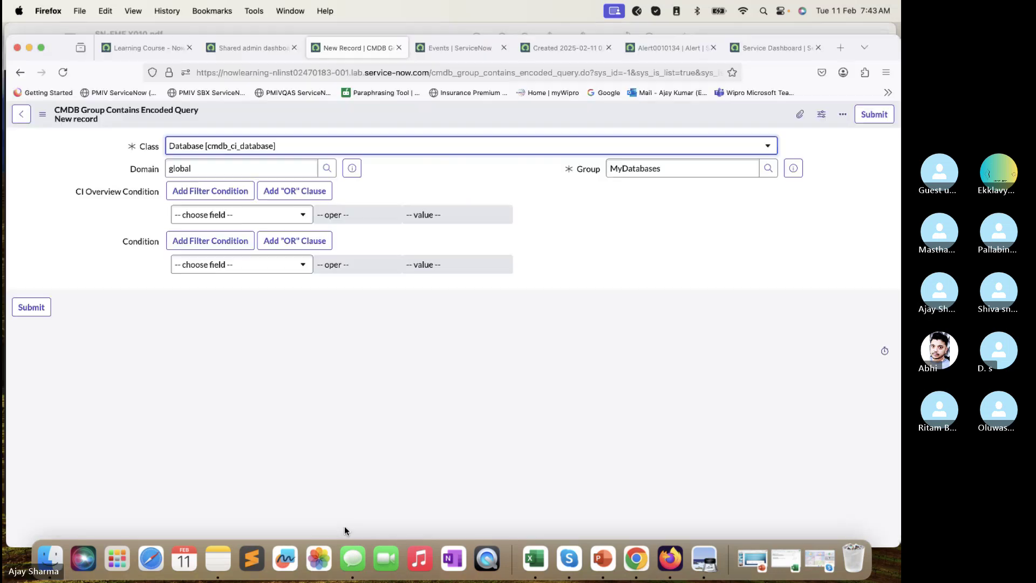
{"action": "left_click", "coordinate": [293, 216]}
{"action": "type", "text": "life"}
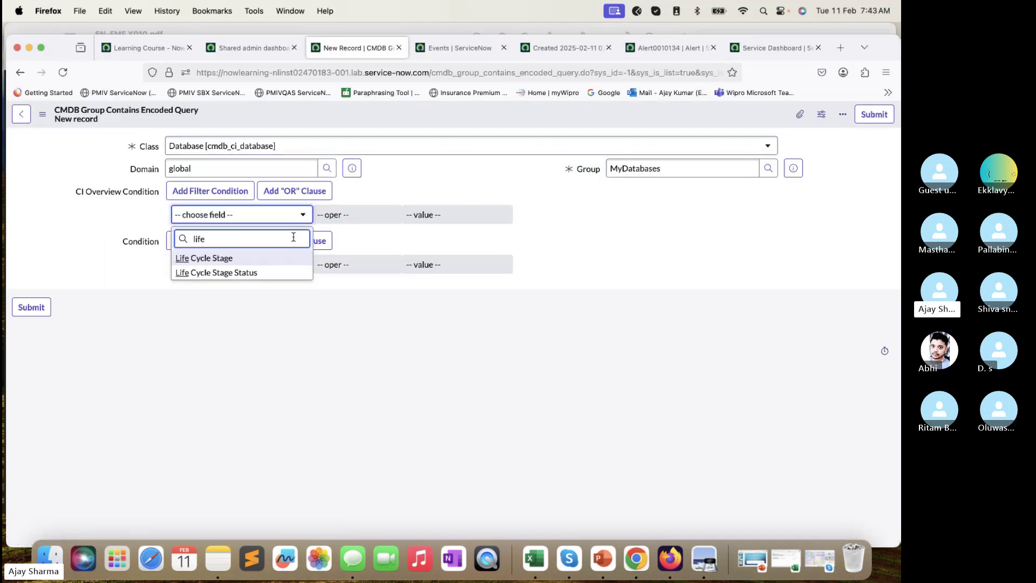
{"action": "key", "text": "Return"}
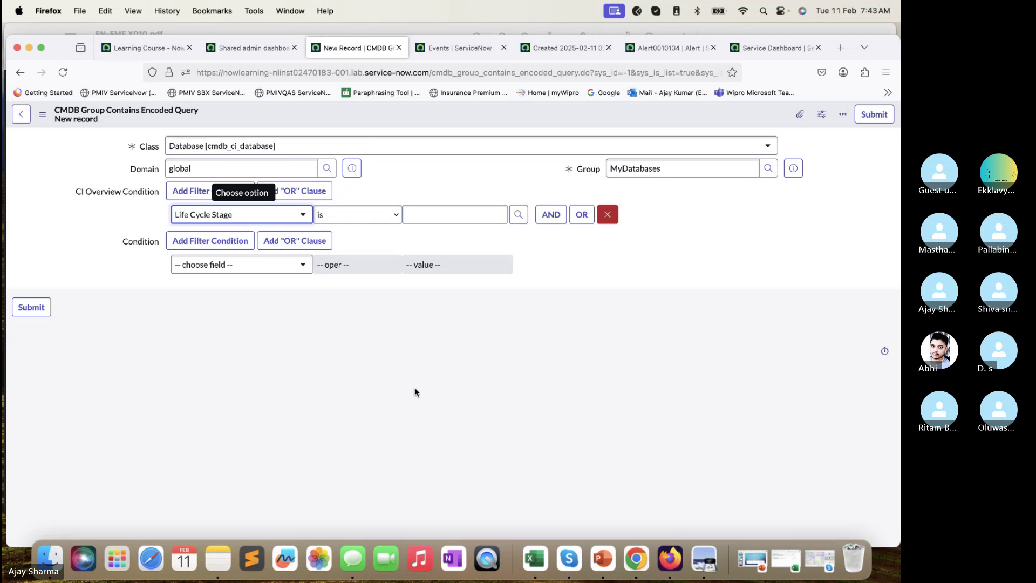
- Recheck the condition in the Preview lab guide, and set the Life Cycle Stage value of the CI Overview Condition to Operational in Firefox
{"action": "left_click", "coordinate": [393, 31]}
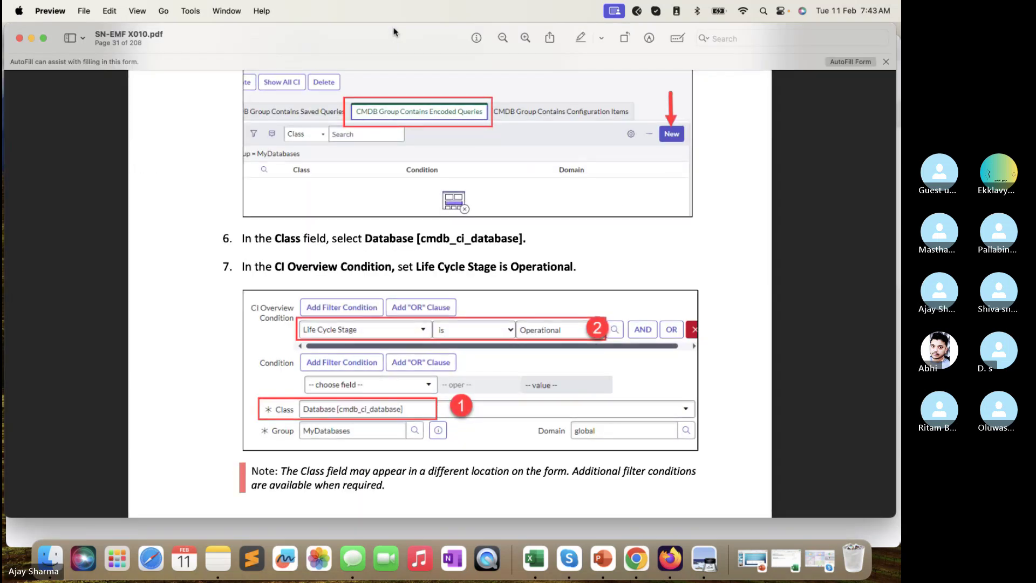
{"action": "left_click", "coordinate": [433, 524]}
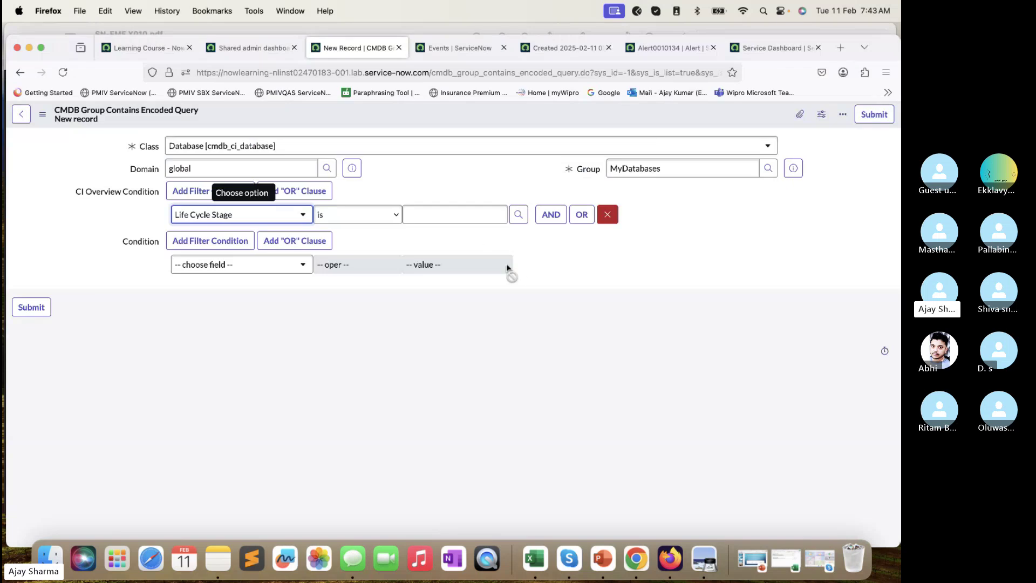
{"action": "left_click", "coordinate": [468, 218]}
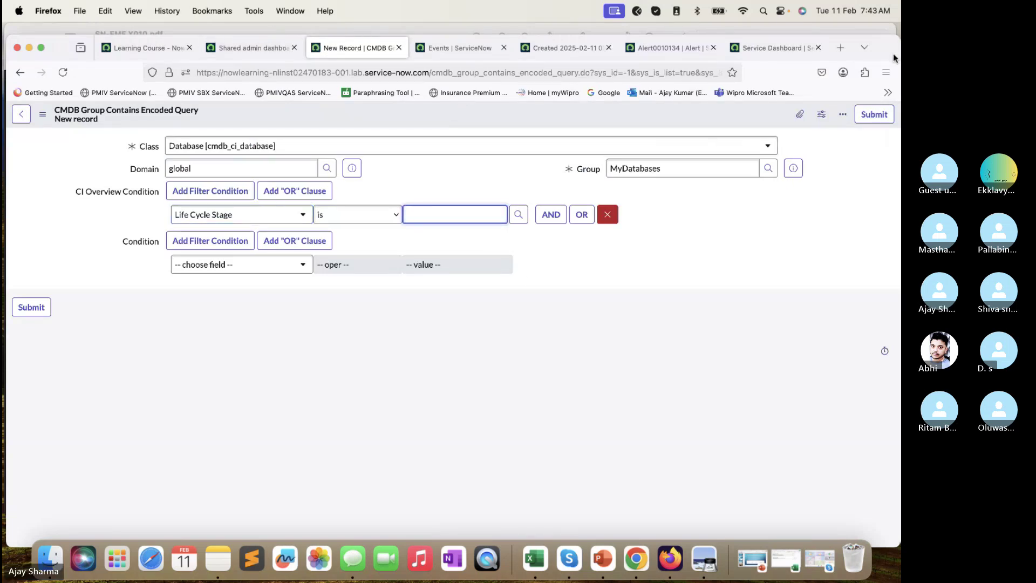
{"action": "left_click", "coordinate": [358, 33]}
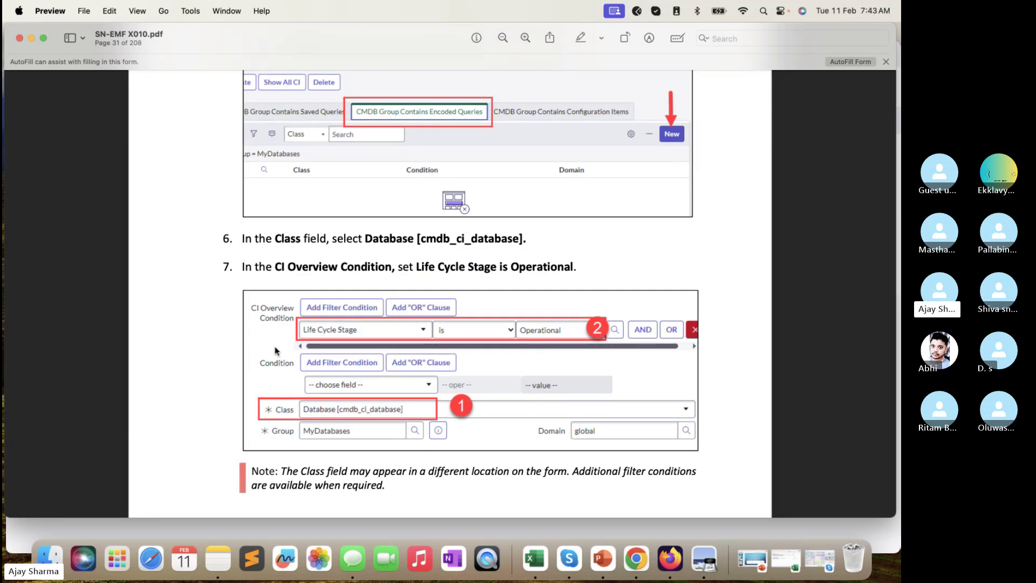
{"action": "left_click", "coordinate": [321, 534]}
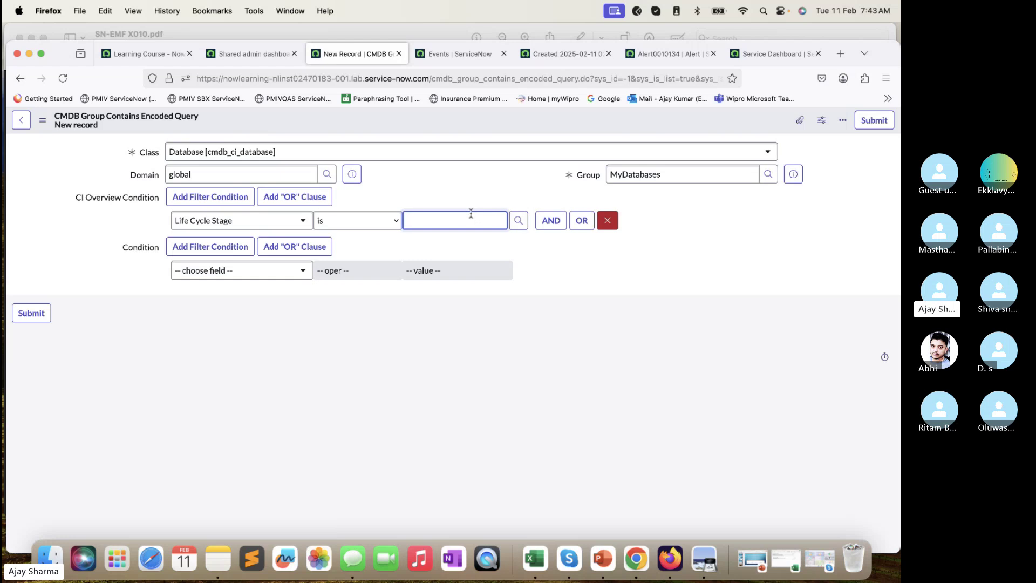
{"action": "left_click", "coordinate": [412, 36]}
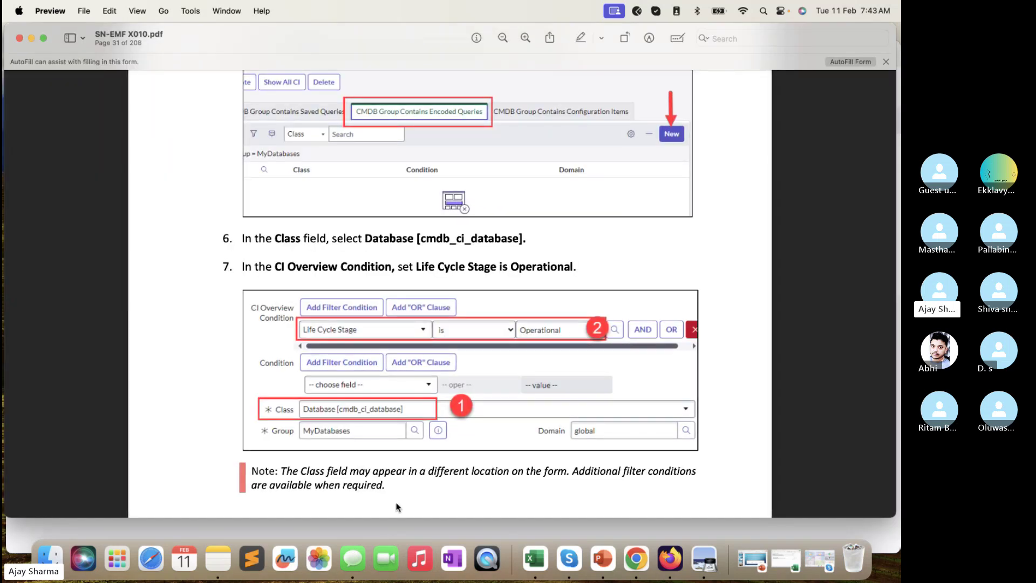
{"action": "left_click", "coordinate": [388, 528]}
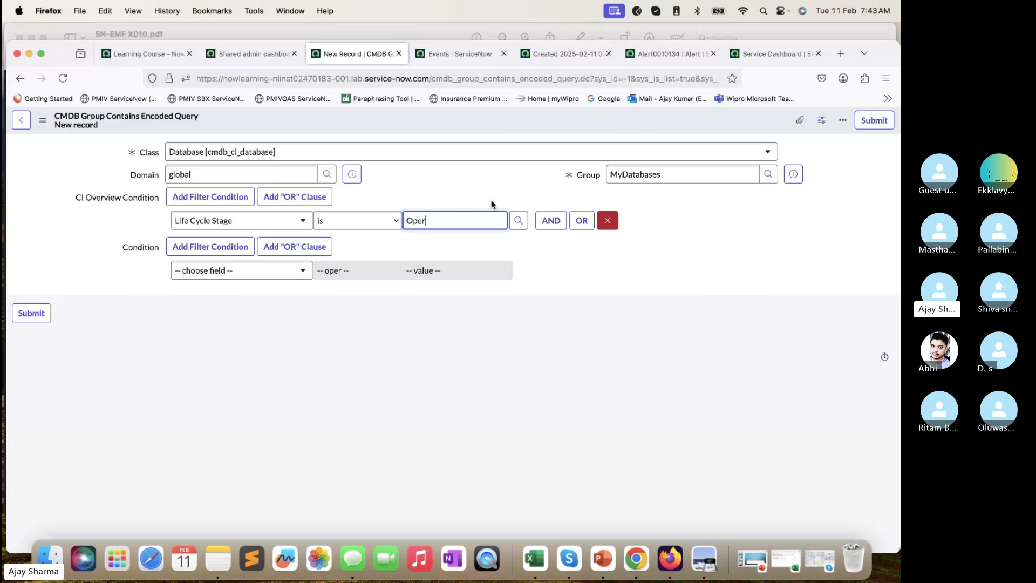
{"action": "type", "text": "tional"}
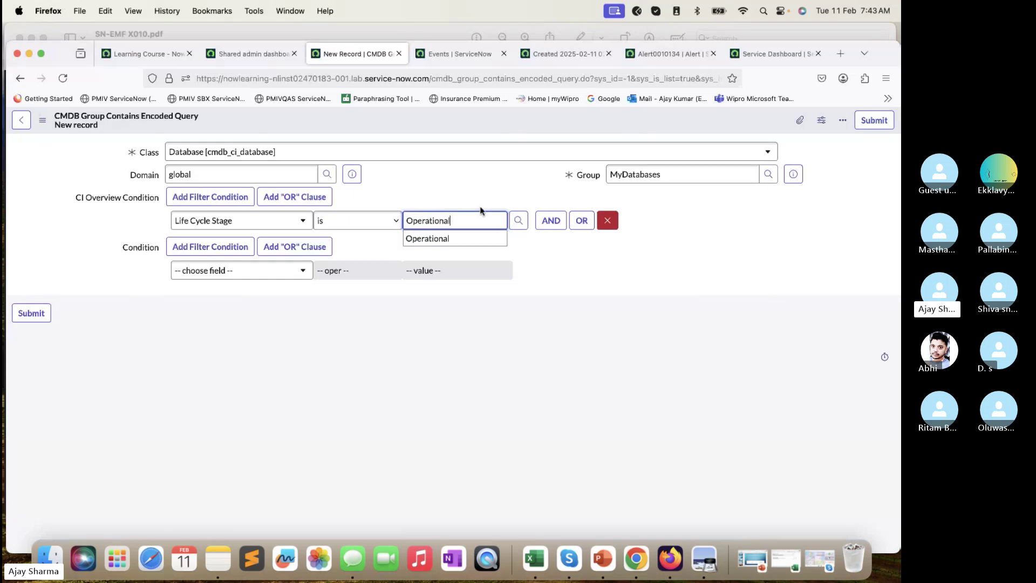
{"action": "left_click", "coordinate": [460, 239]}
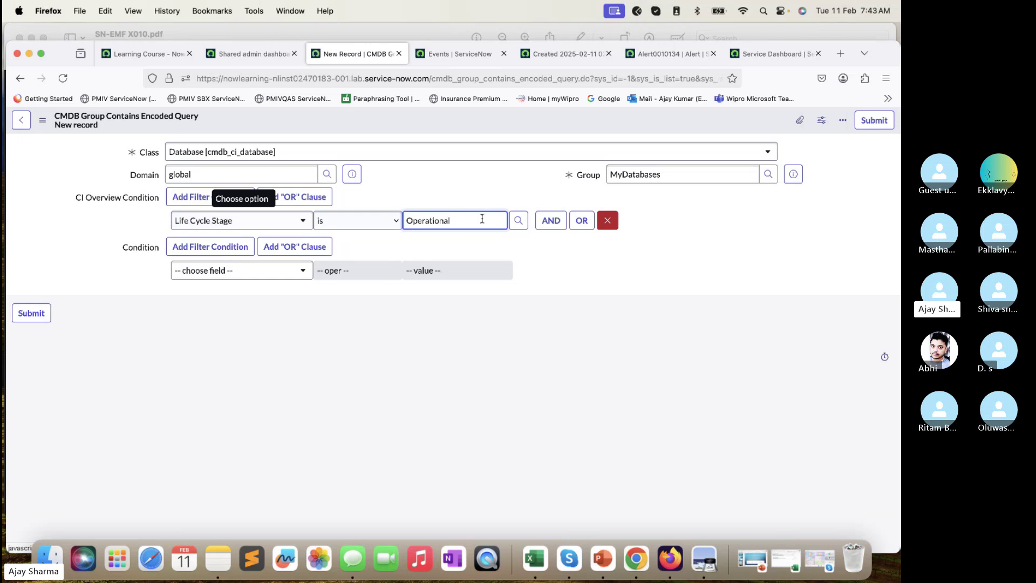
- Check the lab guide in Preview and submit the new encoded query record for the MyDatabases group in Firefox
{"action": "left_click", "coordinate": [387, 37]}
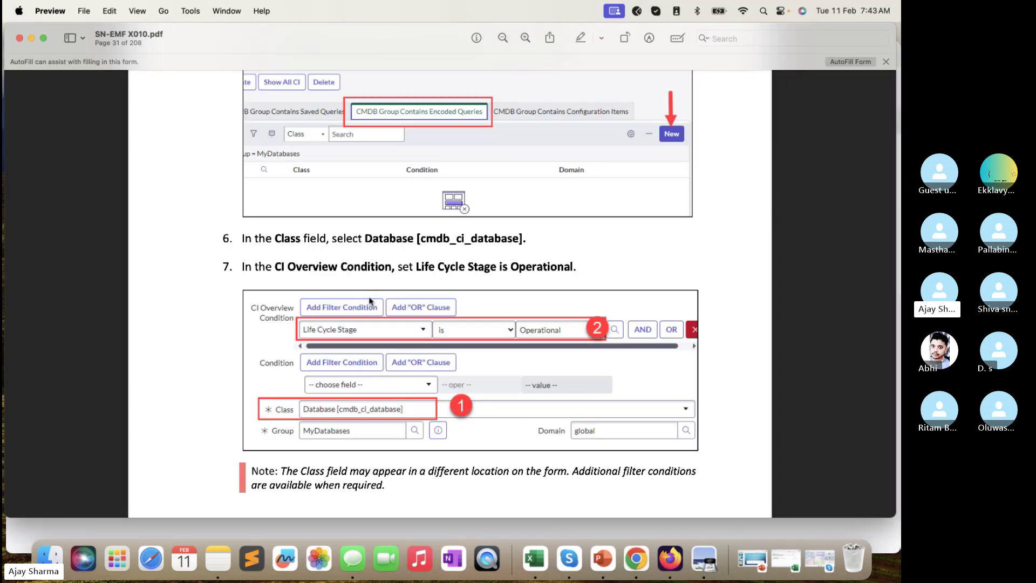
{"action": "scroll", "coordinate": [370, 300], "scroll_direction": "down", "scroll_amount": 5}
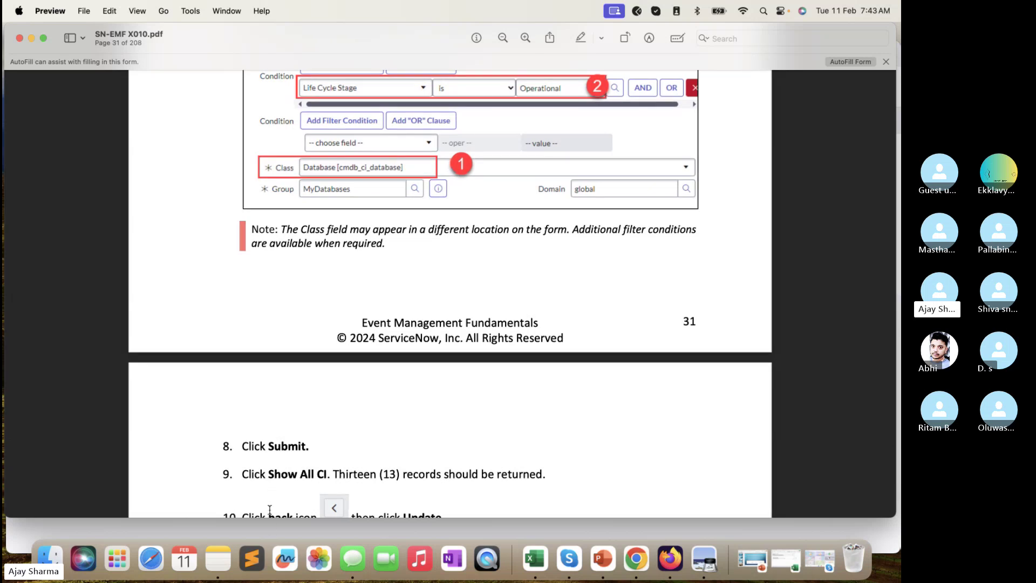
{"action": "left_click", "coordinate": [266, 534]}
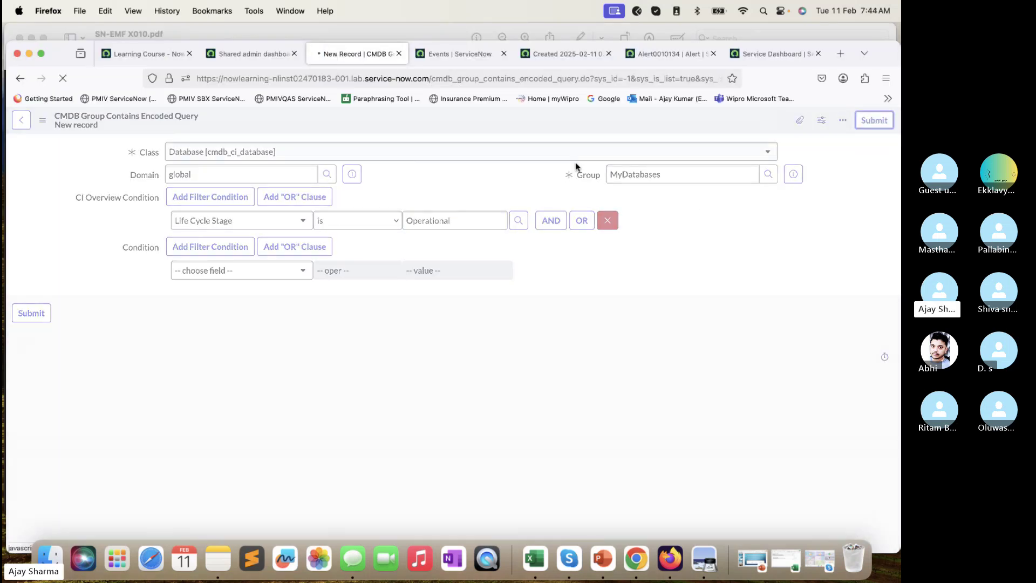
- Read the following lab guide instructions in Preview, and show all CIs of the MyDatabases group in Firefox
{"action": "left_click", "coordinate": [435, 26]}
{"action": "scroll", "coordinate": [530, 344], "scroll_direction": "down", "scroll_amount": 3}
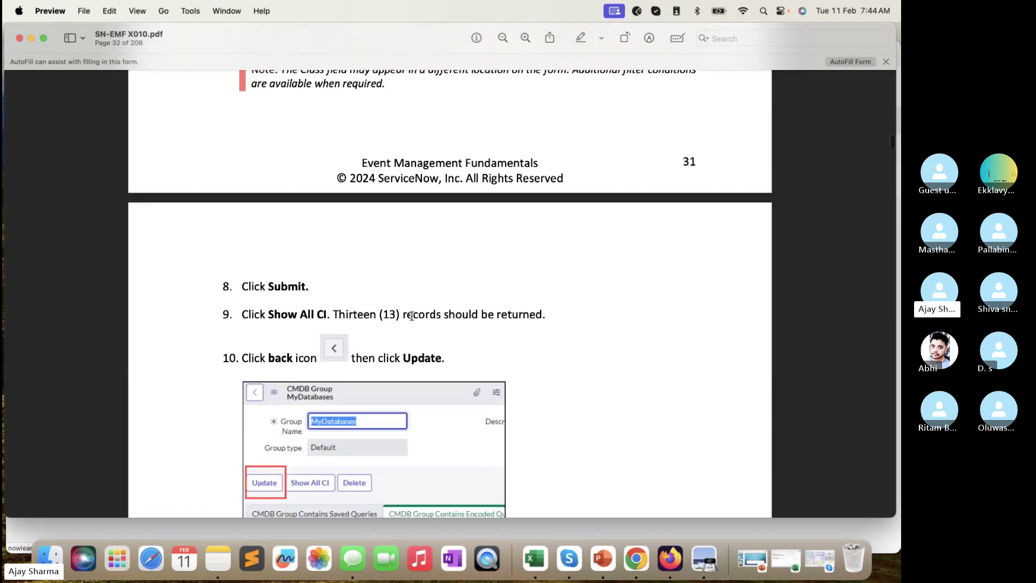
{"action": "scroll", "coordinate": [530, 344], "scroll_direction": "down", "scroll_amount": 3}
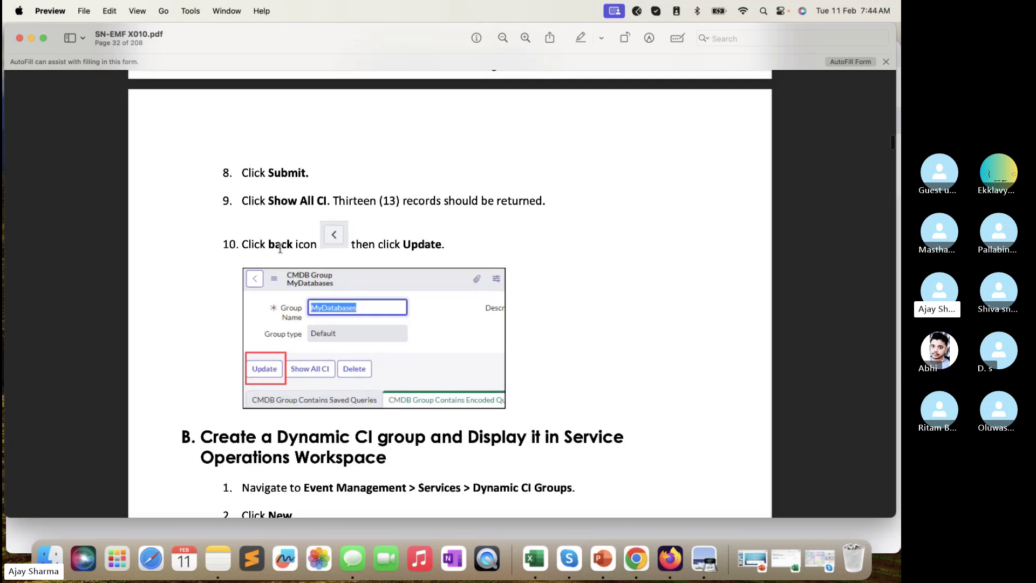
{"action": "scroll", "coordinate": [434, 265], "scroll_direction": "down", "scroll_amount": 3}
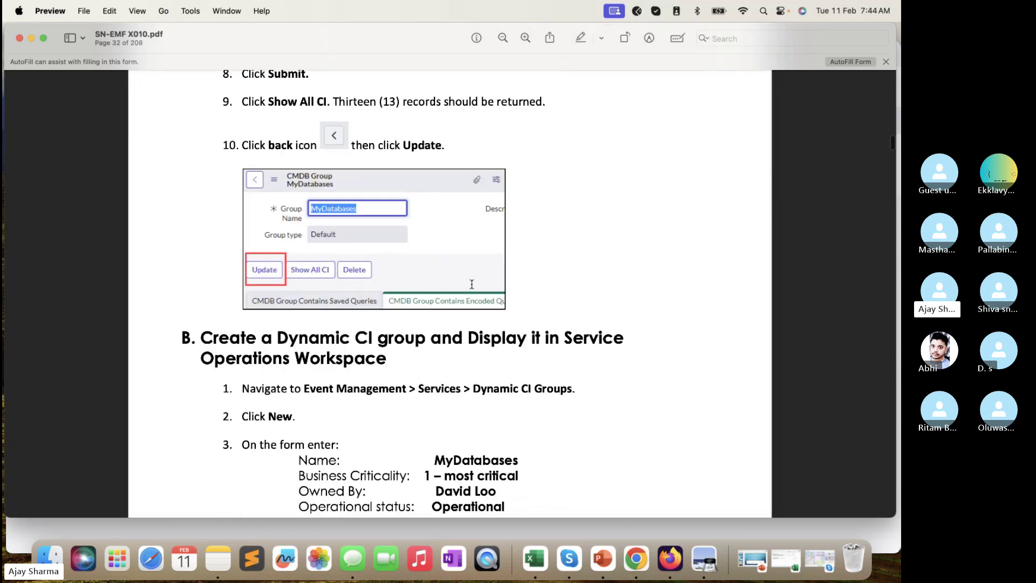
{"action": "scroll", "coordinate": [471, 284], "scroll_direction": "down", "scroll_amount": 2}
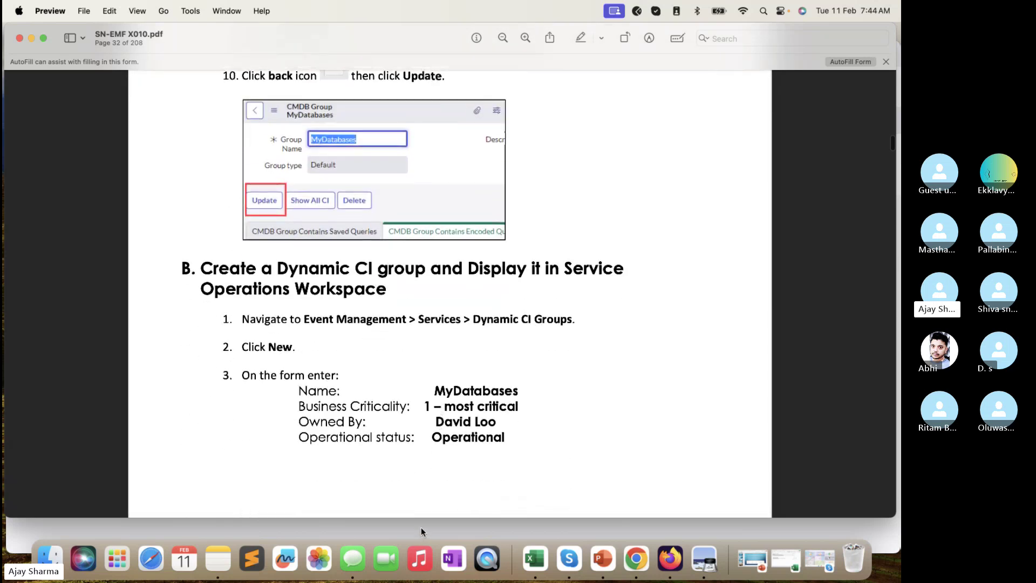
{"action": "left_click", "coordinate": [421, 527]}
{"action": "left_click", "coordinate": [784, 120]}
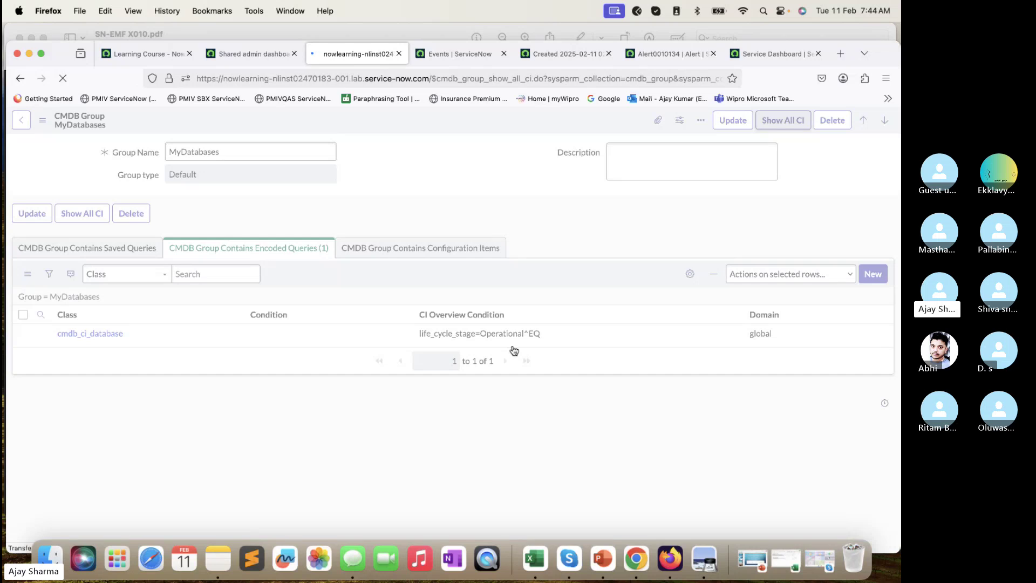
- Recheck the lab guide in Preview, return to the MyDatabases group record in Firefox and update it
{"action": "left_click", "coordinate": [414, 28]}
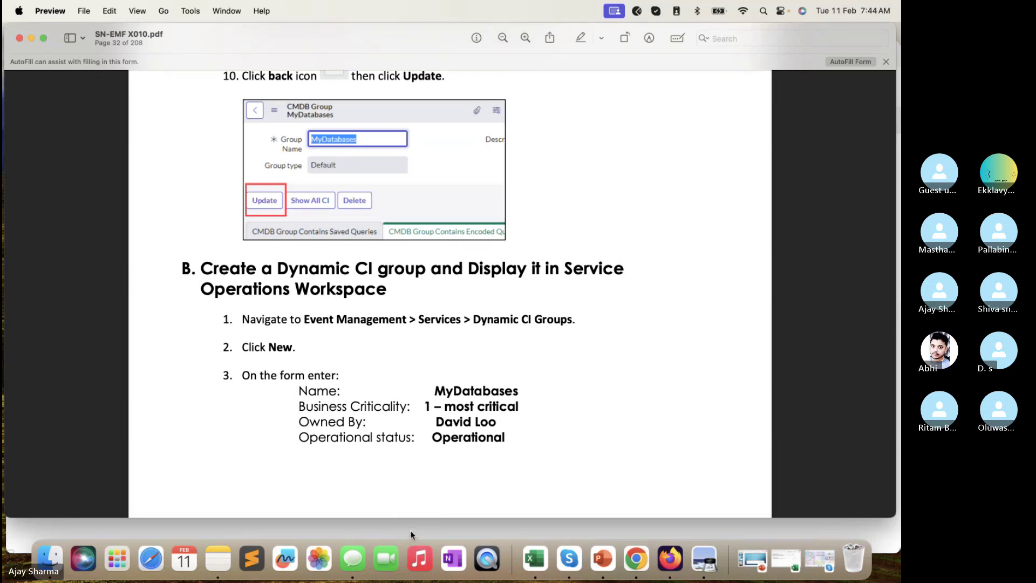
{"action": "scroll", "coordinate": [491, 342], "scroll_direction": "up", "scroll_amount": 5}
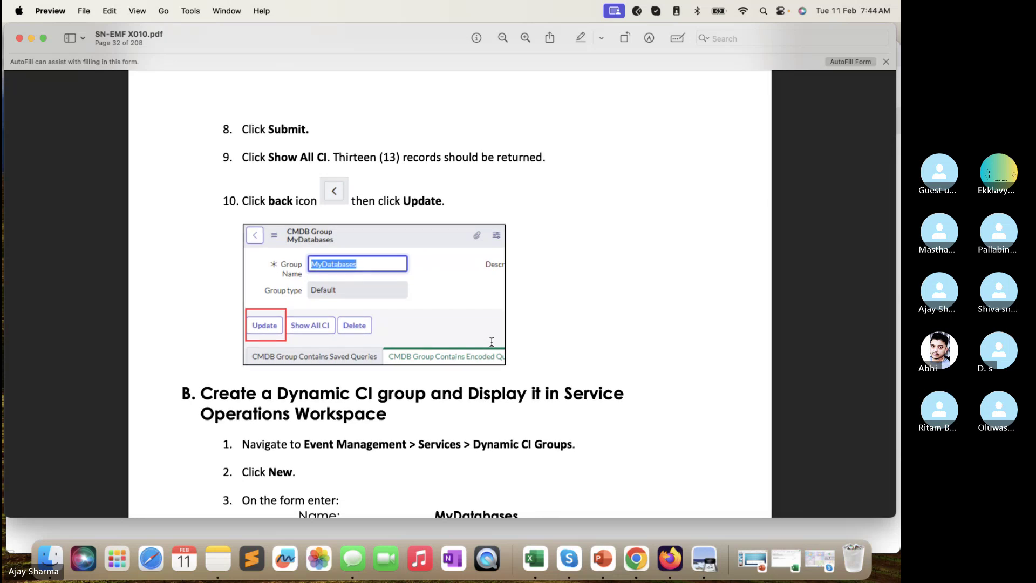
{"action": "scroll", "coordinate": [489, 347], "scroll_direction": "down", "scroll_amount": 5}
{"action": "left_click", "coordinate": [409, 527]}
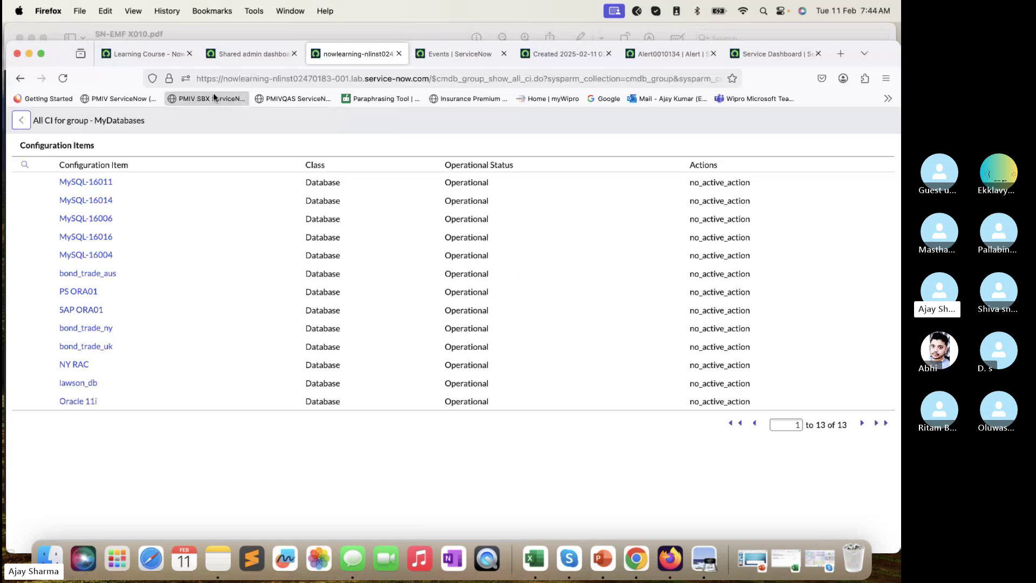
{"action": "left_click", "coordinate": [20, 78]}
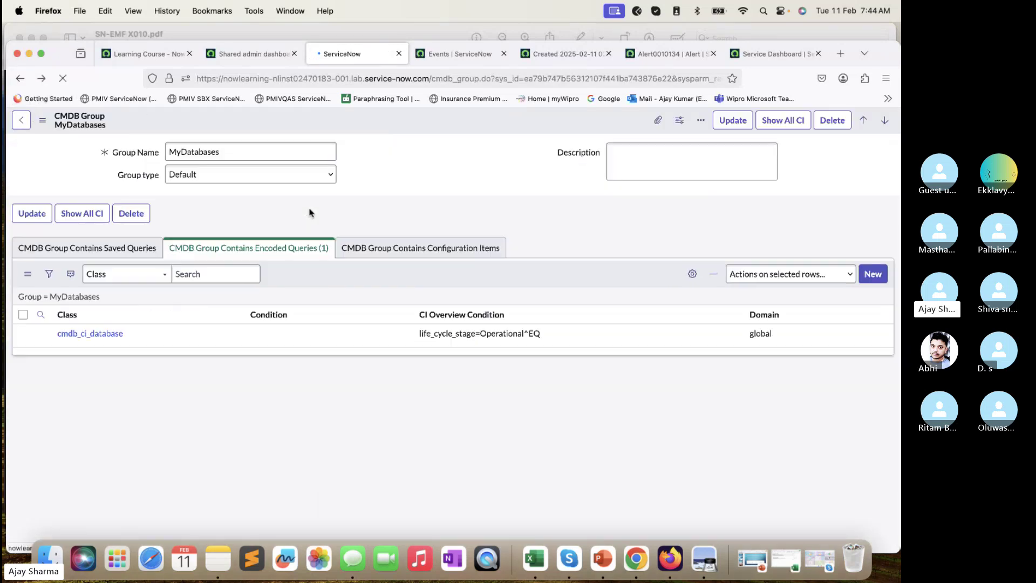
{"action": "left_click", "coordinate": [732, 121]}
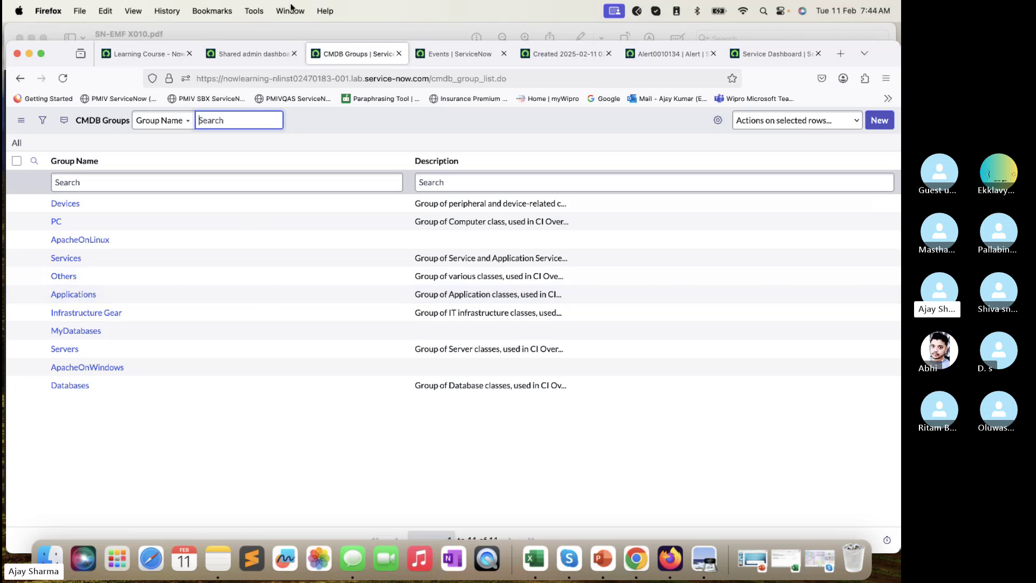
- Search the ServiceNow application navigator for "Dynamic CI" from the admin home page
{"action": "left_click", "coordinate": [261, 54]}
{"action": "left_click", "coordinate": [354, 54]}
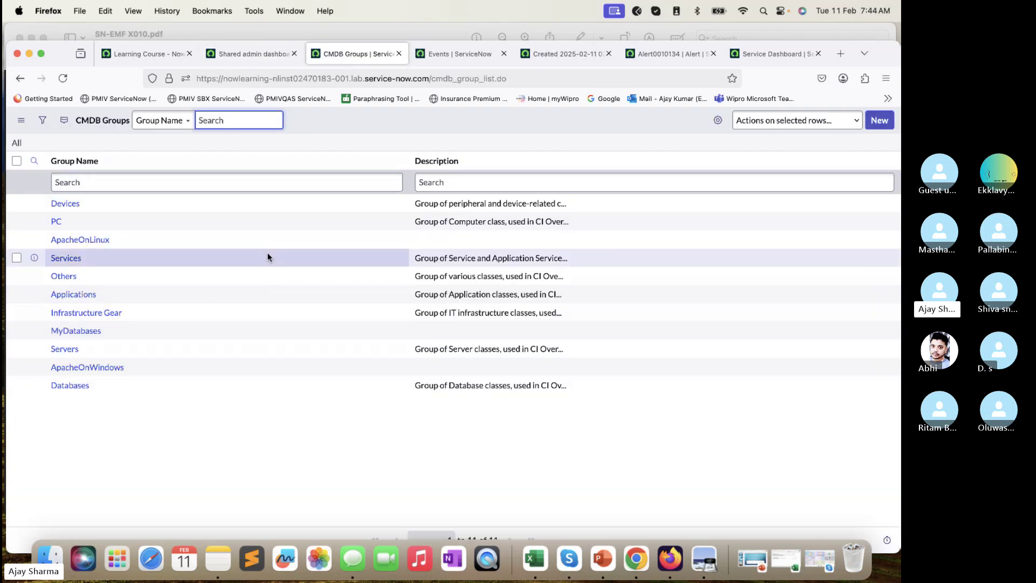
{"action": "left_click", "coordinate": [250, 53]}
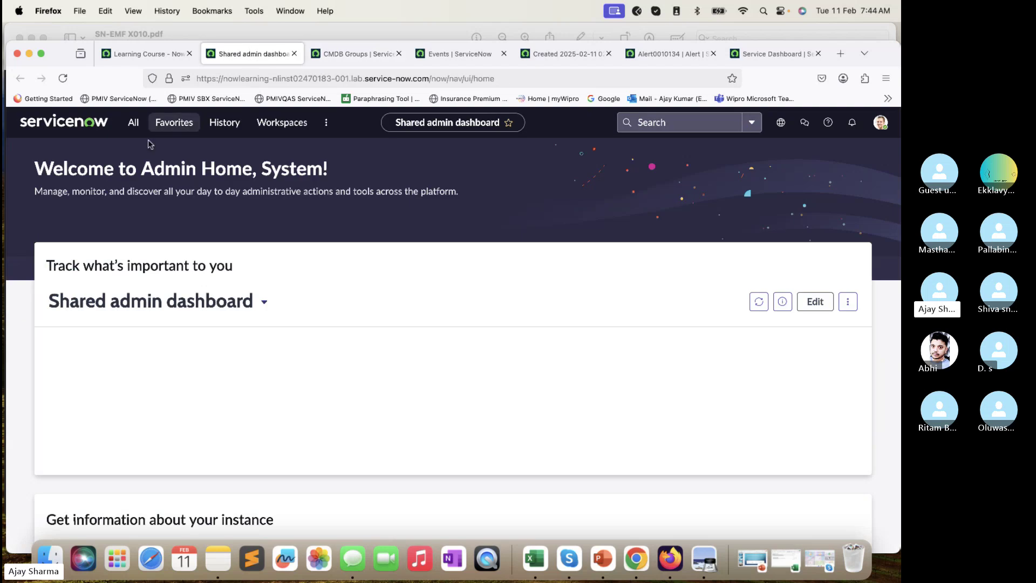
{"action": "left_click", "coordinate": [134, 136]}
{"action": "double_click", "coordinate": [136, 154]}
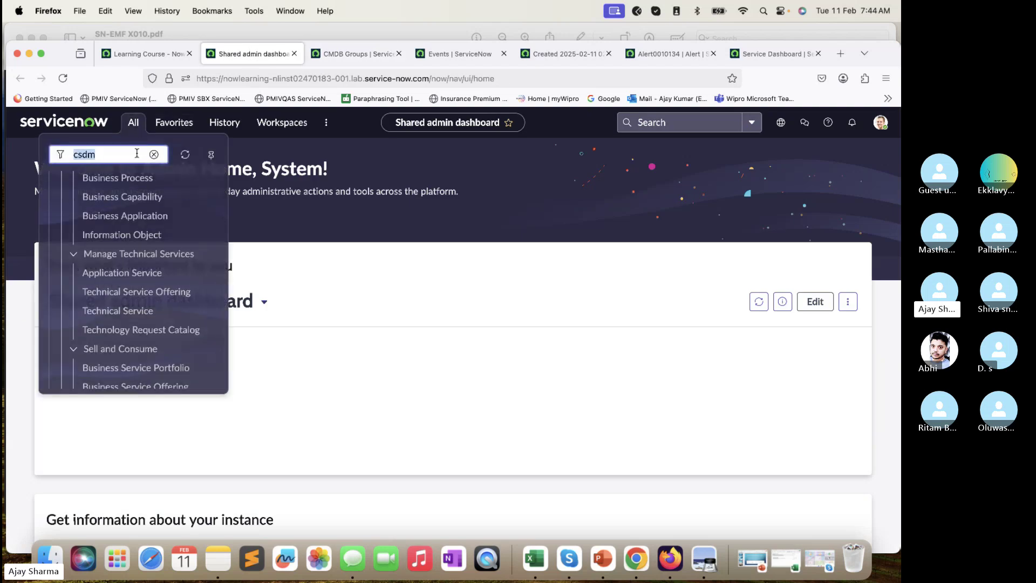
{"action": "type", "text": "Dyna"}
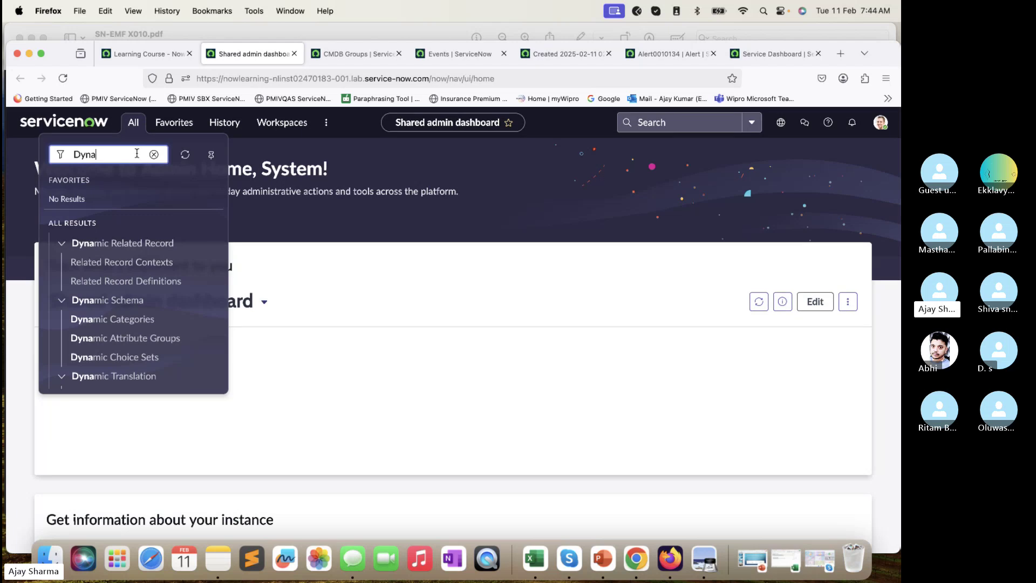
{"action": "type", "text": "mic CI"}
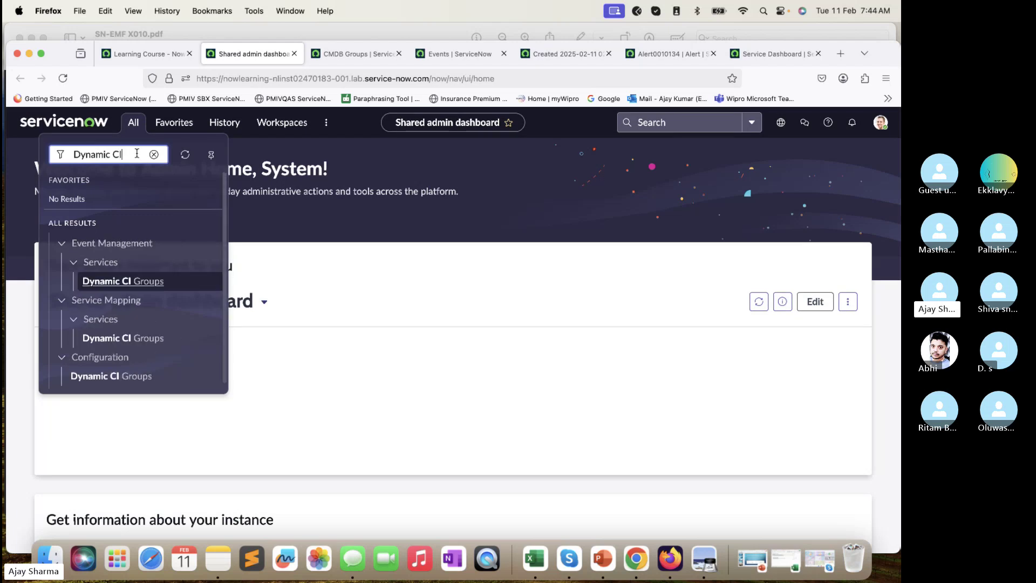
{"action": "scroll", "coordinate": [205, 240], "scroll_direction": "down", "scroll_amount": 1}
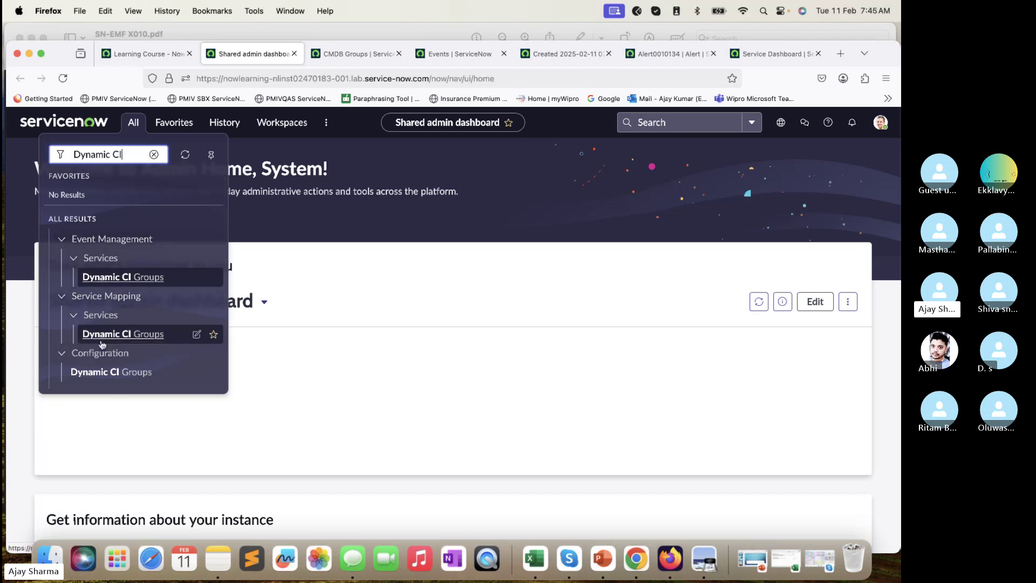
- Open the Dynamic CI Groups modules of Configuration, Service Mapping and Event Management, each in its own browser tab
{"action": "left_click", "coordinate": [103, 372], "text": "super"}
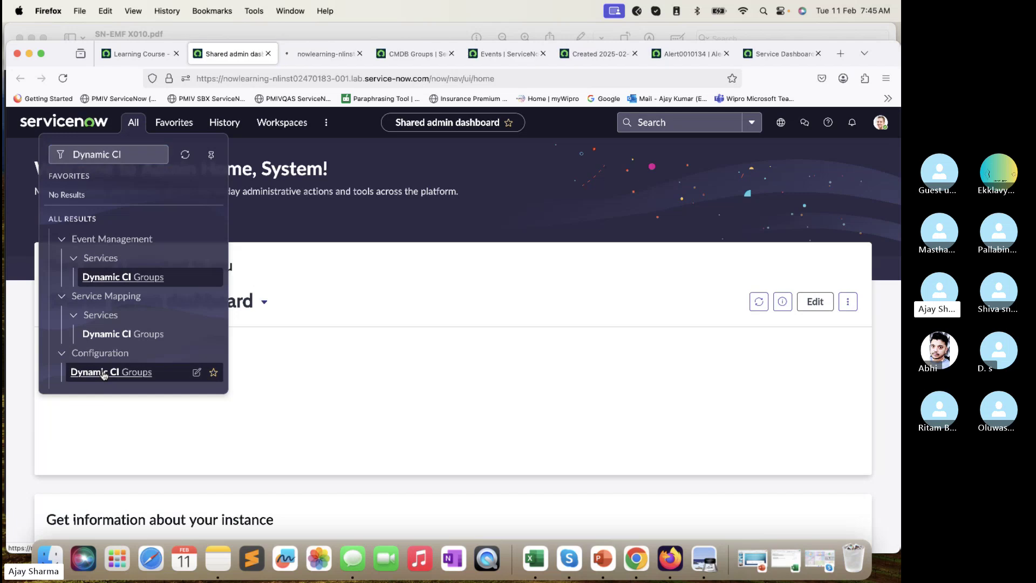
{"action": "left_click", "coordinate": [121, 337], "text": "super"}
{"action": "left_click", "coordinate": [123, 277], "text": "super"}
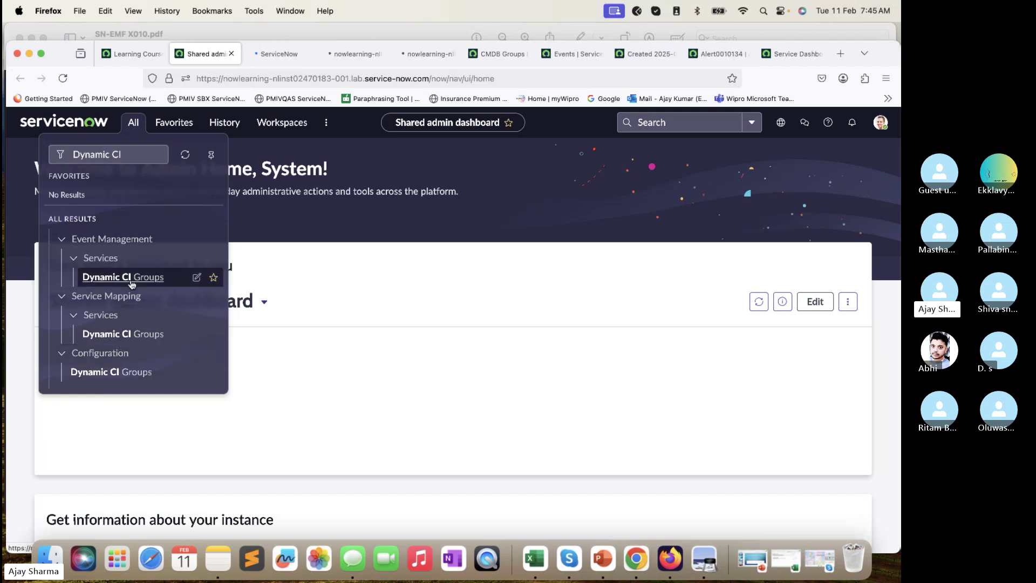
- Compare the table name in the addresses of the three Dynamic CI Groups lists
{"action": "left_click", "coordinate": [262, 49]}
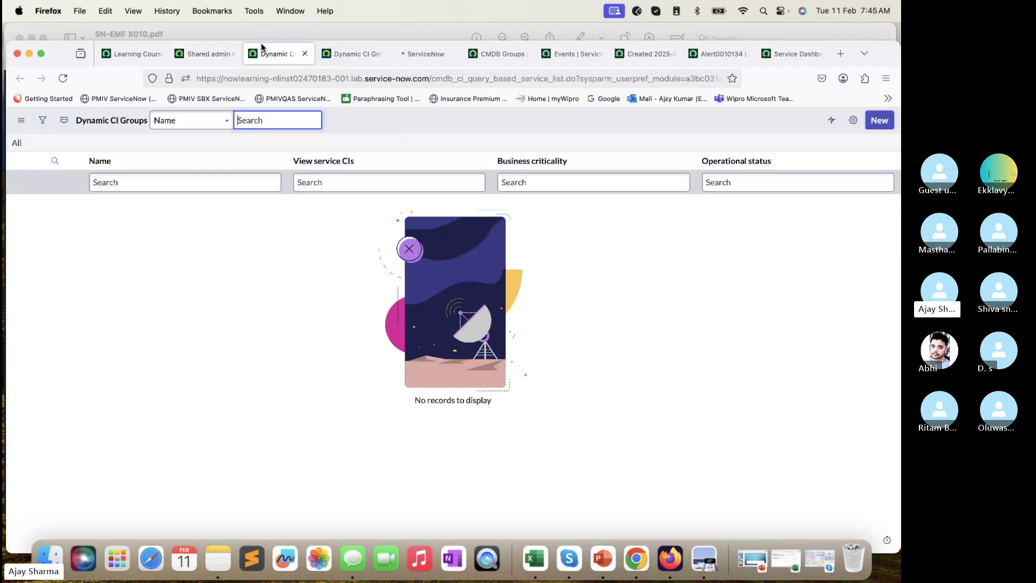
{"action": "double_click", "coordinate": [550, 77]}
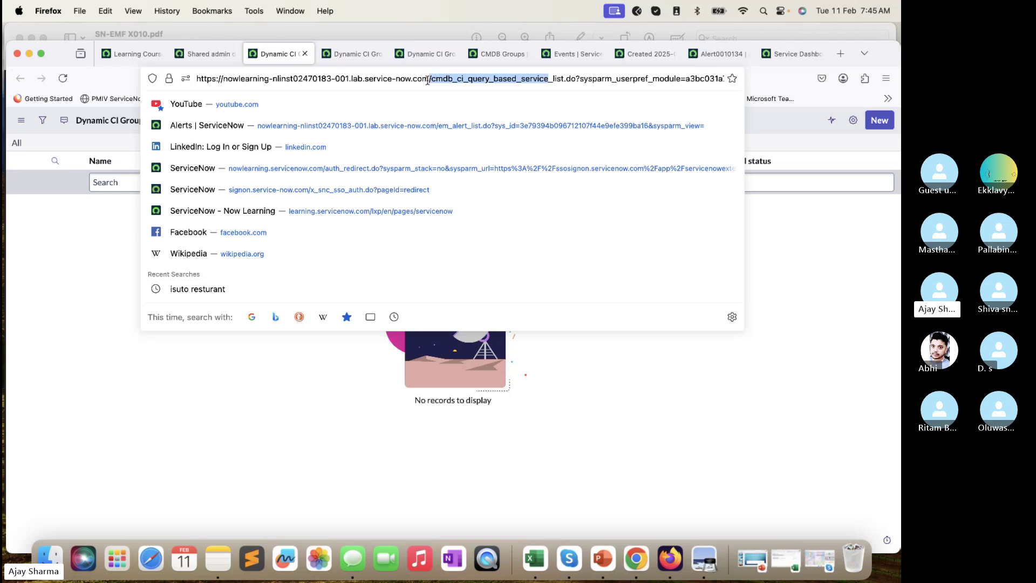
{"action": "left_click", "coordinate": [352, 53]}
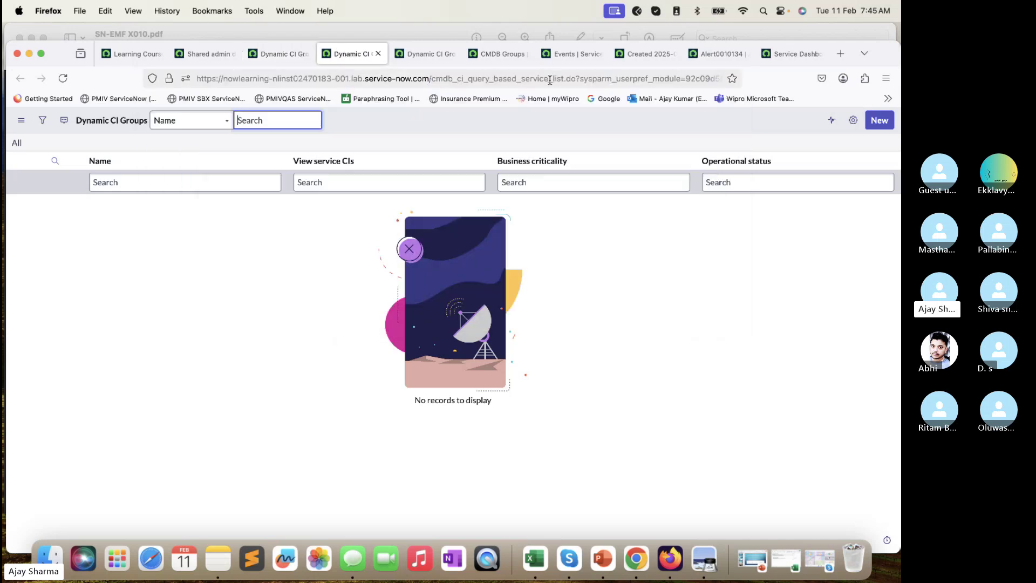
{"action": "double_click", "coordinate": [550, 78]}
{"action": "left_click", "coordinate": [426, 53]}
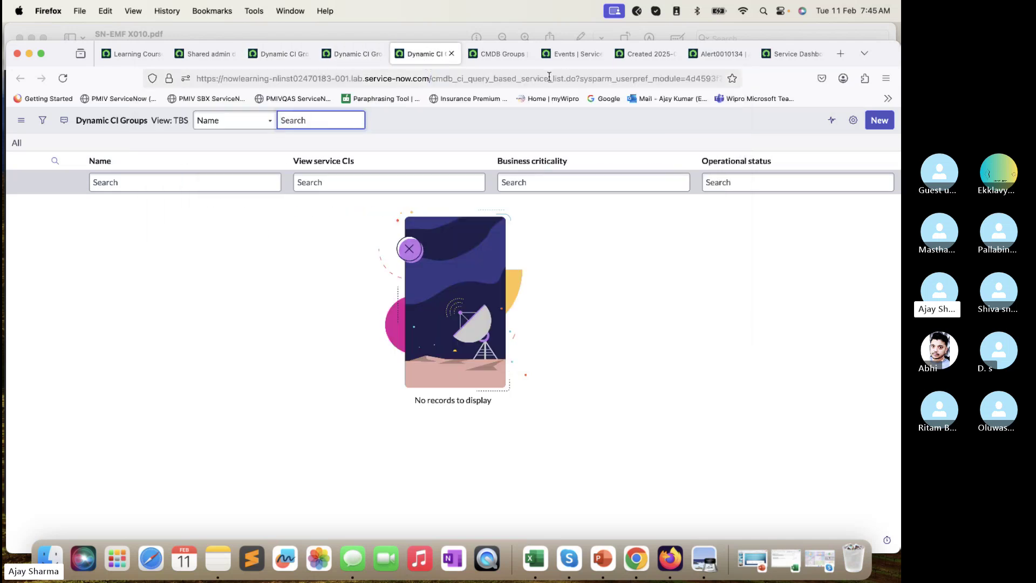
{"action": "left_click_drag", "start_coordinate": [550, 77], "coordinate": [438, 83]}
{"action": "left_click", "coordinate": [58, 292]}
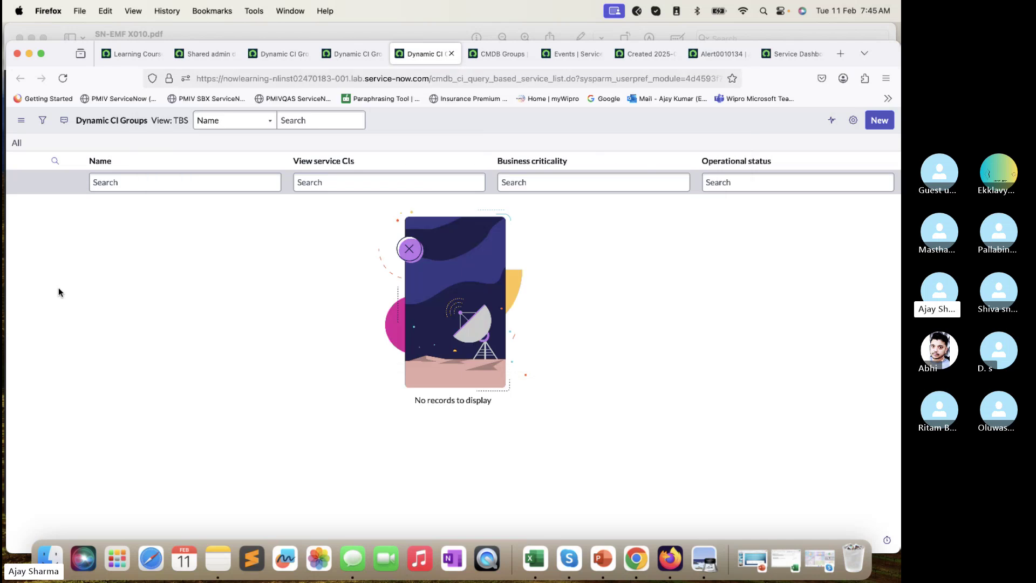
- Close the two duplicate Dynamic CI Groups lists and return to the remaining one
{"action": "left_click", "coordinate": [362, 54]}
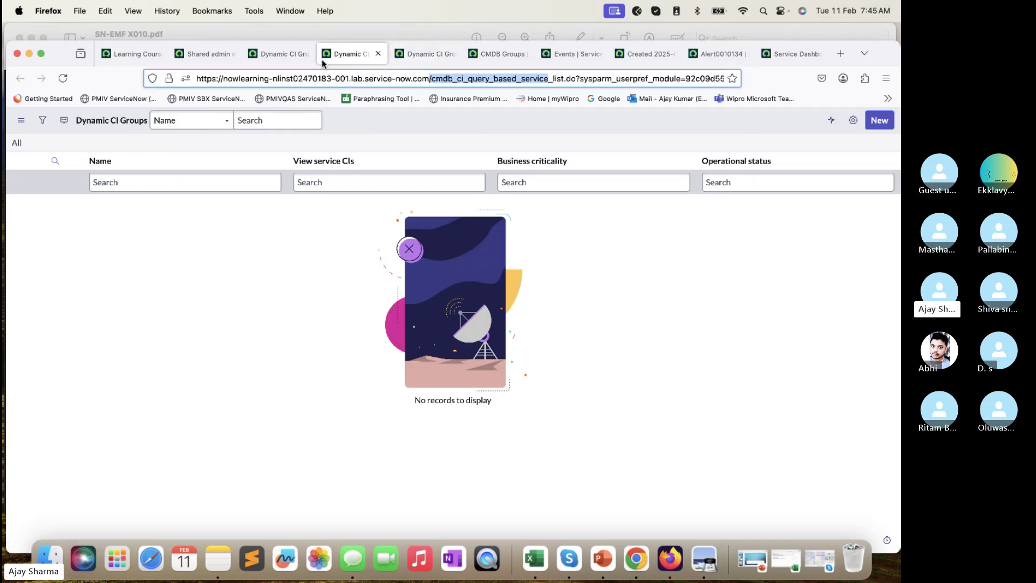
{"action": "left_click", "coordinate": [382, 54]}
{"action": "left_click", "coordinate": [379, 54]}
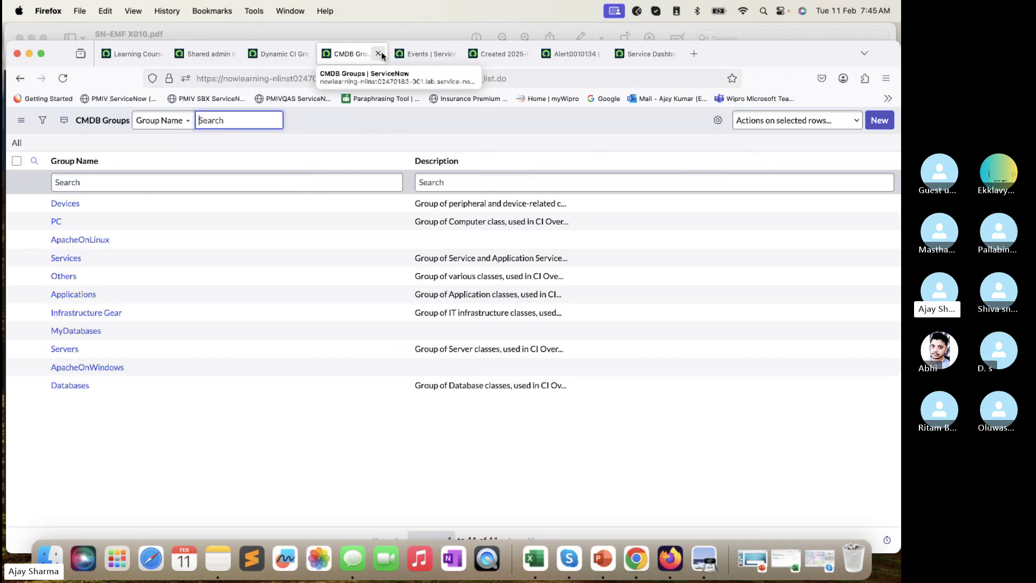
{"action": "left_click", "coordinate": [284, 57]}
- Copy the name MyDatabases from section B, step 3 of the lab guide in Preview, and return to Firefox
{"action": "key", "text": "super+Tab"}
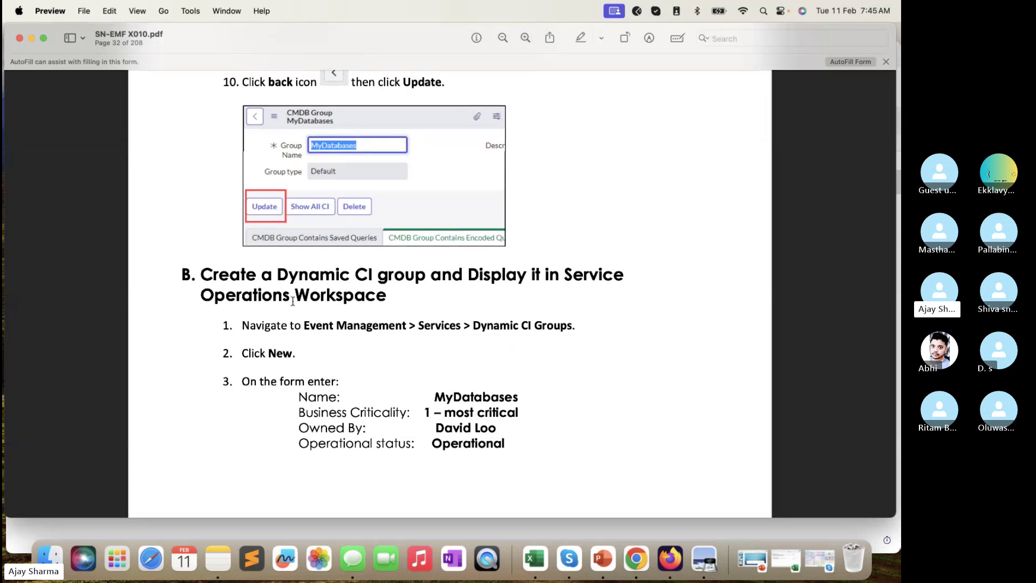
{"action": "scroll", "coordinate": [293, 301], "scroll_direction": "down", "scroll_amount": 2}
{"action": "scroll", "coordinate": [293, 301], "scroll_direction": "down", "scroll_amount": 1}
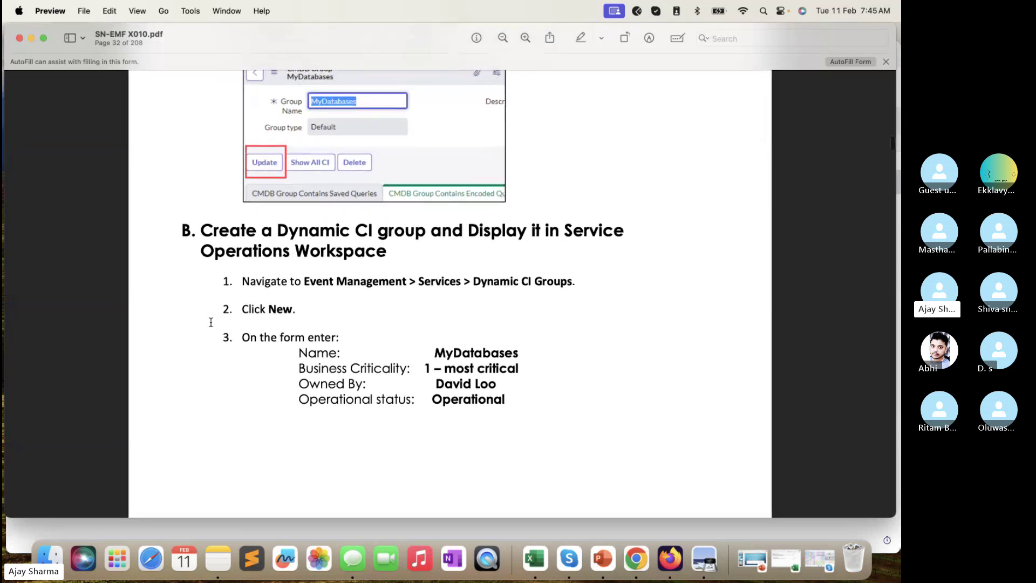
{"action": "double_click", "coordinate": [472, 353]}
{"action": "key", "text": "super+c"}
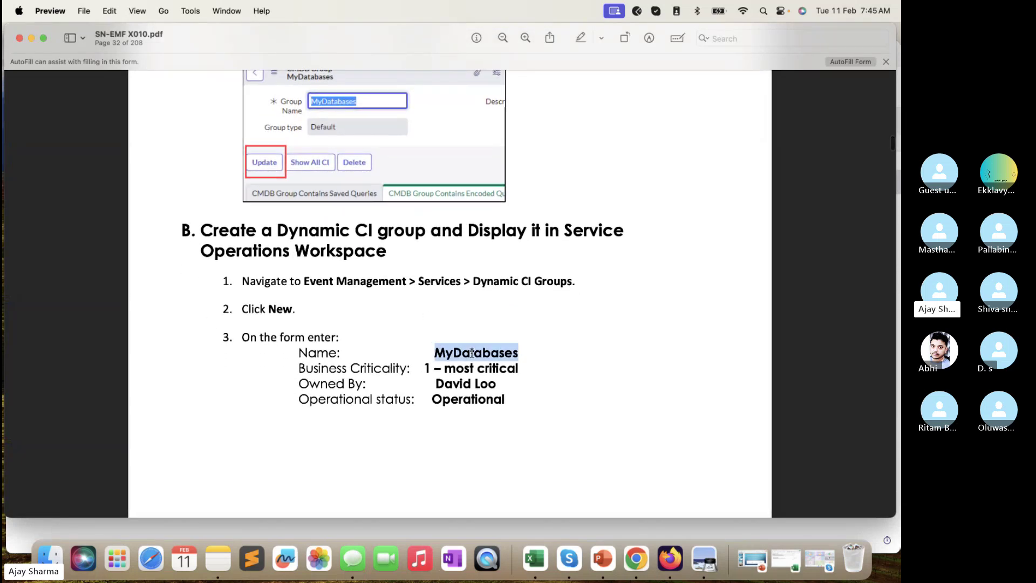
{"action": "key", "text": "super+Tab"}
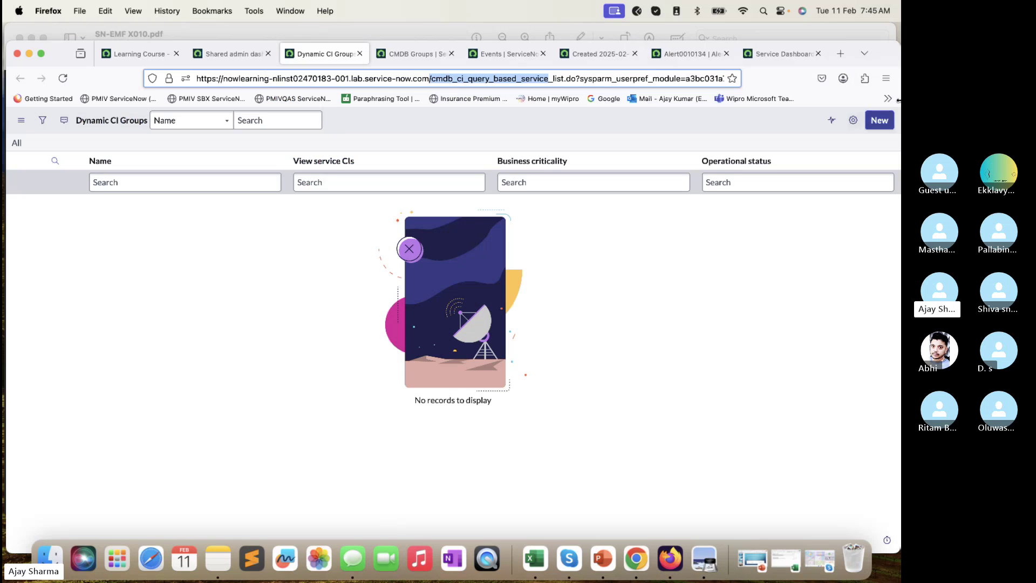
- Start a new Dynamic CI Group record and set its name to MyDatabases
{"action": "left_click", "coordinate": [880, 121]}
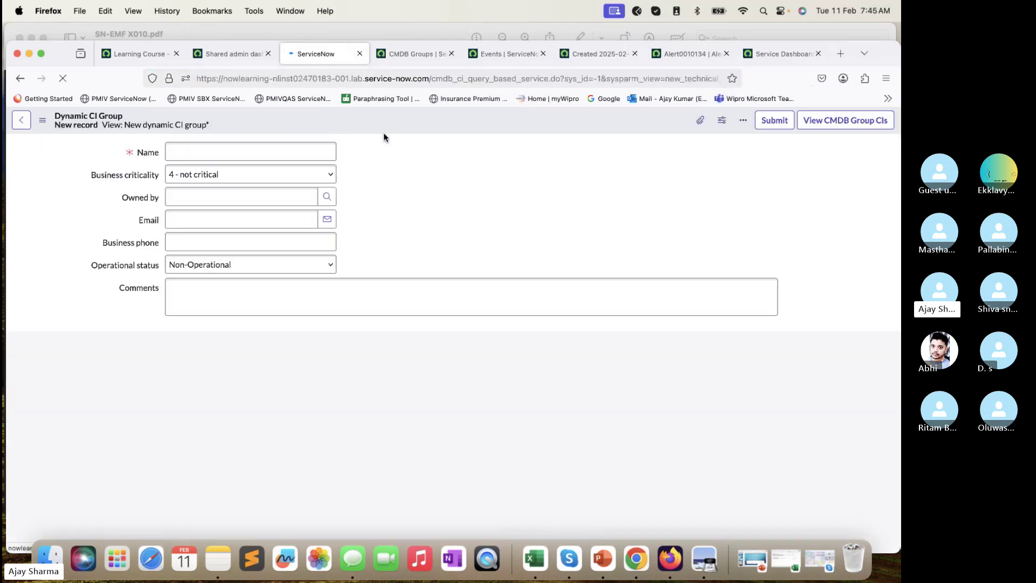
{"action": "left_click", "coordinate": [298, 149]}
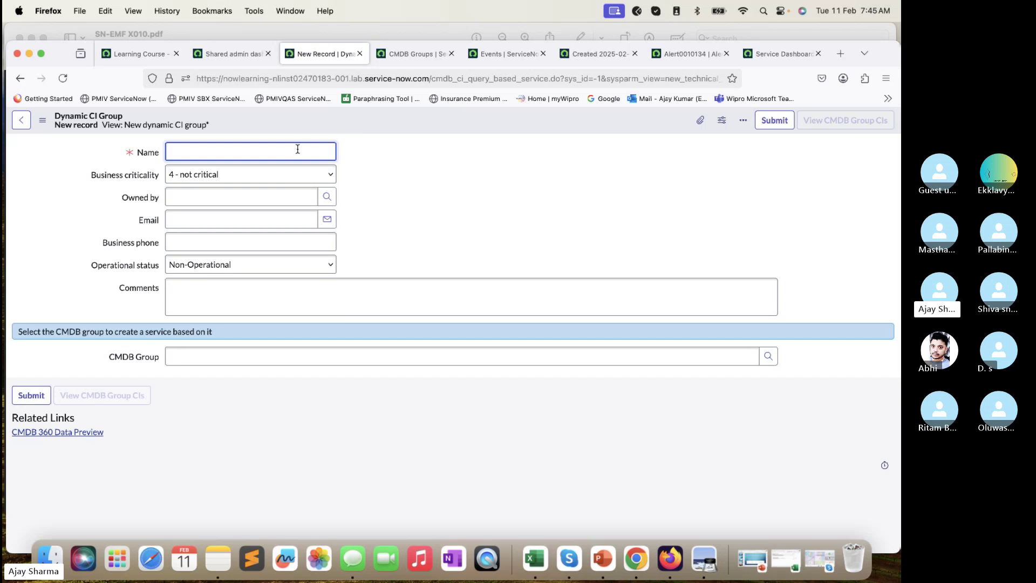
{"action": "key", "text": "super+v"}
{"action": "left_click", "coordinate": [323, 11]}
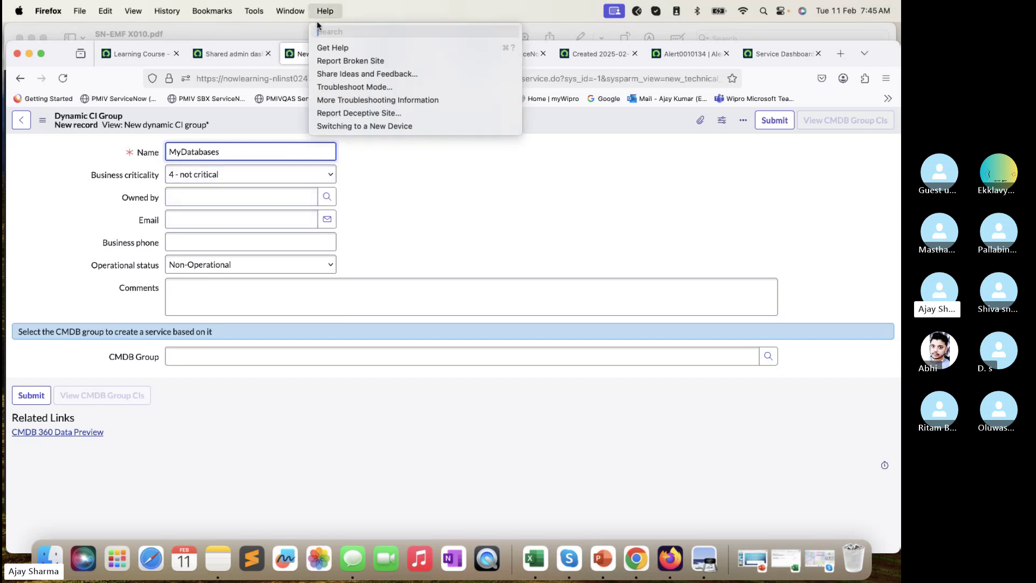
- Check the field values in the lab guide in Preview, return to Firefox and set the business criticality to 1 - most critical
{"action": "left_click", "coordinate": [296, 31]}
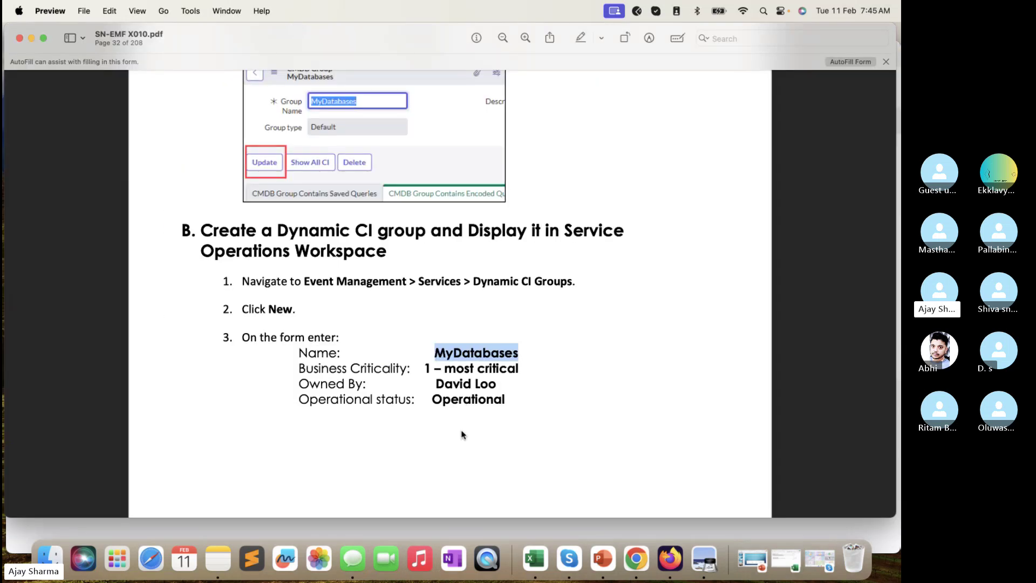
{"action": "left_click", "coordinate": [413, 528]}
{"action": "left_click", "coordinate": [284, 172]}
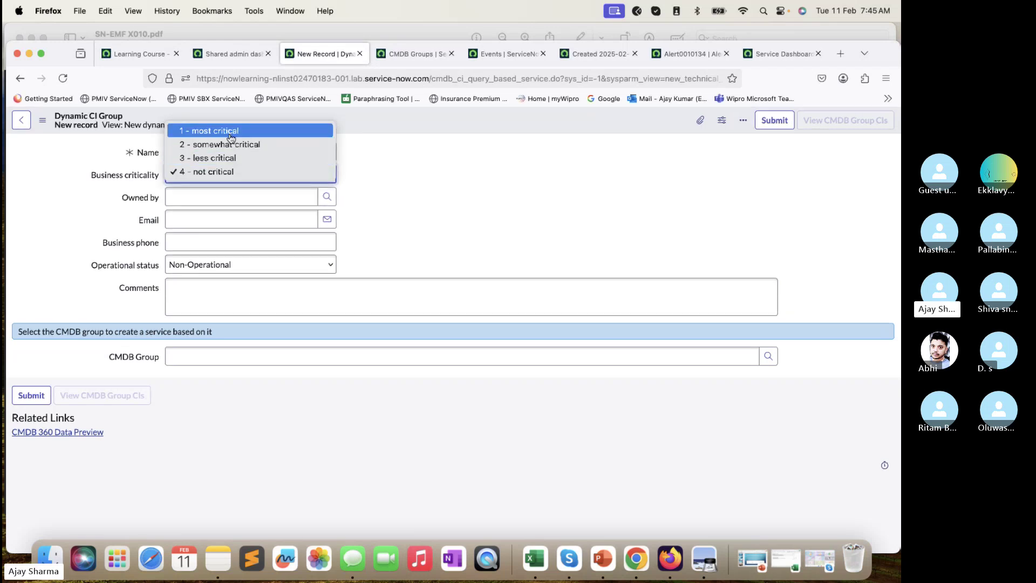
{"action": "left_click", "coordinate": [210, 131]}
- Assign the owner named in the lab guide to the Dynamic CI Group and set its operational status to Operational
{"action": "left_click", "coordinate": [216, 194]}
{"action": "type", "text": "Da"}
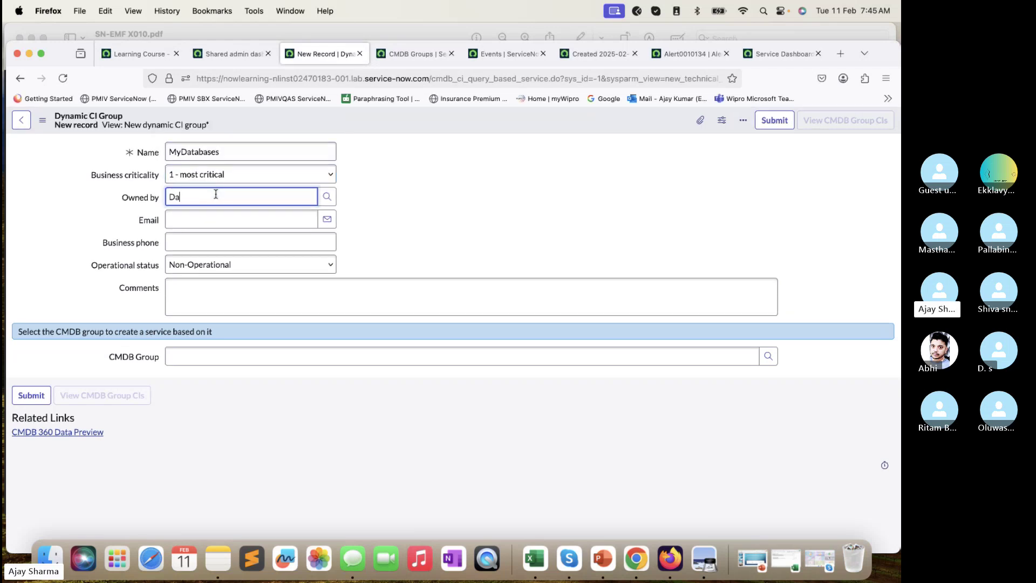
{"action": "type", "text": "vi"}
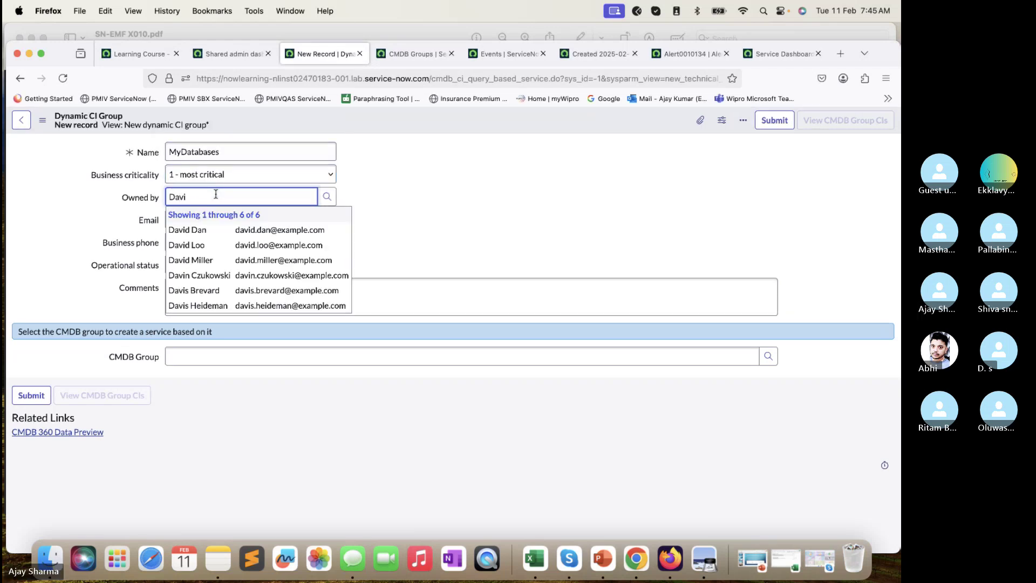
{"action": "left_click", "coordinate": [208, 247]}
{"action": "left_click", "coordinate": [217, 265]}
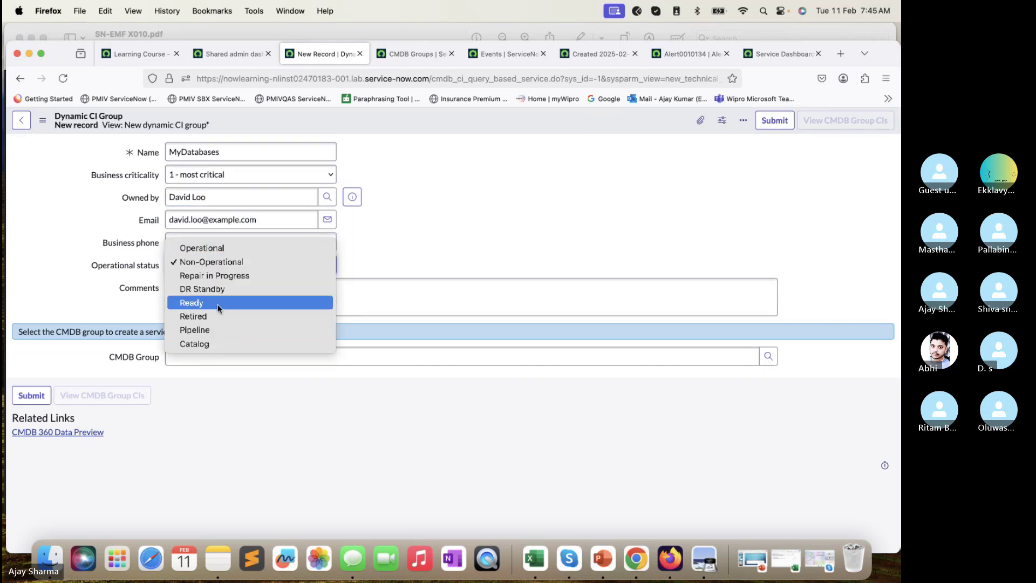
{"action": "left_click", "coordinate": [233, 250]}
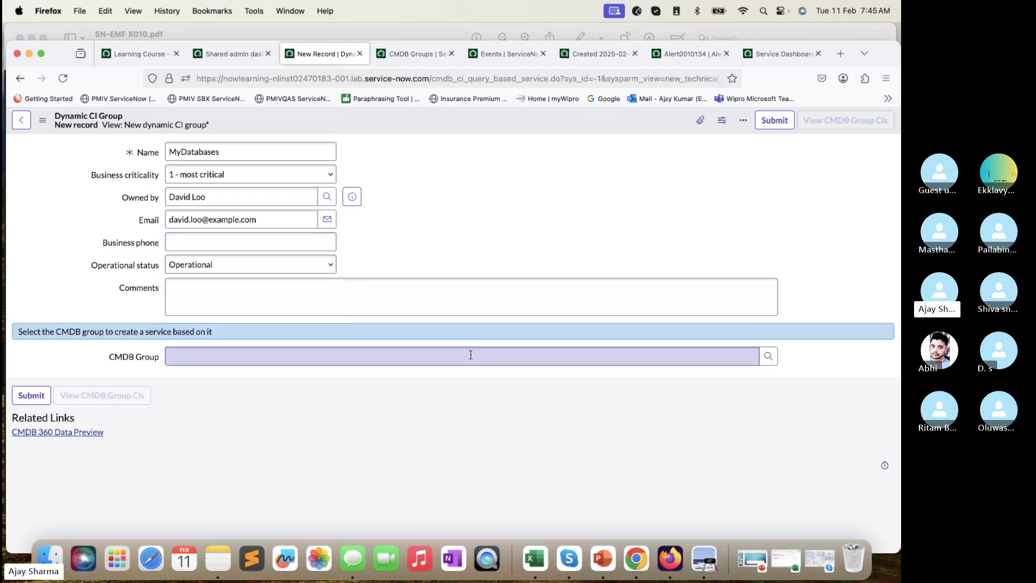
- Select MyDatabases as the CMDB group of the Dynamic CI Group and submit the record
{"action": "left_click", "coordinate": [769, 355]}
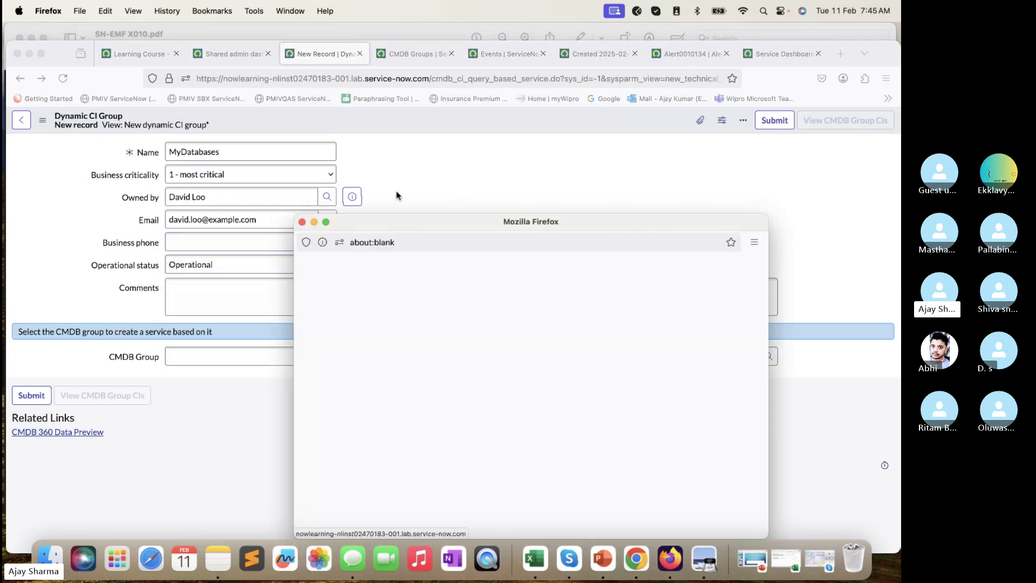
{"action": "scroll", "coordinate": [410, 407], "scroll_direction": "down", "scroll_amount": 2}
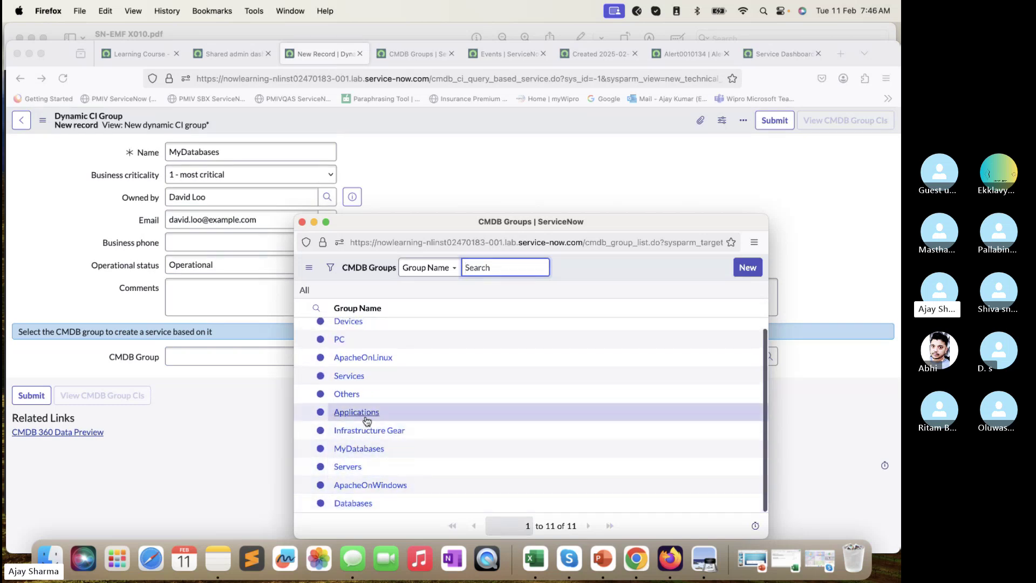
{"action": "left_click", "coordinate": [357, 448]}
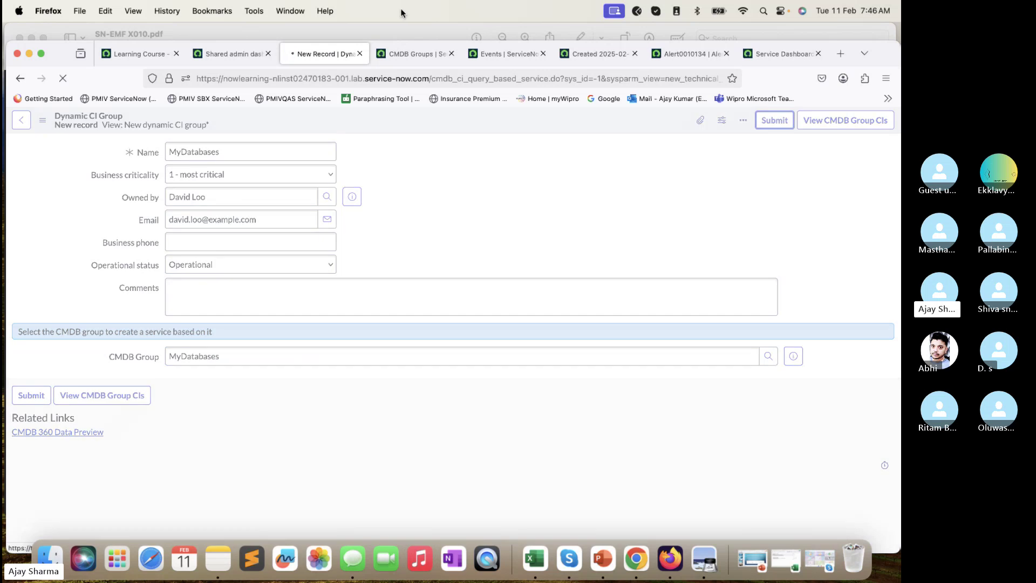
- Read section B, steps 4 to 8, of the lab guide in Preview, and reload the Service Operations Workspace service dashboard in Firefox
{"action": "left_click", "coordinate": [332, 35]}
{"action": "scroll", "coordinate": [446, 268], "scroll_direction": "down", "scroll_amount": 10}
{"action": "scroll", "coordinate": [446, 268], "scroll_direction": "down", "scroll_amount": 15}
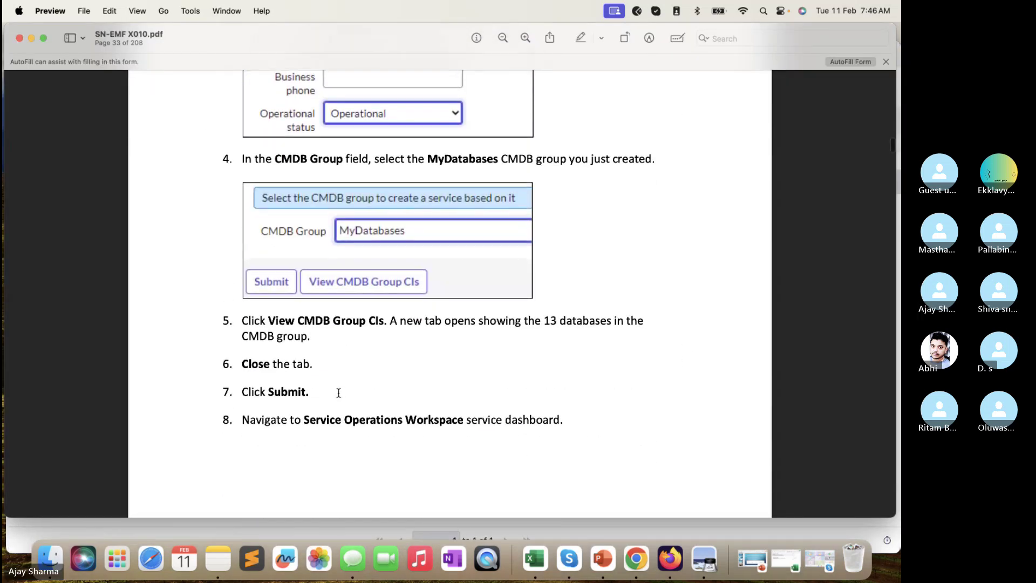
{"action": "scroll", "coordinate": [338, 393], "scroll_direction": "down", "scroll_amount": 3}
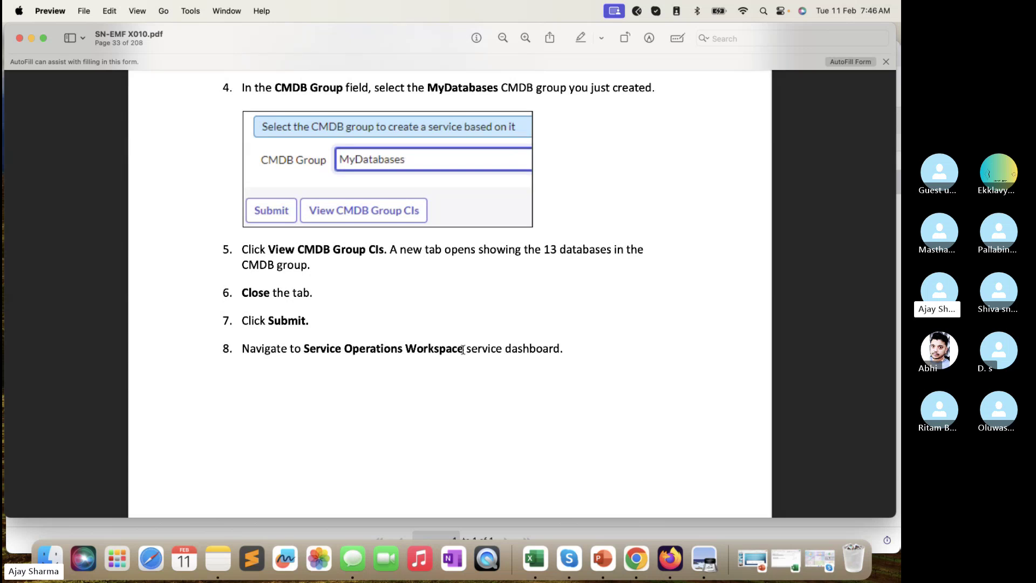
{"action": "left_click_drag", "start_coordinate": [463, 350], "coordinate": [286, 356]}
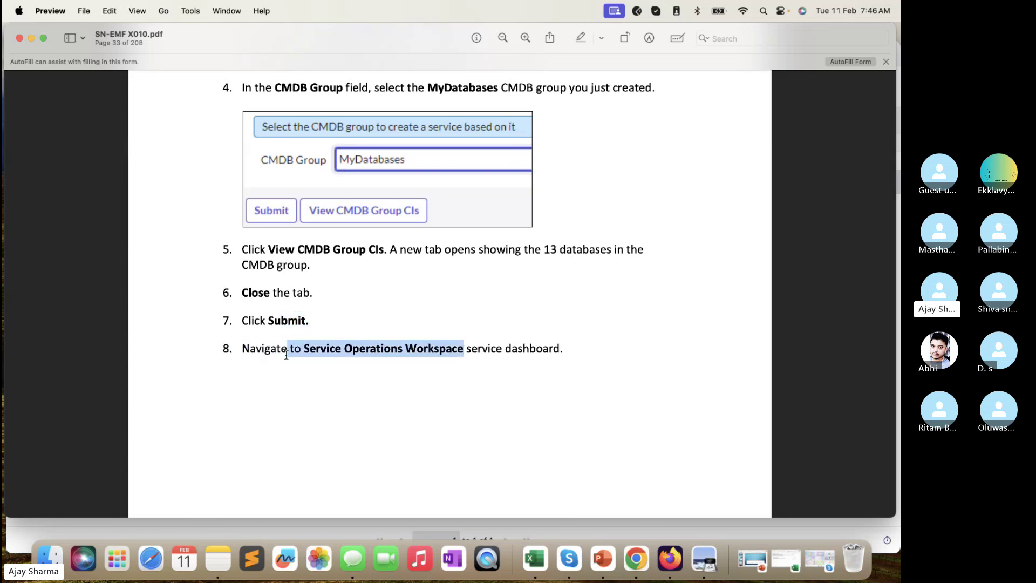
{"action": "left_click", "coordinate": [284, 529]}
{"action": "left_click", "coordinate": [765, 57]}
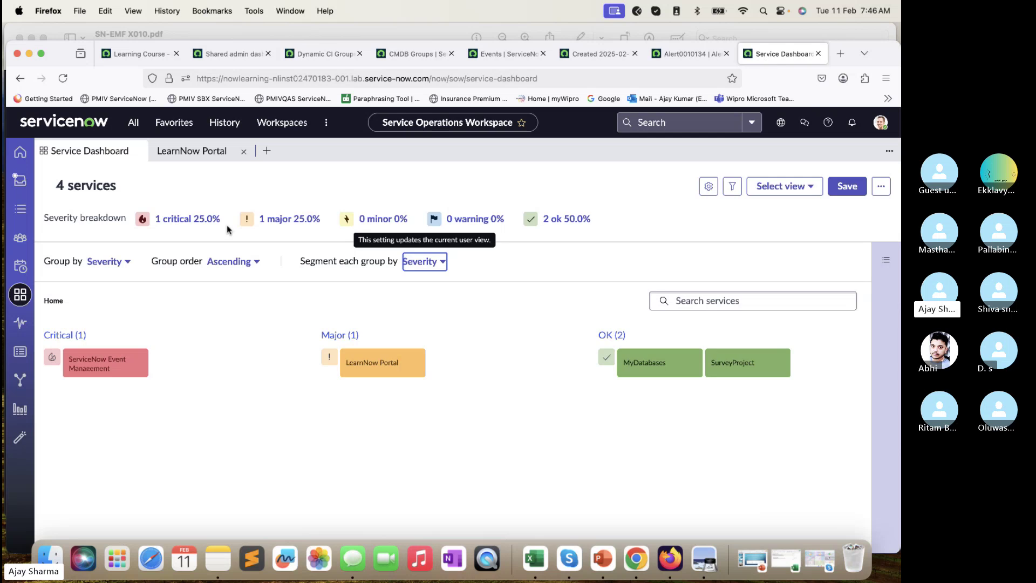
{"action": "left_click", "coordinate": [63, 78]}
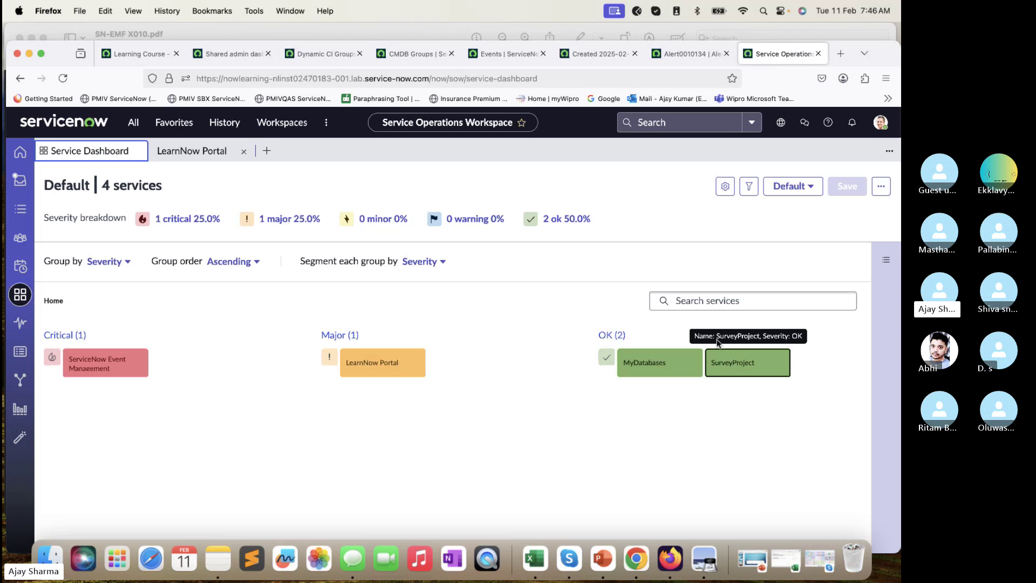
- Check step 9 of the lab guide in Preview, return to Firefox and group the service dashboard by Business criticality
{"action": "left_click", "coordinate": [410, 30]}
{"action": "scroll", "coordinate": [434, 268], "scroll_direction": "down", "scroll_amount": 10}
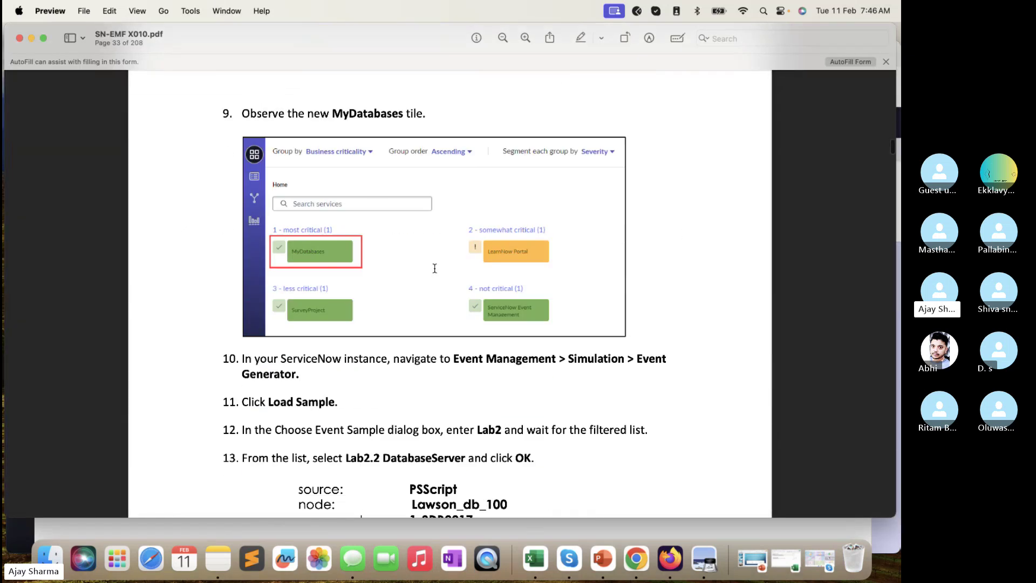
{"action": "scroll", "coordinate": [435, 268], "scroll_direction": "down", "scroll_amount": 1}
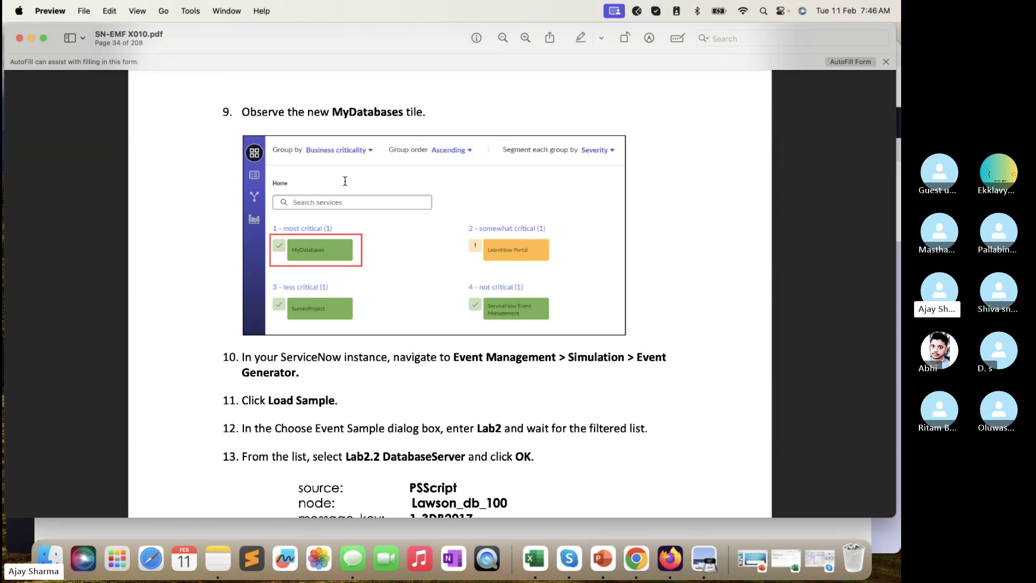
{"action": "left_click", "coordinate": [329, 528]}
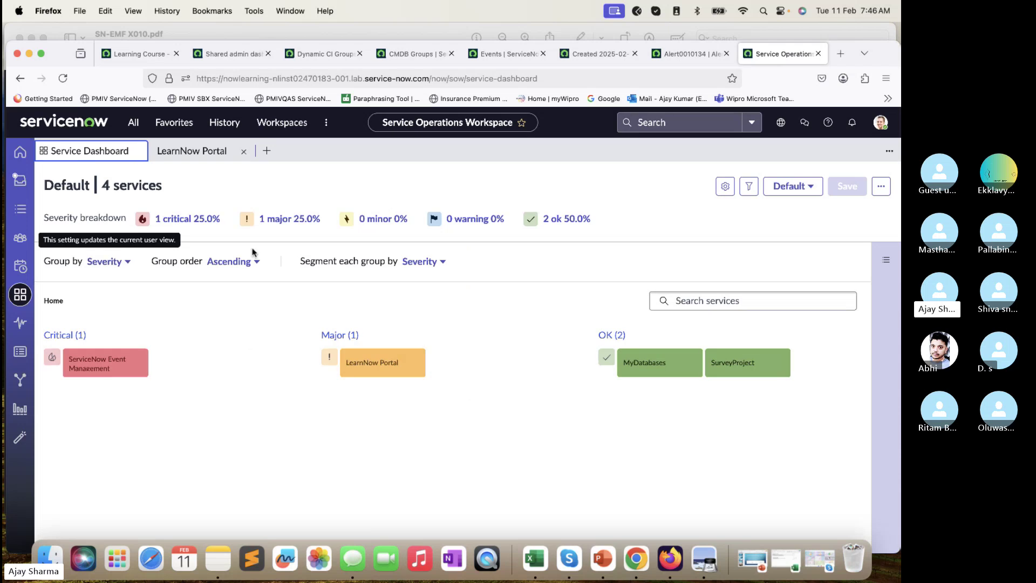
{"action": "left_click", "coordinate": [127, 262]}
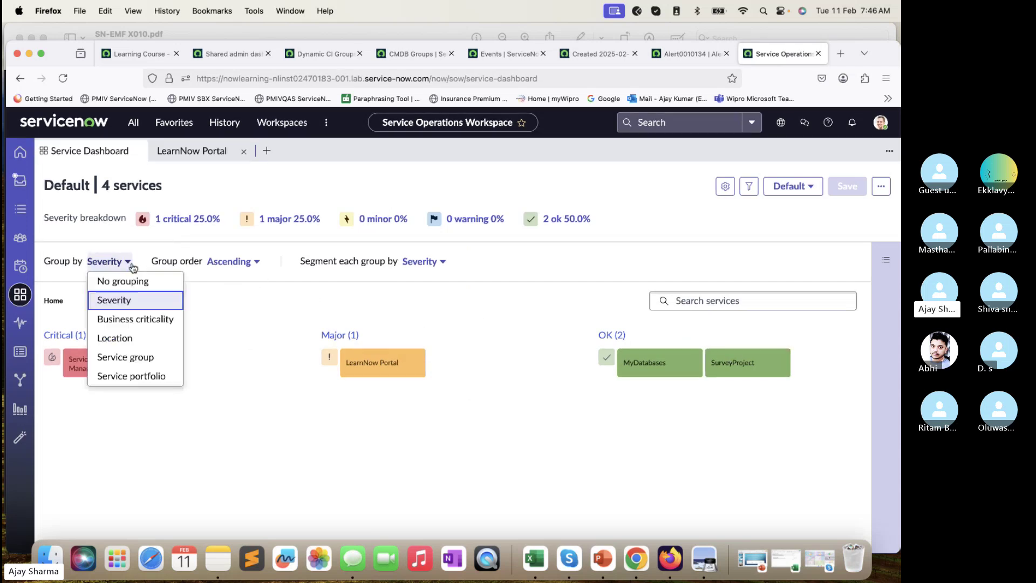
{"action": "key", "text": "Escape"}
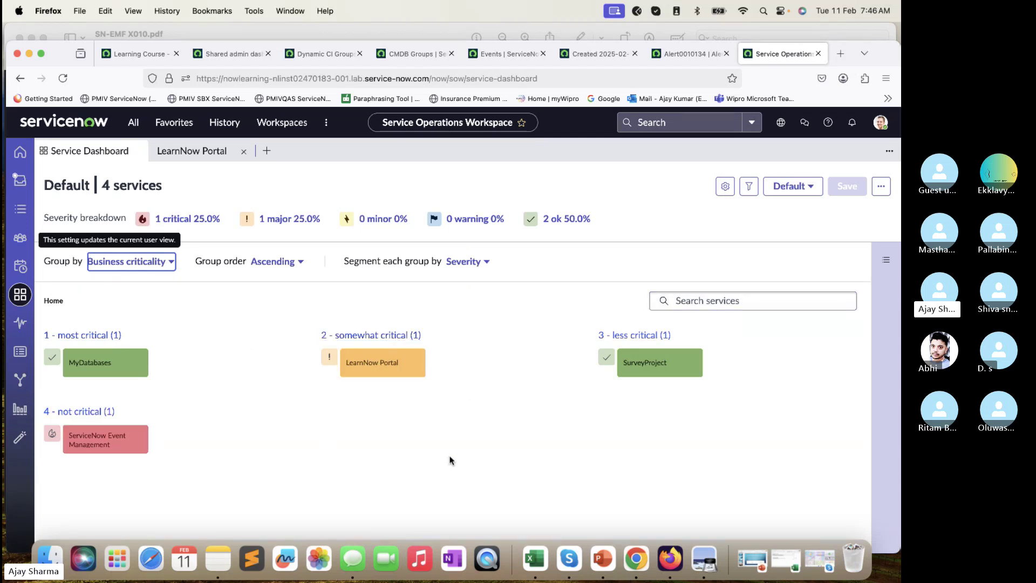
- Try segmenting each dashboard group by Business criticality, and restore the segmentation to Severity
{"action": "left_click", "coordinate": [464, 262]}
{"action": "left_click", "coordinate": [475, 299]}
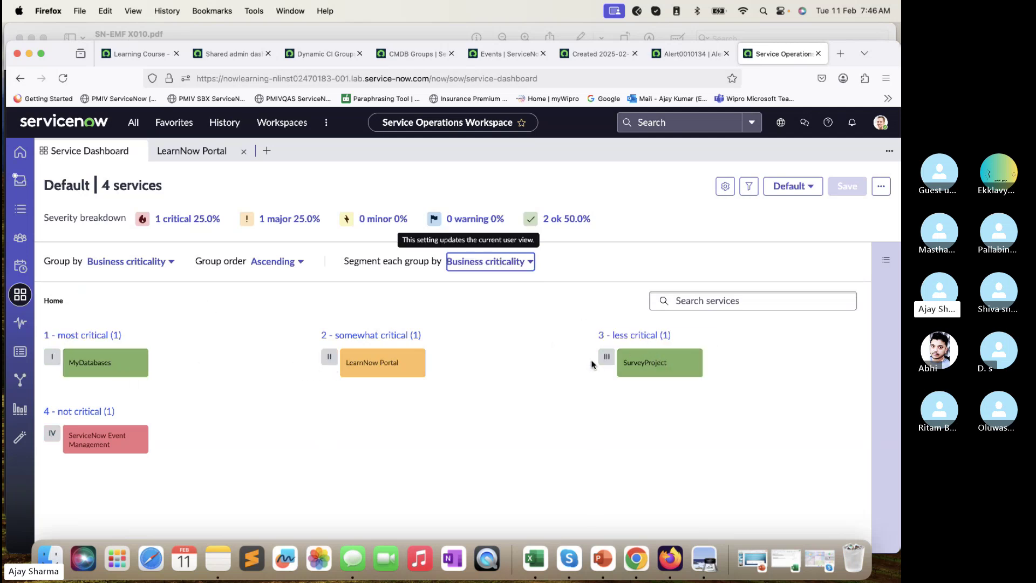
{"action": "left_click", "coordinate": [530, 263]}
{"action": "left_click", "coordinate": [489, 281]}
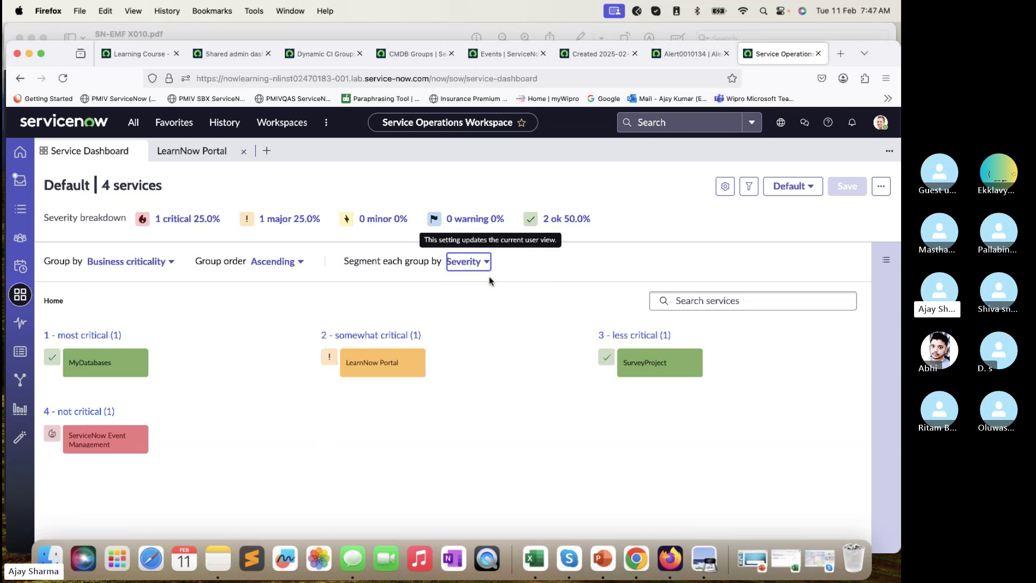
- Read steps 10 to 15 of the lab guide in Preview about generating the Lab2.2 DatabaseServer event, and return to Firefox
{"action": "left_click", "coordinate": [417, 33]}
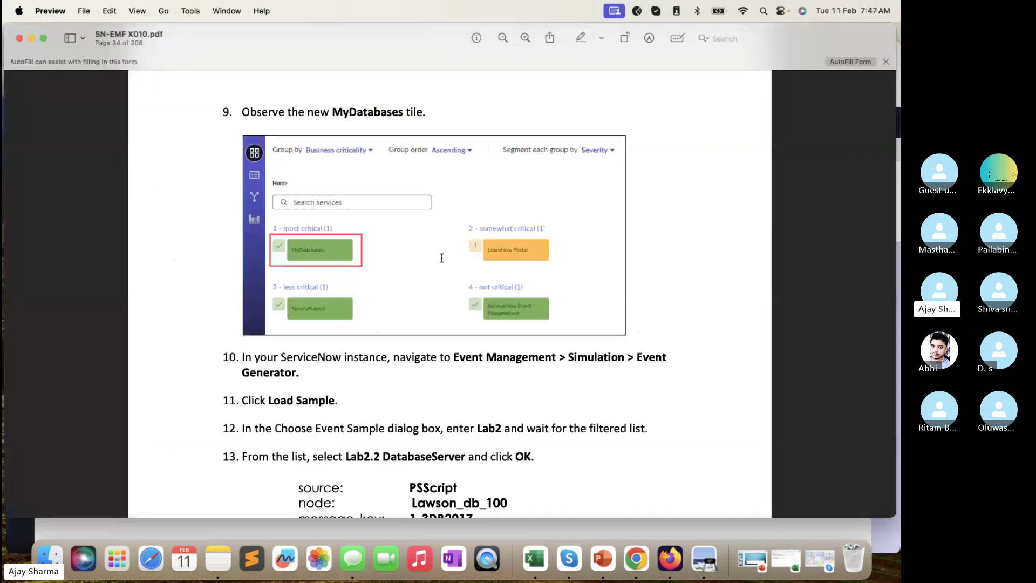
{"action": "scroll", "coordinate": [441, 258], "scroll_direction": "down", "scroll_amount": 5}
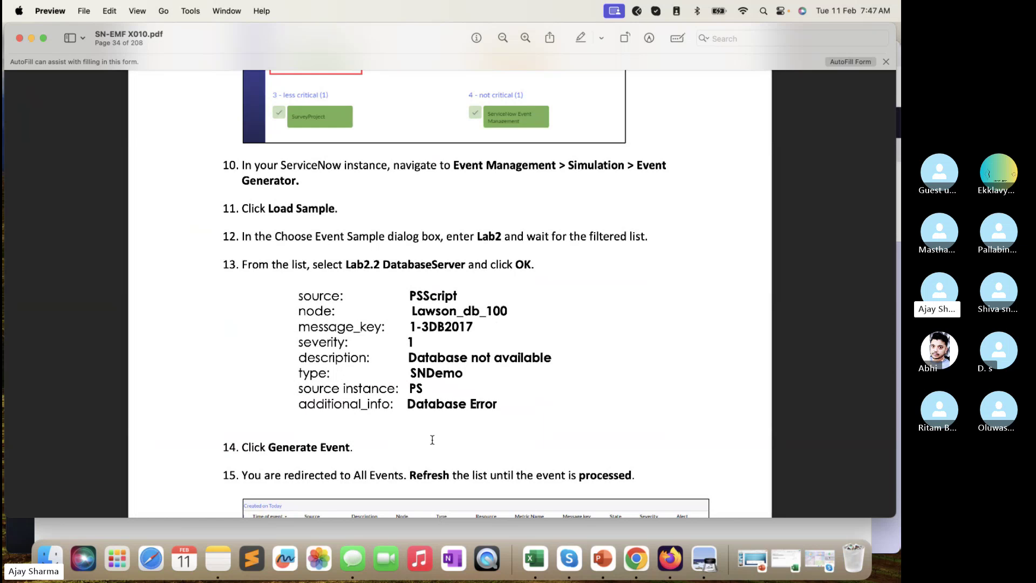
{"action": "key", "text": "super+Tab"}
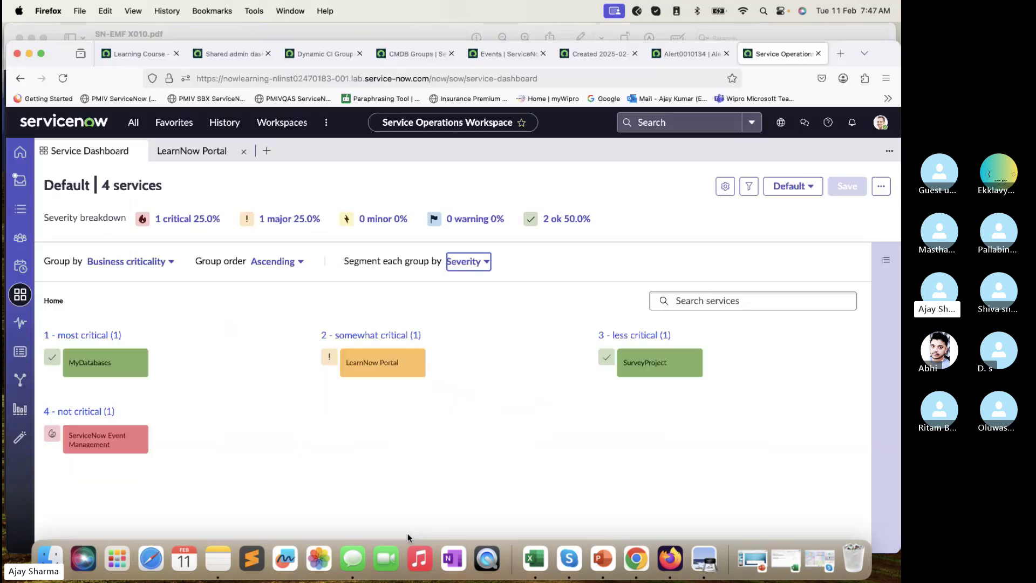
- Close the pages holding the event record, the Alert0010134 record and the Events list
{"action": "left_click", "coordinate": [504, 53]}
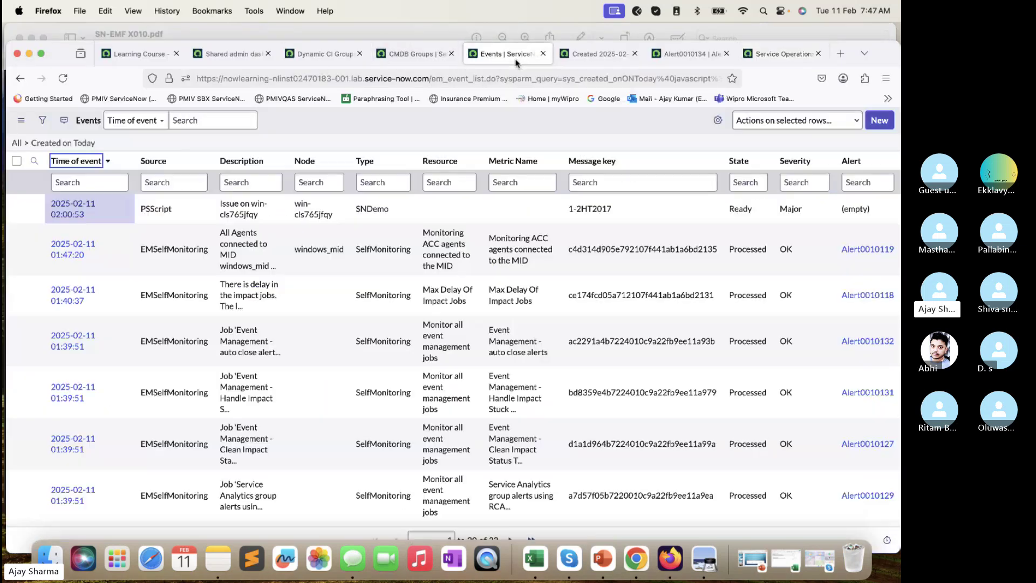
{"action": "left_click", "coordinate": [410, 53]}
{"action": "left_click", "coordinate": [584, 53]}
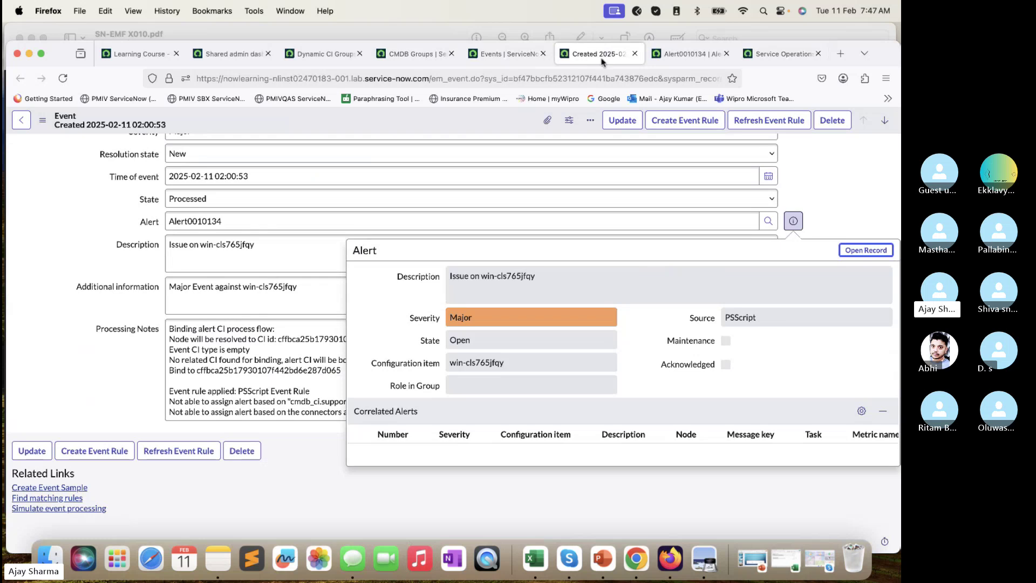
{"action": "left_click", "coordinate": [634, 53]}
{"action": "left_click", "coordinate": [635, 54]}
{"action": "left_click", "coordinate": [511, 56]}
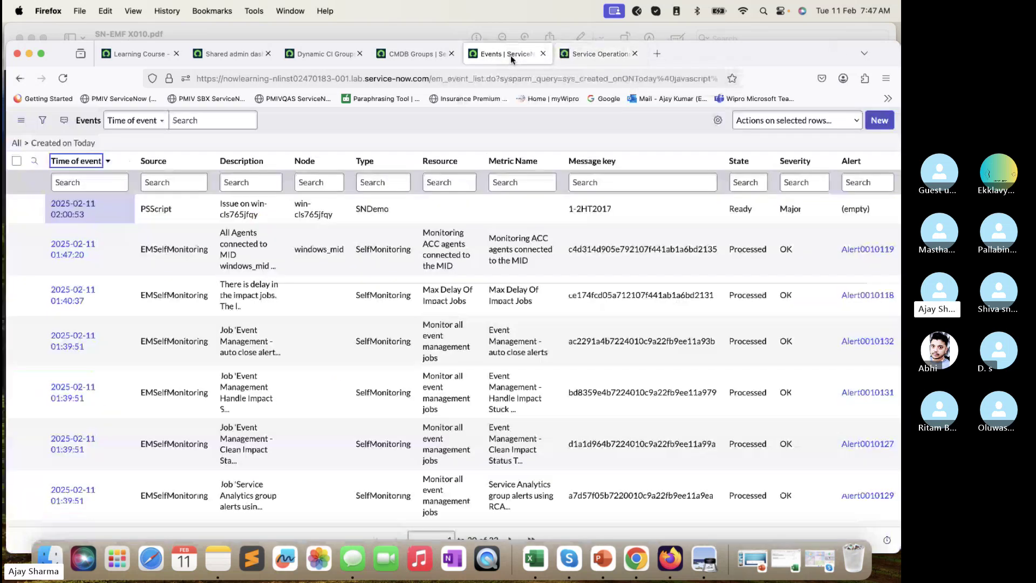
{"action": "left_click", "coordinate": [542, 53]}
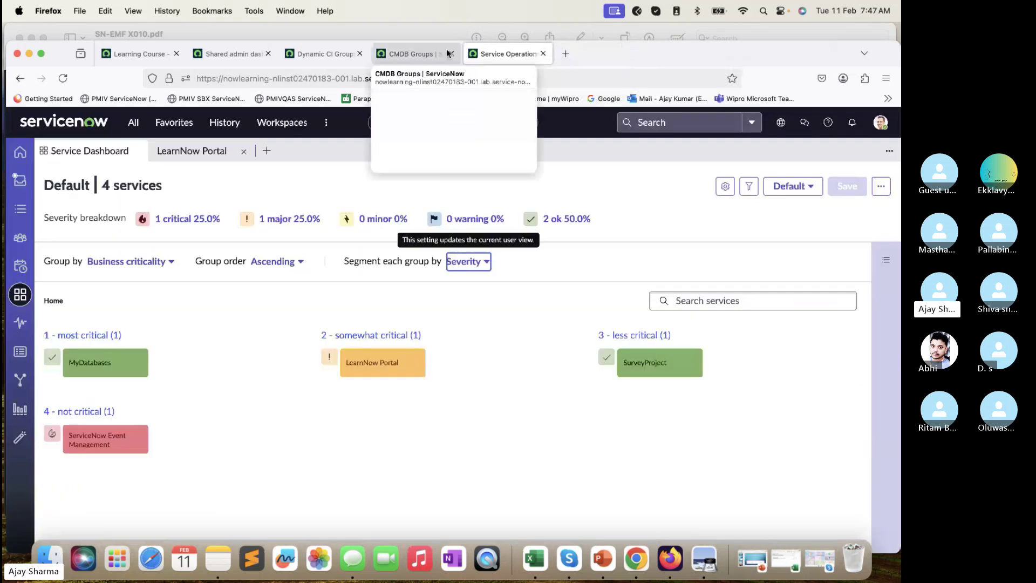
{"action": "left_click", "coordinate": [446, 53]}
- From the Shared admin dashboard, filter the navigator for simu and open the Event Generator in a separate browser page
{"action": "left_click", "coordinate": [222, 54]}
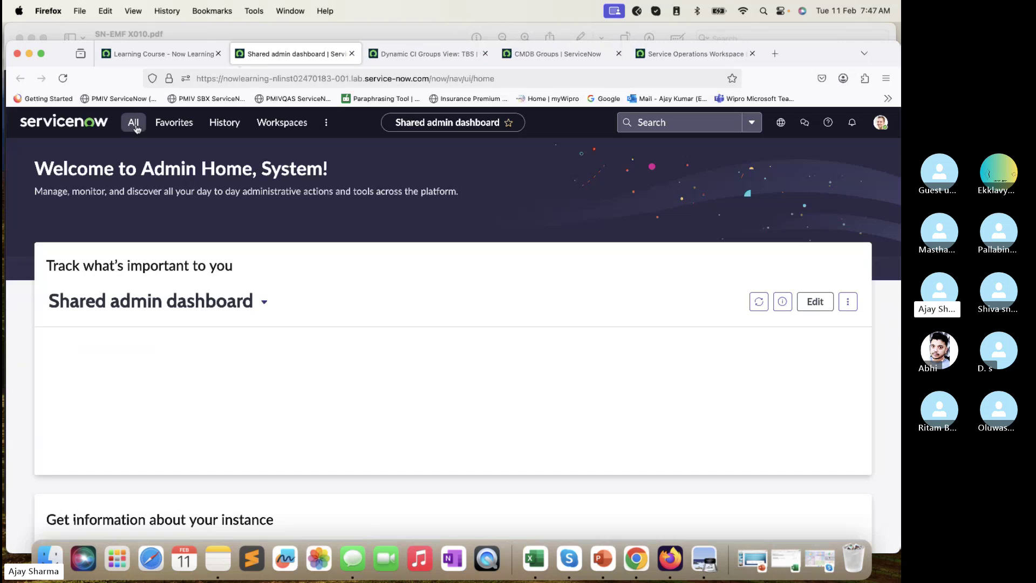
{"action": "left_click", "coordinate": [136, 127]}
{"action": "type", "text": "eve"}
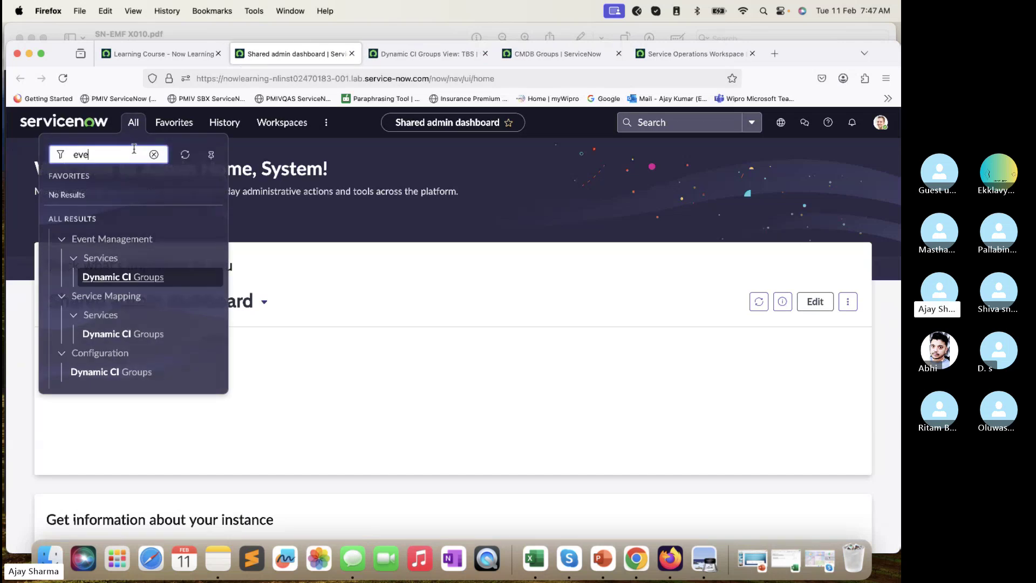
{"action": "type", "text": "nt si"}
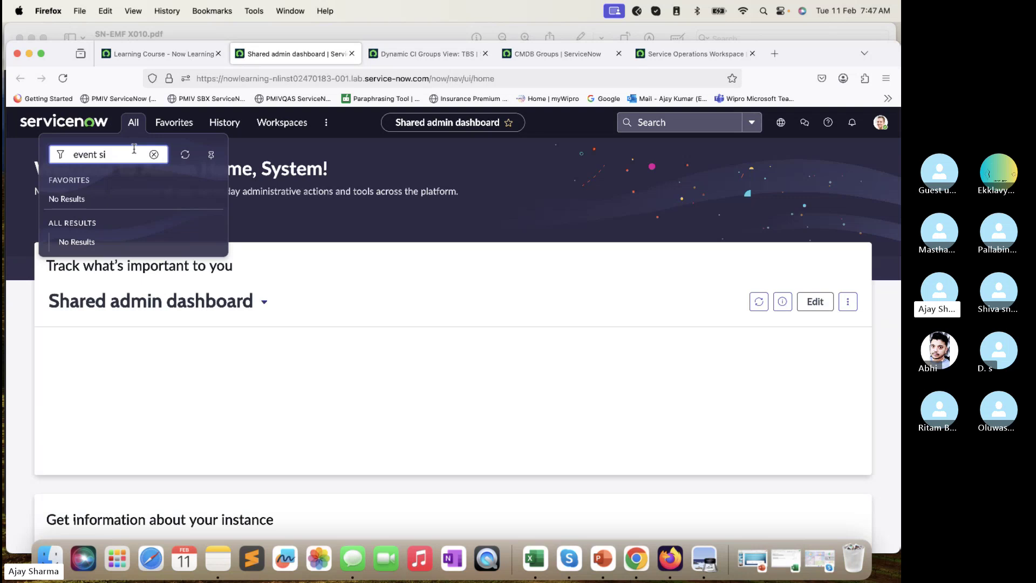
{"action": "key", "text": "BackSpace"}
{"action": "key", "text": "BackSpace"}
{"action": "key", "text": "BackSpace"}
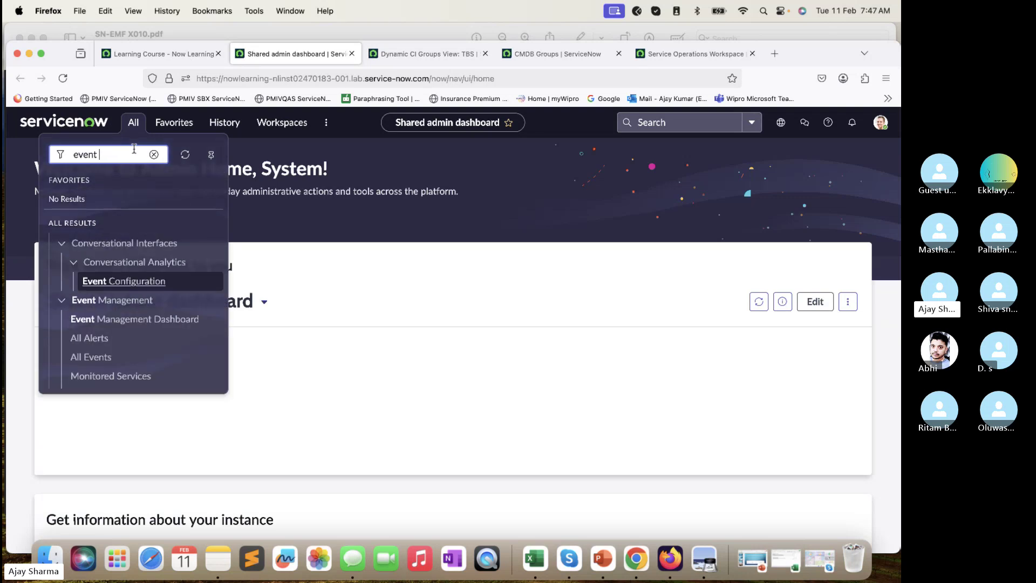
{"action": "key", "text": "BackSpace"}
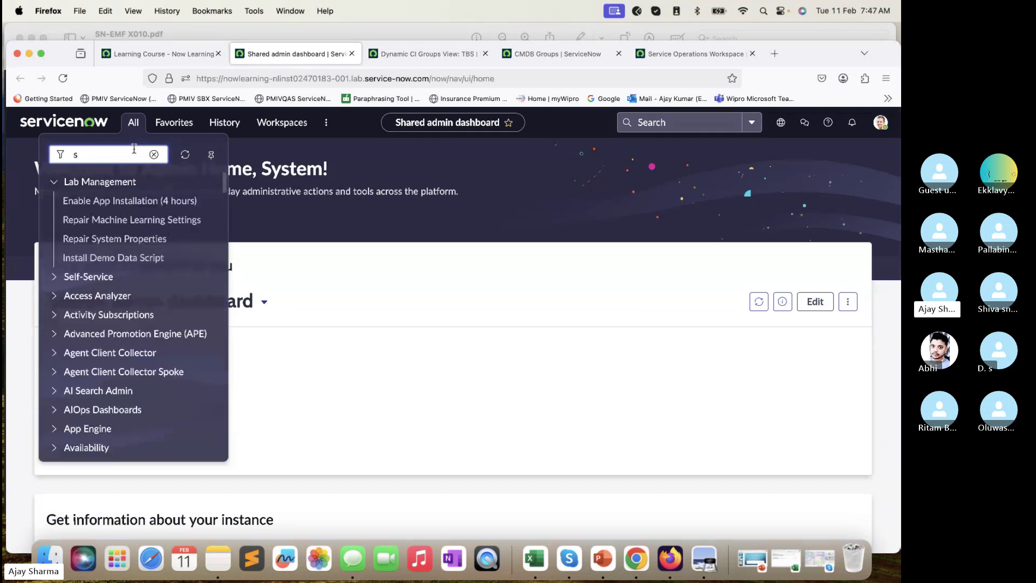
{"action": "type", "text": "simu"}
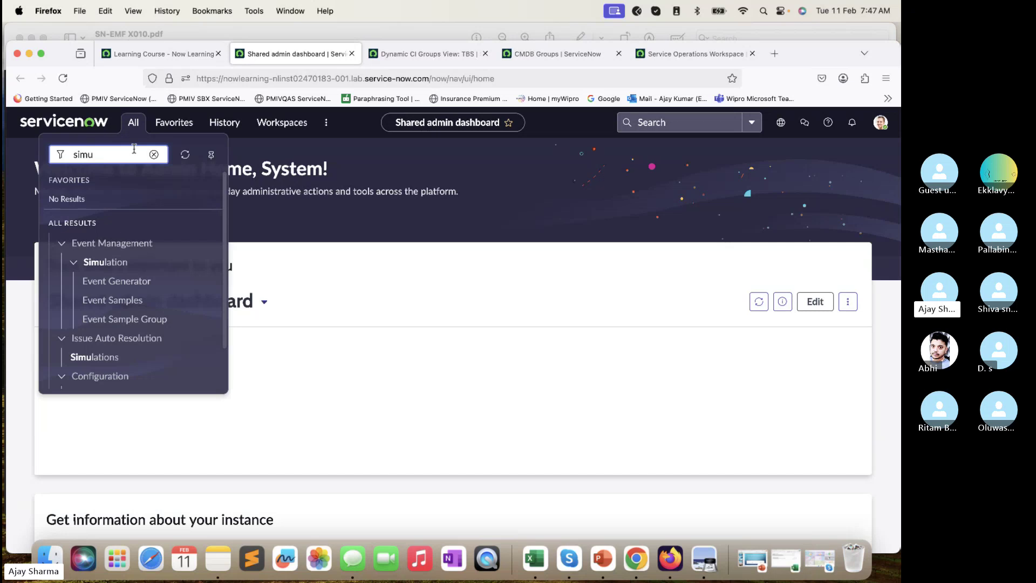
{"action": "left_click", "coordinate": [140, 281], "text": "super"}
{"action": "left_click", "coordinate": [407, 56]}
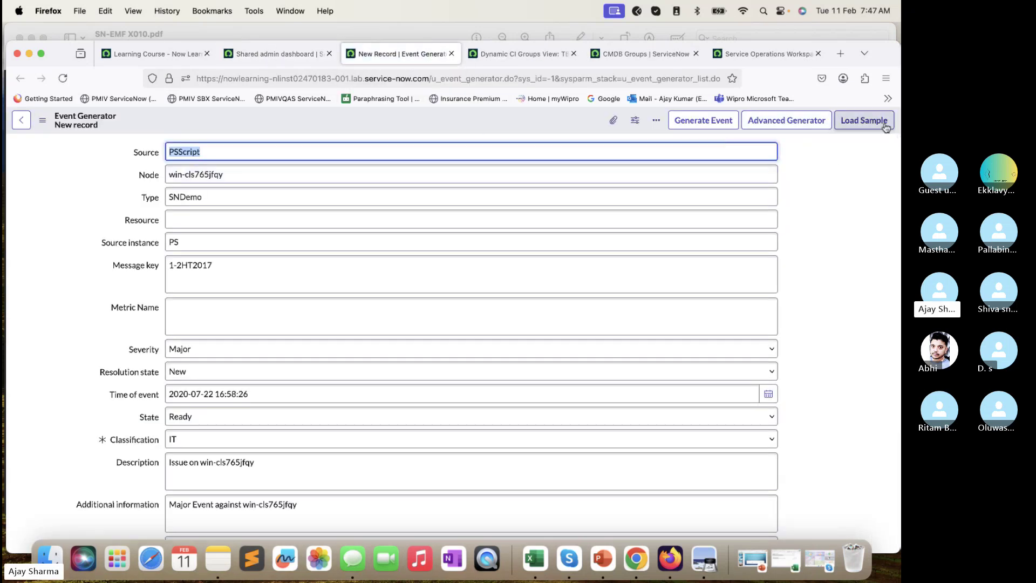
- Load the Lab2.2 DatabaseServer event sample and generate the event from it
{"action": "left_click", "coordinate": [863, 121]}
{"action": "left_click", "coordinate": [457, 348]}
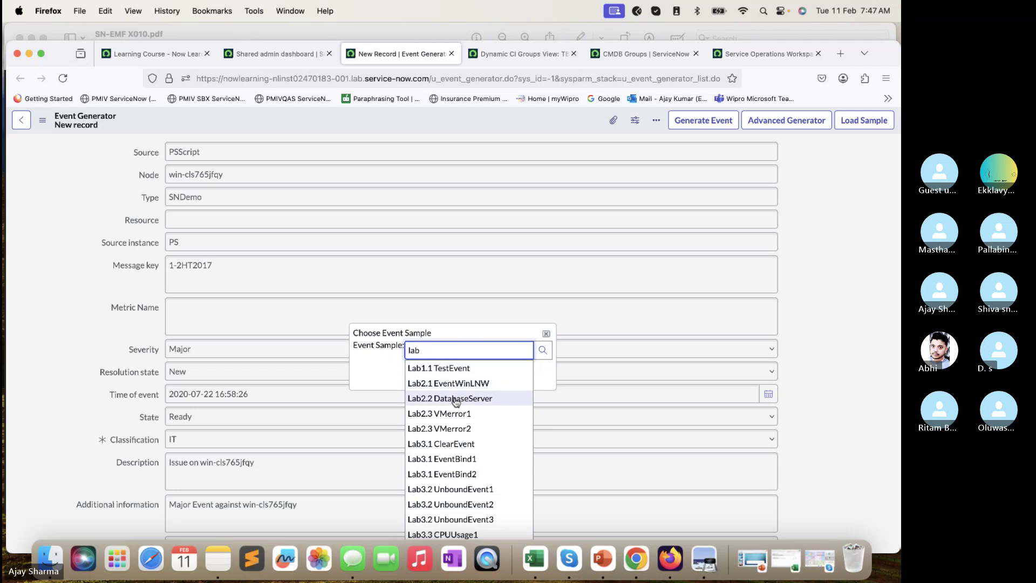
{"action": "left_click", "coordinate": [455, 398]}
{"action": "left_click", "coordinate": [500, 374]}
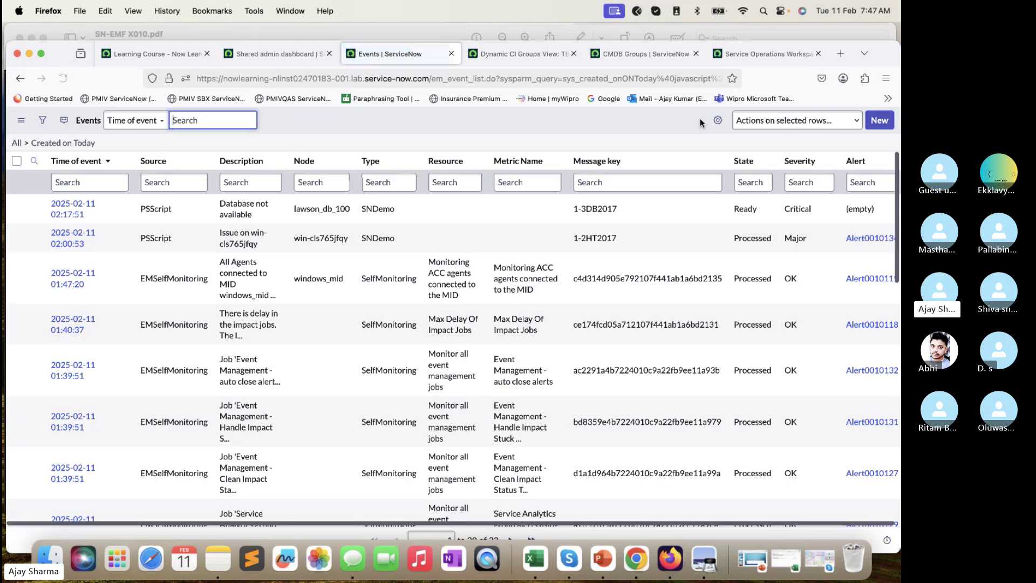
- Open the newest "Database not available" event for lawson_db_100 in a separate browser page and reload the record
{"action": "left_click", "coordinate": [87, 212], "text": "super"}
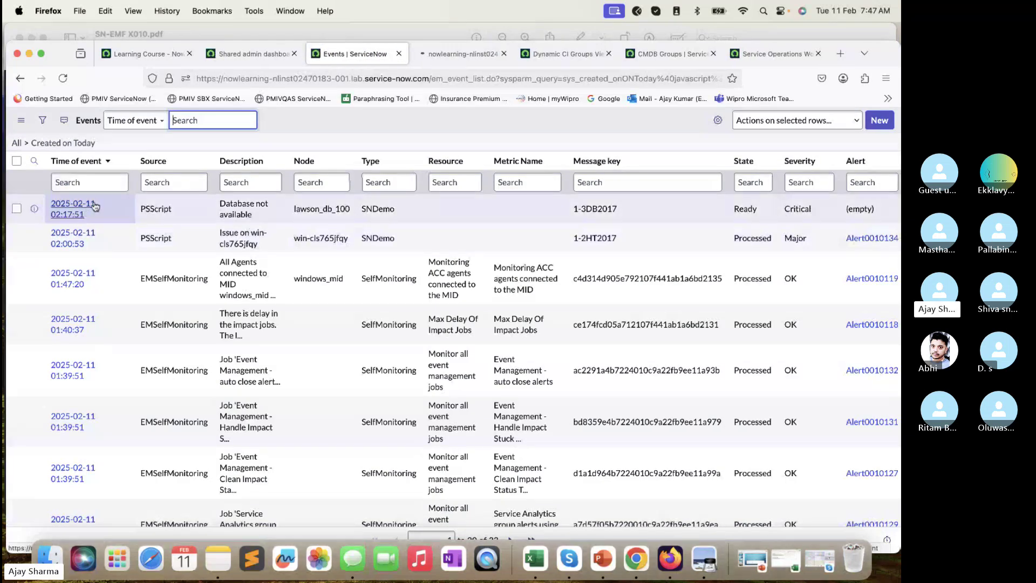
{"action": "left_click", "coordinate": [448, 53]}
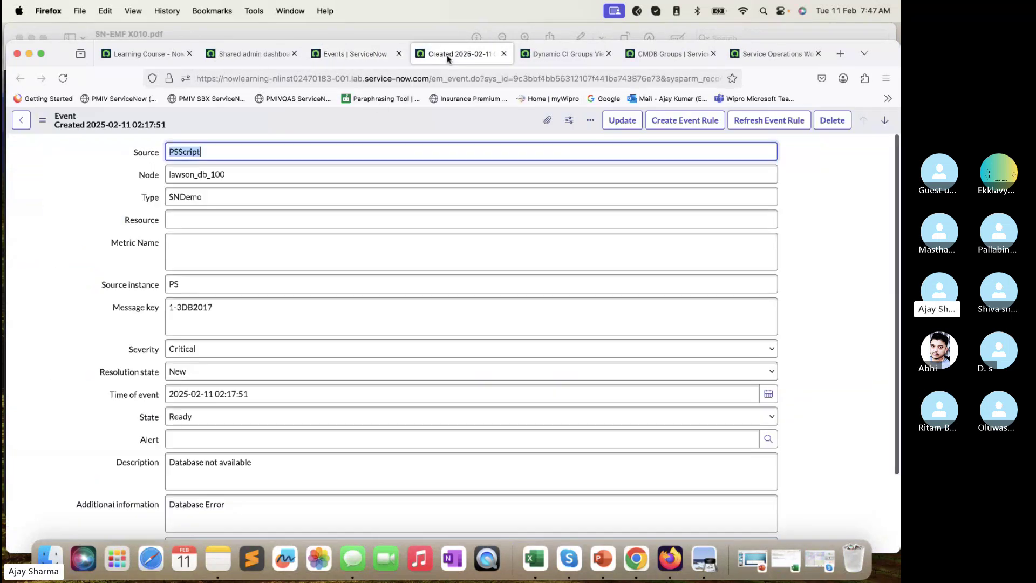
{"action": "scroll", "coordinate": [314, 397], "scroll_direction": "down", "scroll_amount": 2}
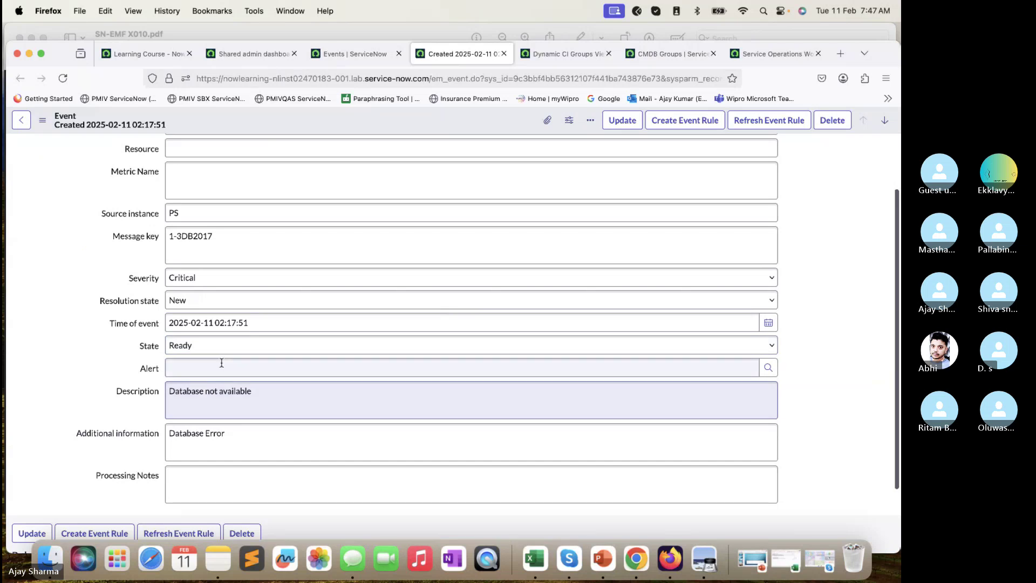
{"action": "scroll", "coordinate": [266, 347], "scroll_direction": "up", "scroll_amount": 1}
{"action": "left_click", "coordinate": [63, 78]}
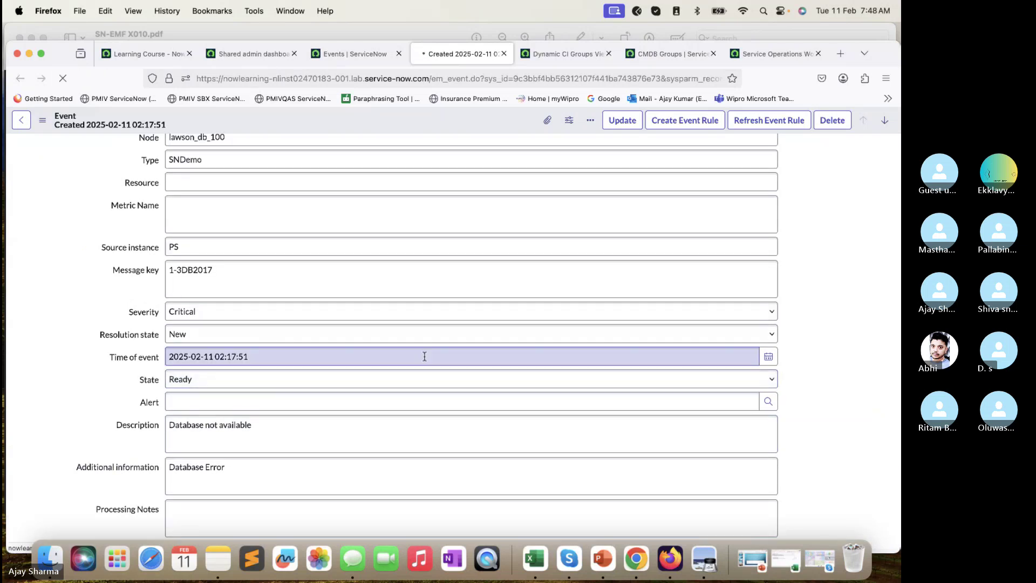
- Examine the event's State, Alert and Processing Notes fields to see how the alert was bound to a CI
{"action": "scroll", "coordinate": [424, 357], "scroll_direction": "down", "scroll_amount": 4}
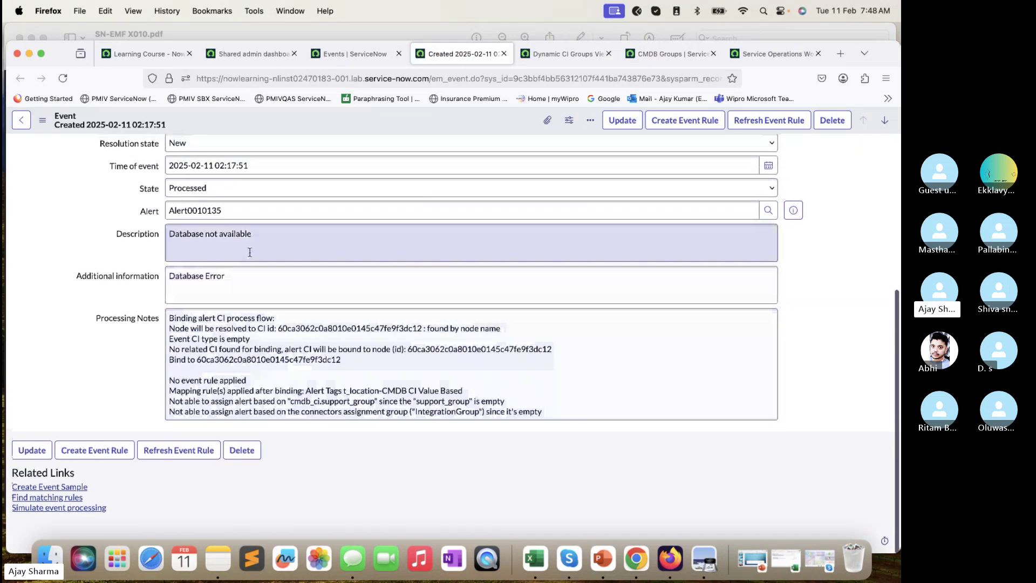
{"action": "double_click", "coordinate": [243, 211]}
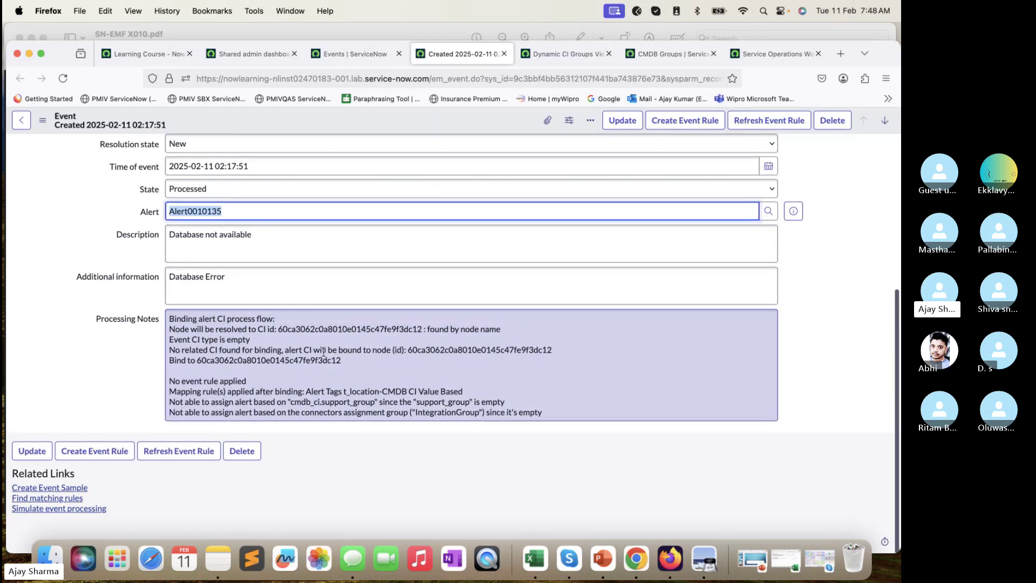
{"action": "left_click_drag", "start_coordinate": [357, 350], "coordinate": [151, 312]}
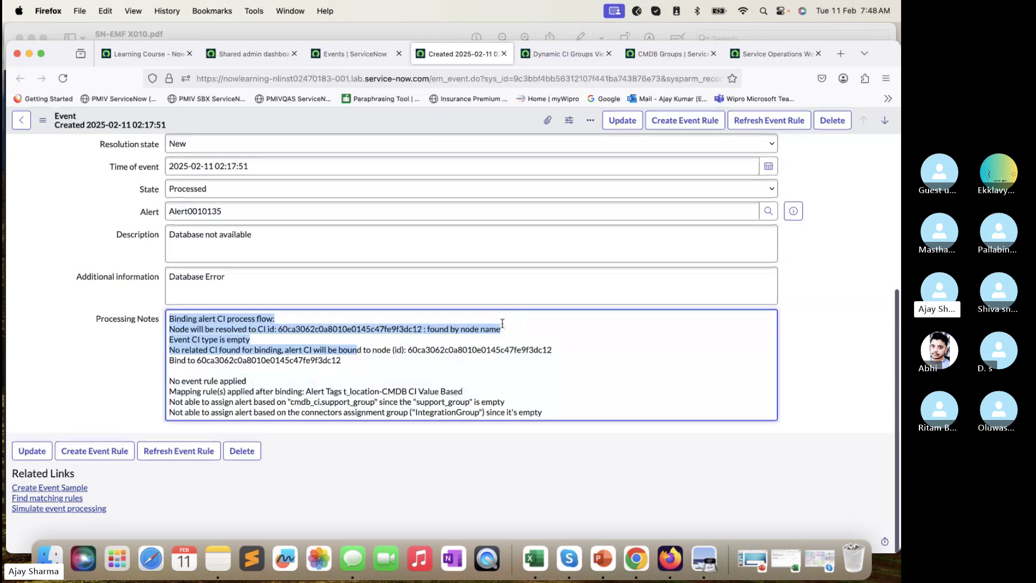
- Switch to the lab guide in Preview and read steps 15 to 18 on event processing, CI binding and the dashboard
{"action": "left_click", "coordinate": [295, 33]}
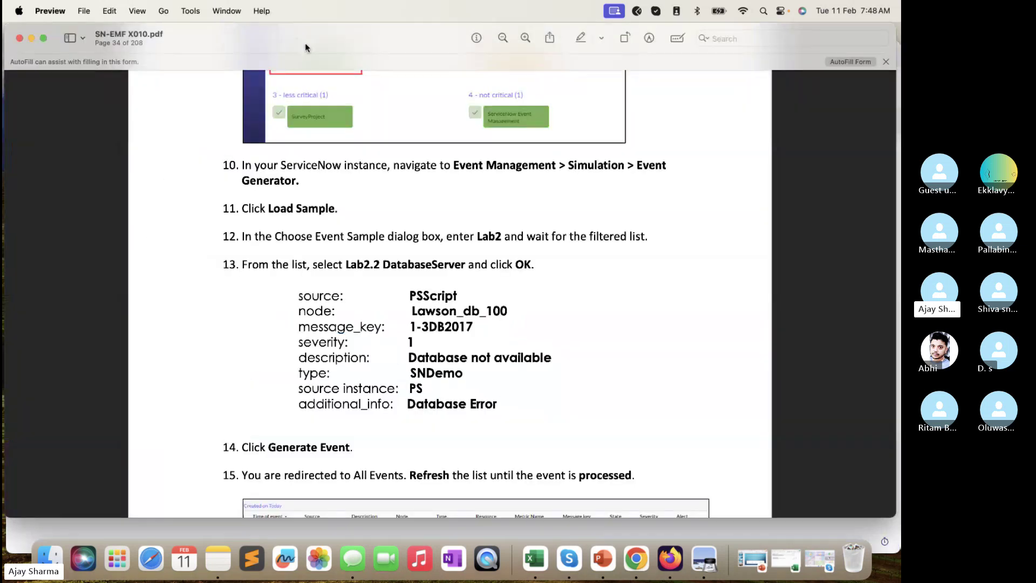
{"action": "scroll", "coordinate": [354, 230], "scroll_direction": "down", "scroll_amount": 5}
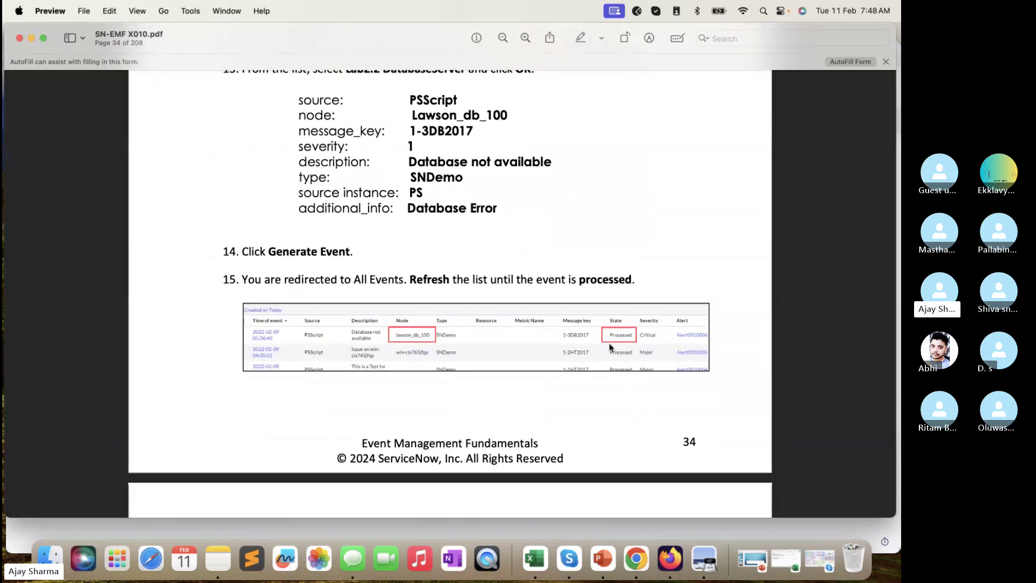
{"action": "scroll", "coordinate": [373, 383], "scroll_direction": "down", "scroll_amount": 10}
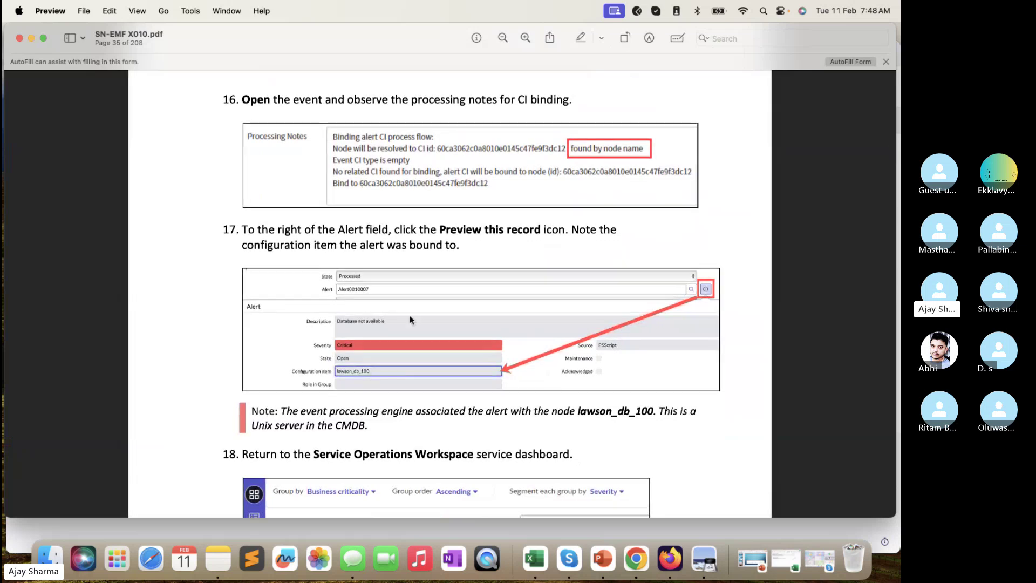
{"action": "scroll", "coordinate": [452, 264], "scroll_direction": "down", "scroll_amount": 5}
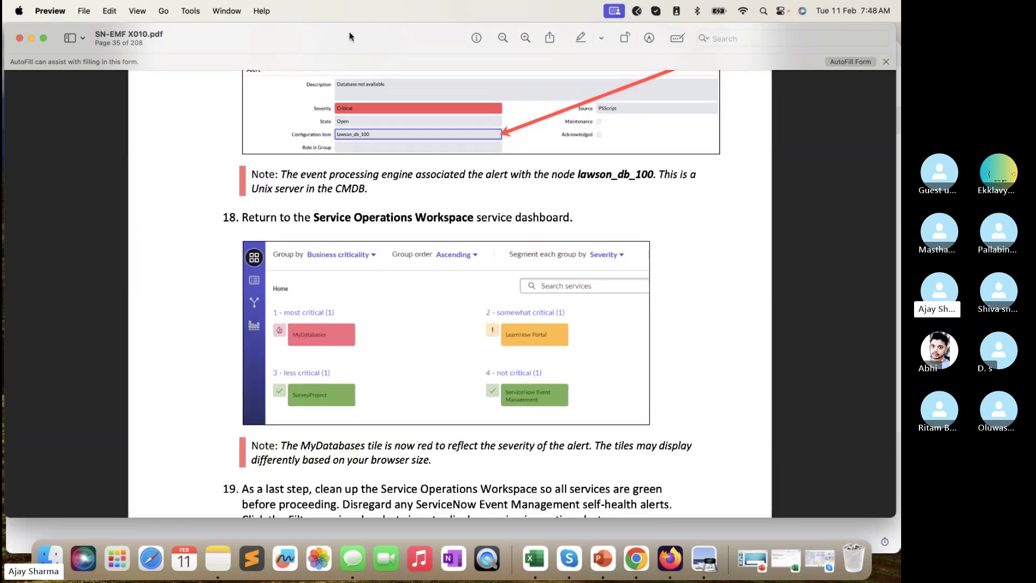
- Return to Firefox and check the MyDatabases tile on the Service Operations Workspace service dashboard
{"action": "left_click", "coordinate": [670, 558]}
{"action": "scroll", "coordinate": [227, 235], "scroll_direction": "up", "scroll_amount": 3}
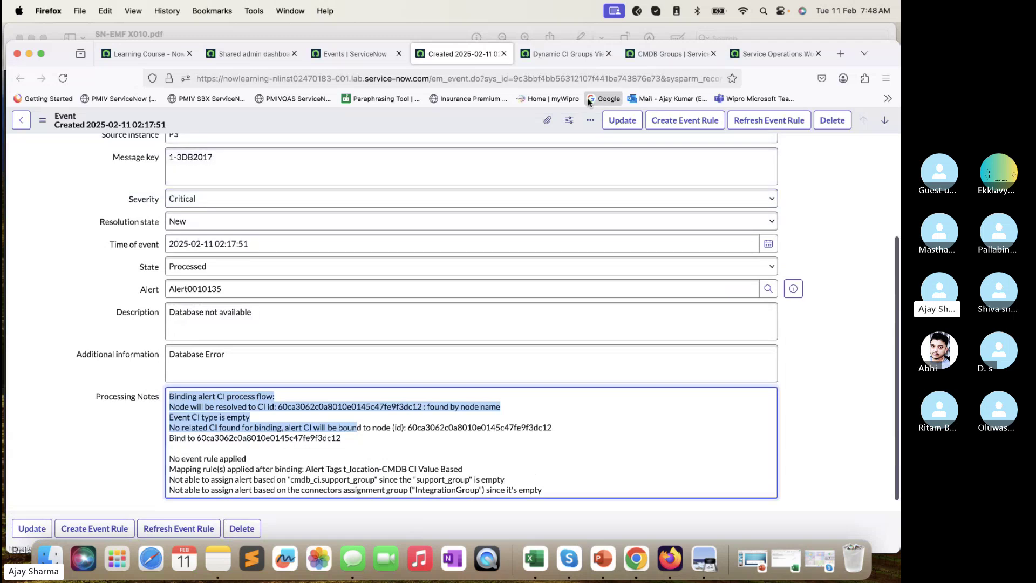
{"action": "left_click", "coordinate": [771, 54]}
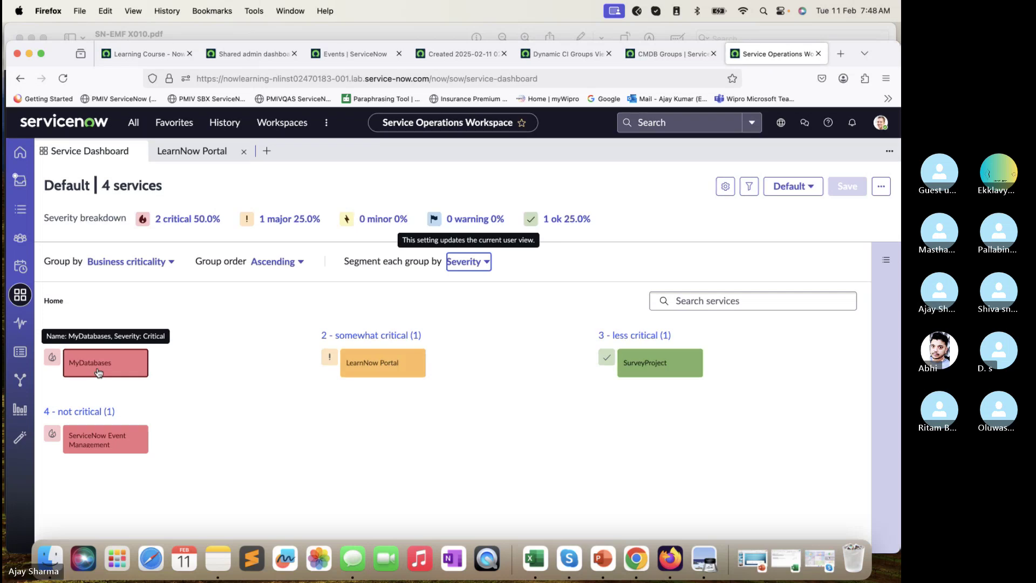
- Read step 19 of the lab guide in Preview on cleaning up alerts, return to Firefox and restore the minimized PowerPoint window
{"action": "left_click", "coordinate": [284, 34]}
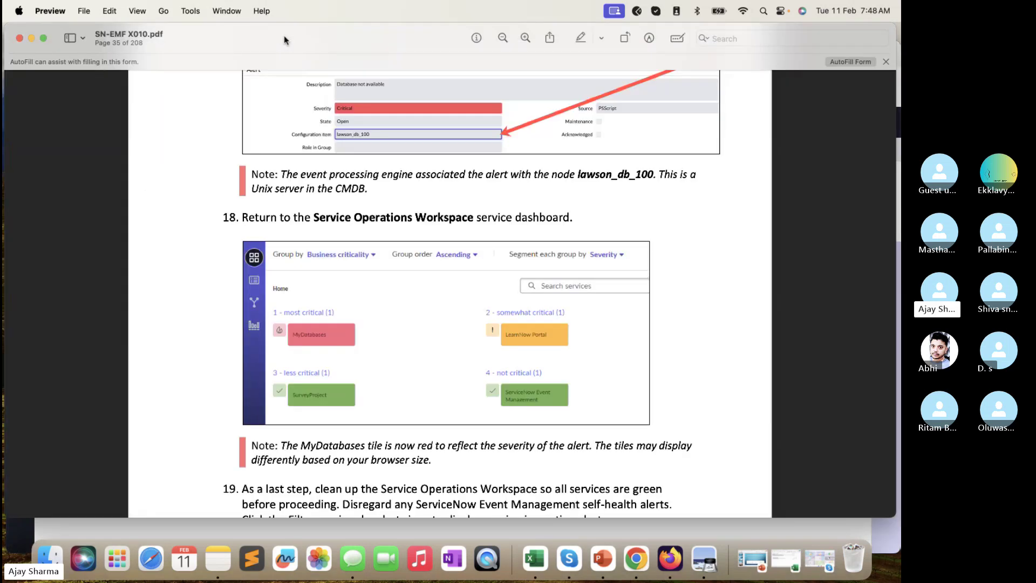
{"action": "scroll", "coordinate": [416, 296], "scroll_direction": "down", "scroll_amount": 10}
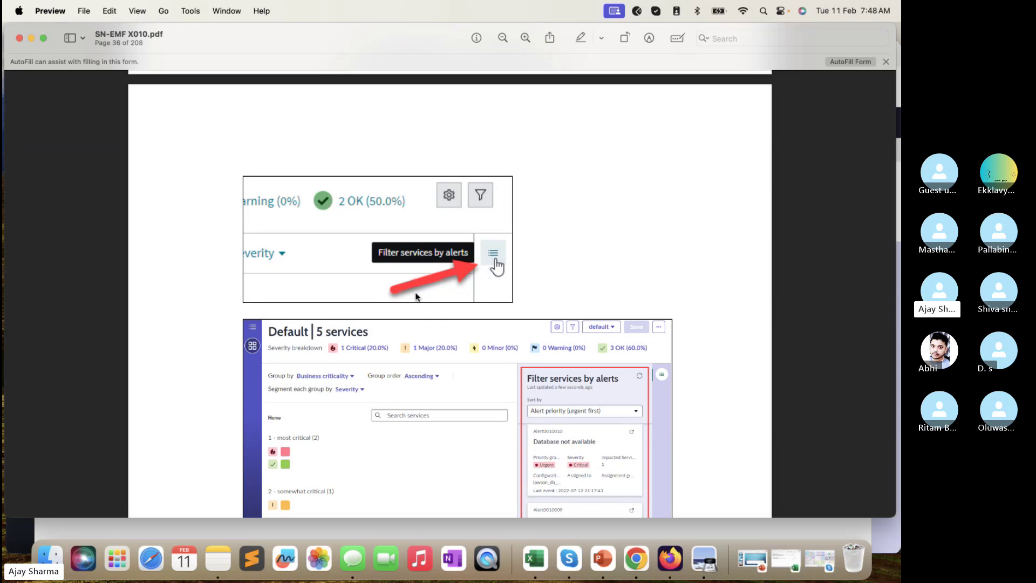
{"action": "scroll", "coordinate": [416, 296], "scroll_direction": "up", "scroll_amount": 3}
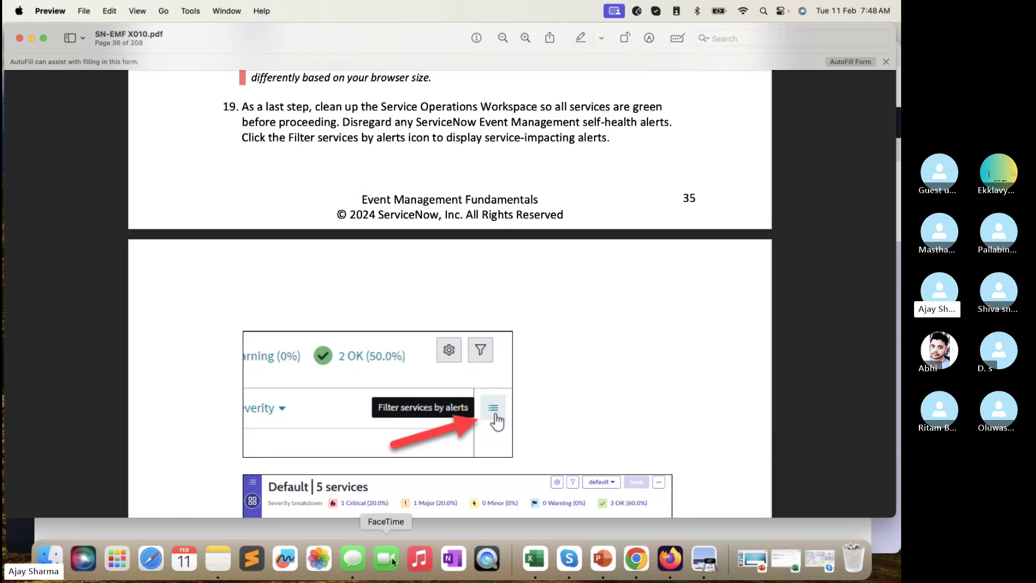
{"action": "left_click", "coordinate": [422, 529]}
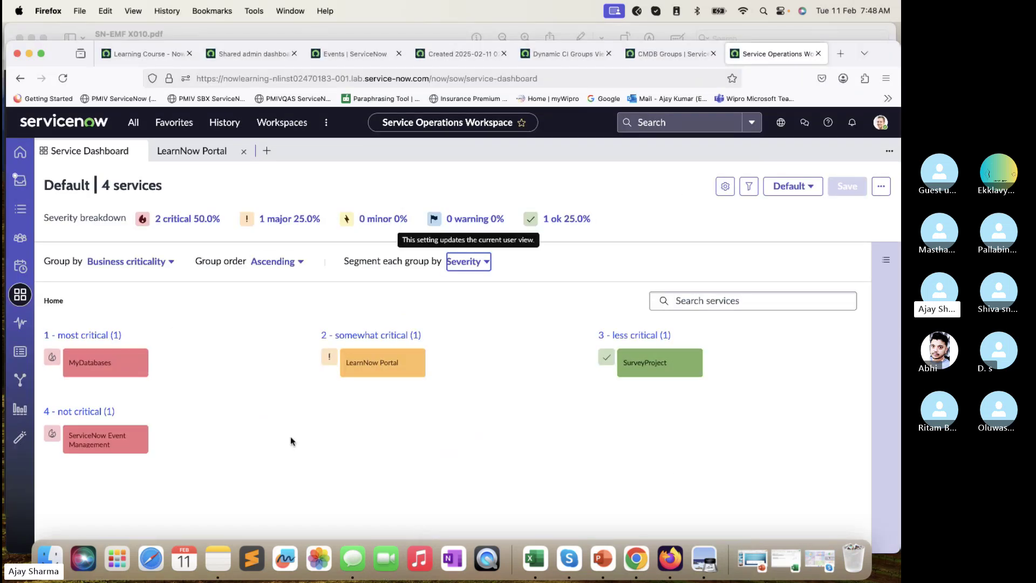
{"action": "left_click", "coordinate": [753, 560]}
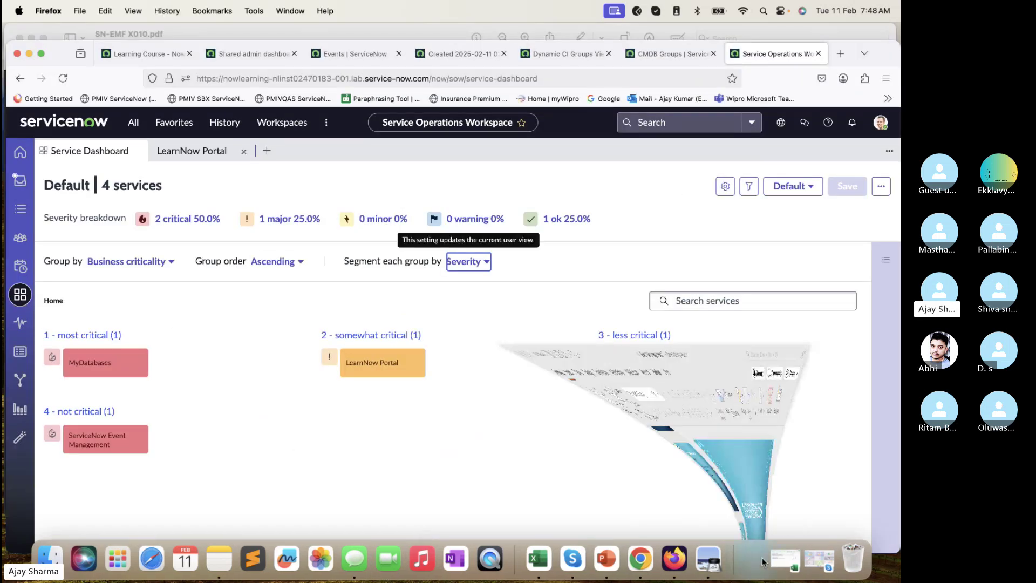
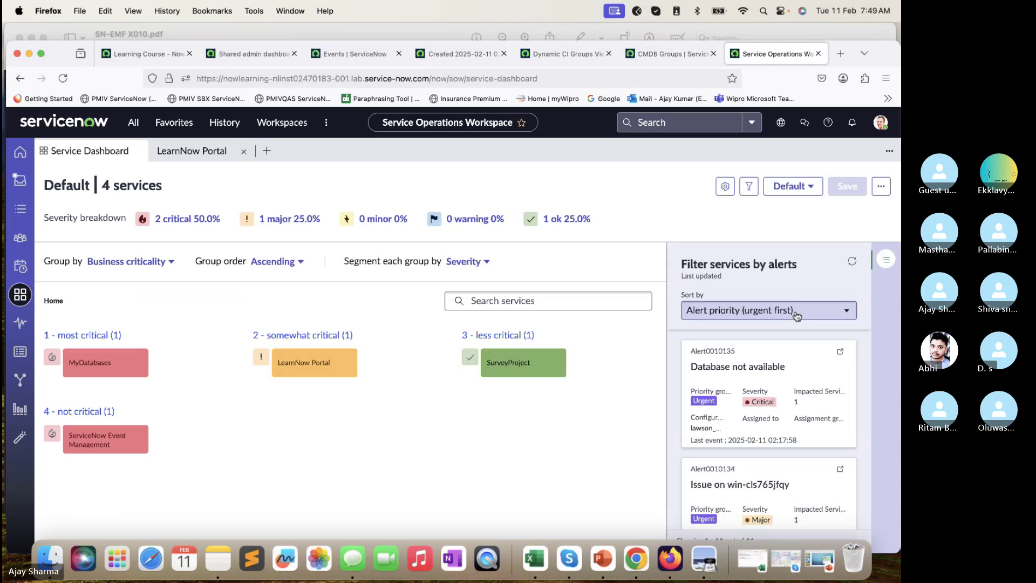
- Sort the service-impacting alerts by Alert updated time (desc.) and open the "Database not available" alert
{"action": "left_click", "coordinate": [794, 312]}
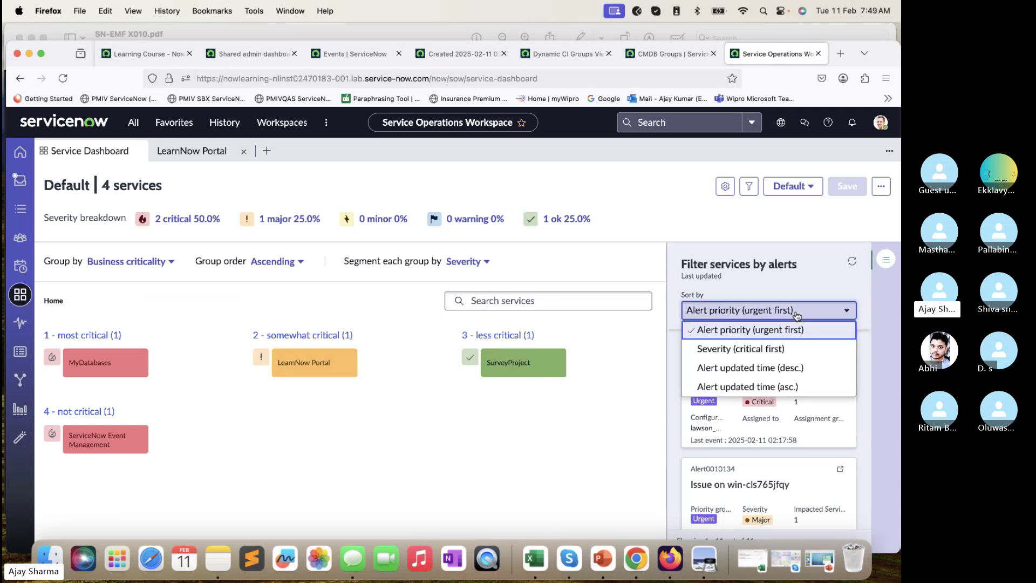
{"action": "left_click", "coordinate": [690, 370]}
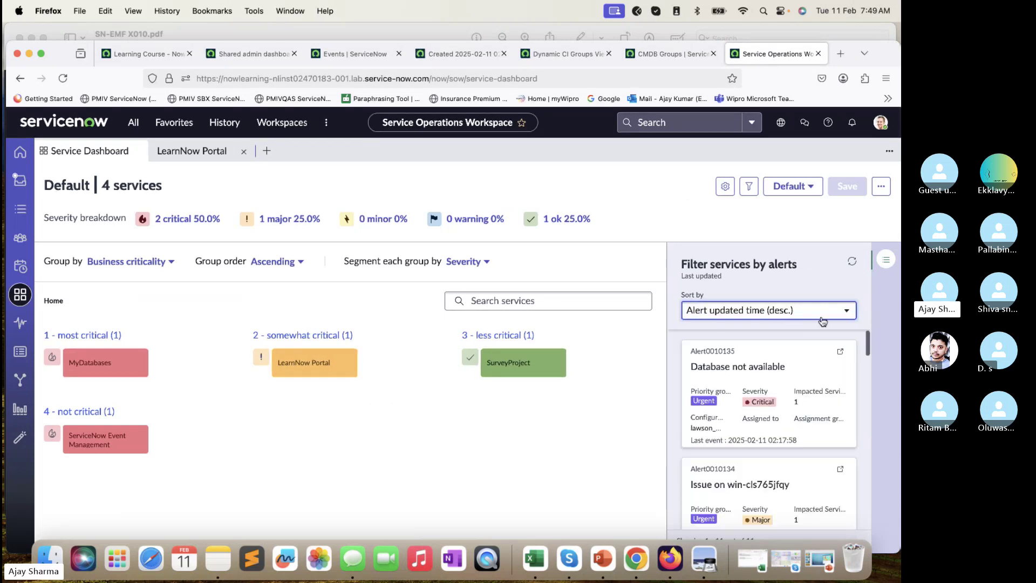
{"action": "left_click", "coordinate": [840, 353]}
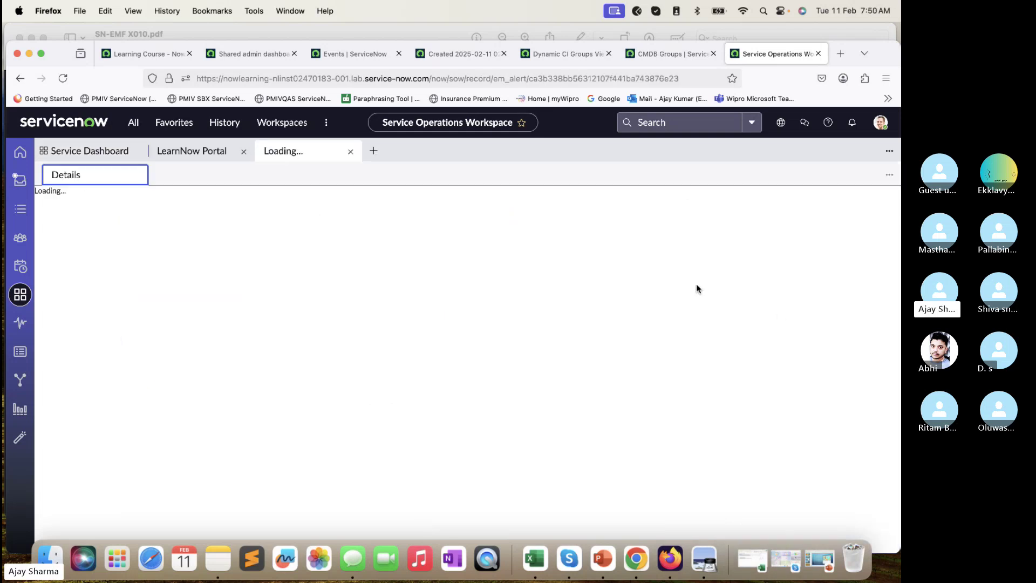
{"action": "left_click", "coordinate": [773, 505]}
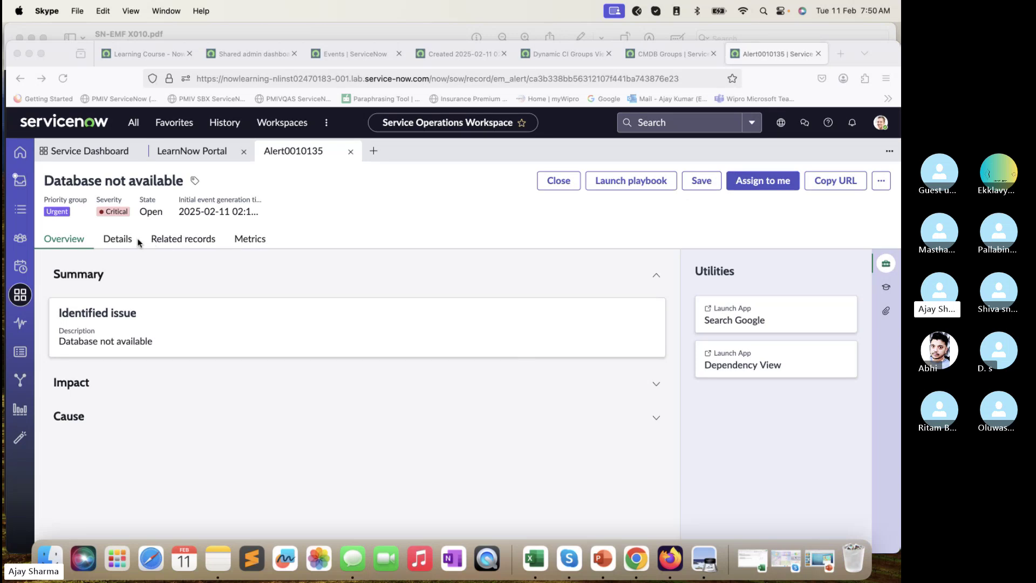
- In the details of the "Database not available" alert, set the State to Closed and save the record
{"action": "left_click", "coordinate": [110, 246]}
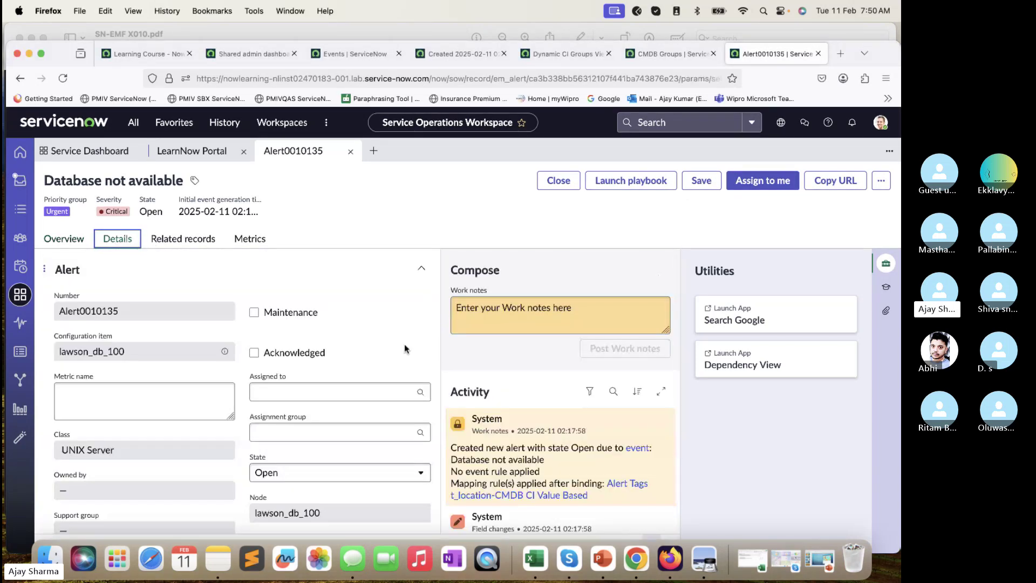
{"action": "scroll", "coordinate": [404, 344], "scroll_direction": "down", "scroll_amount": 3}
{"action": "scroll", "coordinate": [406, 349], "scroll_direction": "up", "scroll_amount": 3}
{"action": "scroll", "coordinate": [405, 349], "scroll_direction": "down", "scroll_amount": 3}
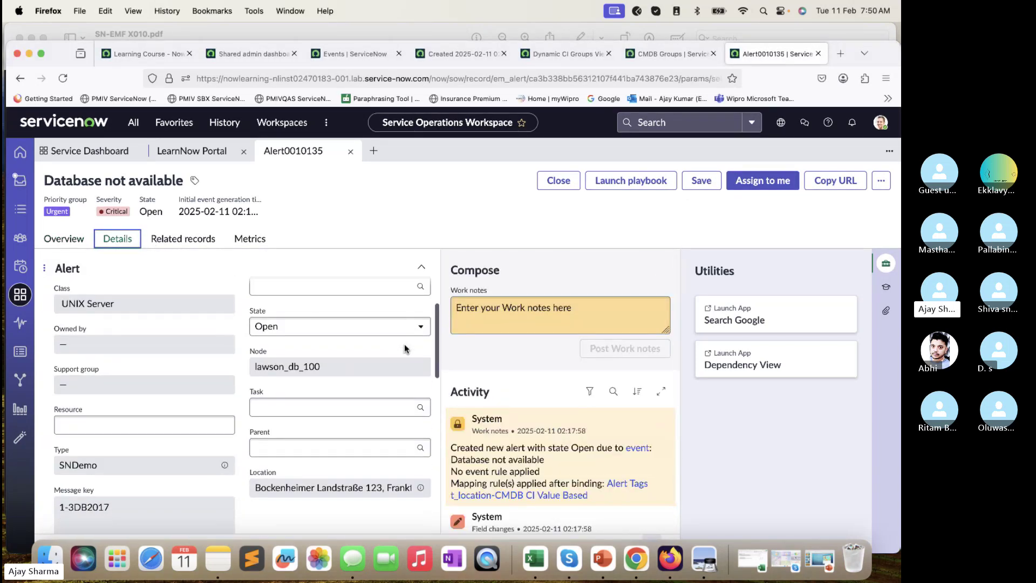
{"action": "left_click", "coordinate": [405, 326]}
{"action": "left_click", "coordinate": [295, 422]}
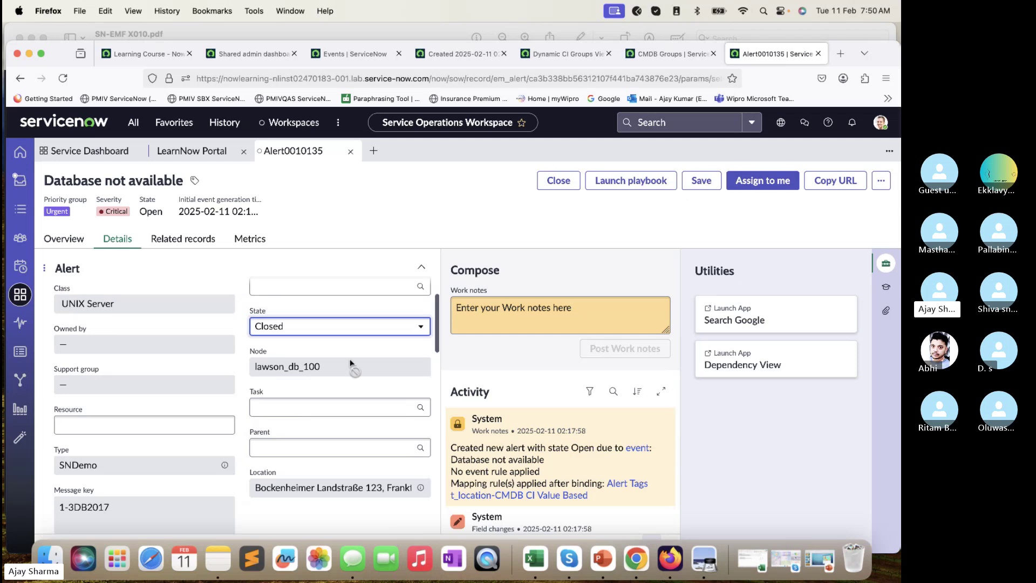
{"action": "left_click", "coordinate": [707, 189]}
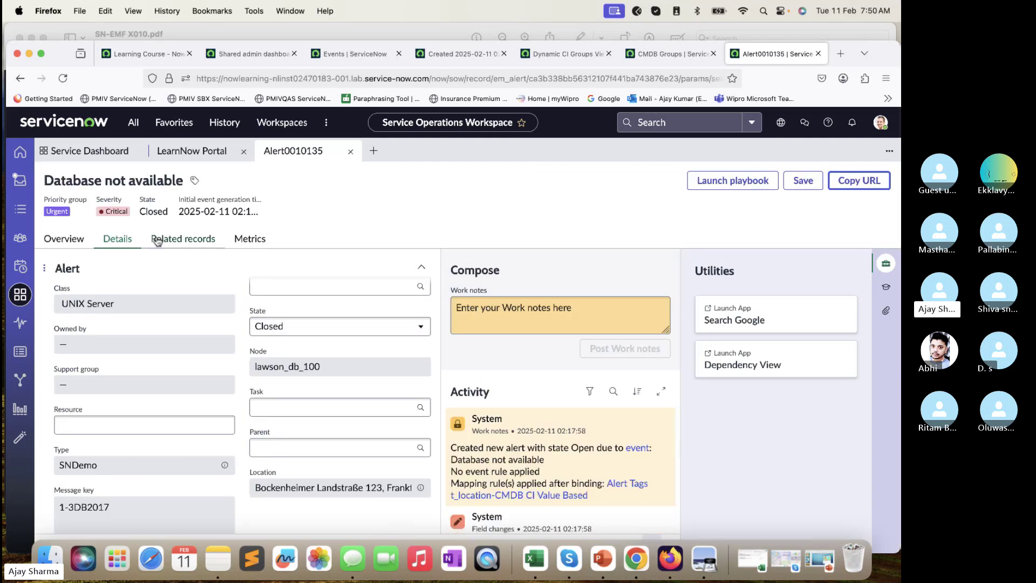
- Return to the service dashboard, redisplay the service-impacting alerts and open the "Issue on win-cls765jfqy" alert
{"action": "left_click", "coordinate": [20, 293]}
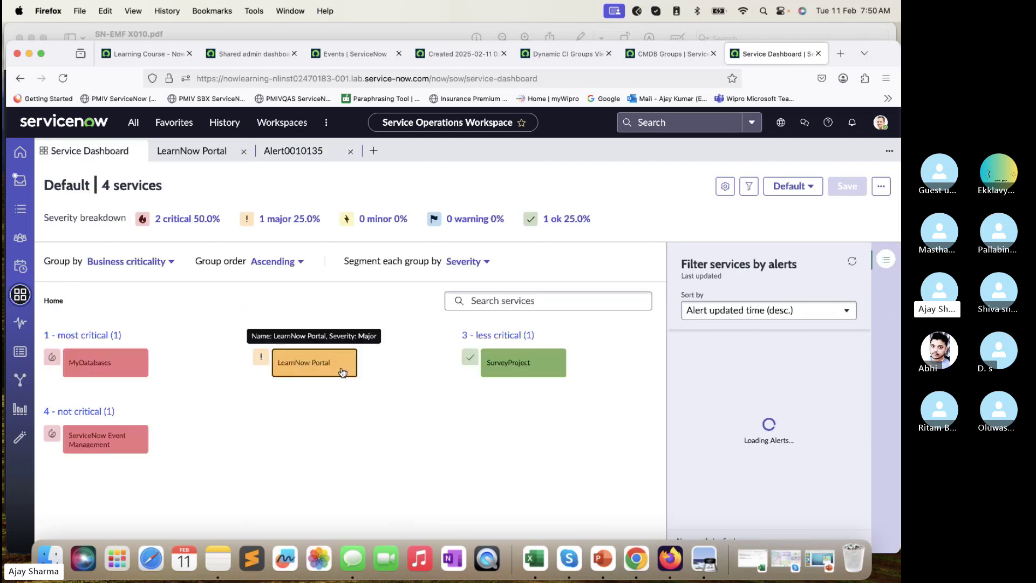
{"action": "left_click", "coordinate": [888, 260]}
{"action": "left_click", "coordinate": [887, 261]}
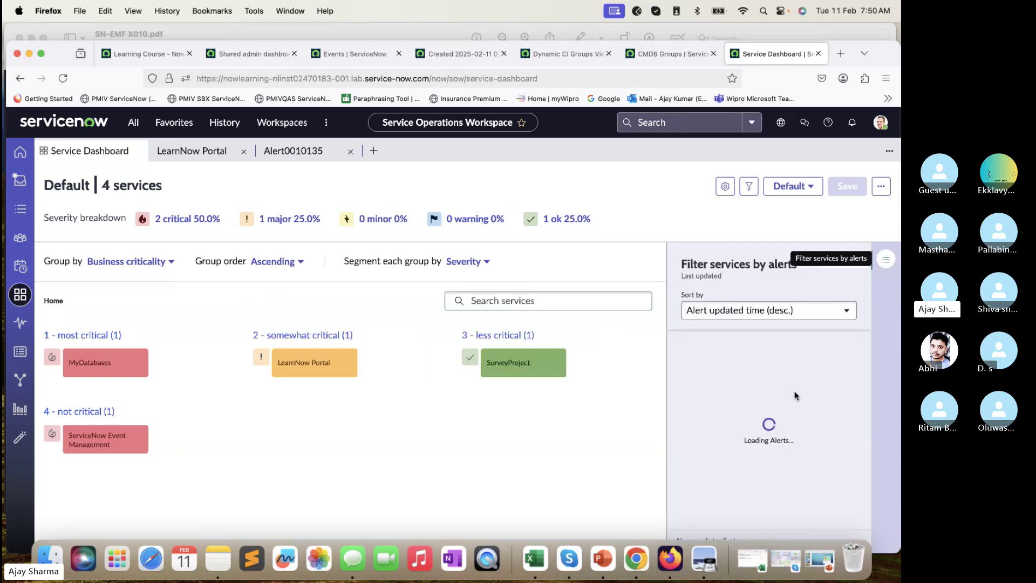
{"action": "left_click", "coordinate": [839, 352]}
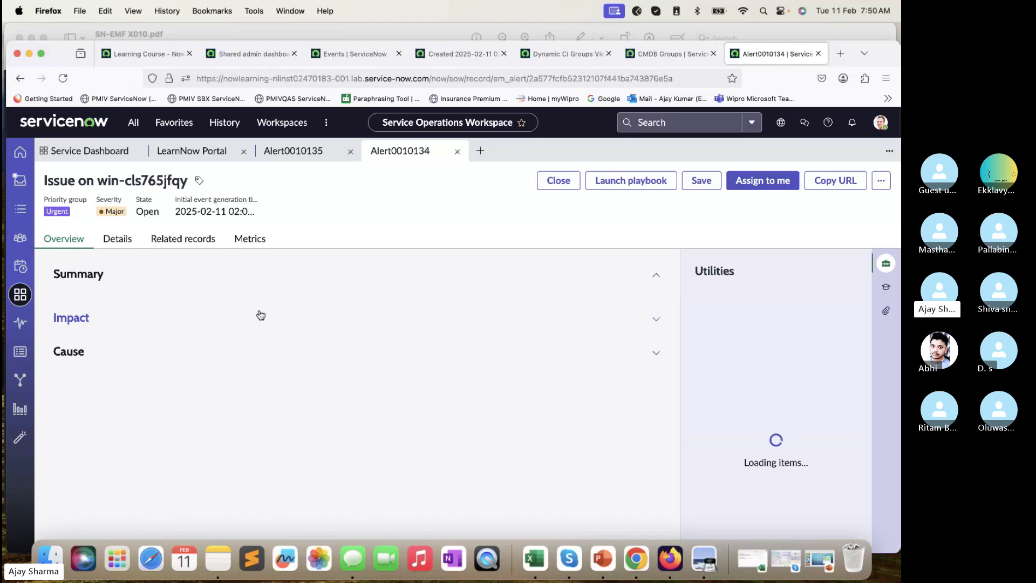
- In the details of the "Issue on win-cls765jfqy" alert, set the State to Closed and save the record
{"action": "left_click", "coordinate": [120, 239]}
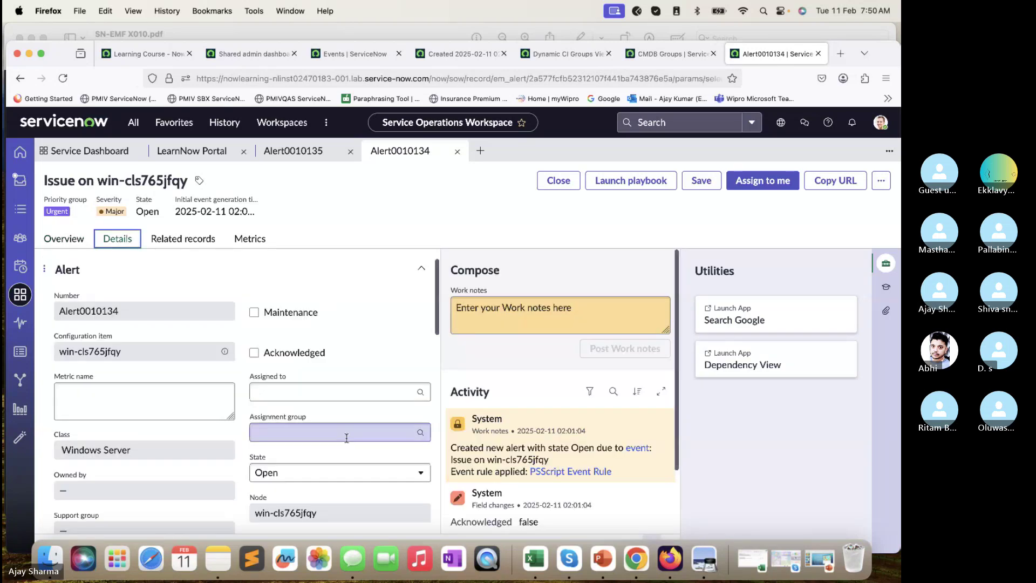
{"action": "left_click", "coordinate": [333, 473]}
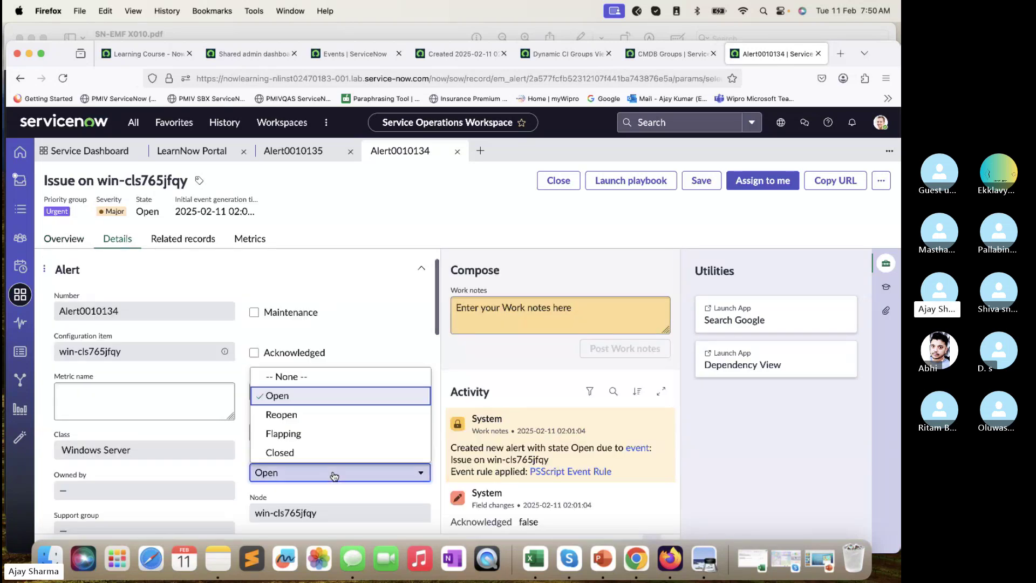
{"action": "left_click", "coordinate": [312, 454]}
{"action": "left_click", "coordinate": [702, 180]}
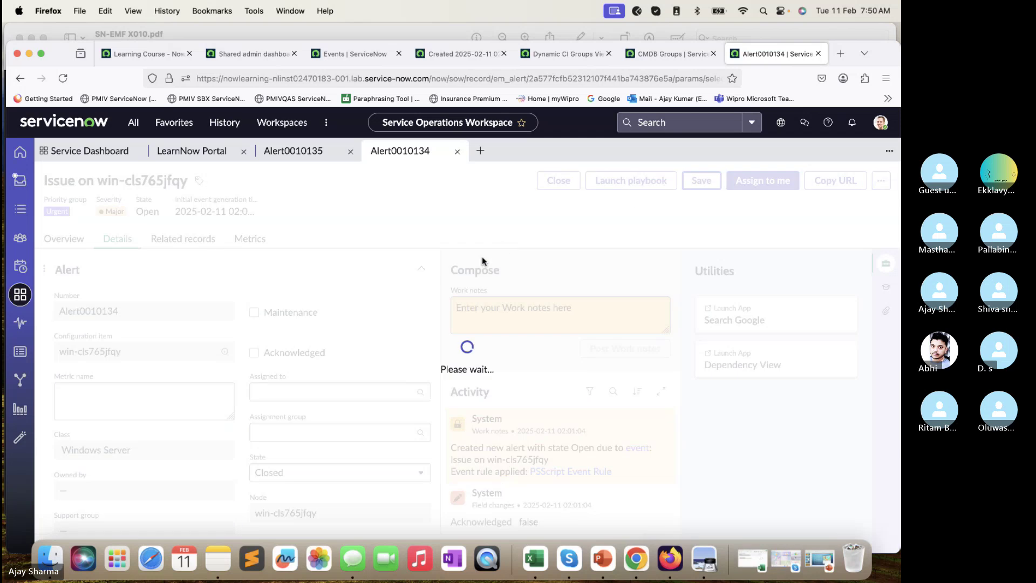
- Return to the service dashboard and reopen the "Issue on win-cls765jfqy" alert to check its state
{"action": "left_click", "coordinate": [19, 294]}
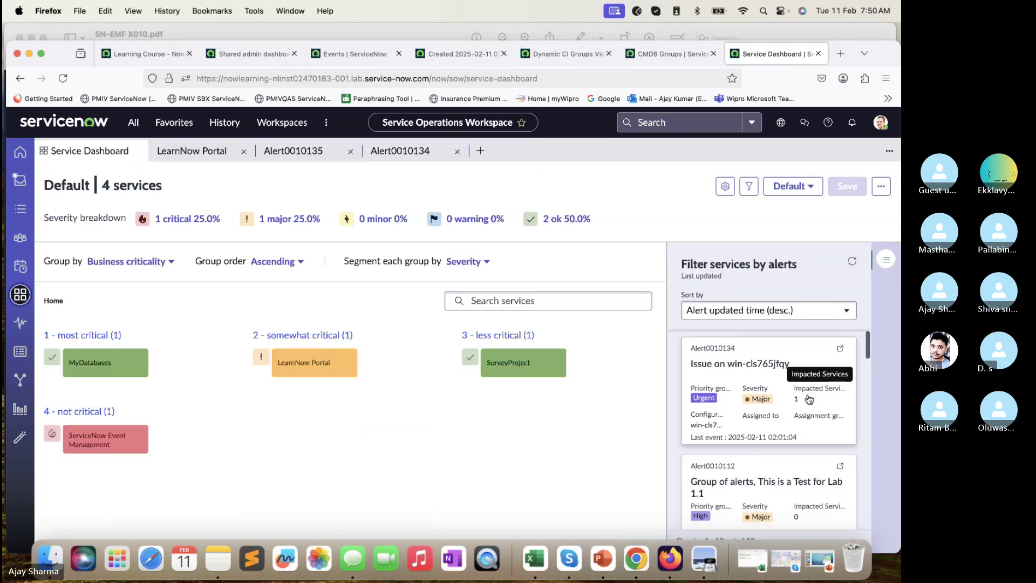
{"action": "scroll", "coordinate": [808, 398], "scroll_direction": "down", "scroll_amount": 1}
{"action": "left_click", "coordinate": [842, 340]}
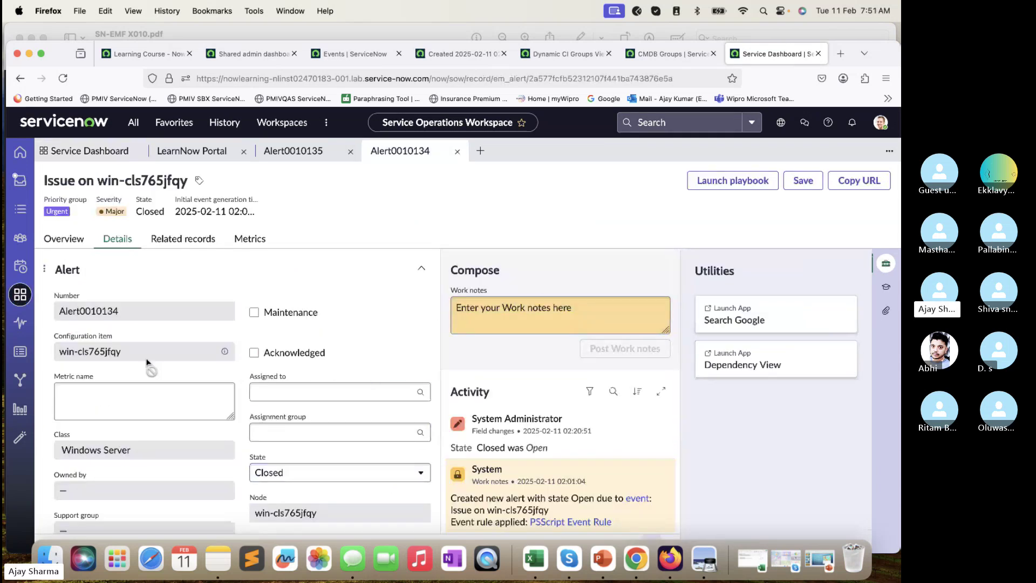
- Return to the service dashboard and open the "This is a Test for Lab 1.1" alert, Alert0010117
{"action": "left_click", "coordinate": [27, 299]}
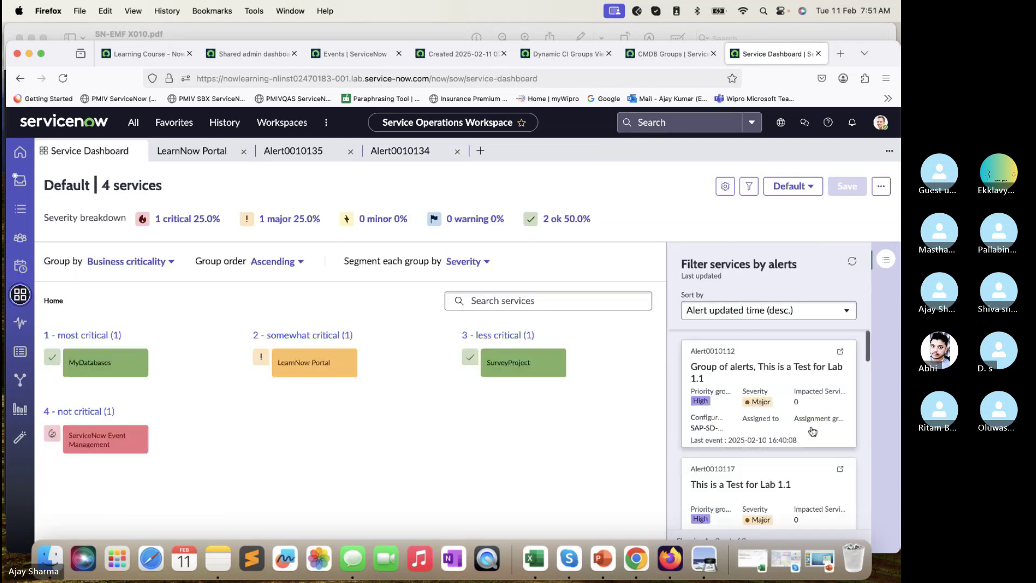
{"action": "scroll", "coordinate": [812, 430], "scroll_direction": "down", "scroll_amount": 2}
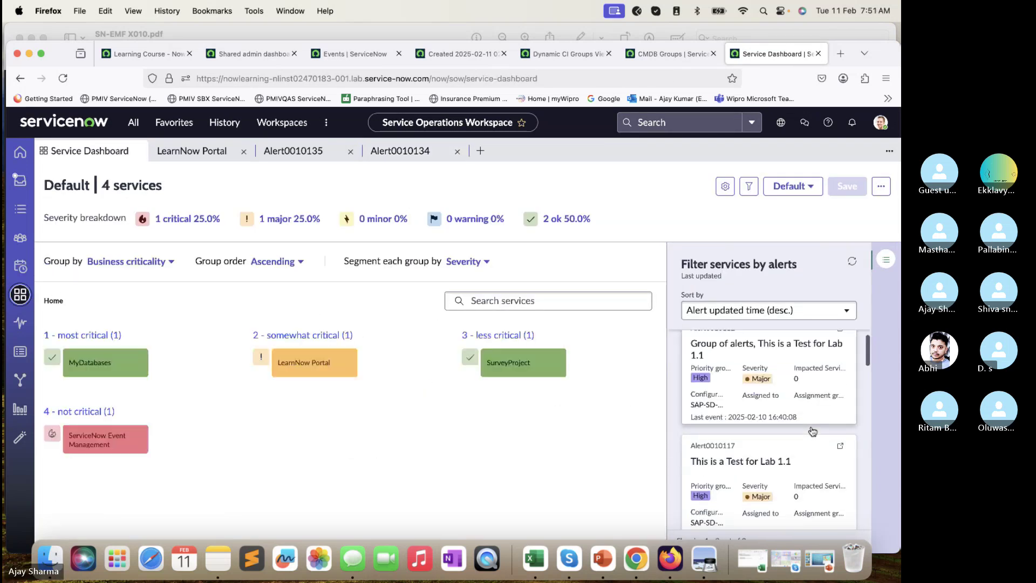
{"action": "left_click", "coordinate": [840, 438]}
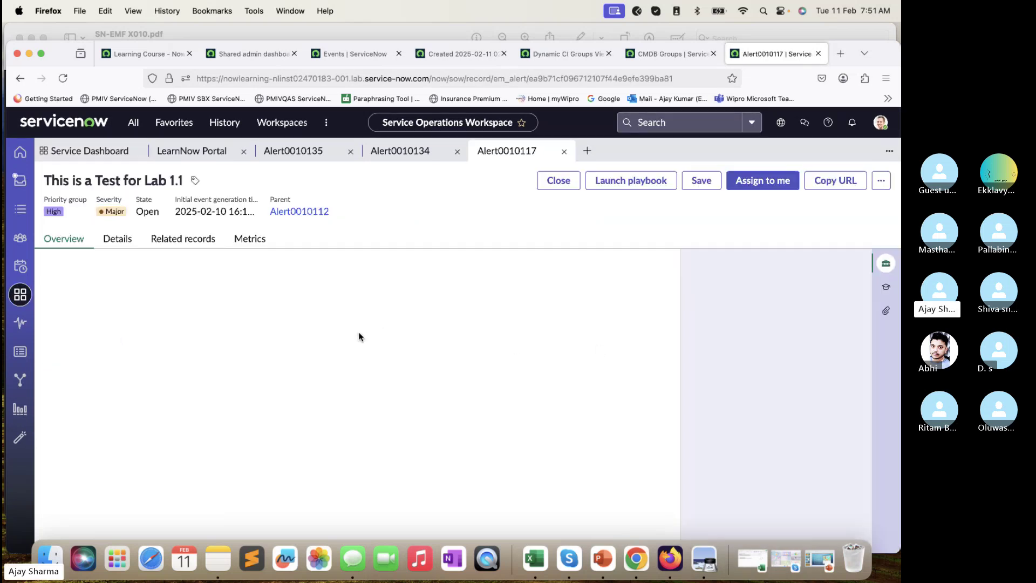
- In the details of Alert0010117, set the State to Closed and save the record
{"action": "left_click", "coordinate": [115, 239]}
{"action": "scroll", "coordinate": [327, 416], "scroll_direction": "down", "scroll_amount": 2}
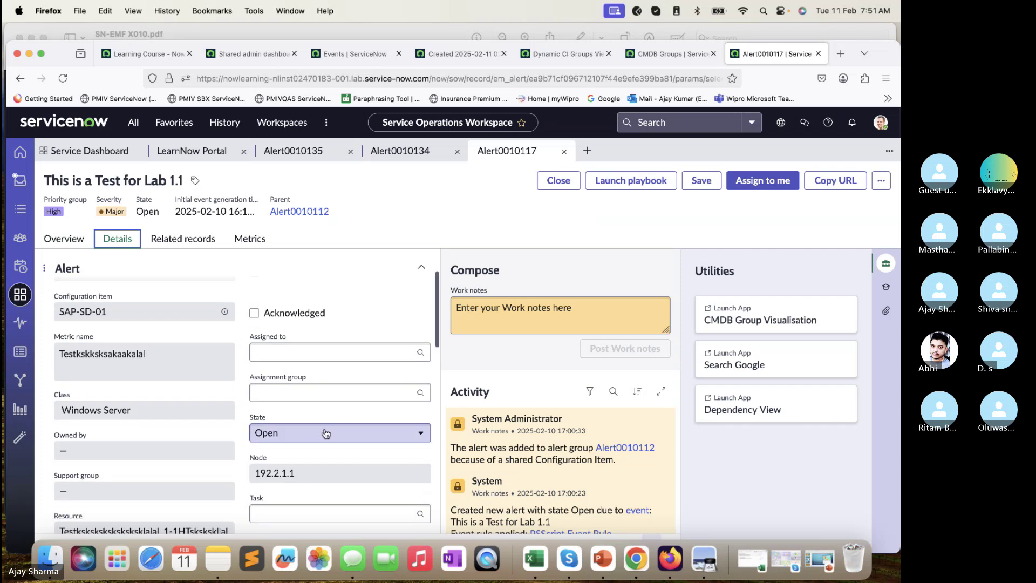
{"action": "left_click", "coordinate": [317, 432]}
{"action": "left_click", "coordinate": [284, 529]}
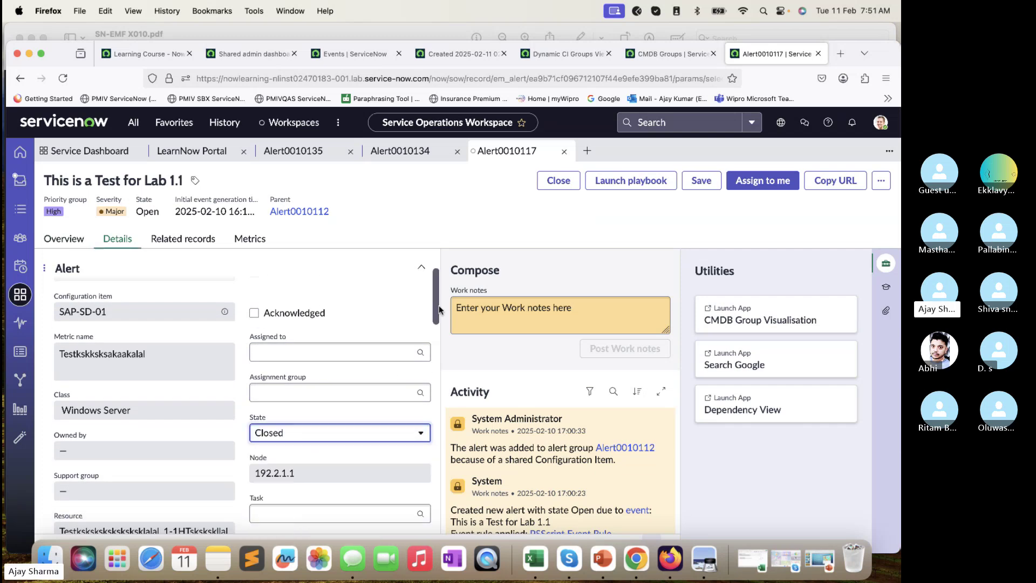
{"action": "left_click", "coordinate": [705, 188]}
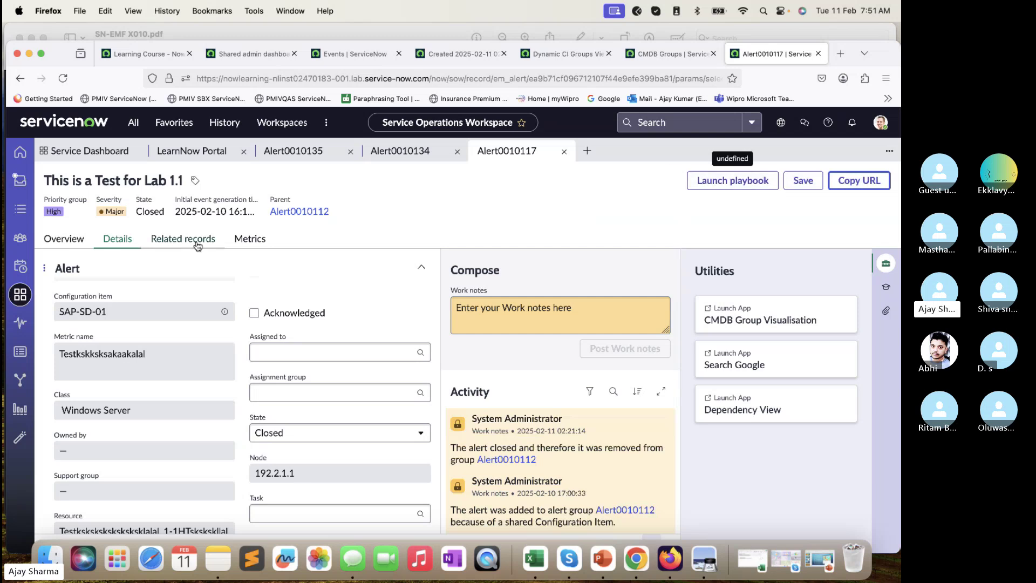
- Return to the service dashboard, look through the alerts for remaining impacted services and reopen Alert0010117
{"action": "left_click", "coordinate": [20, 294]}
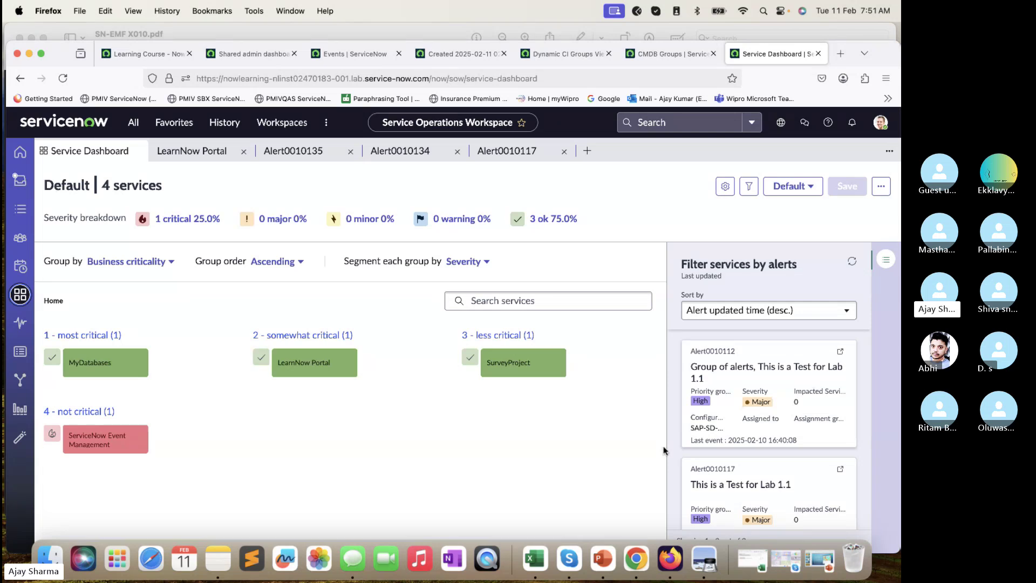
{"action": "scroll", "coordinate": [810, 421], "scroll_direction": "down", "scroll_amount": 5}
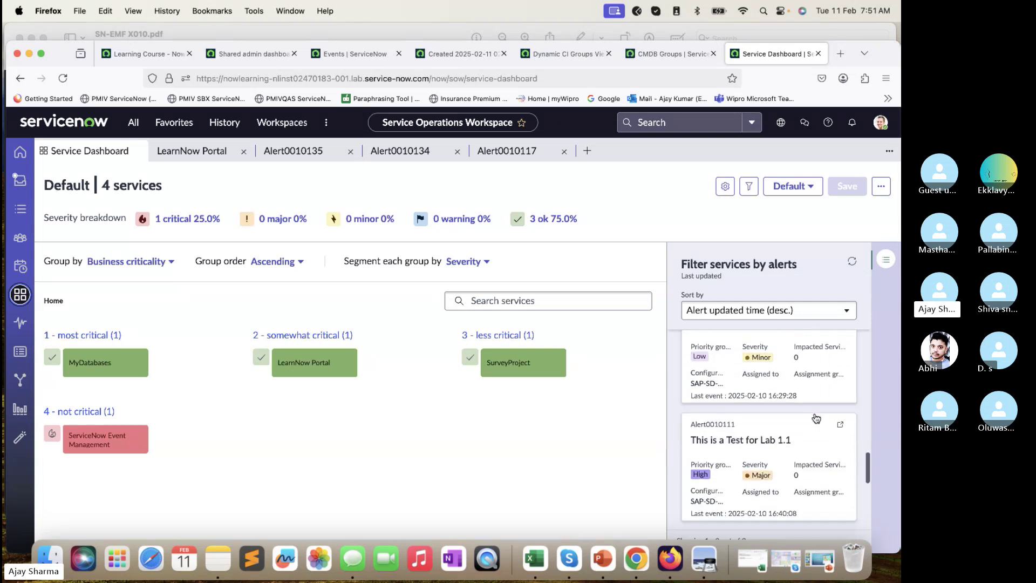
{"action": "scroll", "coordinate": [815, 418], "scroll_direction": "down", "scroll_amount": 3}
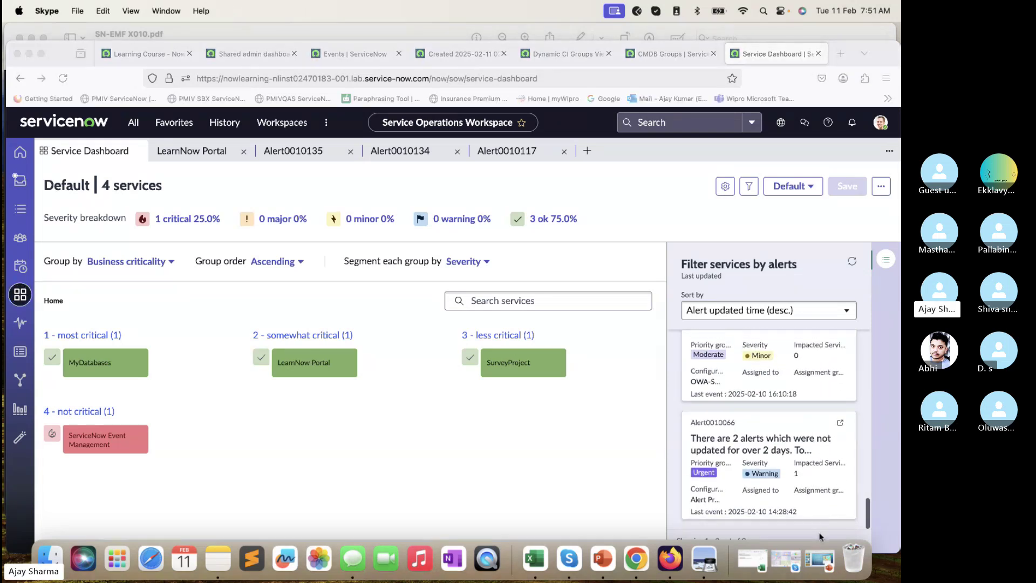
{"action": "scroll", "coordinate": [816, 428], "scroll_direction": "down", "scroll_amount": 4}
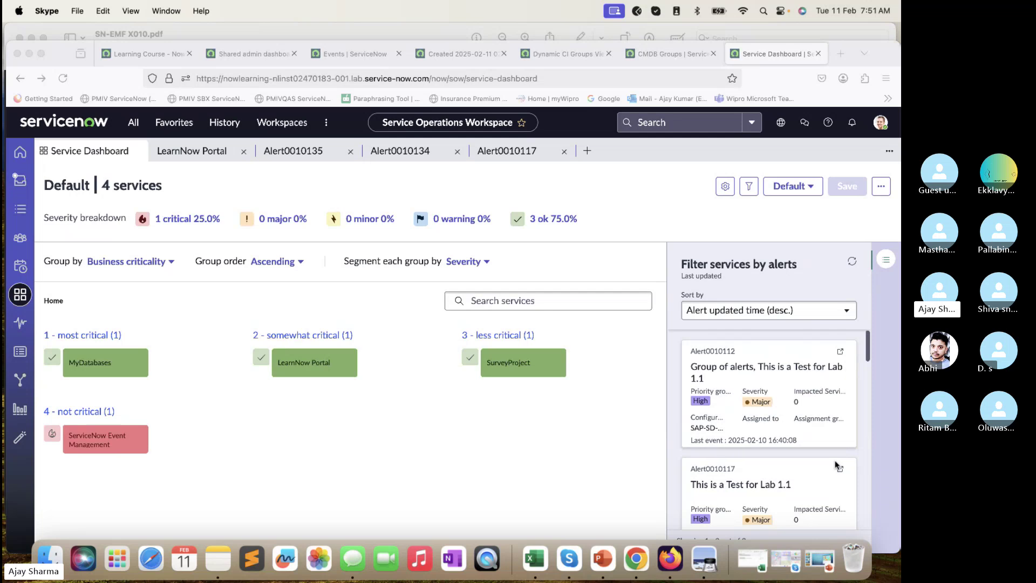
{"action": "left_click", "coordinate": [840, 424]}
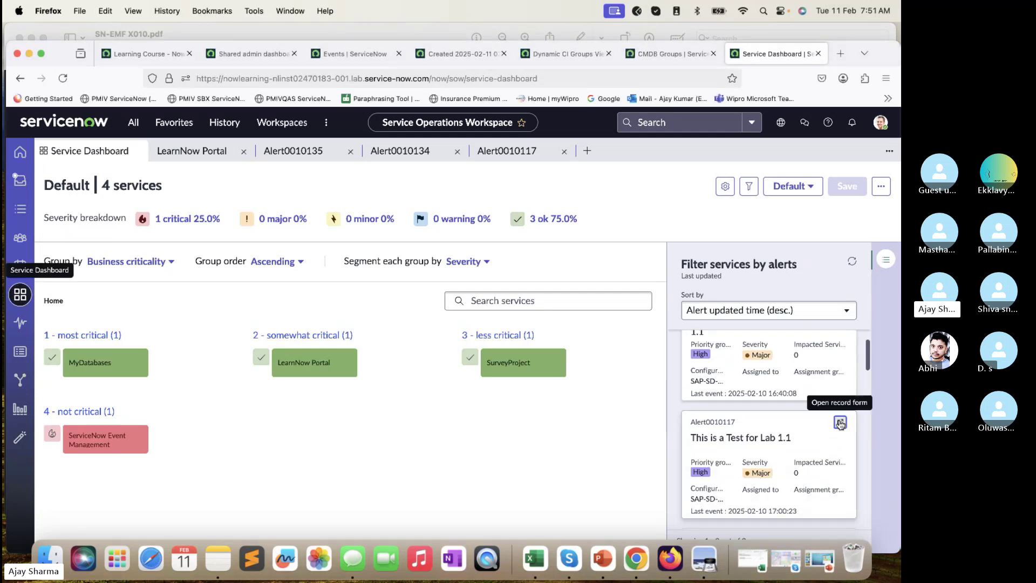
{"action": "left_click", "coordinate": [840, 423]}
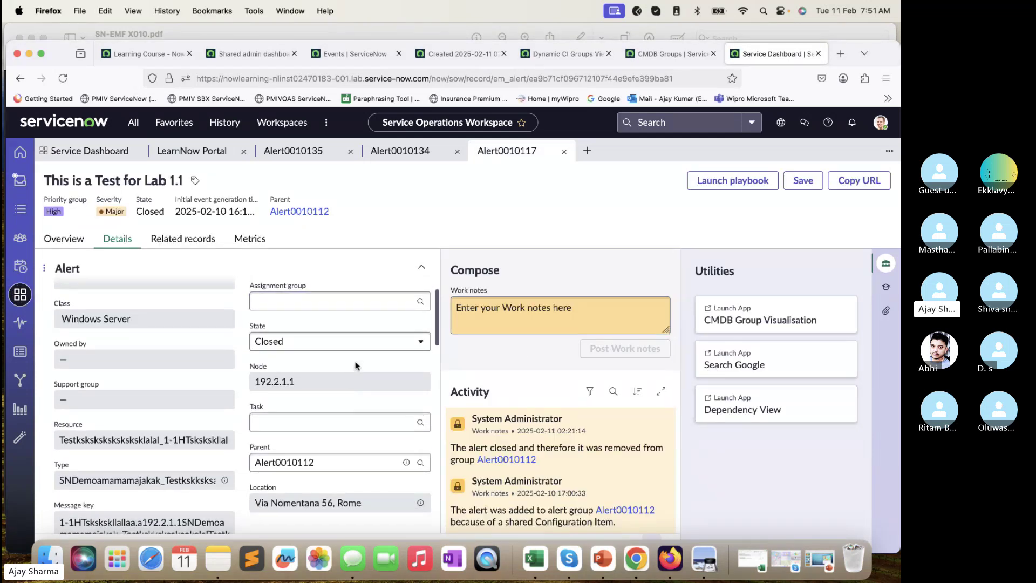
- Return to the service dashboard and open Alert0010066 about the 2 alerts not updated for over 2 days
{"action": "left_click", "coordinate": [20, 294]}
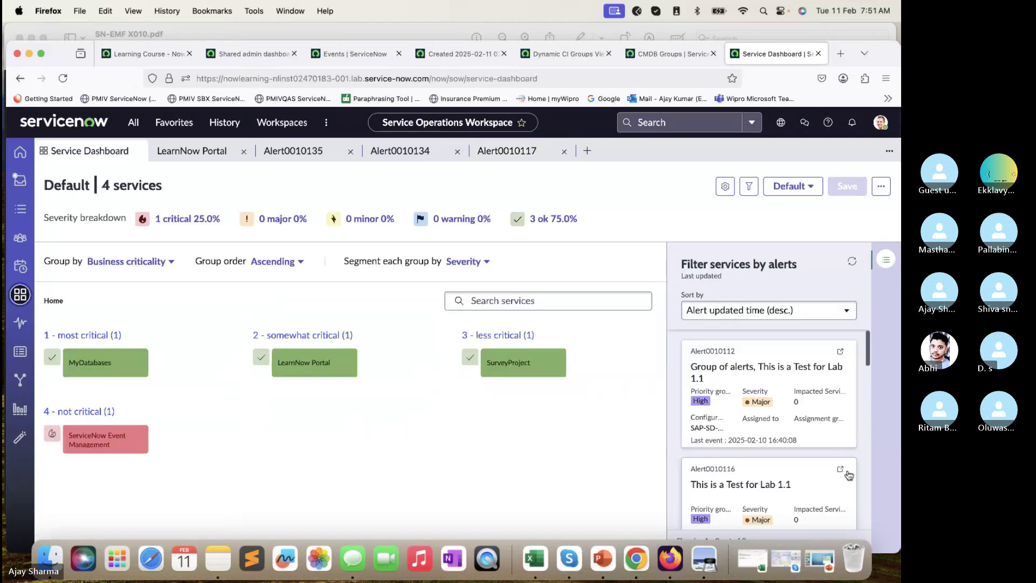
{"action": "scroll", "coordinate": [848, 474], "scroll_direction": "down", "scroll_amount": 2}
{"action": "scroll", "coordinate": [849, 475], "scroll_direction": "down", "scroll_amount": 5}
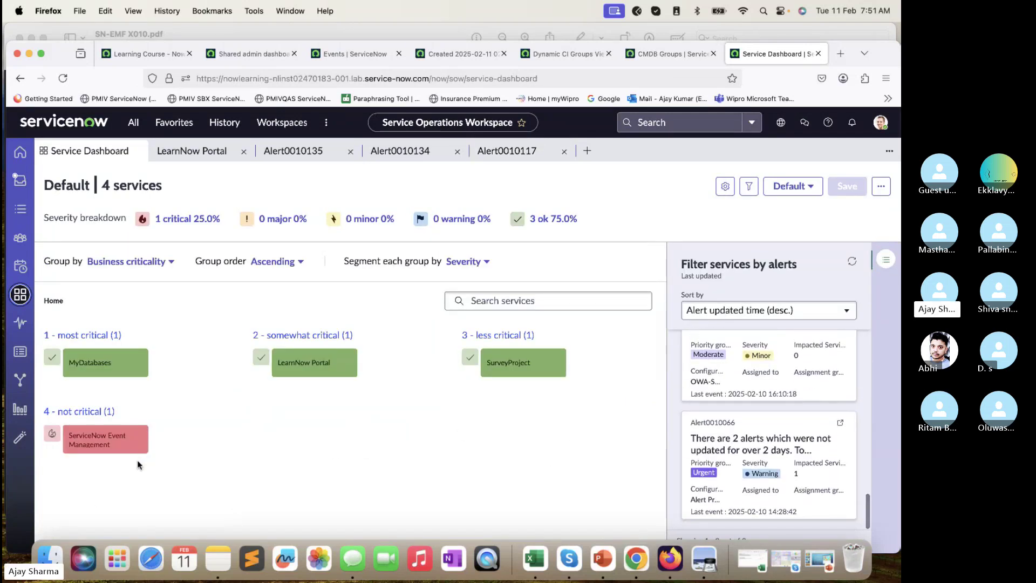
{"action": "left_click", "coordinate": [841, 423]}
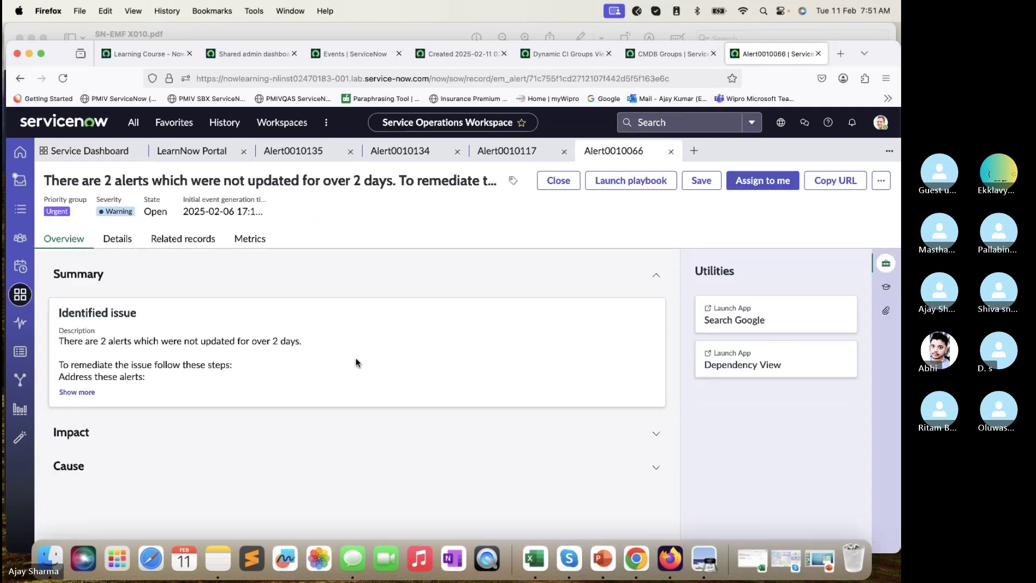
- In the details of Alert0010066, set the State to Closed and save the record
{"action": "left_click", "coordinate": [121, 243]}
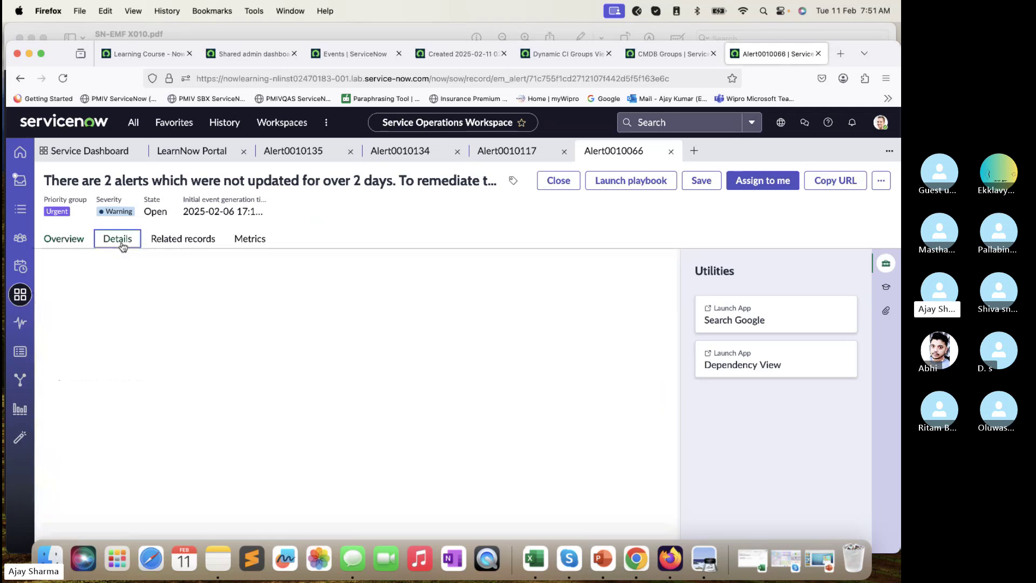
{"action": "left_click", "coordinate": [271, 472]}
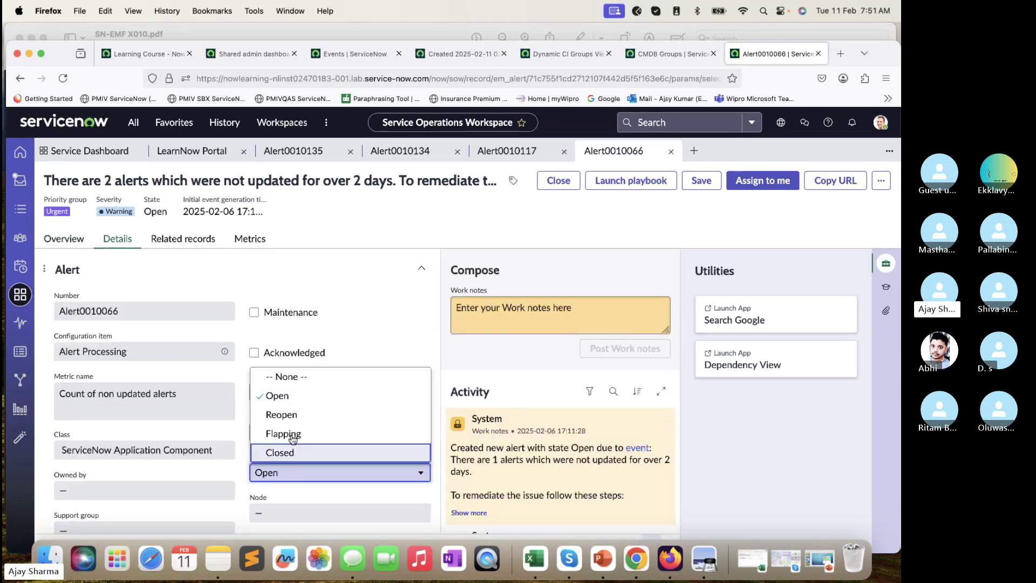
{"action": "left_click", "coordinate": [292, 451]}
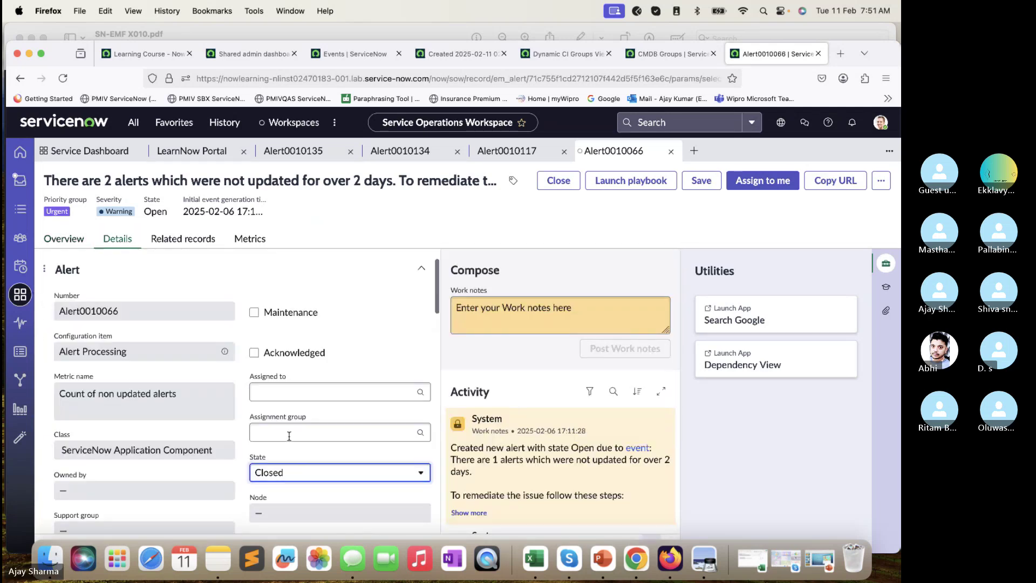
{"action": "left_click", "coordinate": [702, 185]}
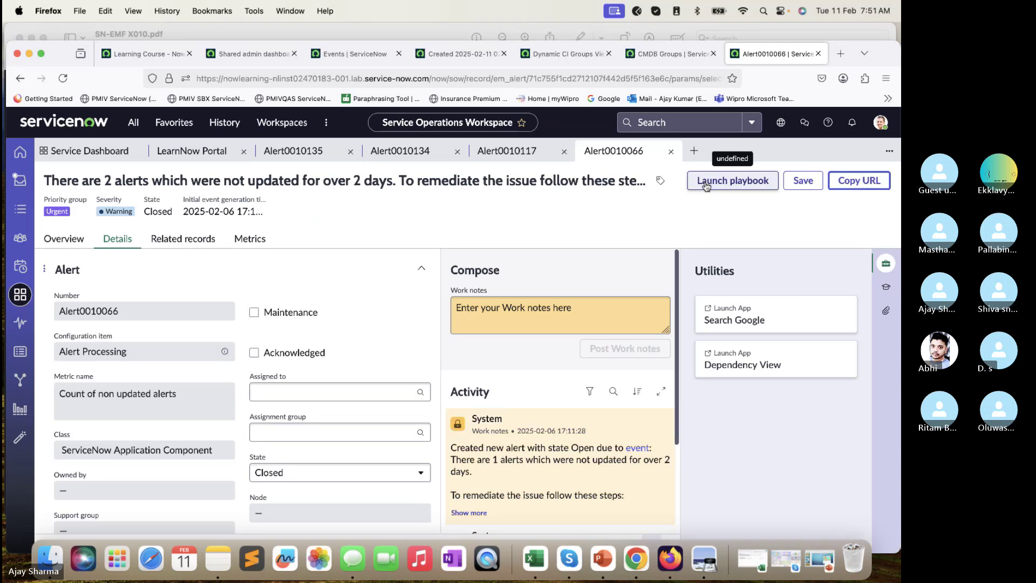
- Return to the service dashboard, review the service tiles and reopen Alert0010066 to check its state
{"action": "left_click", "coordinate": [20, 294]}
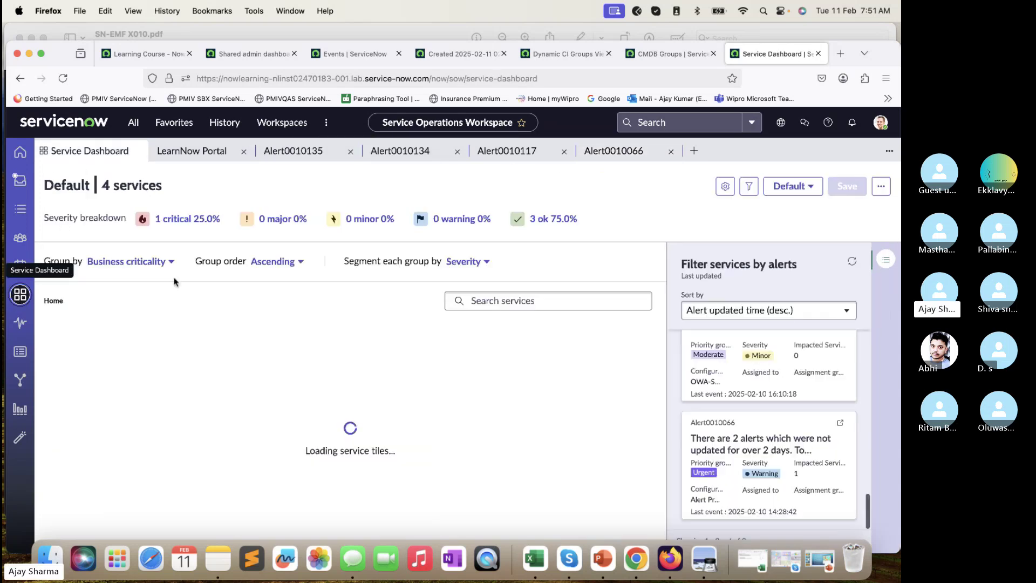
{"action": "scroll", "coordinate": [851, 466], "scroll_direction": "down", "scroll_amount": 2}
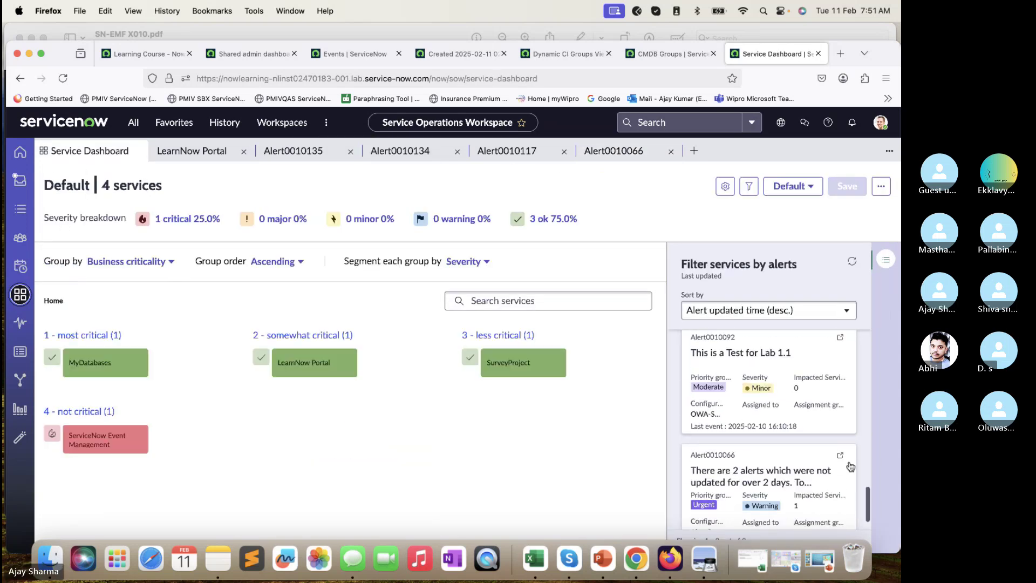
{"action": "left_click", "coordinate": [840, 419]}
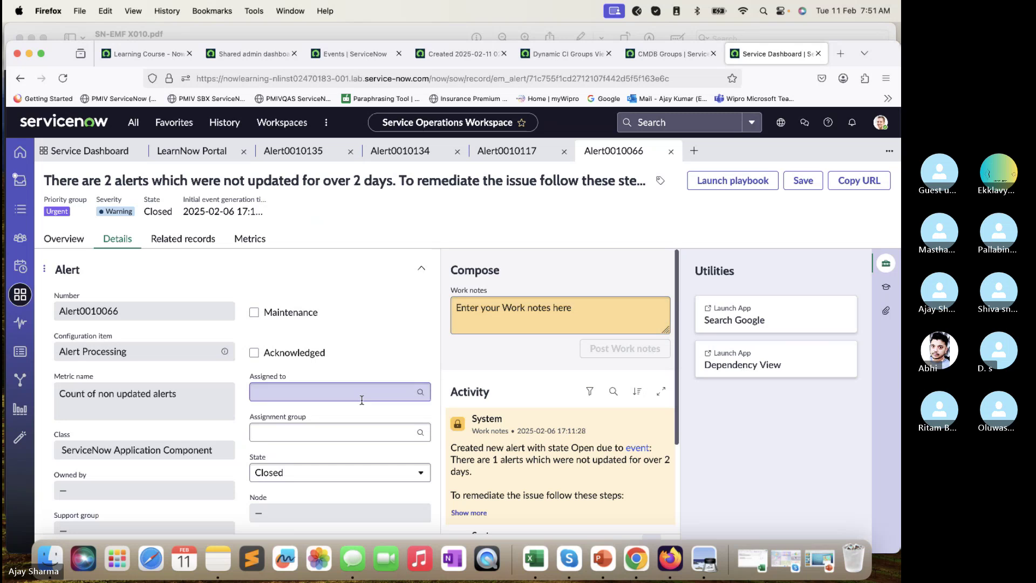
- From the shared admin dashboard, open the System Policy Alerts list in a new browser tab and close it again
{"action": "left_click", "coordinate": [248, 54]}
{"action": "left_click", "coordinate": [134, 122]}
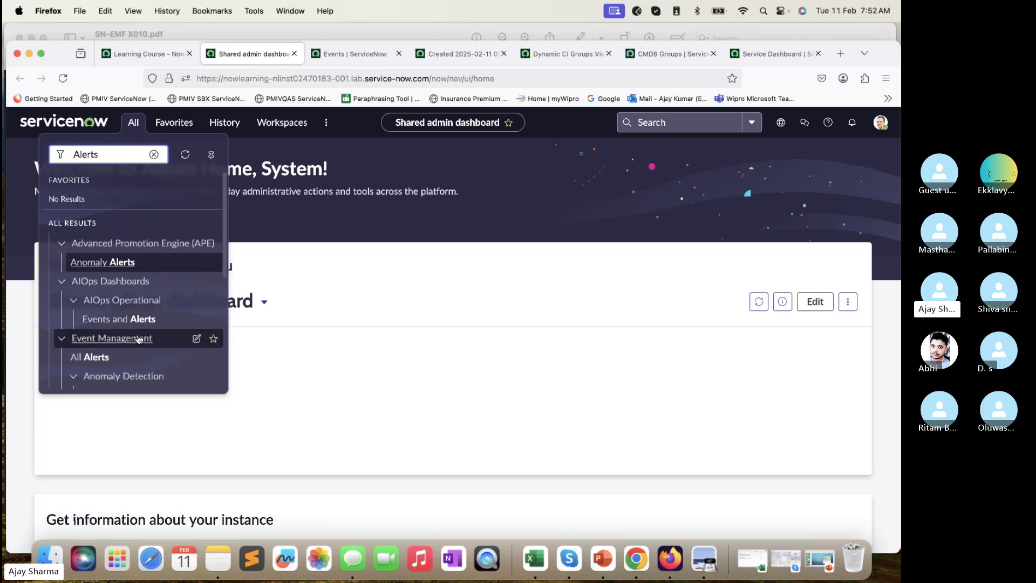
{"action": "scroll", "coordinate": [124, 340], "scroll_direction": "down", "scroll_amount": 3}
{"action": "scroll", "coordinate": [112, 335], "scroll_direction": "down", "scroll_amount": 3}
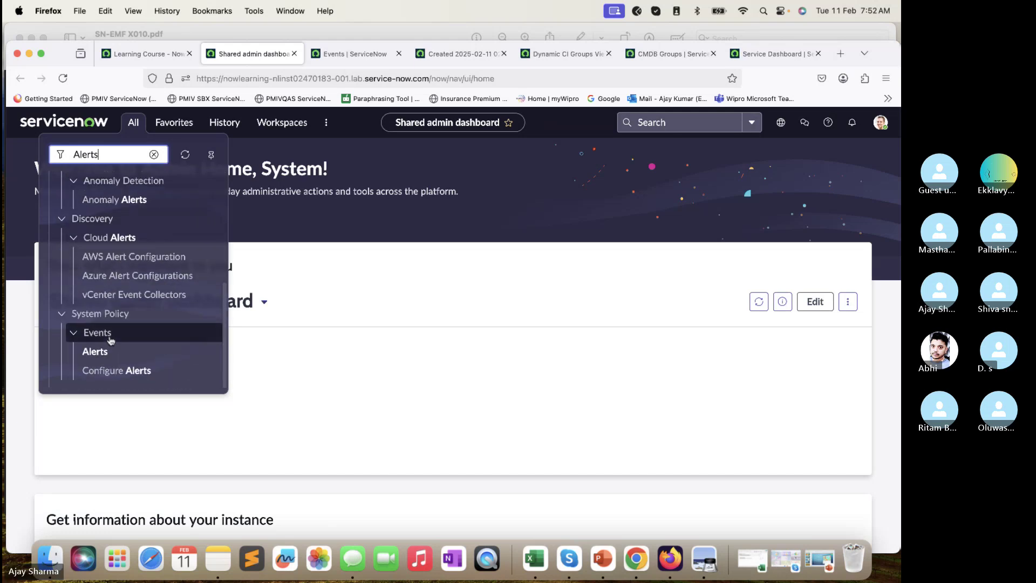
{"action": "left_click", "coordinate": [99, 354], "text": "super"}
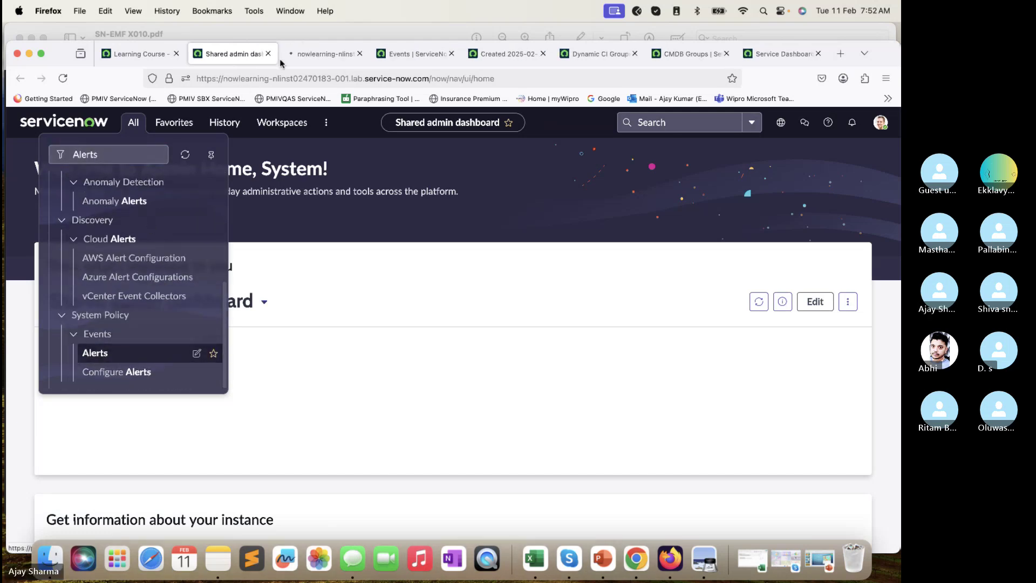
{"action": "left_click", "coordinate": [322, 53]}
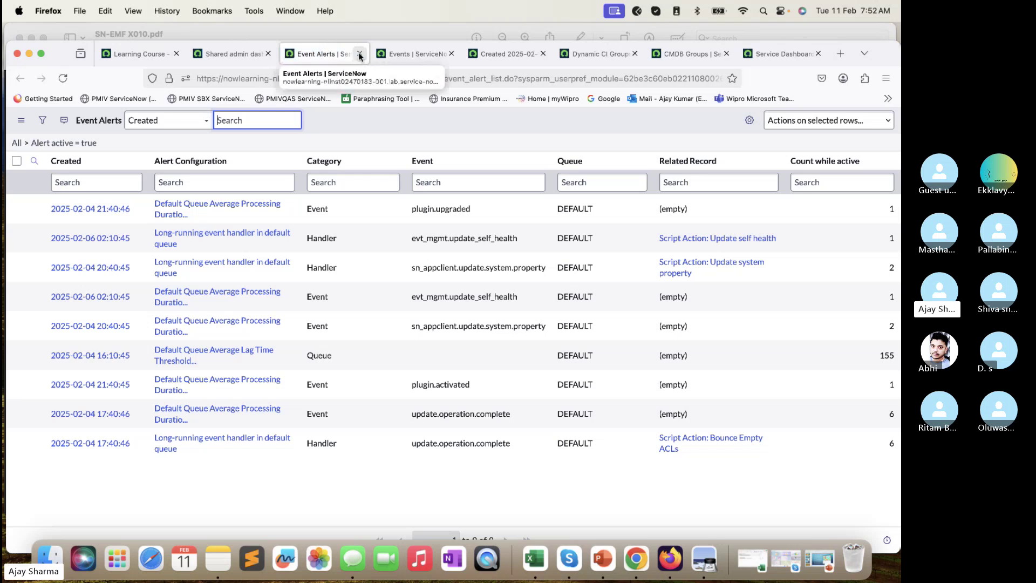
{"action": "left_click", "coordinate": [359, 53]}
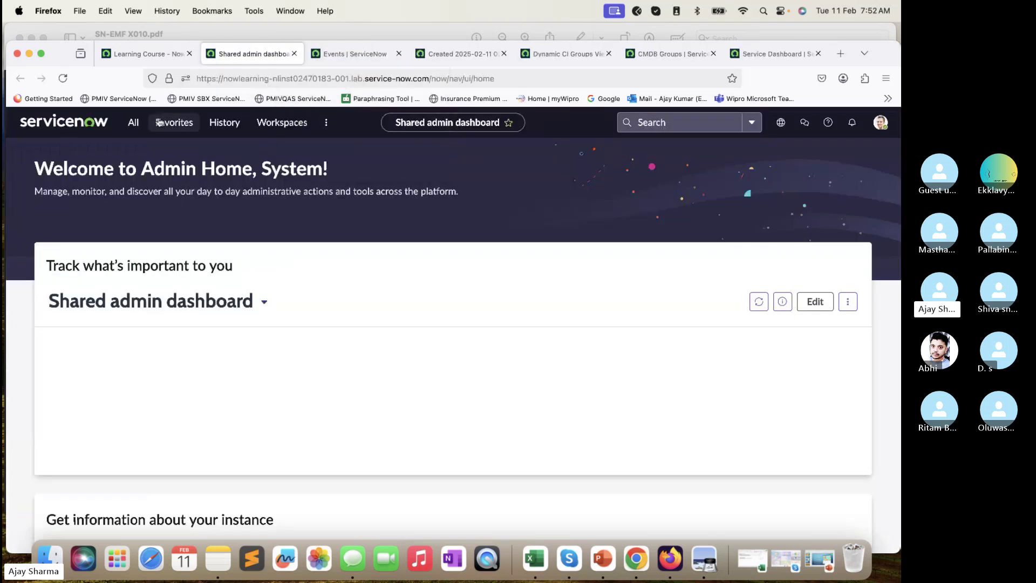
- Open the Event Management All Alerts list in a new browser tab and switch to it
{"action": "left_click", "coordinate": [133, 122]}
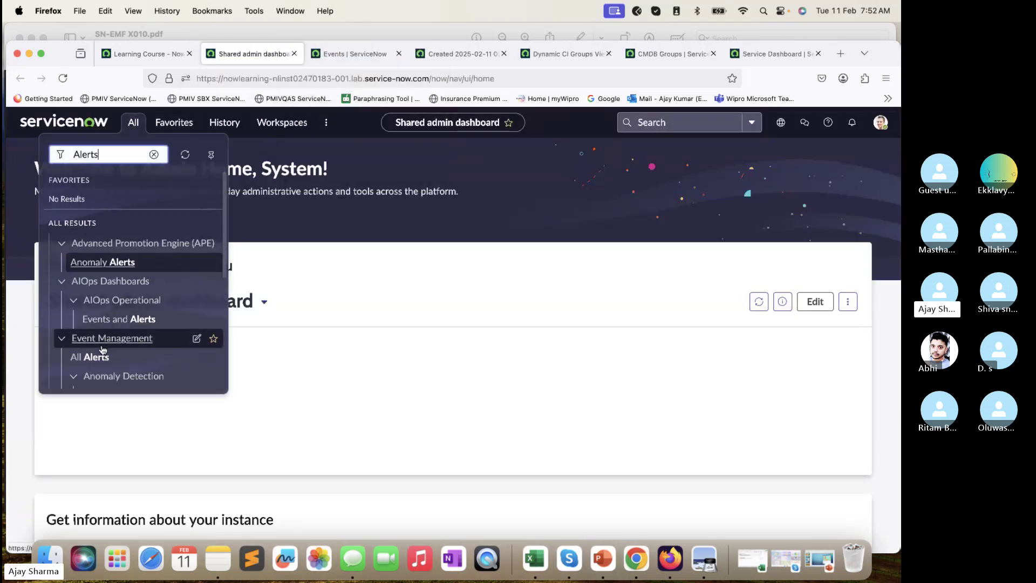
{"action": "left_click", "coordinate": [86, 357], "text": "super"}
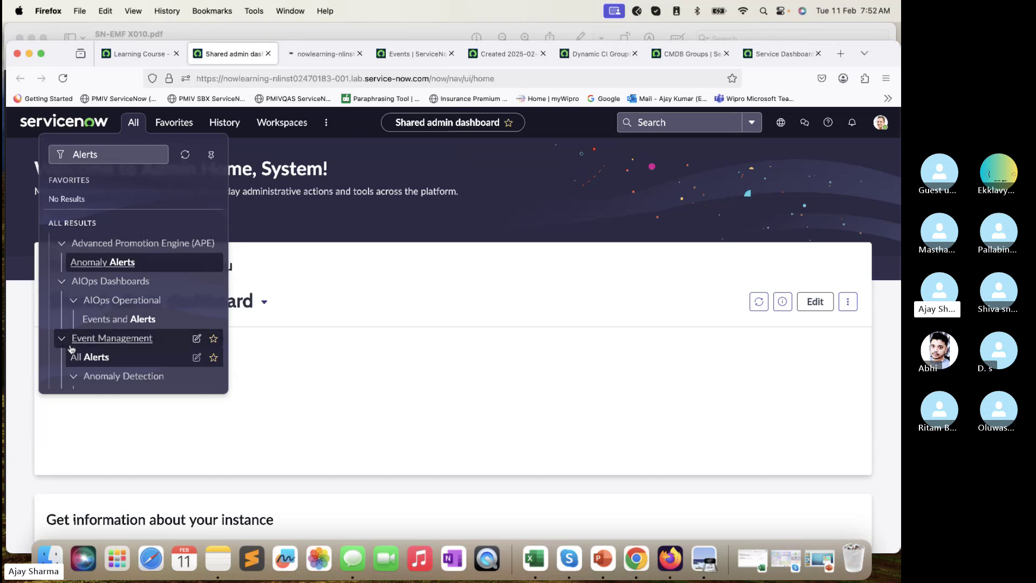
{"action": "left_click", "coordinate": [319, 55]}
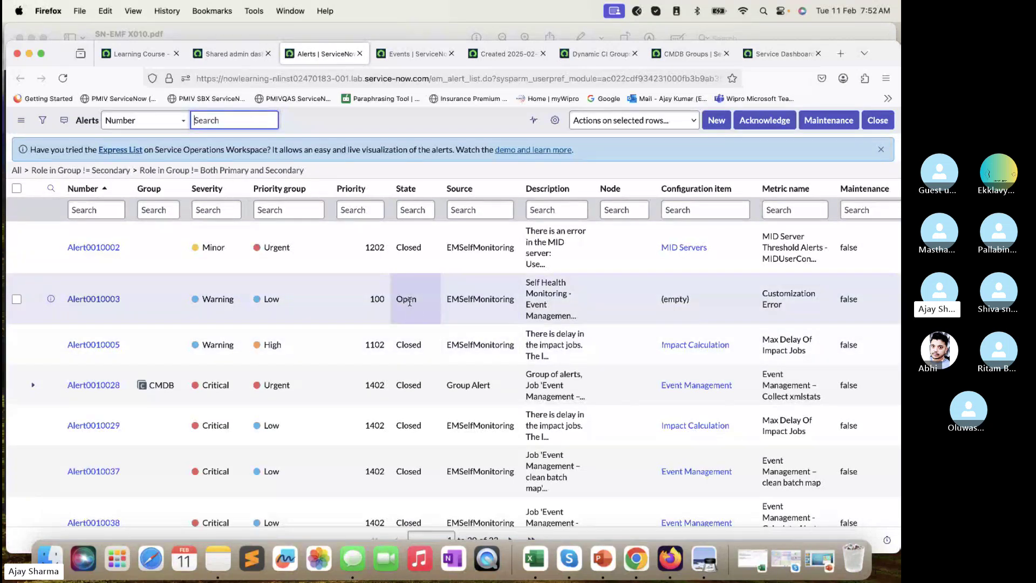
- Try filtering out alerts with State Open, and clear all filter conditions from the Alerts list
{"action": "right_click", "coordinate": [409, 302]}
{"action": "left_click", "coordinate": [444, 328]}
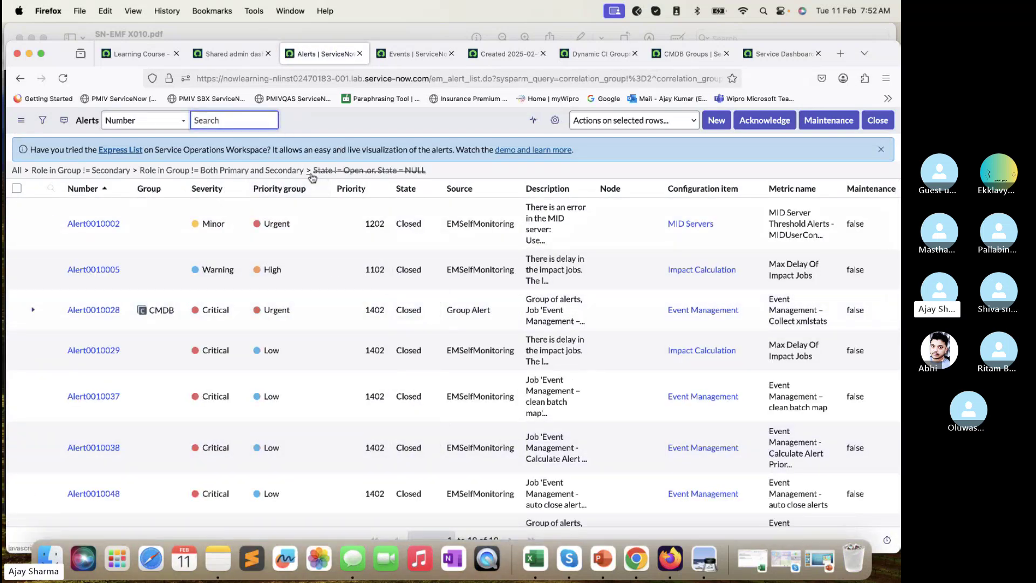
{"action": "left_click", "coordinate": [308, 170]}
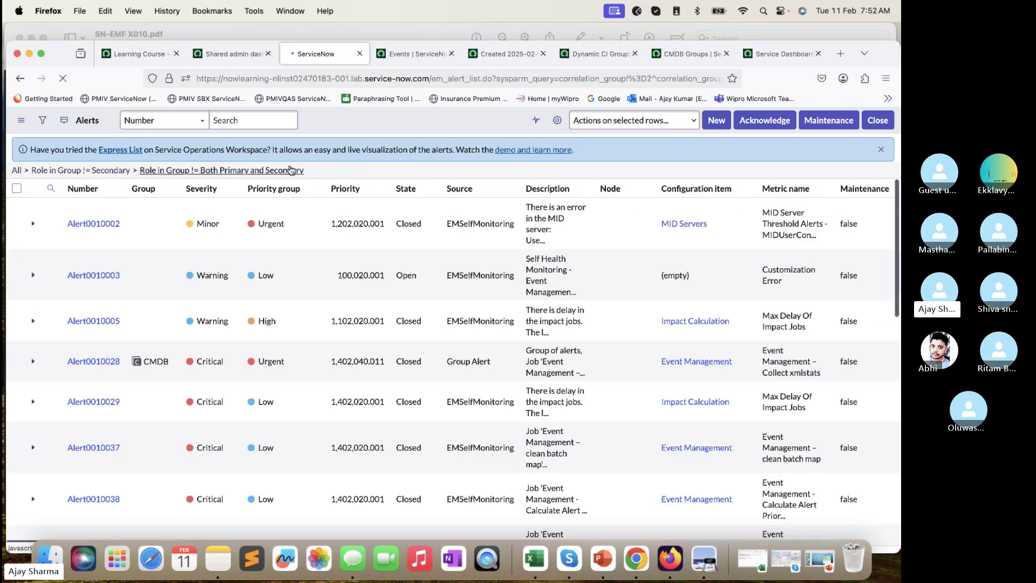
{"action": "left_click", "coordinate": [16, 171]}
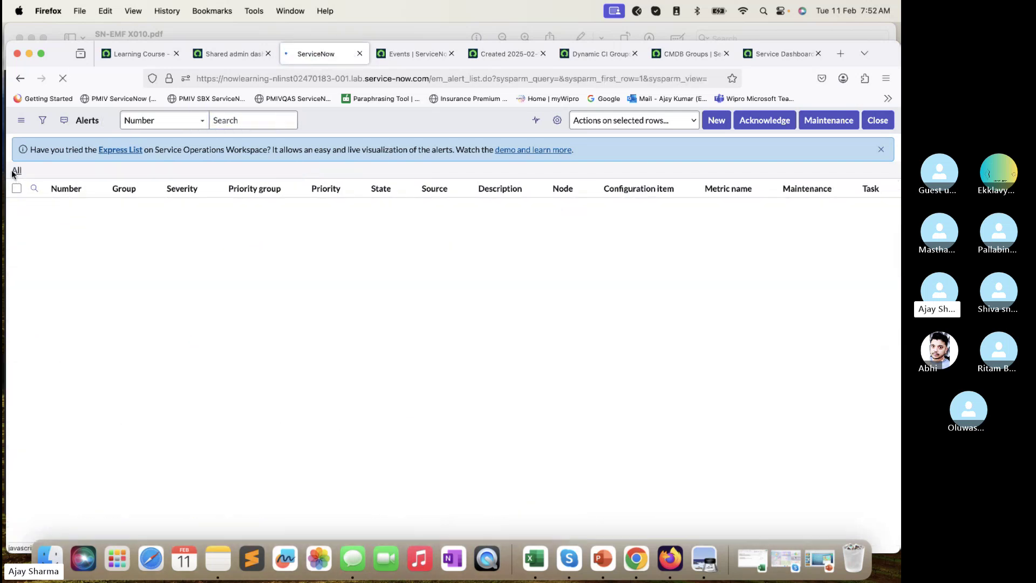
- Filter the Alerts list to show only alerts whose State is Open
{"action": "right_click", "coordinate": [388, 299]}
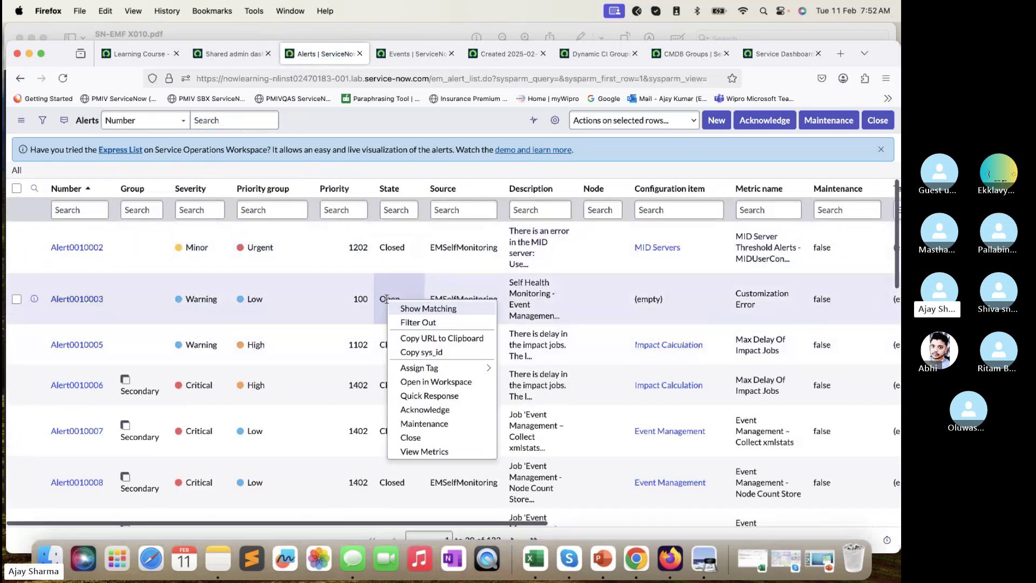
{"action": "left_click", "coordinate": [415, 312]}
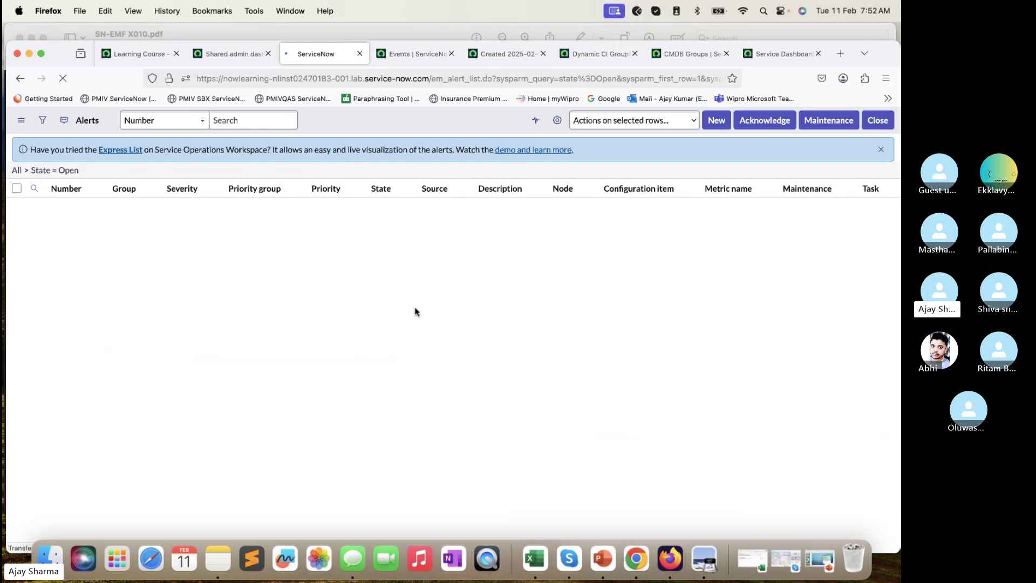
{"action": "scroll", "coordinate": [465, 257], "scroll_direction": "down", "scroll_amount": 1}
{"action": "scroll", "coordinate": [464, 254], "scroll_direction": "up", "scroll_amount": 1}
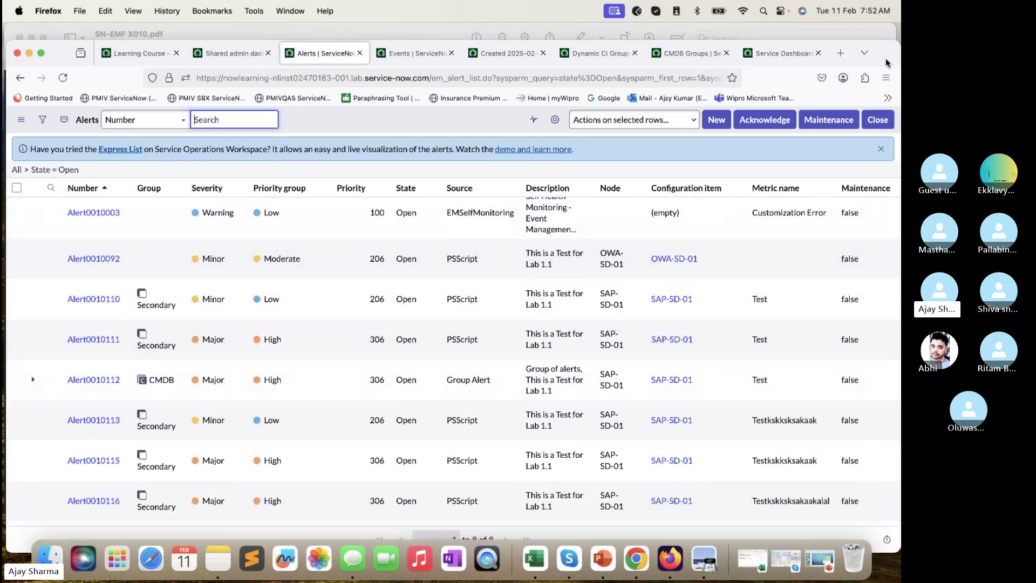
{"action": "left_click_drag", "start_coordinate": [885, 67], "coordinate": [888, 37]}
{"action": "scroll", "coordinate": [421, 213], "scroll_direction": "up", "scroll_amount": 2}
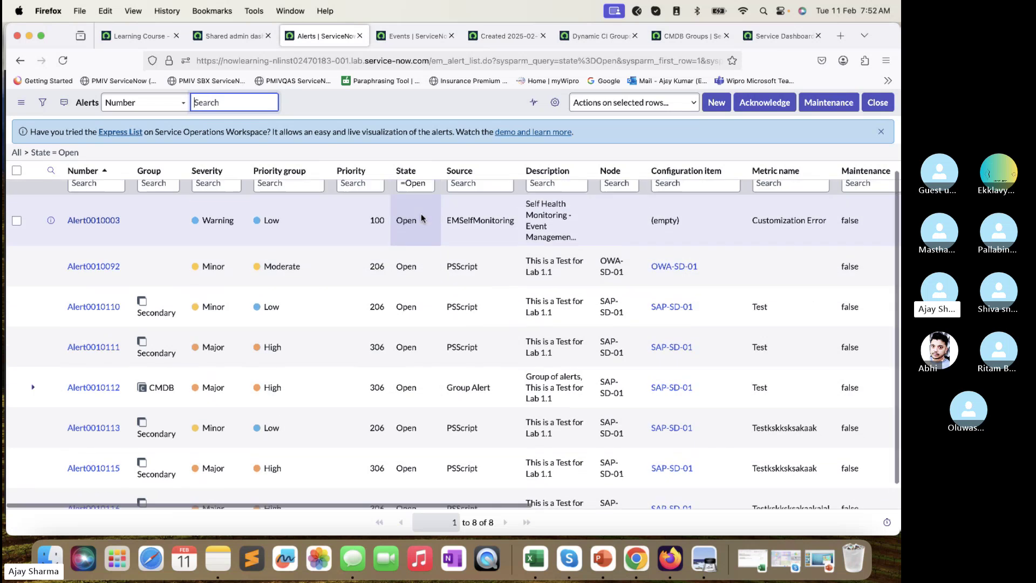
- Set the State of Alert0010003 to Closed directly in the Alerts list
{"action": "double_click", "coordinate": [421, 235]}
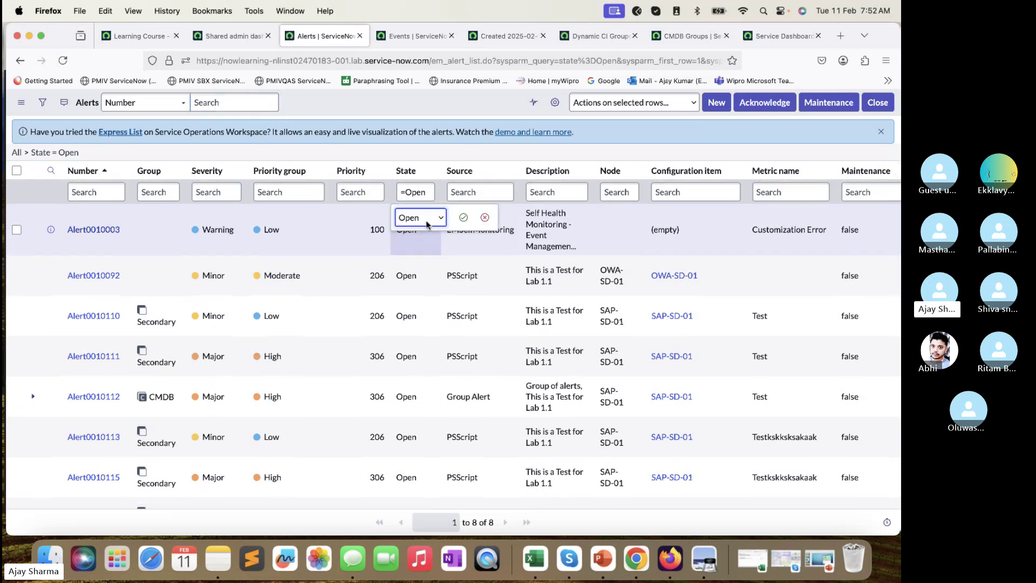
{"action": "left_click", "coordinate": [427, 217]}
{"action": "left_click", "coordinate": [419, 258]}
{"action": "left_click", "coordinate": [463, 219]}
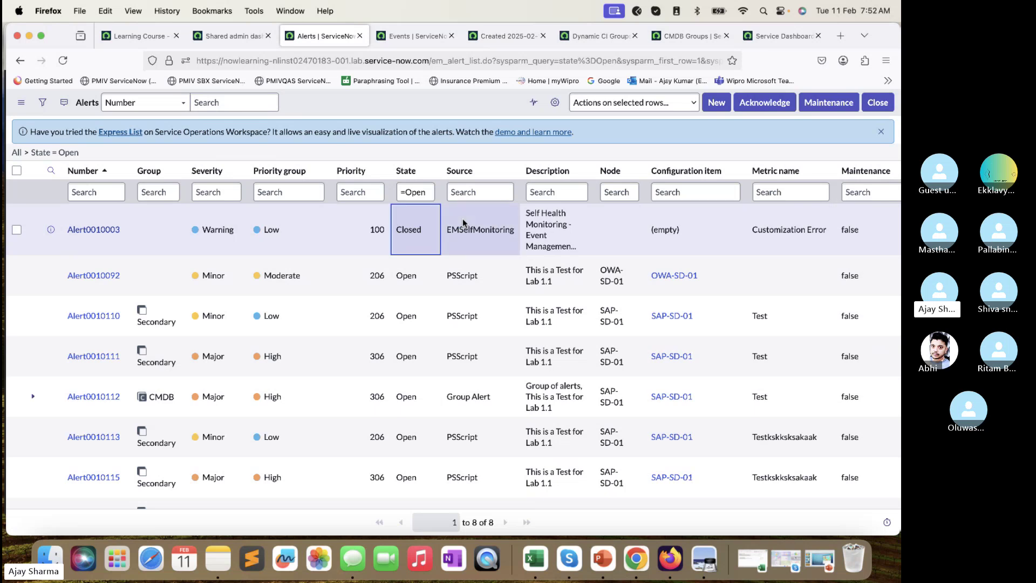
- Select the State cells of all alerts in the filtered list, set them to Closed in one edit, and review the rows
{"action": "key", "text": "shift+Down"}
{"action": "key", "text": "shift+Down"}
{"action": "key", "text": "shift+Down"}
{"action": "key", "text": "shift+Down"}
{"action": "key", "text": "shift+Down"}
{"action": "key", "text": "shift+Down"}
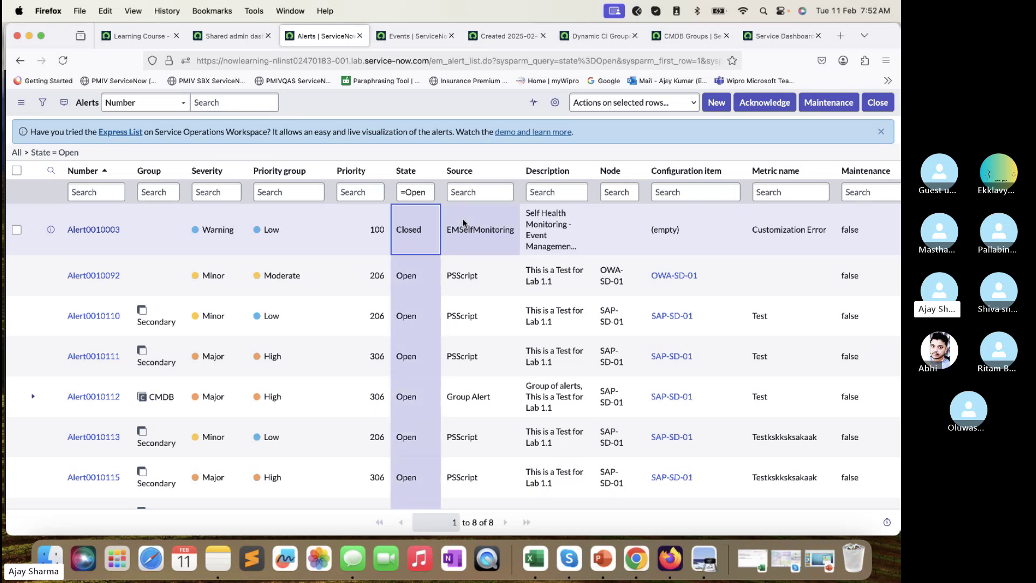
{"action": "double_click", "coordinate": [432, 242]}
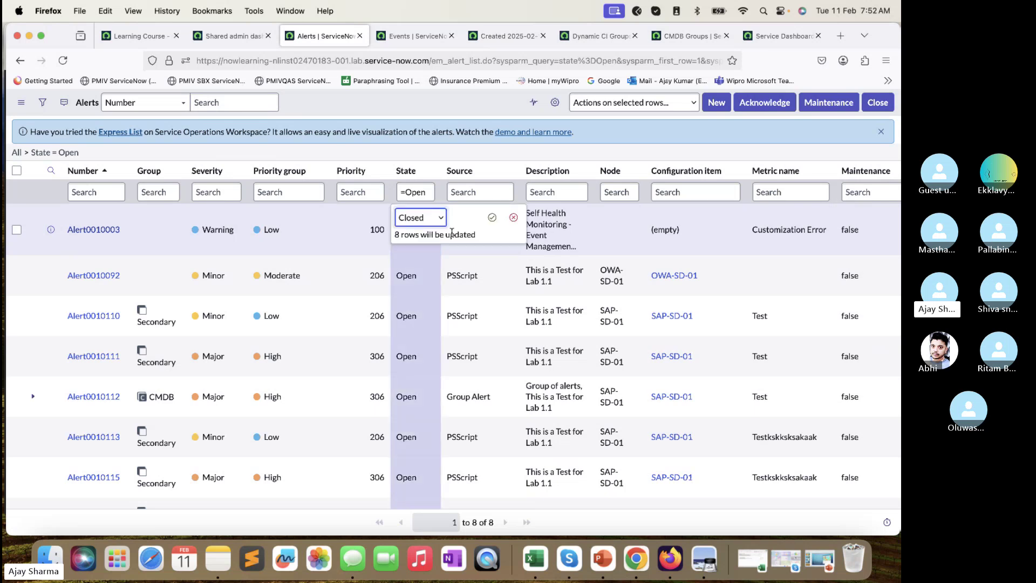
{"action": "left_click", "coordinate": [493, 219]}
{"action": "scroll", "coordinate": [465, 380], "scroll_direction": "down", "scroll_amount": 1}
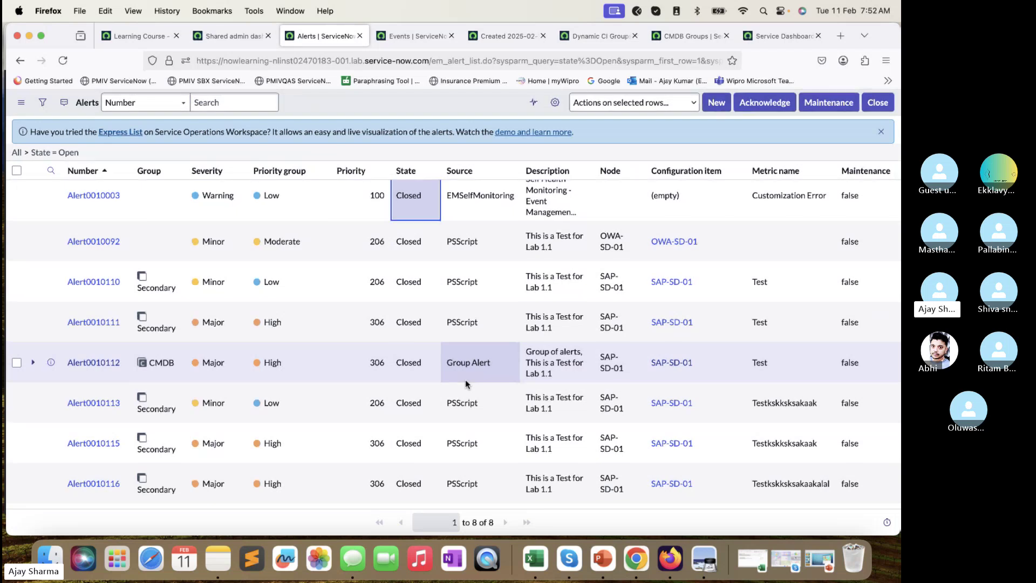
{"action": "scroll", "coordinate": [494, 337], "scroll_direction": "up", "scroll_amount": 1}
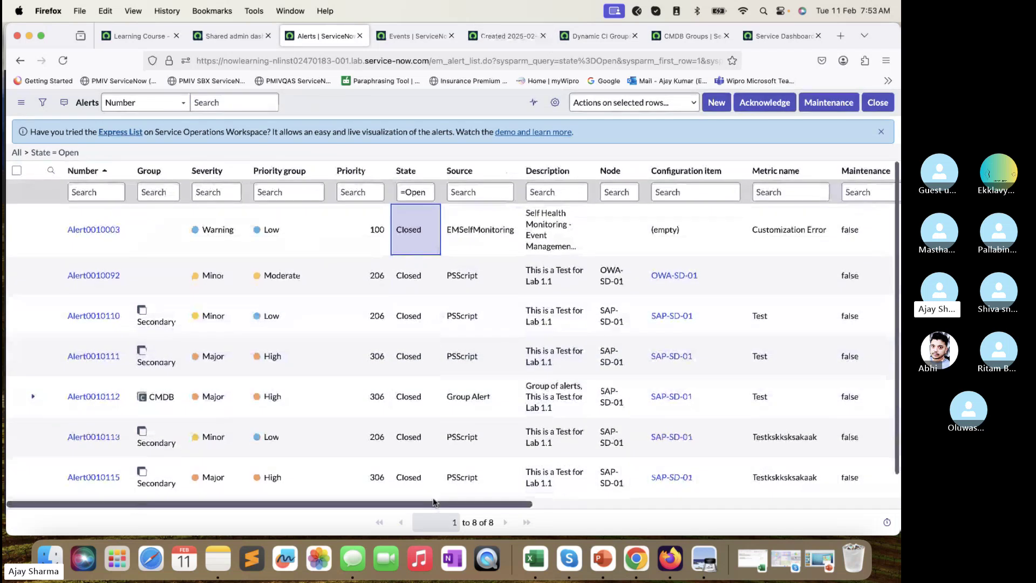
{"action": "scroll", "coordinate": [452, 342], "scroll_direction": "down", "scroll_amount": 1}
- Return to the Service Dashboard in Service Operations Workspace and close the LearnNow Portal tab and all open alert record tabs
{"action": "left_click", "coordinate": [780, 35]}
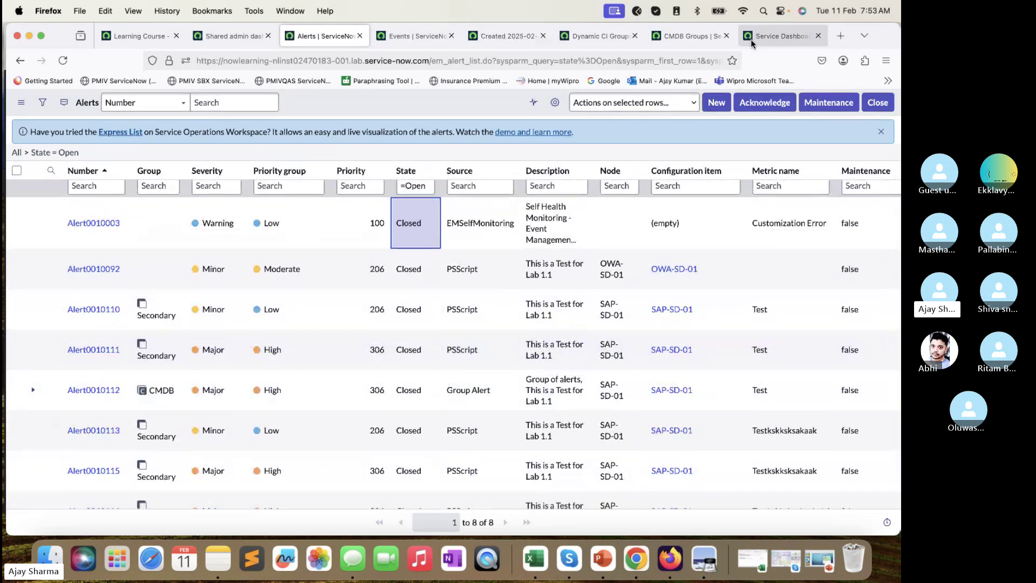
{"action": "left_click", "coordinate": [21, 277]}
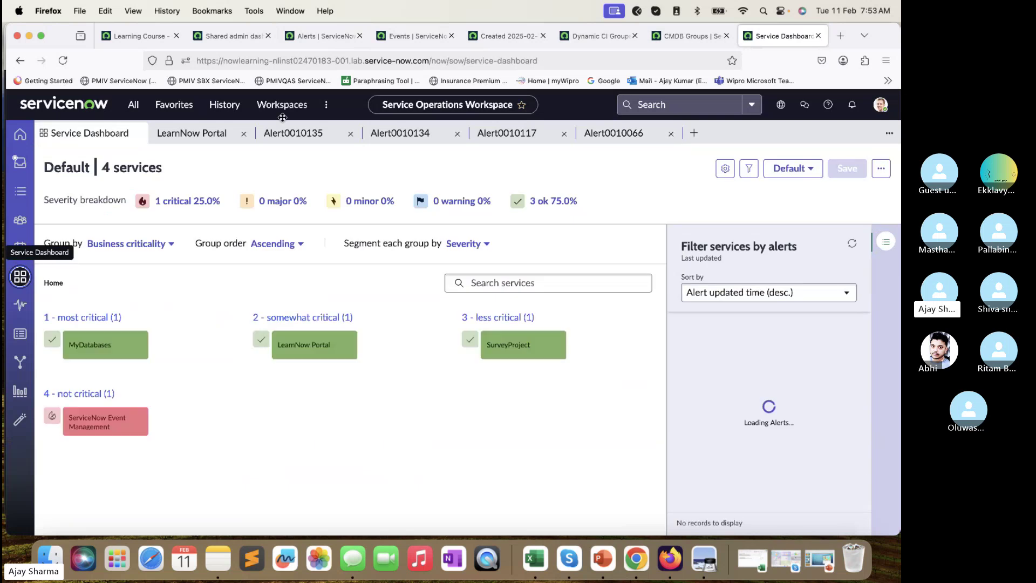
{"action": "left_click", "coordinate": [245, 136]}
{"action": "left_click", "coordinate": [244, 135]}
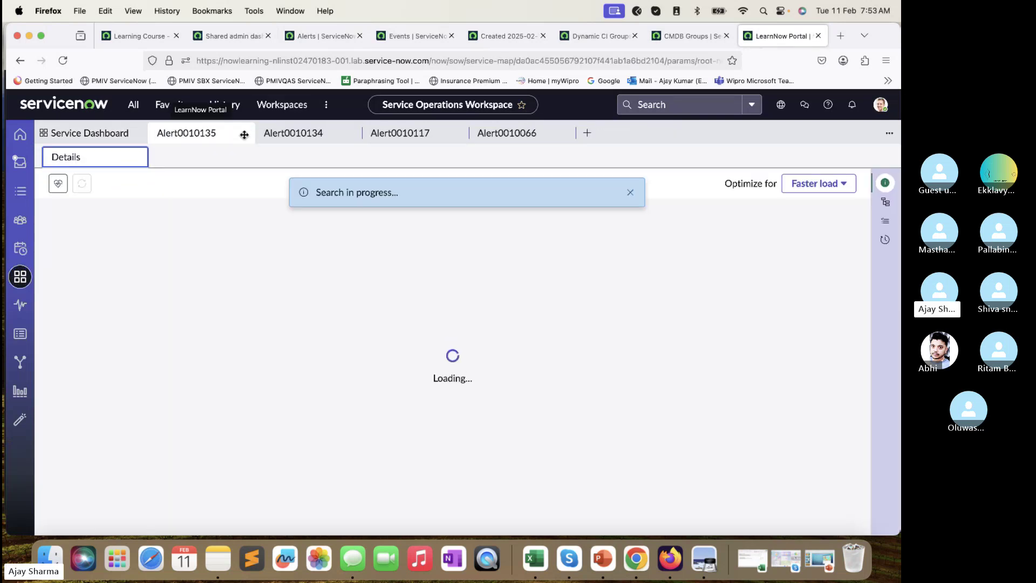
{"action": "left_click", "coordinate": [245, 135]}
{"action": "left_click", "coordinate": [245, 134]}
{"action": "left_click", "coordinate": [245, 135]}
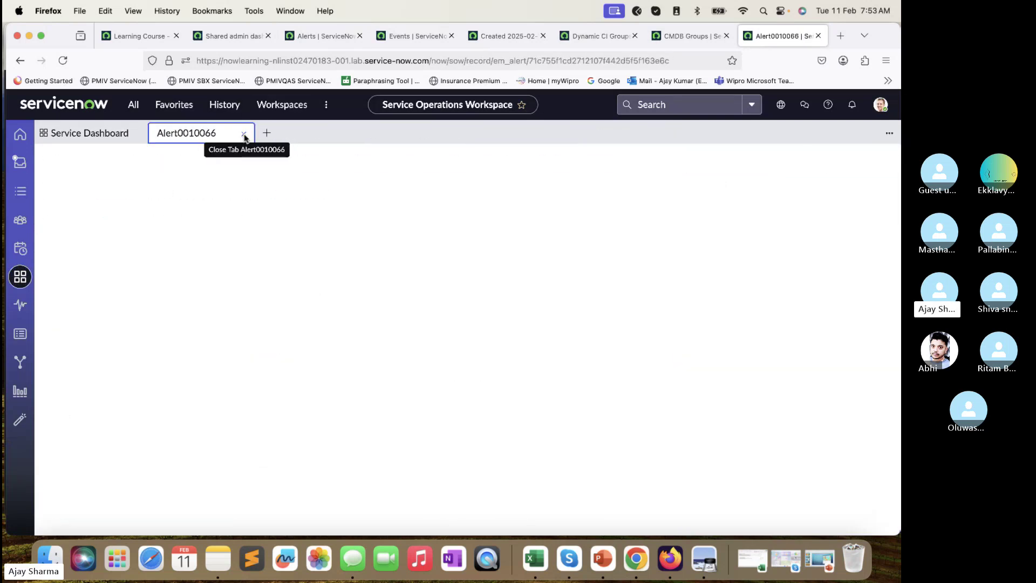
{"action": "left_click", "coordinate": [244, 134]}
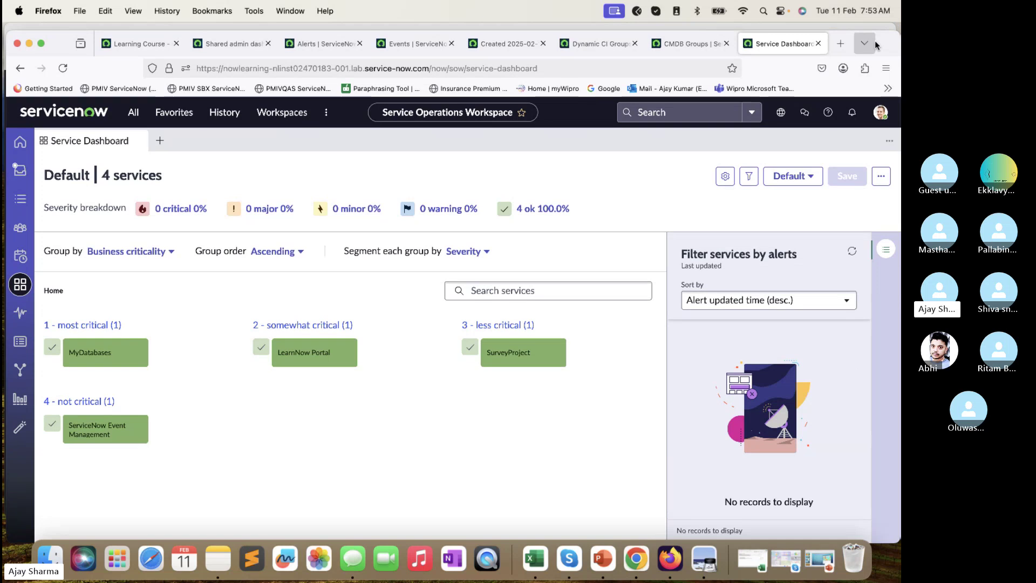
- Switch to SN-EMF X010.pdf in Preview and read the end of the current lab and the Lab 2.3 introduction through Quick Discovery step 1
{"action": "key", "text": "super+Tab"}
{"action": "scroll", "coordinate": [525, 280], "scroll_direction": "down", "scroll_amount": 10}
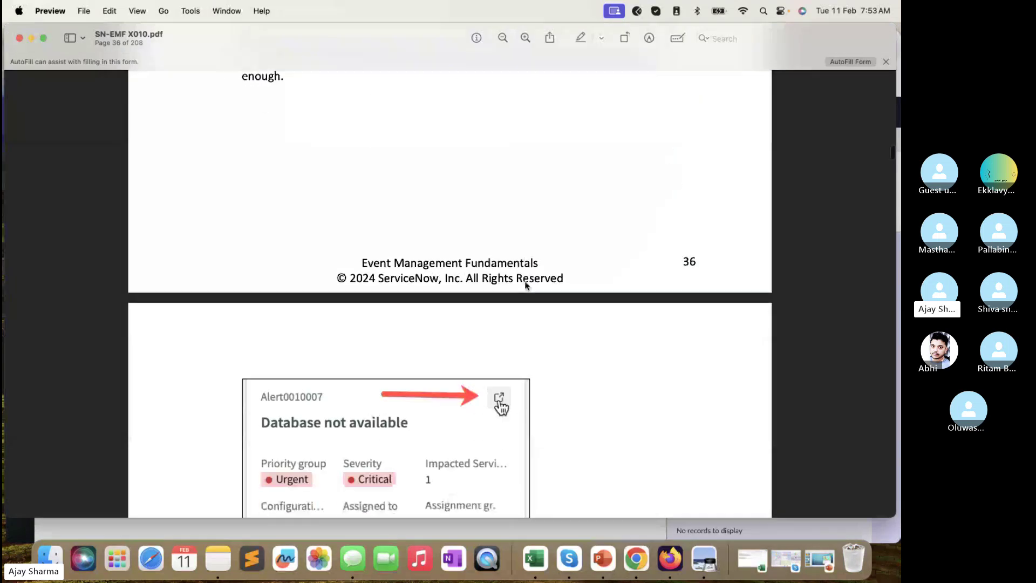
{"action": "scroll", "coordinate": [340, 286], "scroll_direction": "down", "scroll_amount": 4}
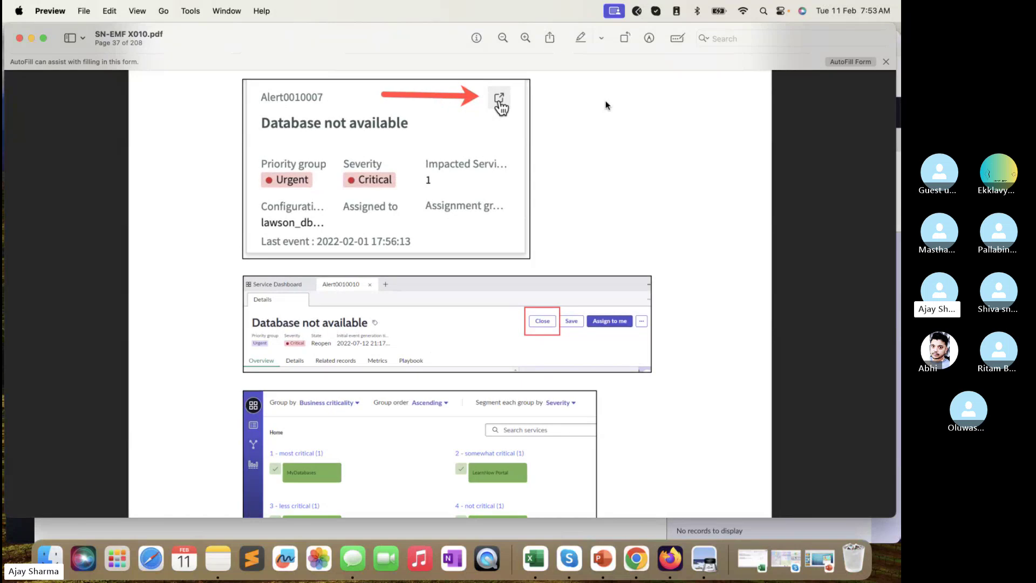
{"action": "scroll", "coordinate": [527, 370], "scroll_direction": "down", "scroll_amount": 5}
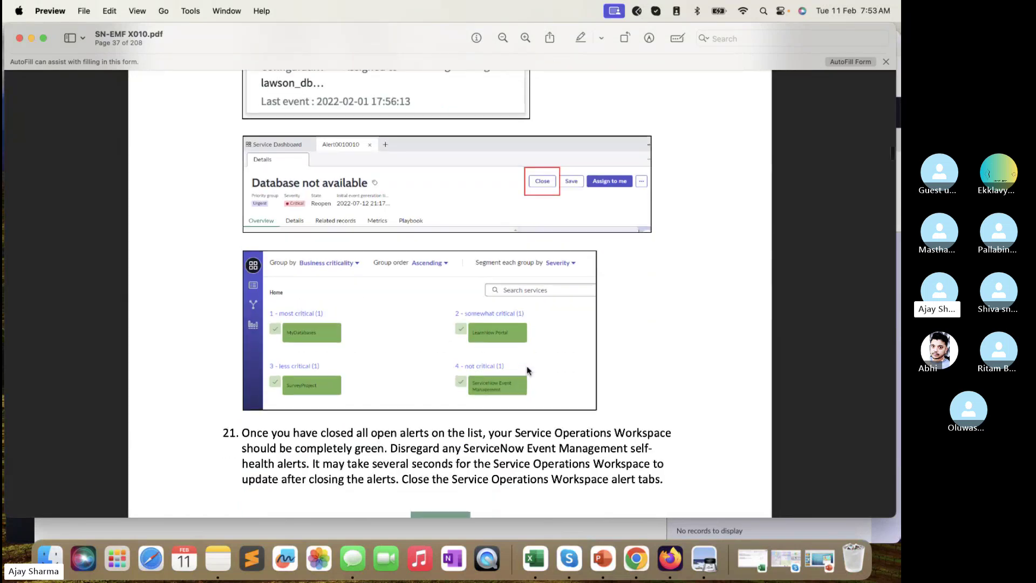
{"action": "scroll", "coordinate": [551, 190], "scroll_direction": "down", "scroll_amount": 6}
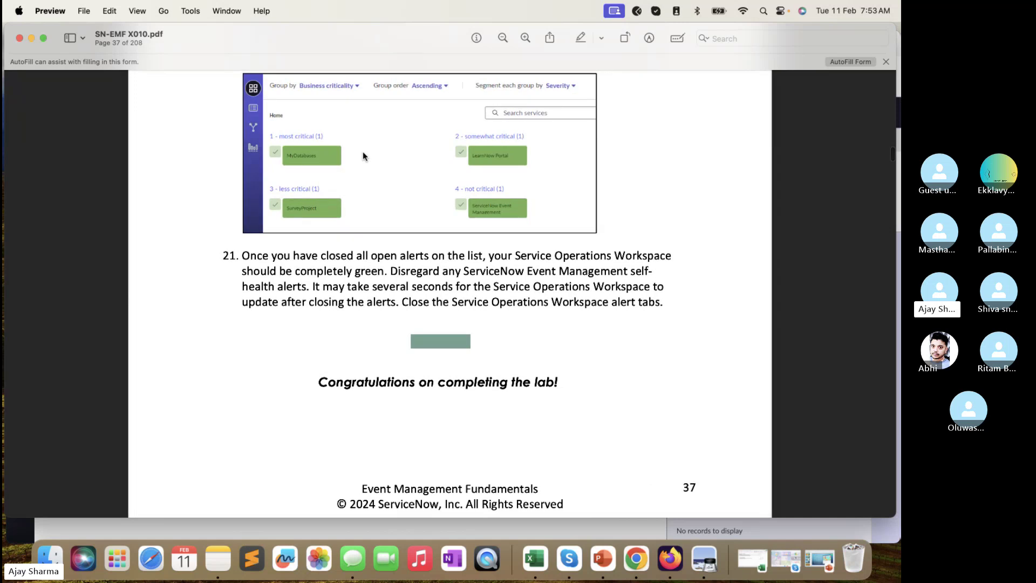
{"action": "scroll", "coordinate": [383, 423], "scroll_direction": "down", "scroll_amount": 12}
{"action": "scroll", "coordinate": [383, 423], "scroll_direction": "down", "scroll_amount": 1}
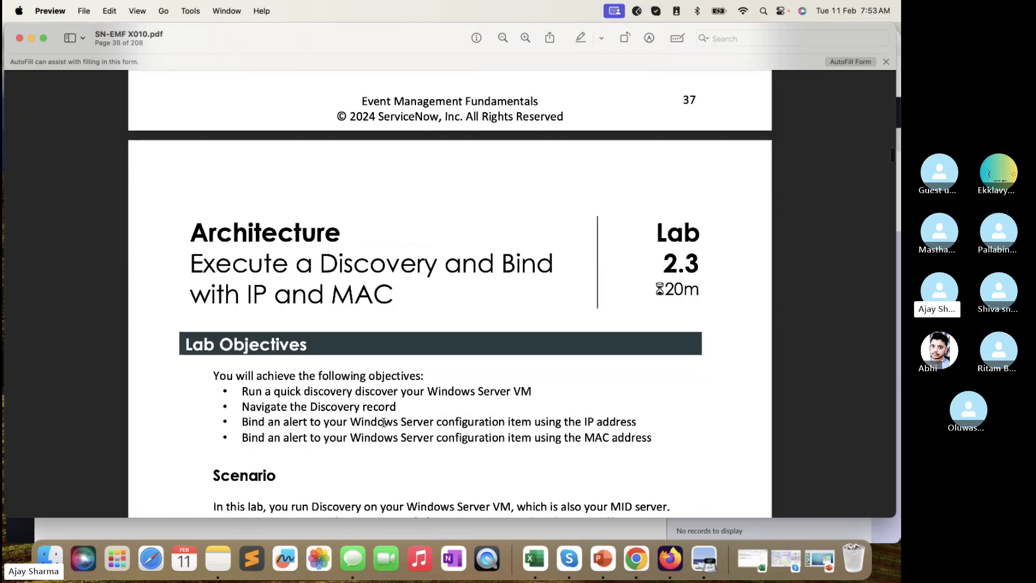
{"action": "scroll", "coordinate": [383, 422], "scroll_direction": "down", "scroll_amount": 2}
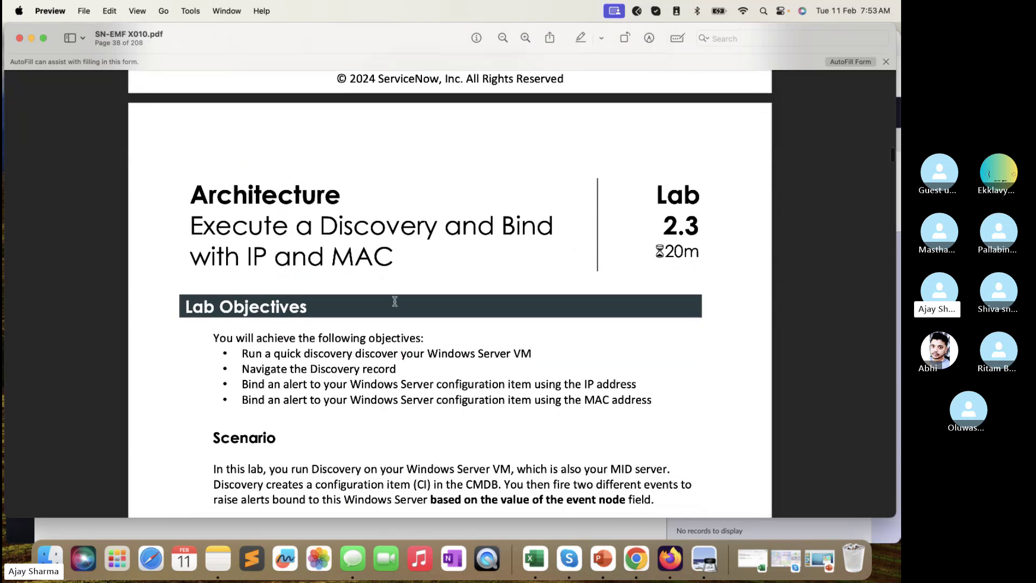
{"action": "scroll", "coordinate": [394, 301], "scroll_direction": "down", "scroll_amount": 3}
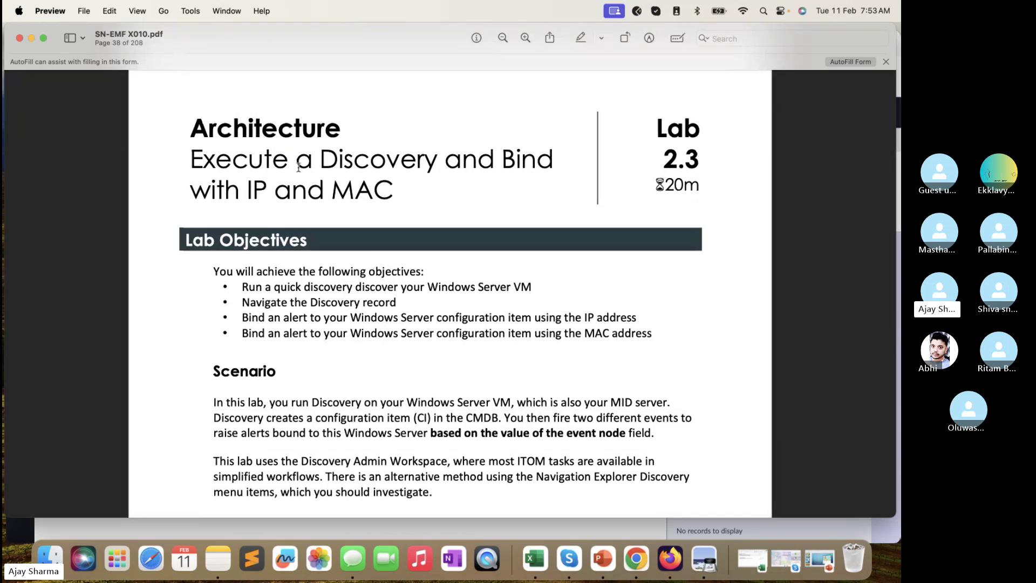
{"action": "left_click_drag", "start_coordinate": [409, 191], "coordinate": [144, 135]}
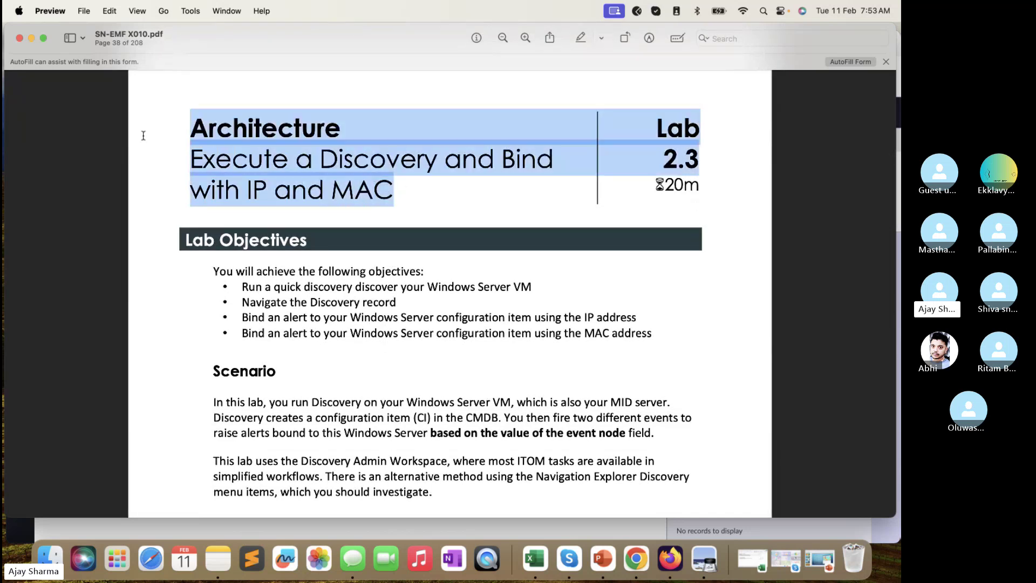
{"action": "scroll", "coordinate": [387, 260], "scroll_direction": "down", "scroll_amount": 15}
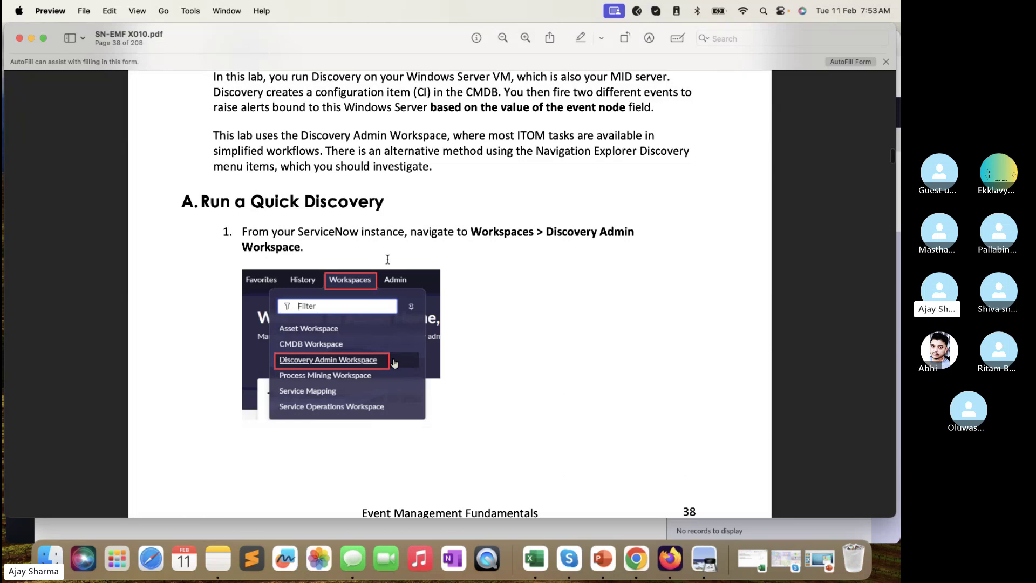
{"action": "scroll", "coordinate": [388, 259], "scroll_direction": "down", "scroll_amount": 3}
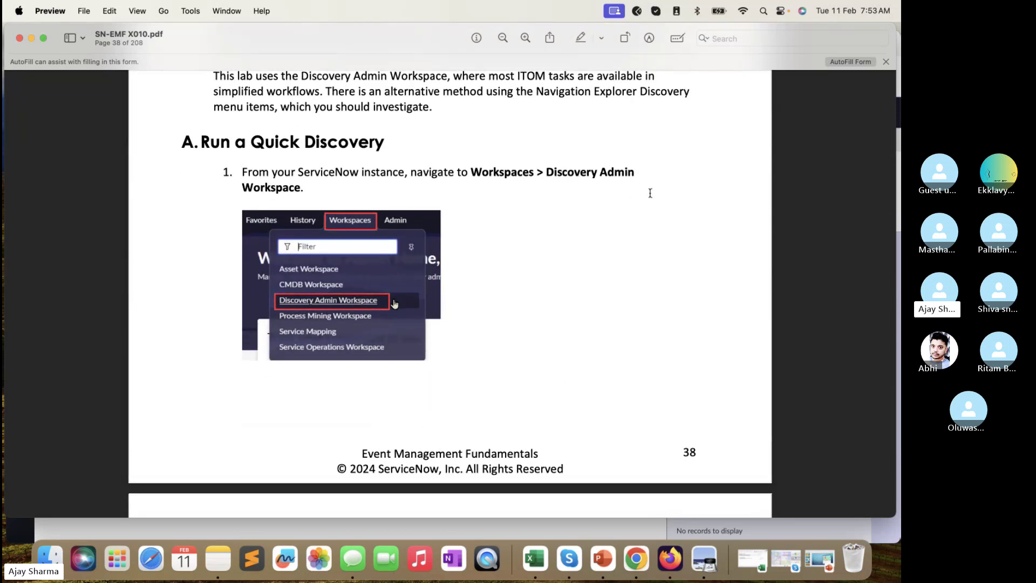
- Return to Firefox, find Discovery Admin Workspace from the shared admin dashboard, open it in a new browser tab and look over its home page
{"action": "left_click", "coordinate": [381, 533]}
{"action": "left_click", "coordinate": [216, 43]}
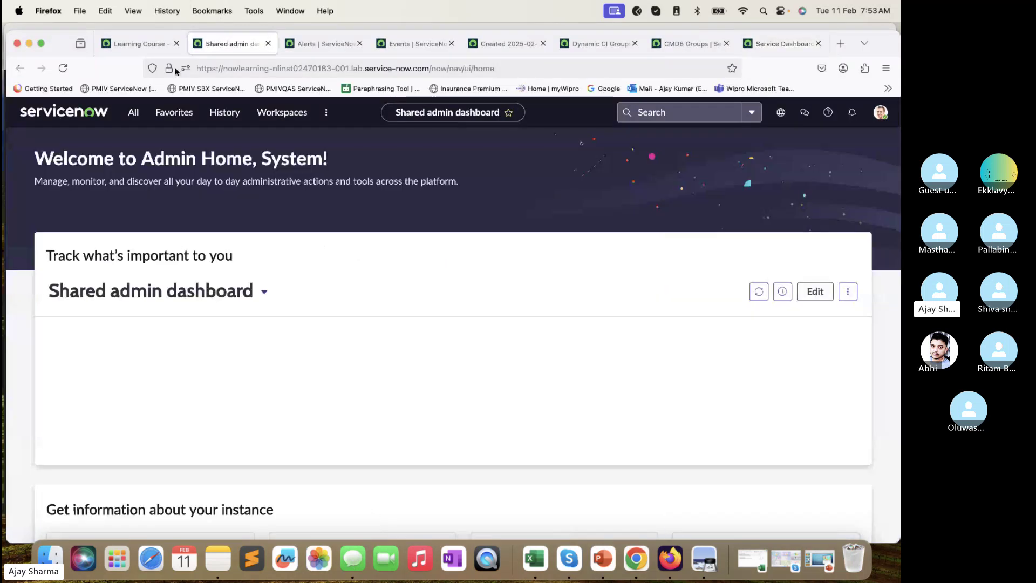
{"action": "left_click", "coordinate": [139, 117]}
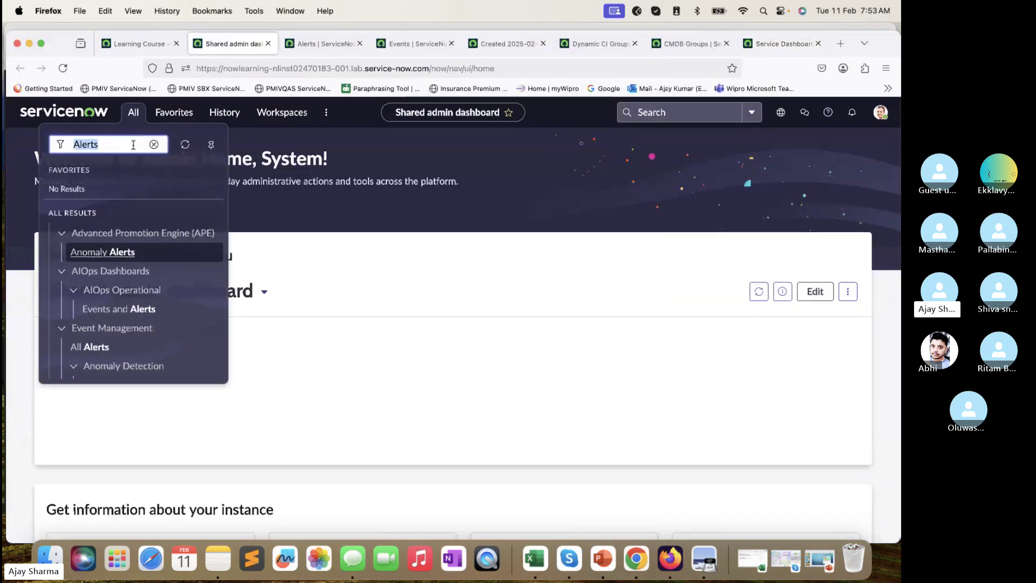
{"action": "type", "text": "Discove"}
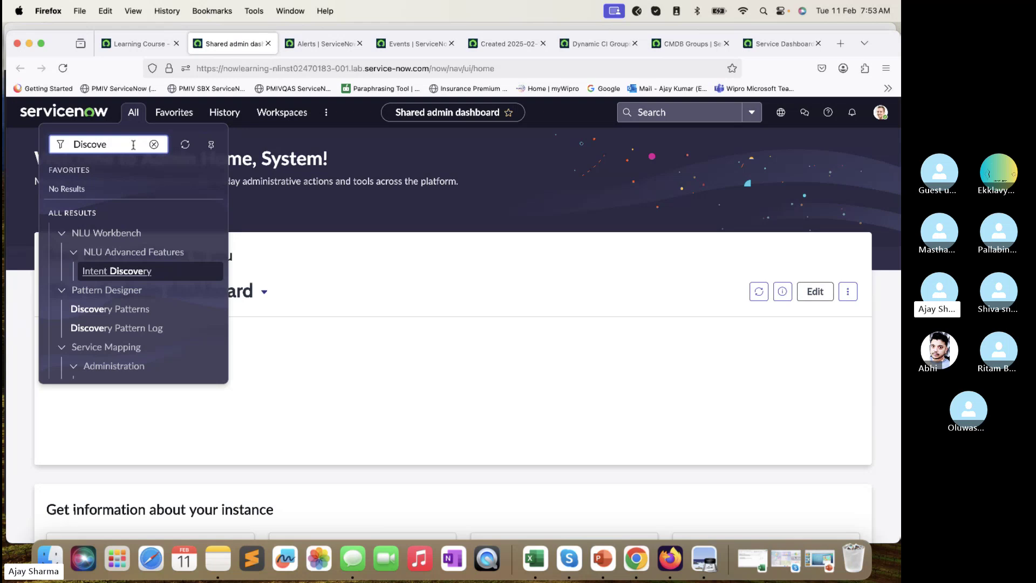
{"action": "type", "text": "ry Adm"}
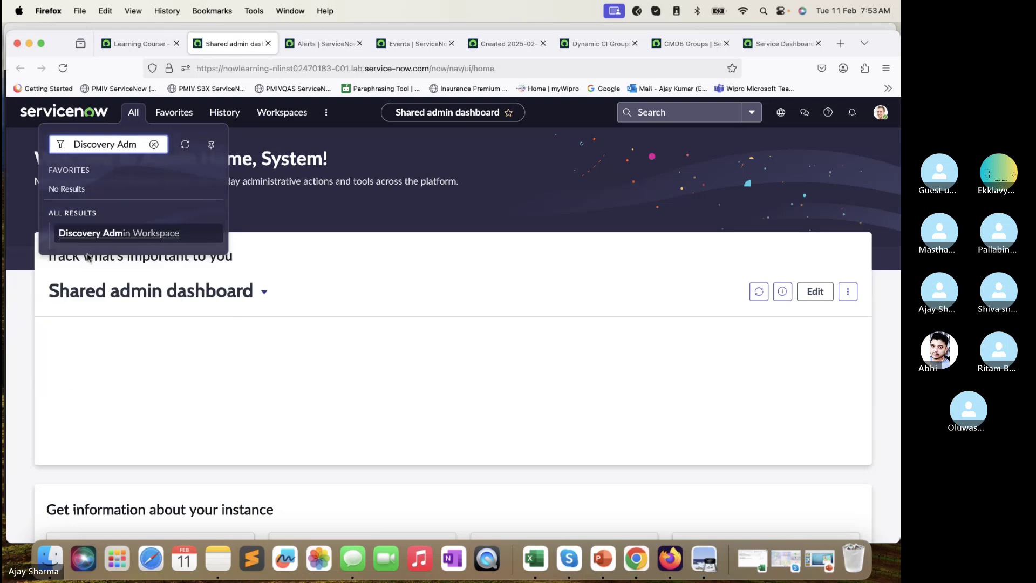
{"action": "left_click", "coordinate": [89, 232]}
{"action": "left_click", "coordinate": [286, 40]}
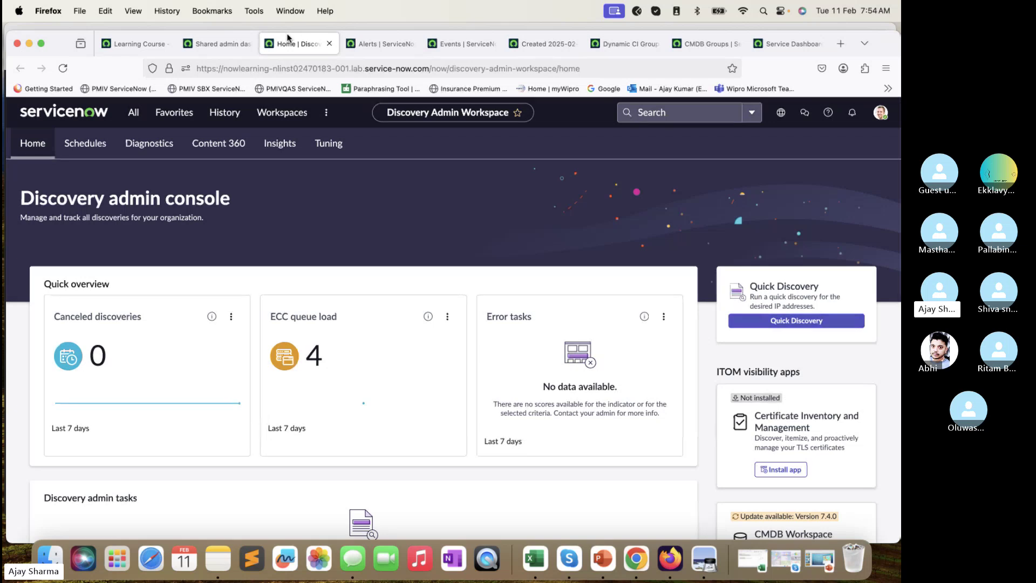
{"action": "scroll", "coordinate": [438, 248], "scroll_direction": "down", "scroll_amount": 5}
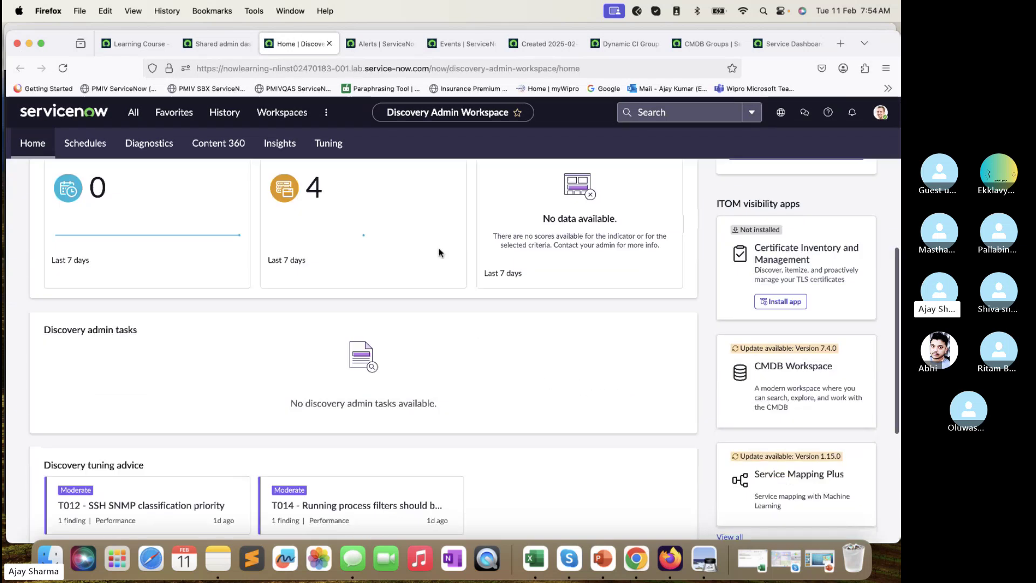
{"action": "scroll", "coordinate": [439, 247], "scroll_direction": "up", "scroll_amount": 6}
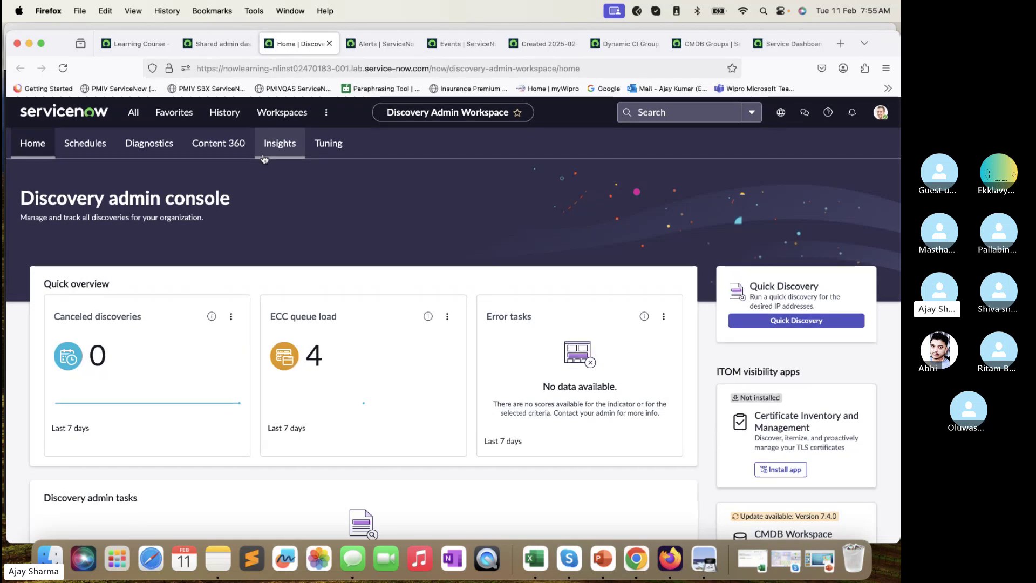
- Switch back to the lab guide PDF in Preview and read Quick Discovery steps 2 to 5 on page 39
{"action": "key", "text": "super+Tab"}
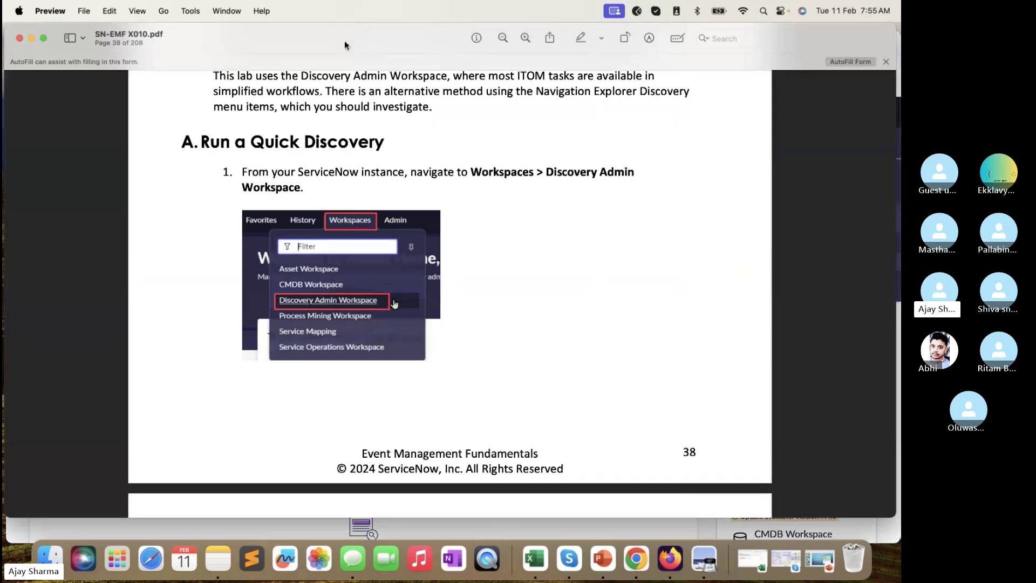
{"action": "scroll", "coordinate": [340, 260], "scroll_direction": "down", "scroll_amount": 10}
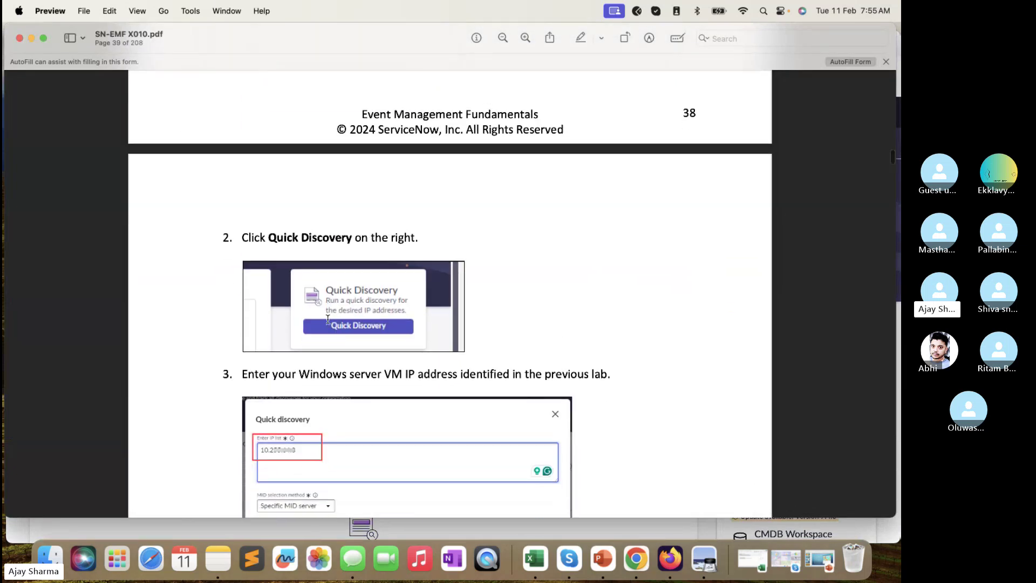
{"action": "scroll", "coordinate": [377, 261], "scroll_direction": "down", "scroll_amount": 5}
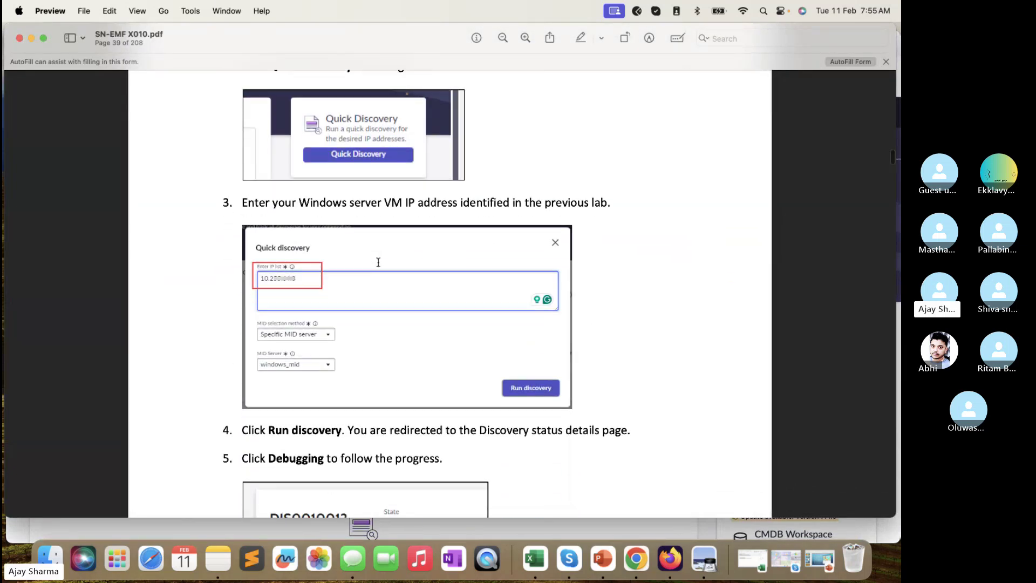
- Reread Quick Discovery steps 2 to 6 on page 39, including the Windows server VM IP address instruction
{"action": "scroll", "coordinate": [378, 262], "scroll_direction": "up", "scroll_amount": 1}
{"action": "scroll", "coordinate": [378, 262], "scroll_direction": "down", "scroll_amount": 2}
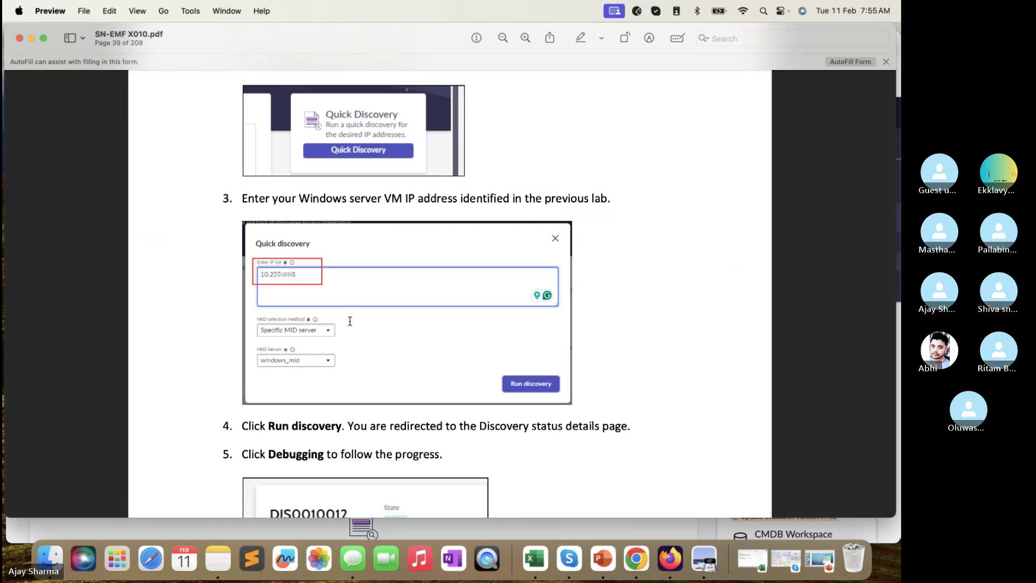
{"action": "scroll", "coordinate": [350, 323], "scroll_direction": "down", "scroll_amount": 7}
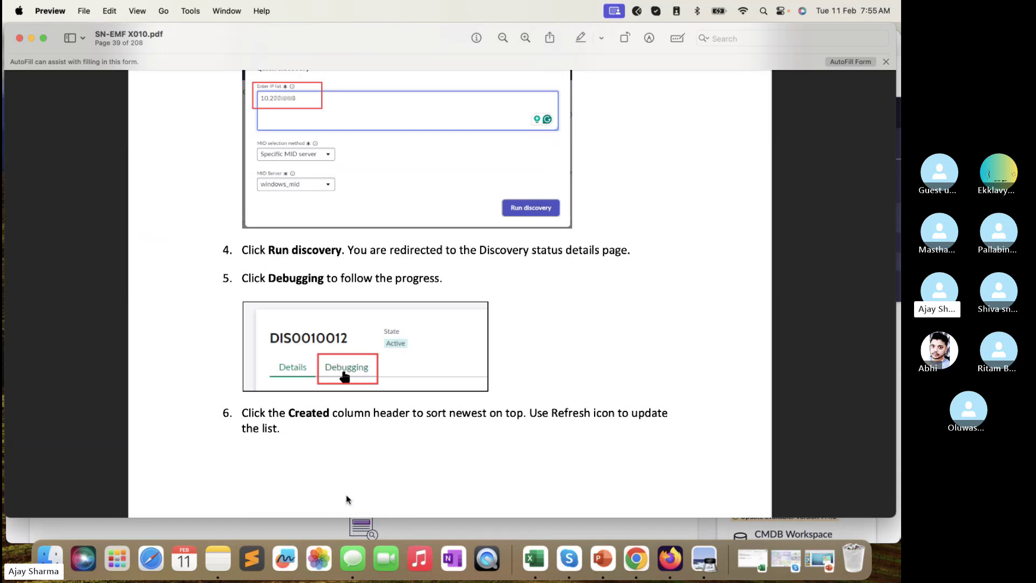
{"action": "scroll", "coordinate": [347, 497], "scroll_direction": "up", "scroll_amount": 8}
{"action": "scroll", "coordinate": [408, 425], "scroll_direction": "up", "scroll_amount": 1}
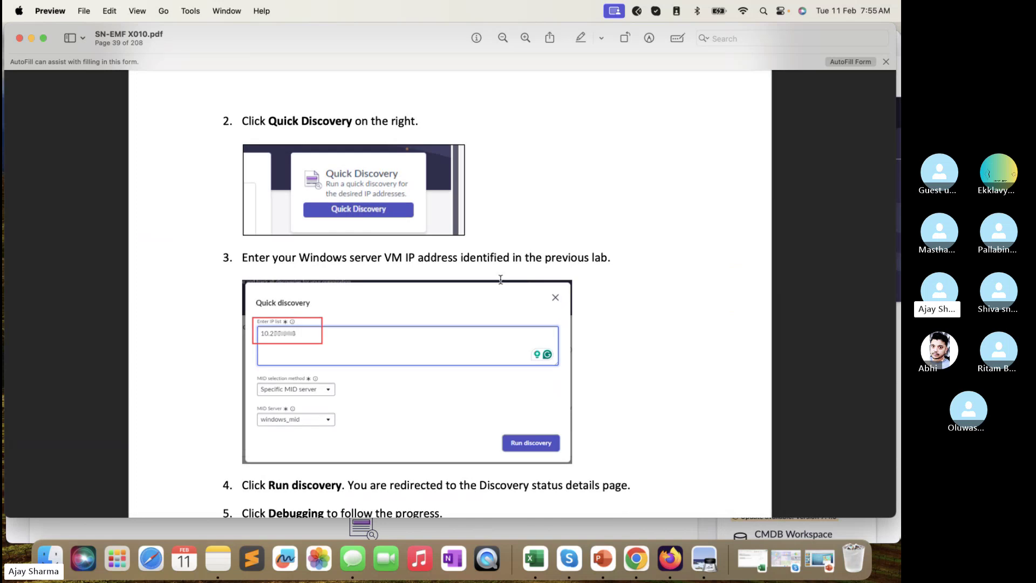
- Search the earlier lab pages of the PDF, from page 39 back to page 22, for the Windows server VM IP address
{"action": "scroll", "coordinate": [498, 280], "scroll_direction": "up", "scroll_amount": 10}
{"action": "scroll", "coordinate": [500, 280], "scroll_direction": "up", "scroll_amount": 7}
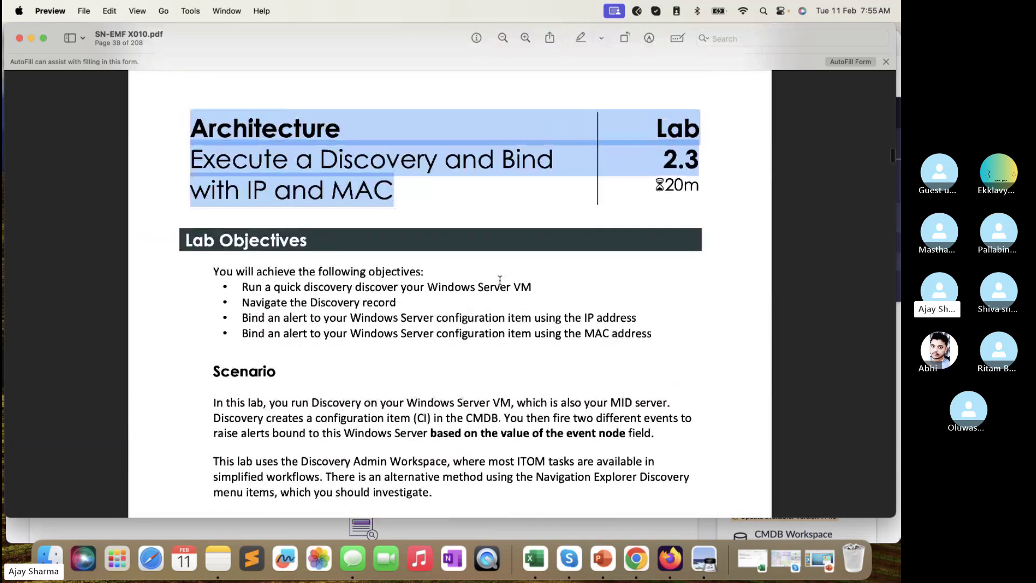
{"action": "scroll", "coordinate": [500, 280], "scroll_direction": "up", "scroll_amount": 20}
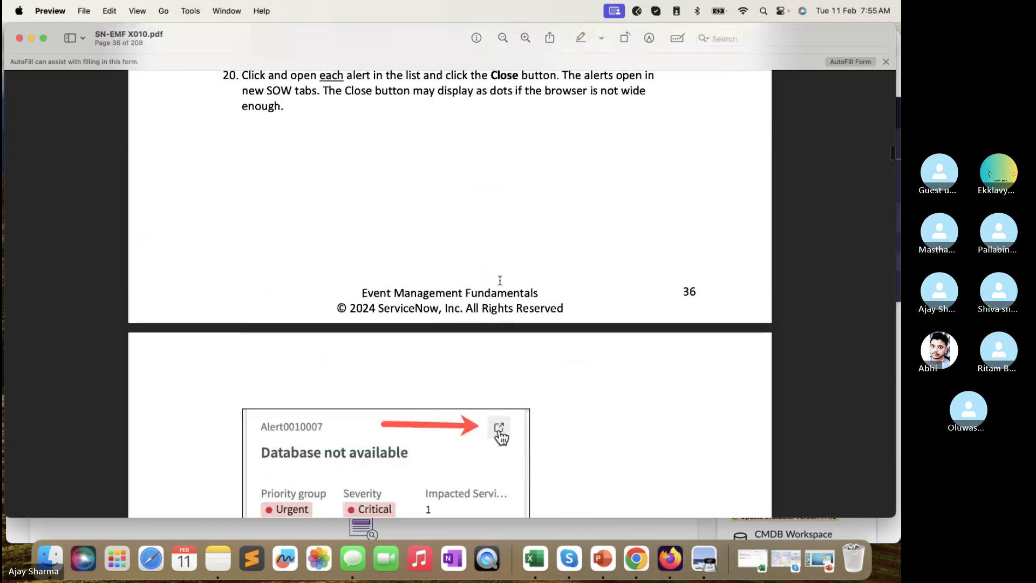
{"action": "scroll", "coordinate": [500, 280], "scroll_direction": "up", "scroll_amount": 10}
{"action": "scroll", "coordinate": [500, 280], "scroll_direction": "up", "scroll_amount": 20}
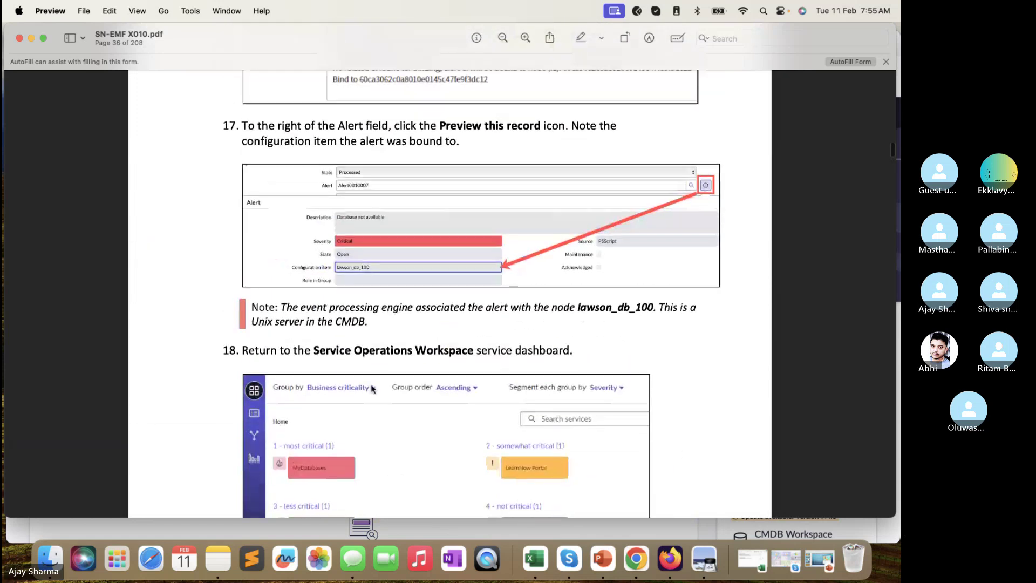
{"action": "scroll", "coordinate": [500, 280], "scroll_direction": "up", "scroll_amount": 12}
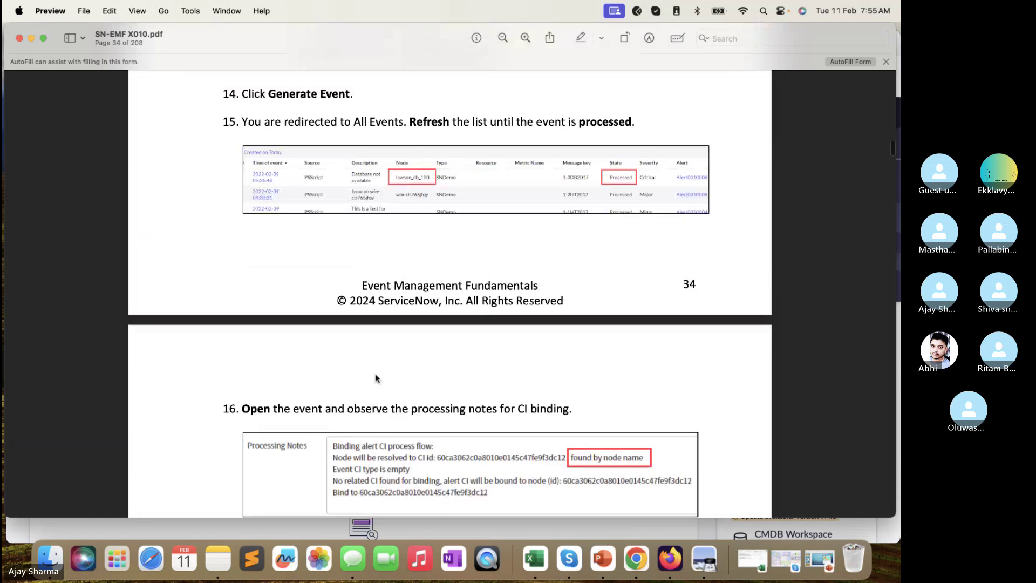
{"action": "scroll", "coordinate": [497, 238], "scroll_direction": "up", "scroll_amount": 13}
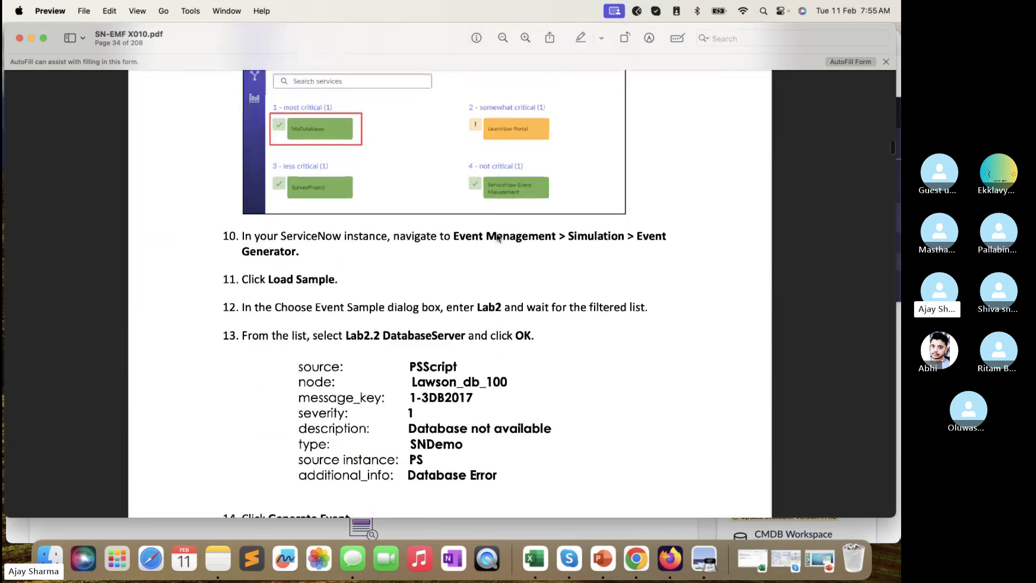
{"action": "scroll", "coordinate": [497, 238], "scroll_direction": "up", "scroll_amount": 20}
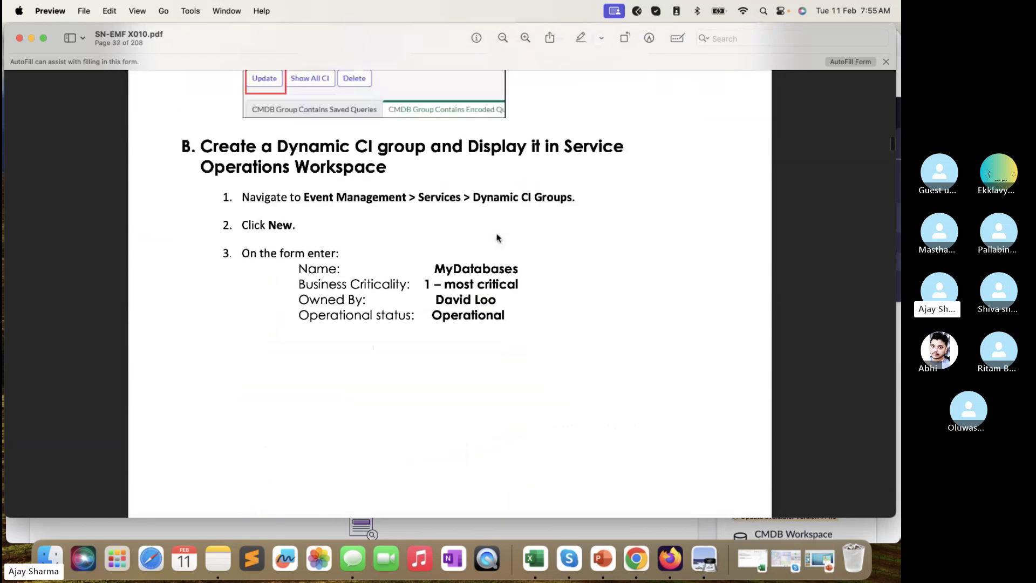
{"action": "scroll", "coordinate": [497, 238], "scroll_direction": "up", "scroll_amount": 18}
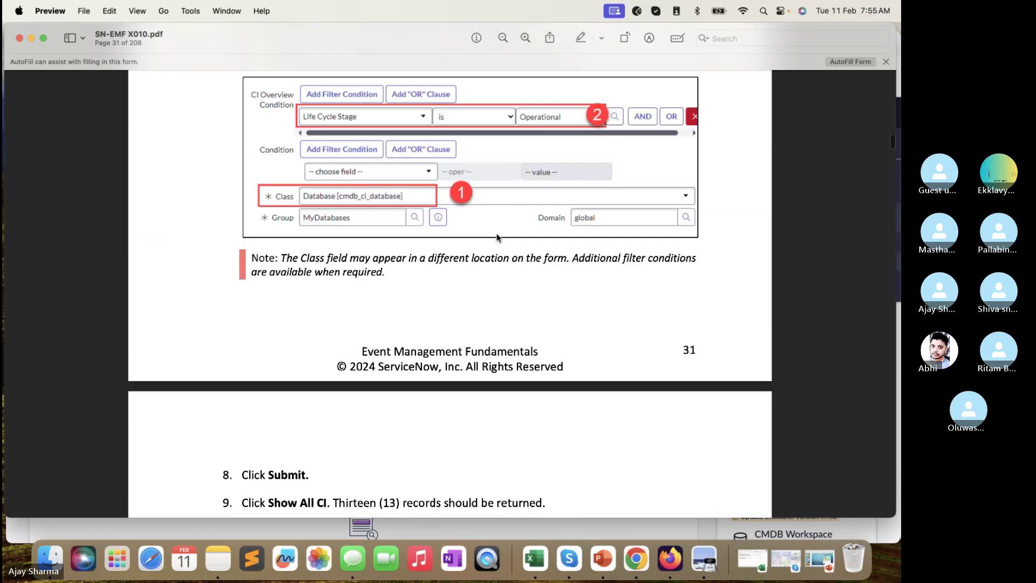
{"action": "scroll", "coordinate": [498, 238], "scroll_direction": "up", "scroll_amount": 20}
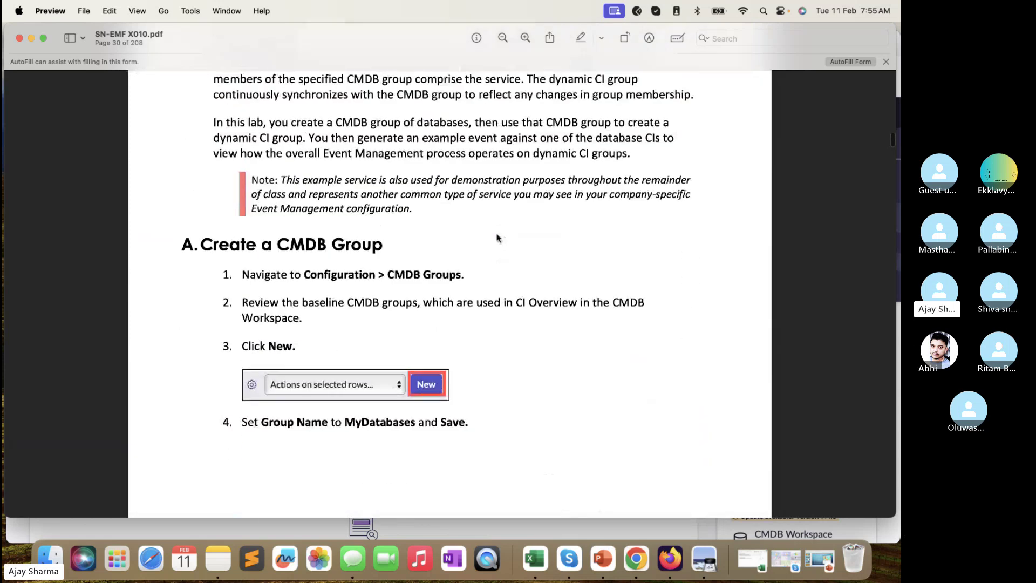
{"action": "scroll", "coordinate": [498, 238], "scroll_direction": "up", "scroll_amount": 20}
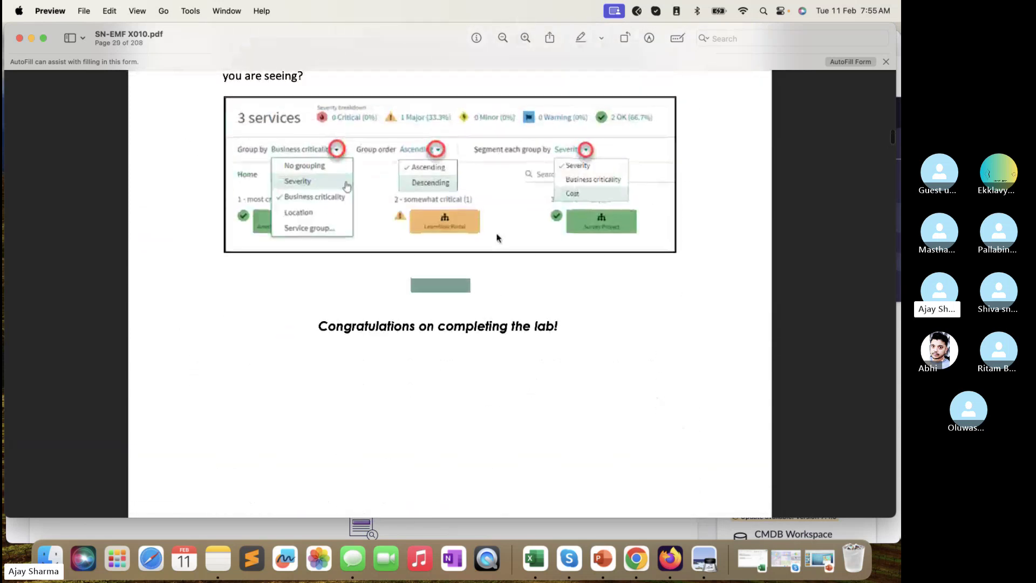
{"action": "scroll", "coordinate": [498, 238], "scroll_direction": "up", "scroll_amount": 20}
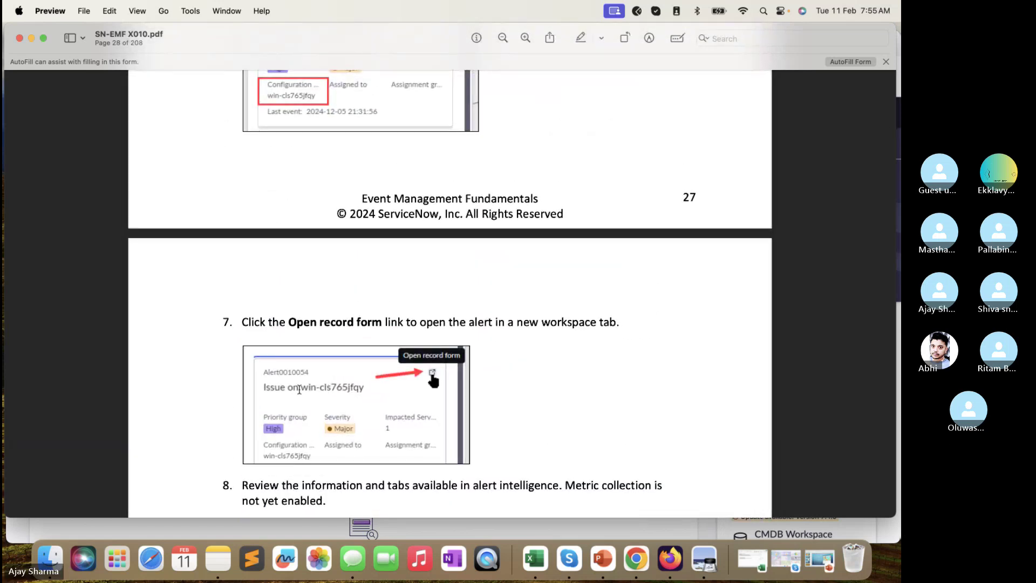
{"action": "scroll", "coordinate": [431, 212], "scroll_direction": "up", "scroll_amount": 5}
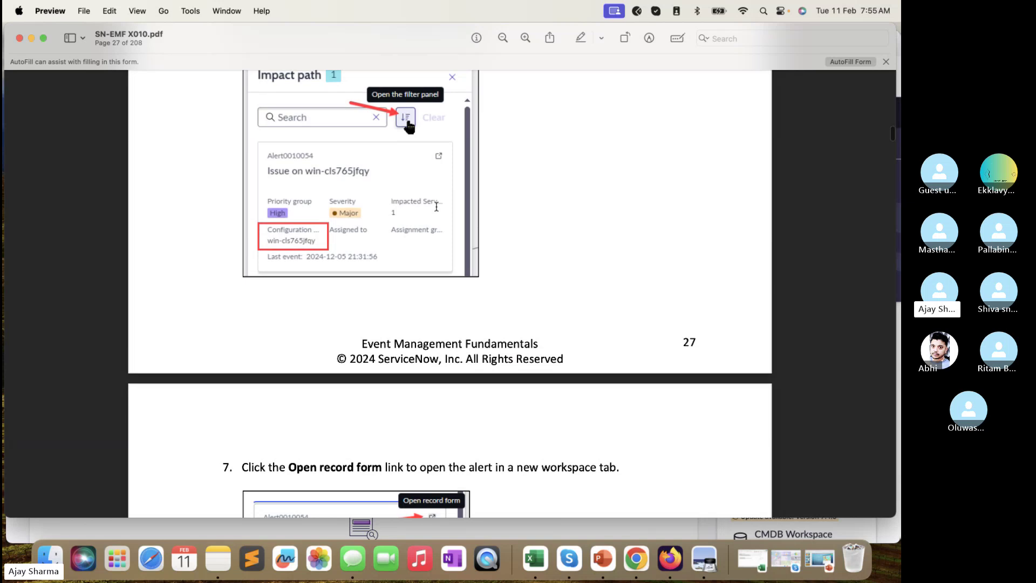
{"action": "scroll", "coordinate": [436, 207], "scroll_direction": "up", "scroll_amount": 6}
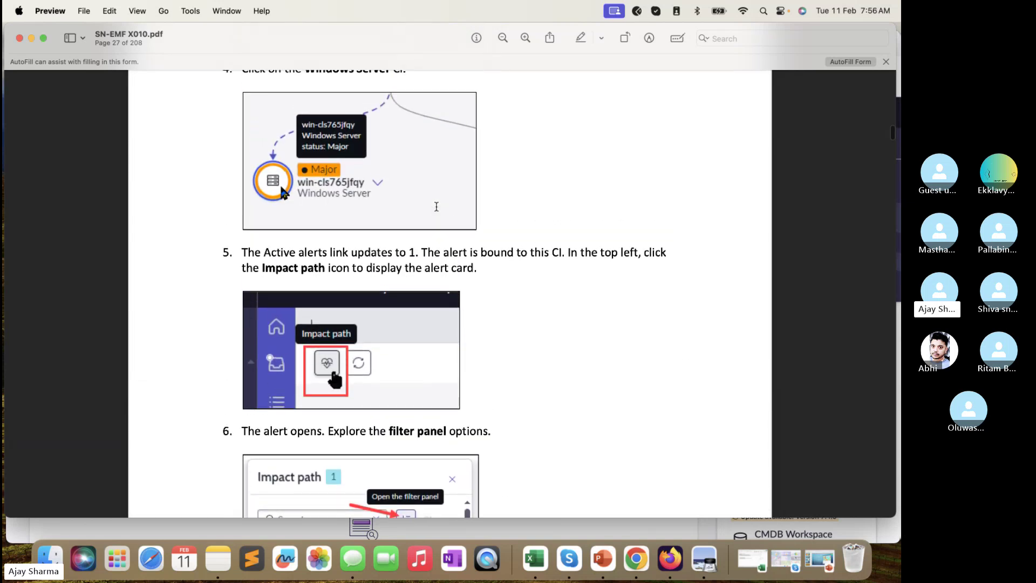
{"action": "scroll", "coordinate": [436, 207], "scroll_direction": "up", "scroll_amount": 15}
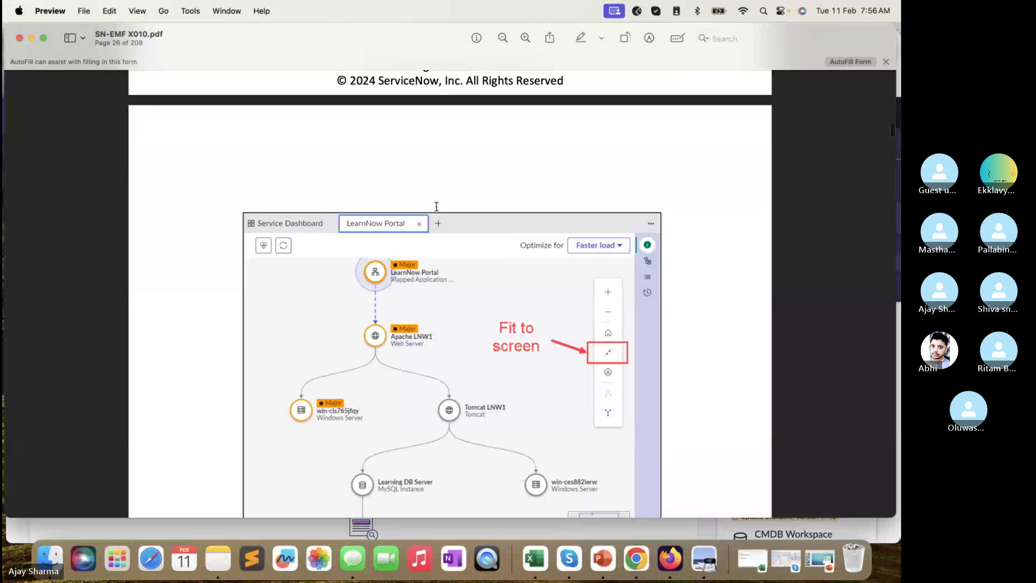
{"action": "scroll", "coordinate": [437, 206], "scroll_direction": "up", "scroll_amount": 10}
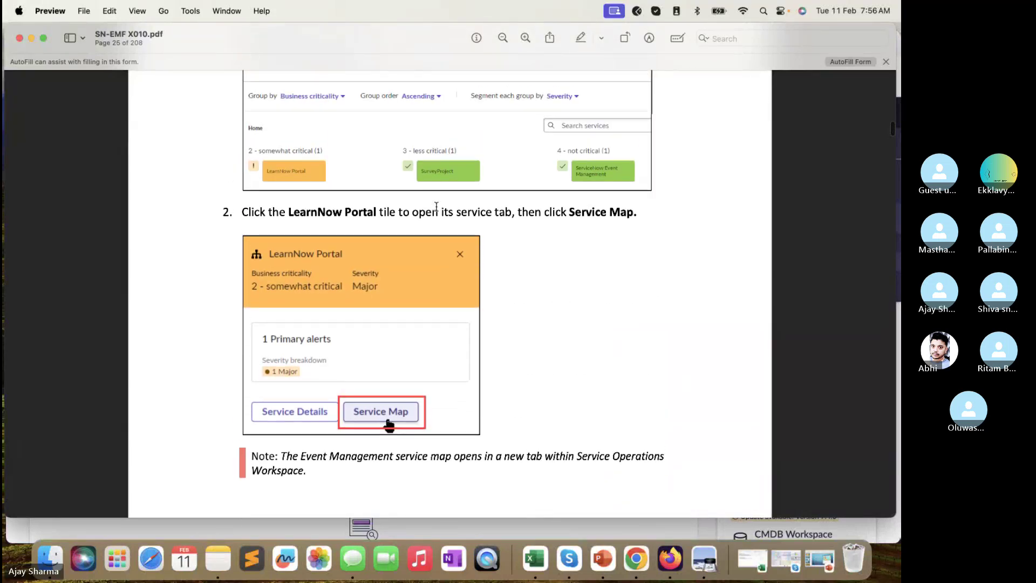
{"action": "scroll", "coordinate": [437, 207], "scroll_direction": "up", "scroll_amount": 10}
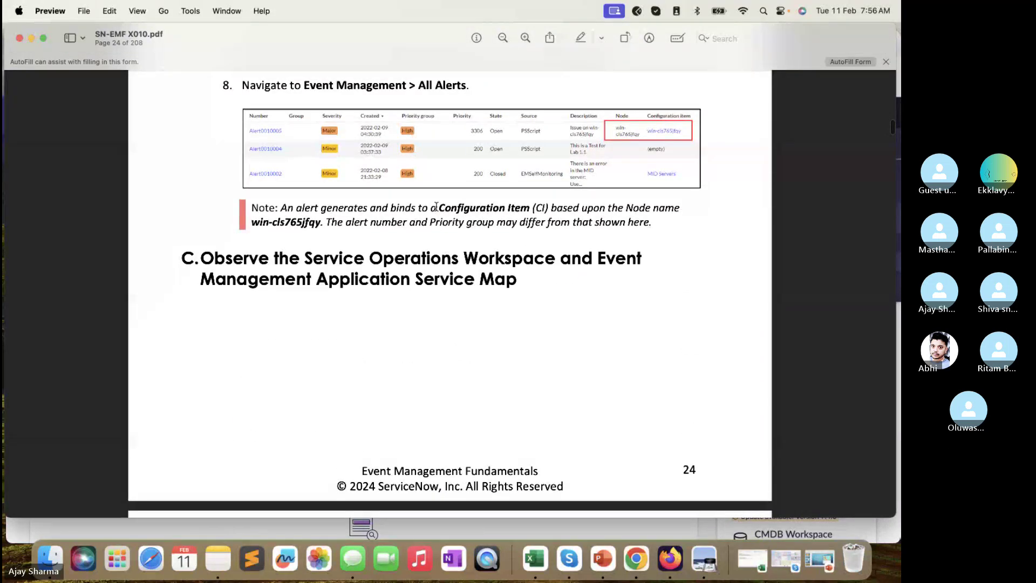
{"action": "scroll", "coordinate": [436, 207], "scroll_direction": "up", "scroll_amount": 10}
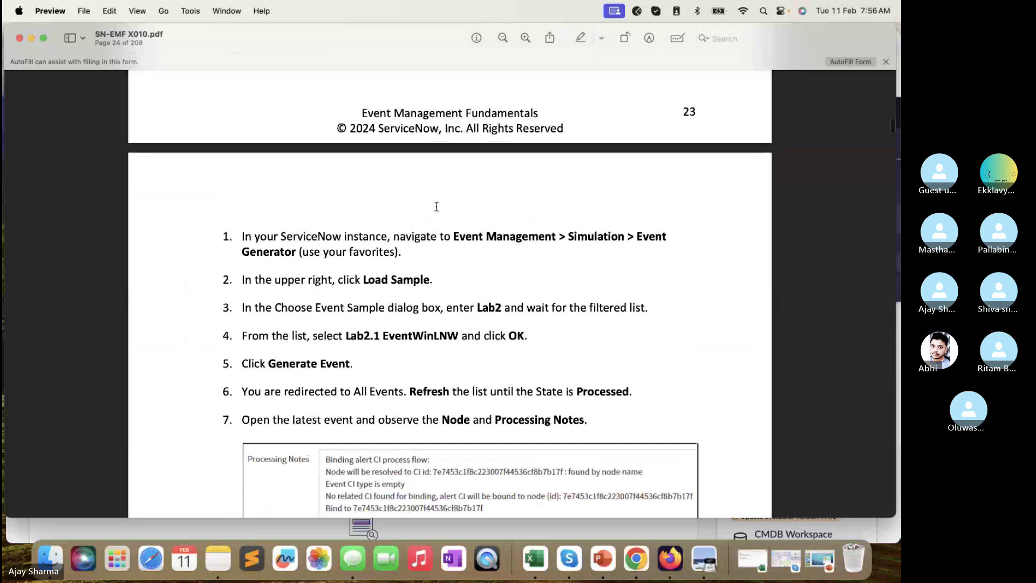
{"action": "scroll", "coordinate": [436, 207], "scroll_direction": "down", "scroll_amount": 4}
{"action": "scroll", "coordinate": [437, 207], "scroll_direction": "up", "scroll_amount": 10}
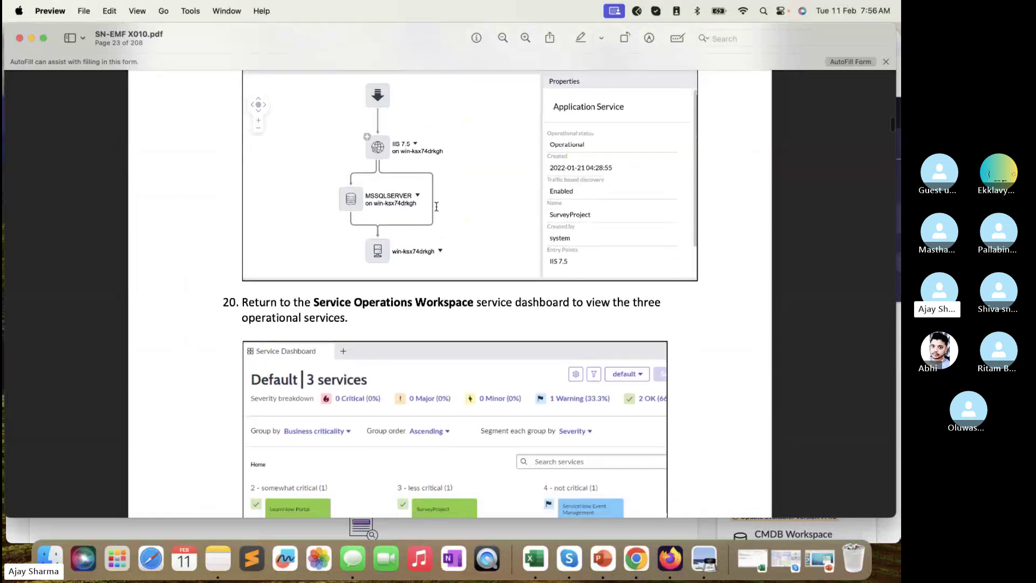
{"action": "scroll", "coordinate": [437, 206], "scroll_direction": "up", "scroll_amount": 3}
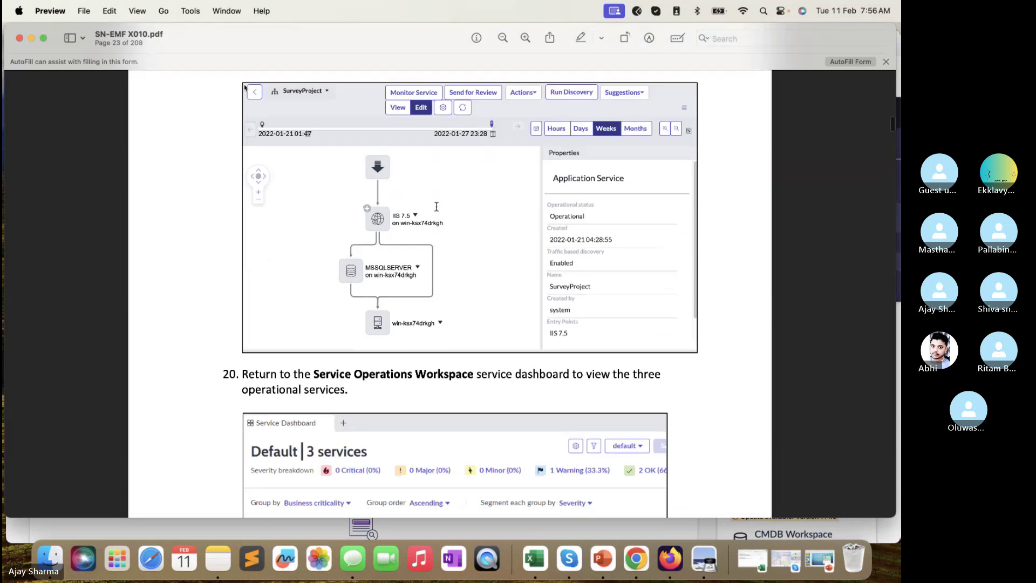
{"action": "scroll", "coordinate": [437, 207], "scroll_direction": "down", "scroll_amount": 5}
{"action": "scroll", "coordinate": [437, 207], "scroll_direction": "up", "scroll_amount": 20}
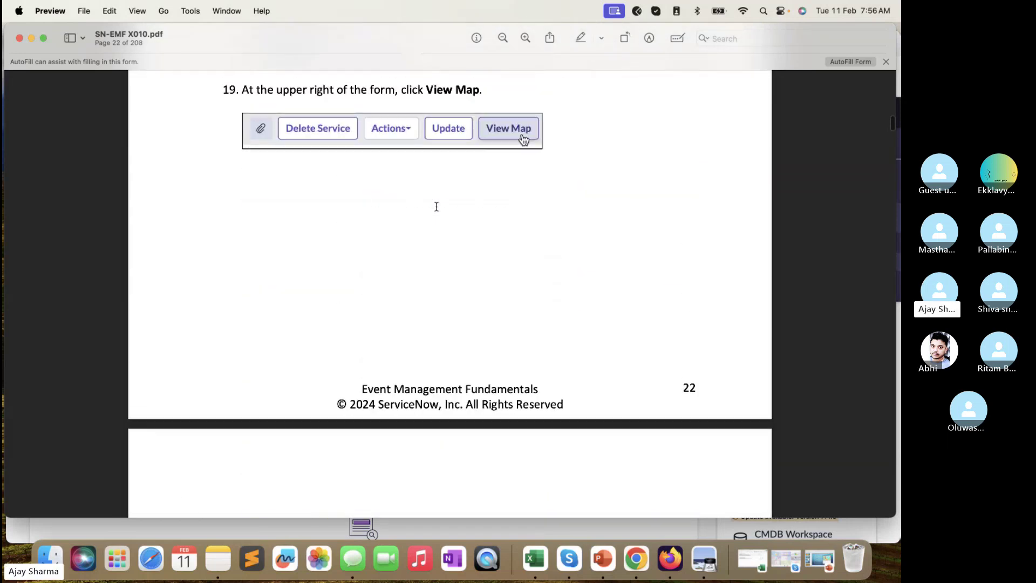
{"action": "scroll", "coordinate": [436, 207], "scroll_direction": "up", "scroll_amount": 15}
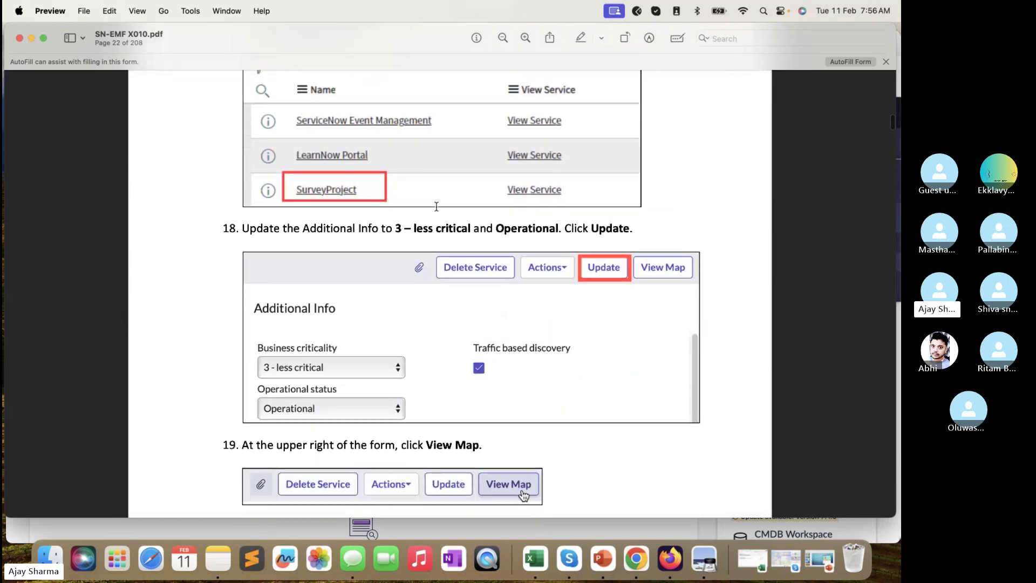
- Switch to Firefox and open the Quick Discovery form in Discovery Admin Workspace, ready for entry in the IP list
{"action": "left_click", "coordinate": [261, 523]}
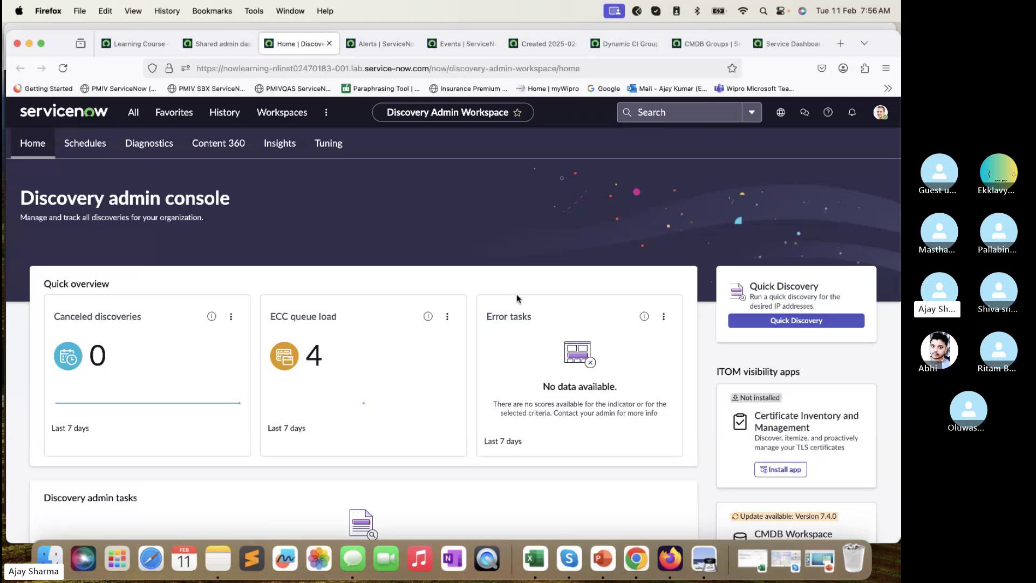
{"action": "left_click", "coordinate": [792, 320]}
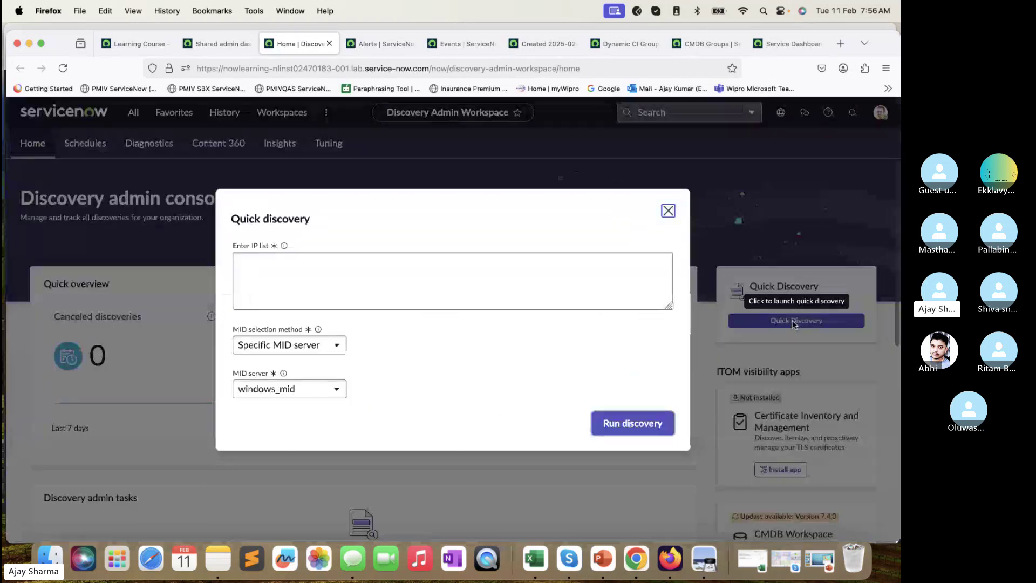
{"action": "left_click", "coordinate": [342, 276]}
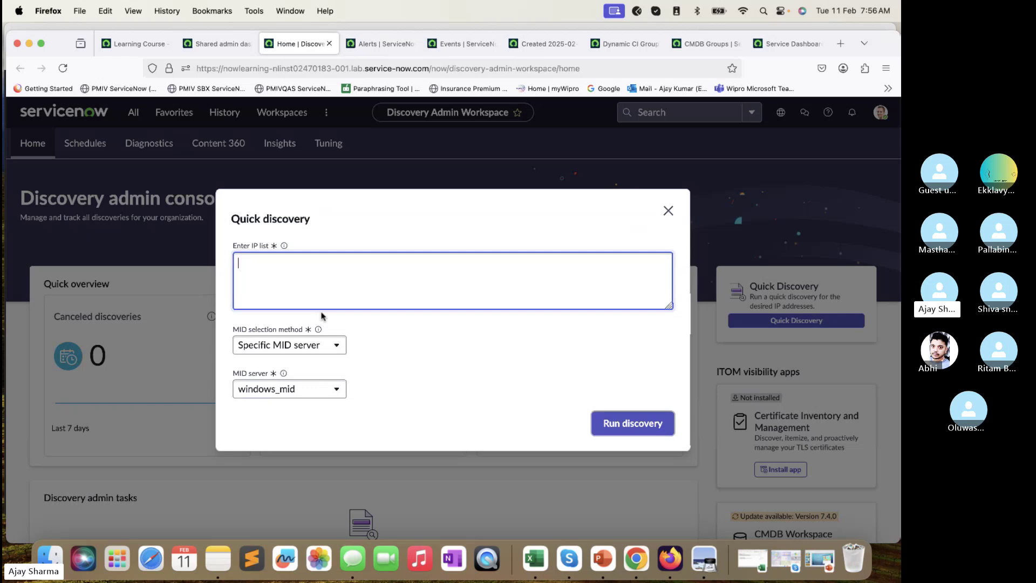
- From the shared admin dashboard, filter the navigator by "Window", open the Windows Servers list in a new tab, and open win-cls765jfqy in another tab
{"action": "left_click", "coordinate": [226, 44]}
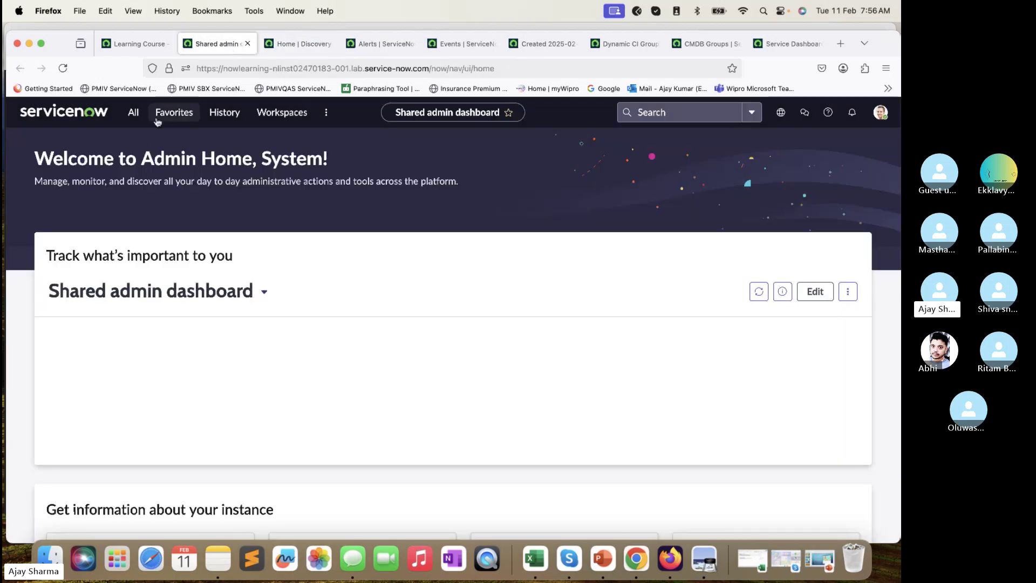
{"action": "left_click", "coordinate": [133, 112]}
{"action": "type", "text": "Window"}
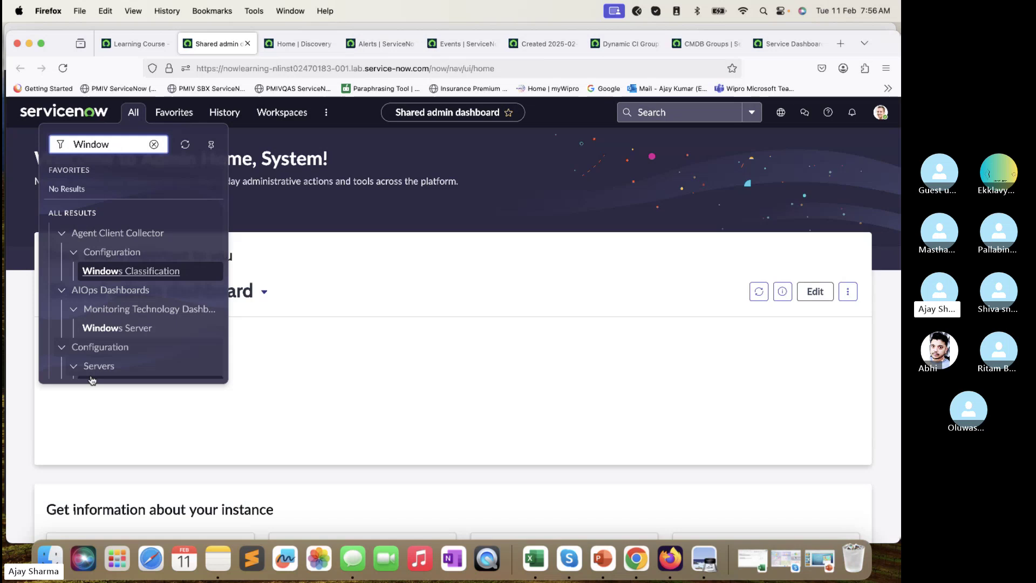
{"action": "left_click", "coordinate": [116, 328], "text": "super"}
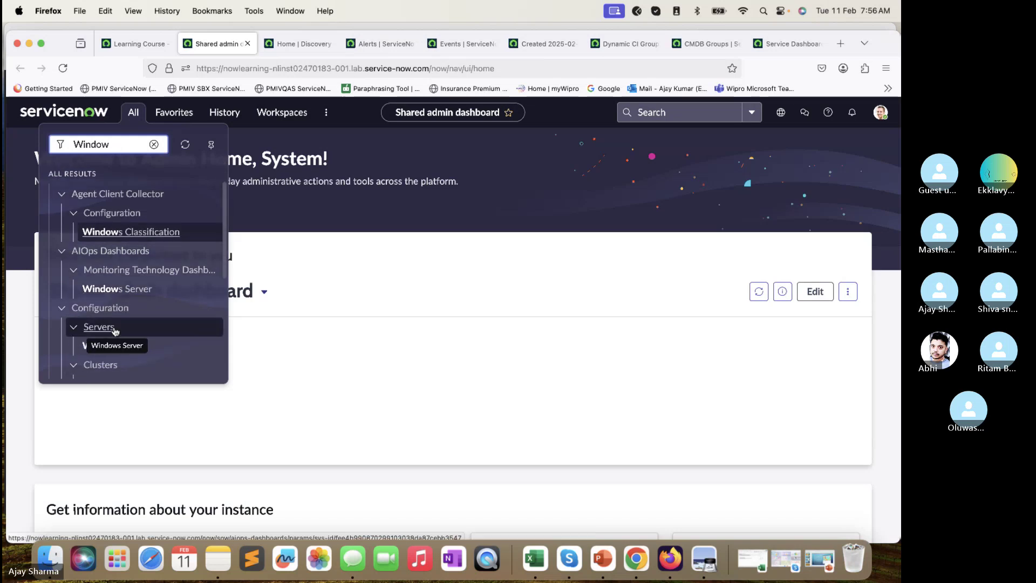
{"action": "left_click", "coordinate": [274, 43]}
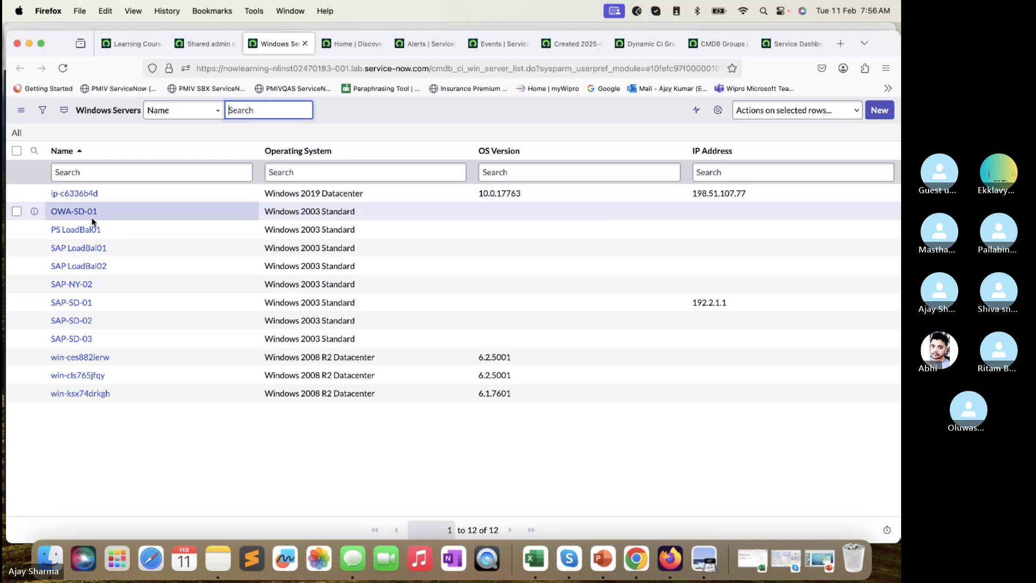
{"action": "left_click", "coordinate": [94, 377], "text": "super"}
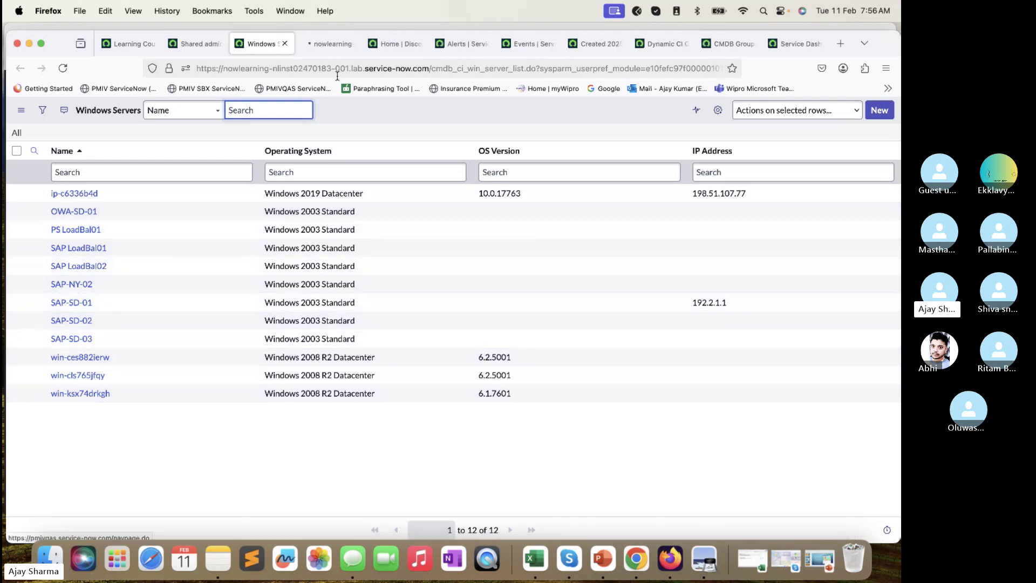
{"action": "left_click", "coordinate": [330, 44]}
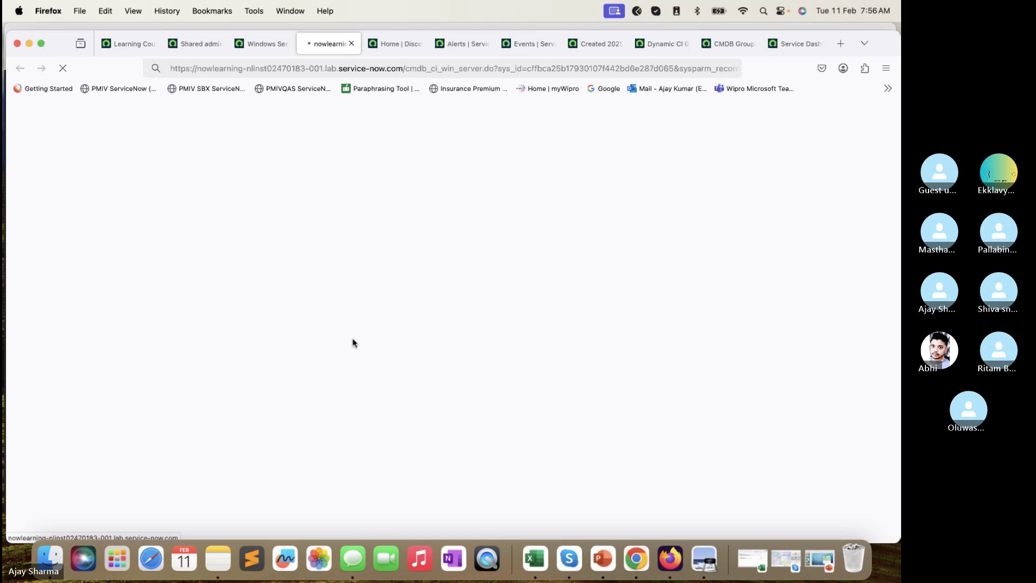
- Switch to the lab PDF in Preview and look through pages 22 to 40 for the server IP address example under More Attributes
{"action": "key", "text": "super+Tab"}
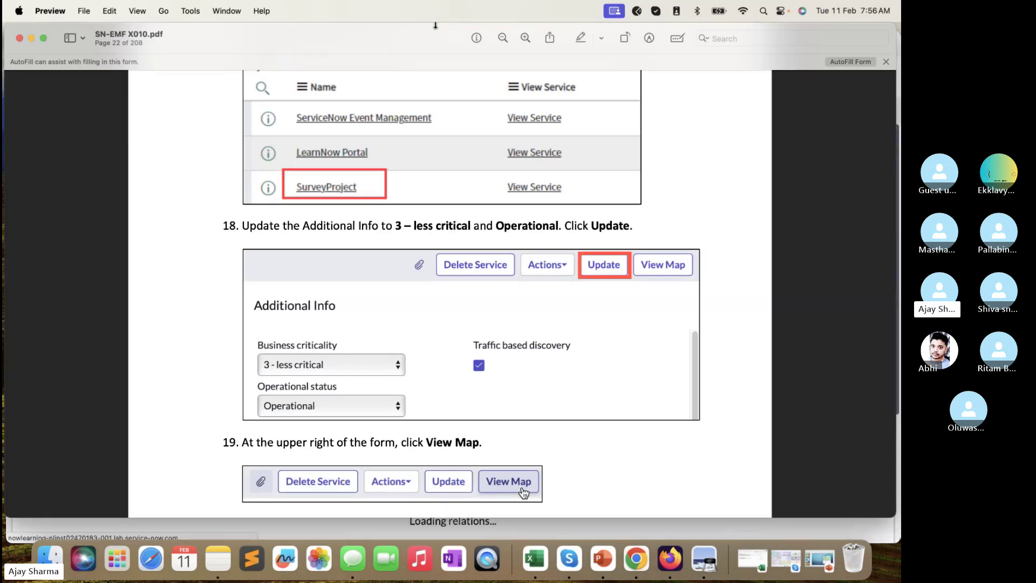
{"action": "scroll", "coordinate": [450, 291], "scroll_direction": "down", "scroll_amount": 15}
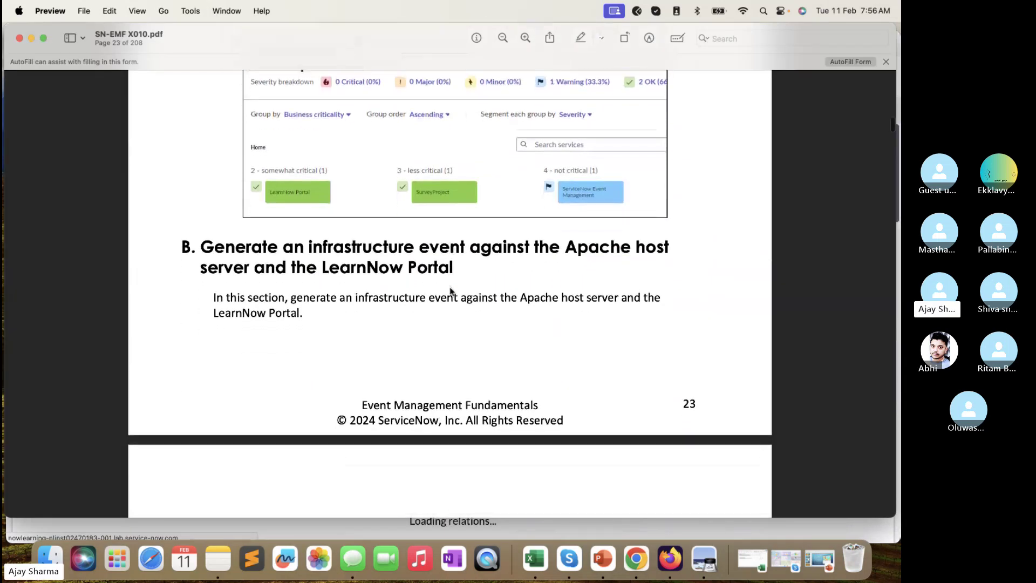
{"action": "scroll", "coordinate": [450, 291], "scroll_direction": "down", "scroll_amount": 20}
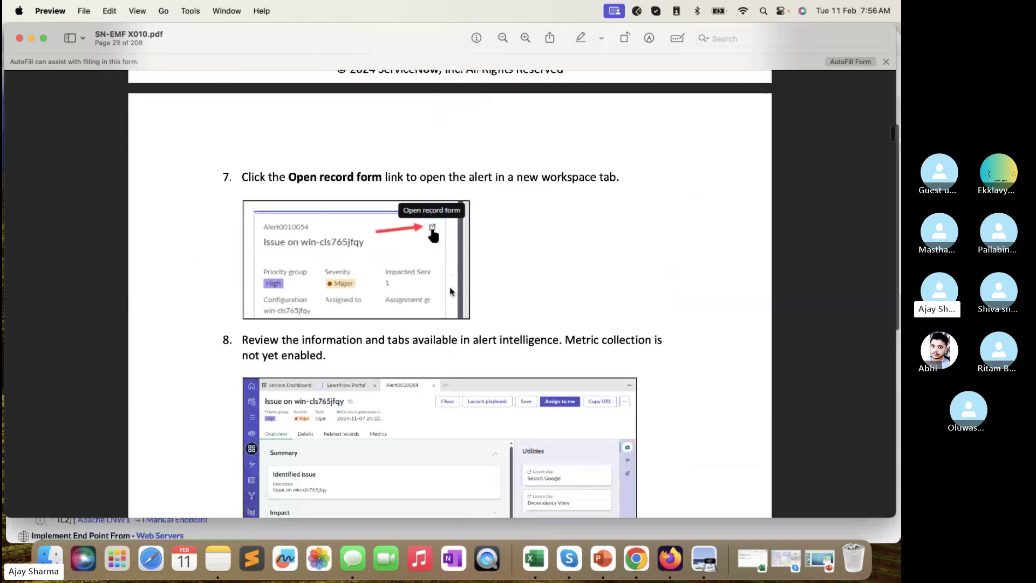
{"action": "scroll", "coordinate": [450, 291], "scroll_direction": "down", "scroll_amount": 20}
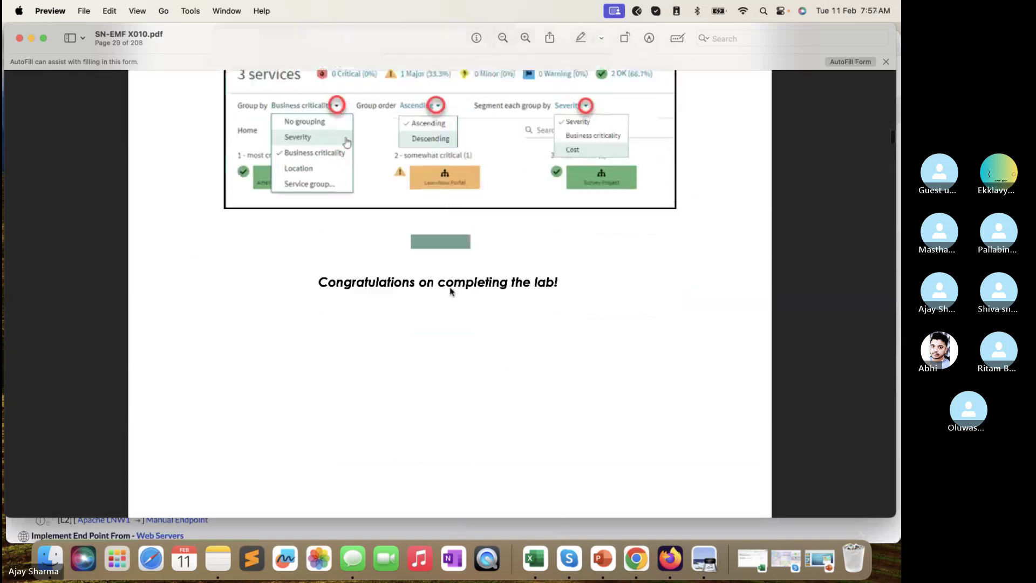
{"action": "scroll", "coordinate": [450, 291], "scroll_direction": "down", "scroll_amount": 20}
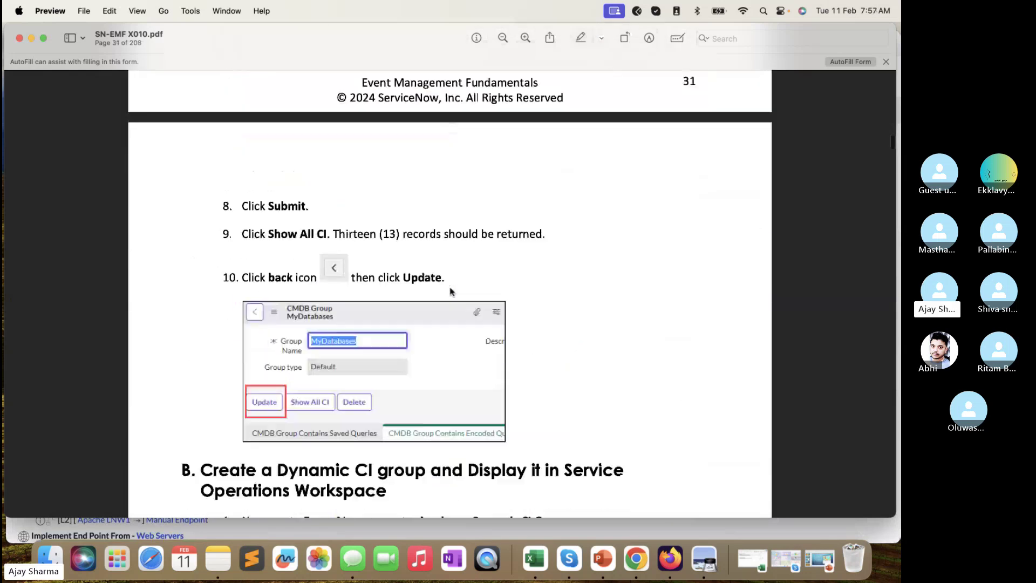
{"action": "scroll", "coordinate": [450, 292], "scroll_direction": "down", "scroll_amount": 20}
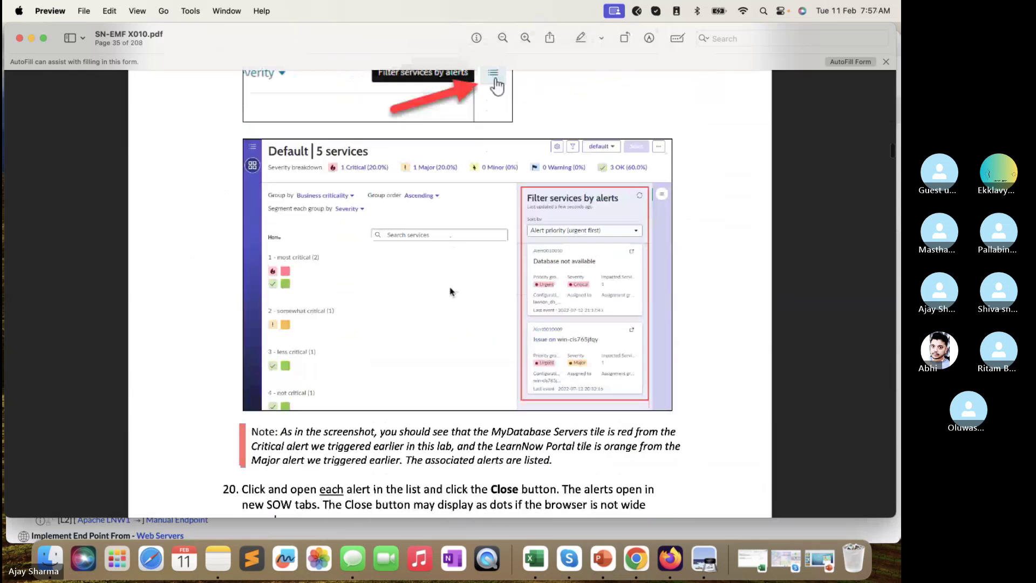
{"action": "scroll", "coordinate": [450, 291], "scroll_direction": "down", "scroll_amount": 2}
{"action": "scroll", "coordinate": [451, 292], "scroll_direction": "down", "scroll_amount": 20}
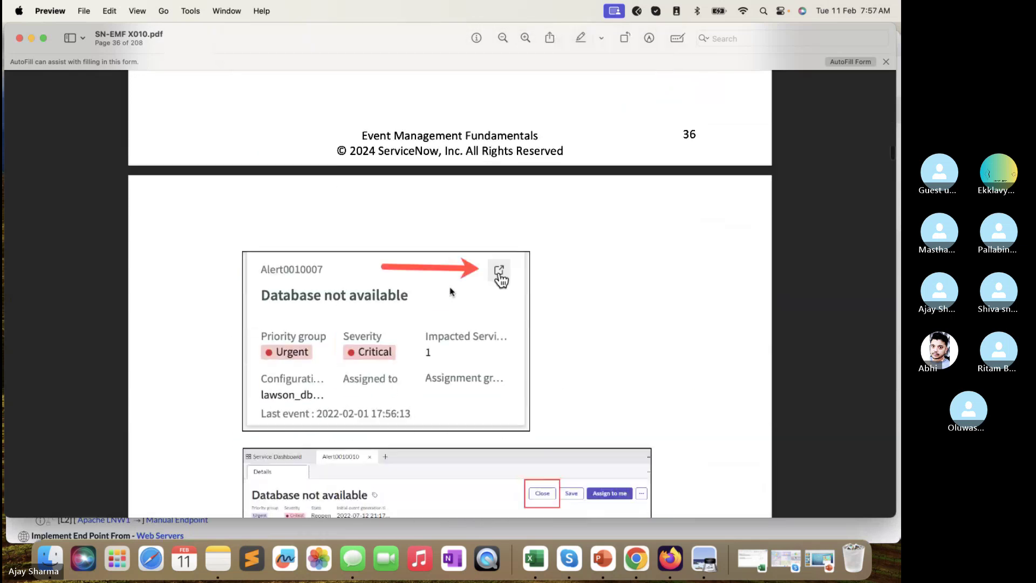
{"action": "scroll", "coordinate": [452, 291], "scroll_direction": "down", "scroll_amount": 20}
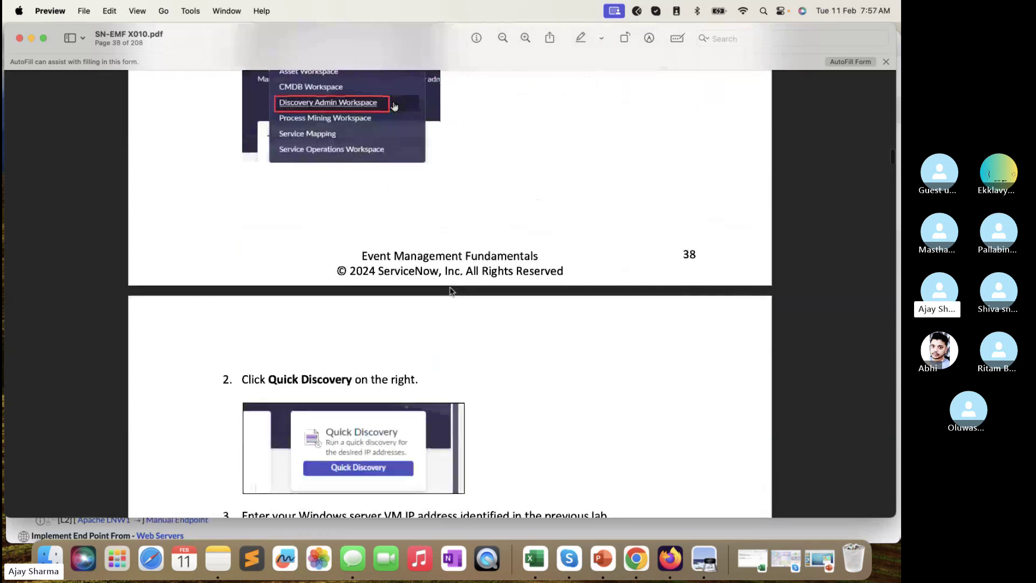
{"action": "scroll", "coordinate": [452, 291], "scroll_direction": "down", "scroll_amount": 20}
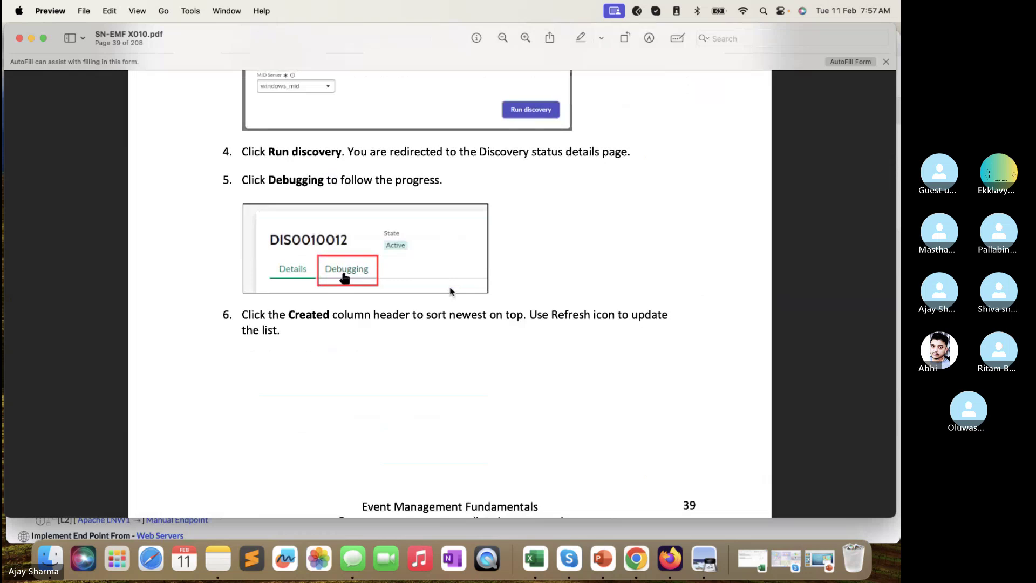
{"action": "scroll", "coordinate": [453, 292], "scroll_direction": "down", "scroll_amount": 10}
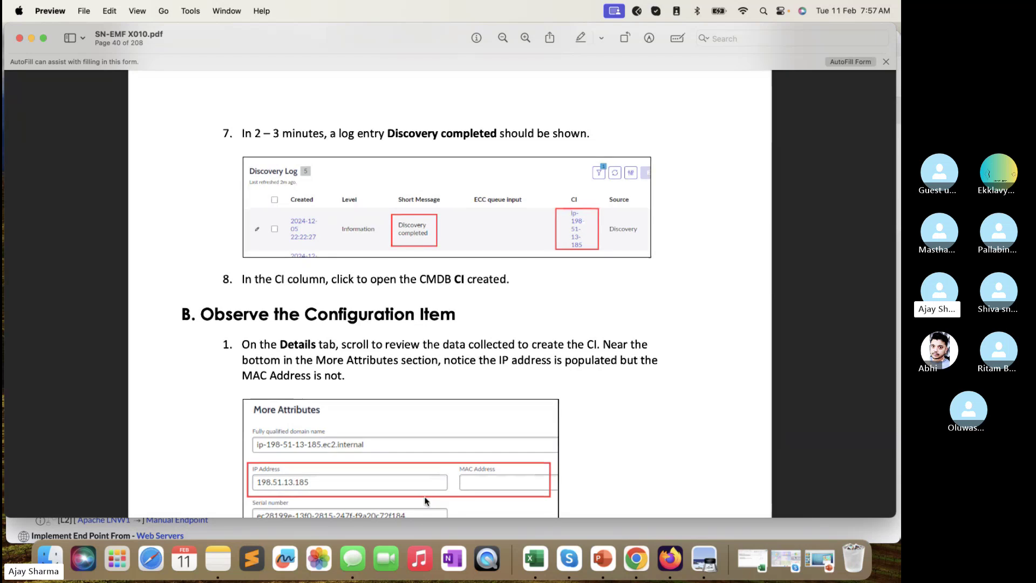
{"action": "scroll", "coordinate": [442, 465], "scroll_direction": "down", "scroll_amount": 2}
{"action": "scroll", "coordinate": [442, 465], "scroll_direction": "down", "scroll_amount": 1}
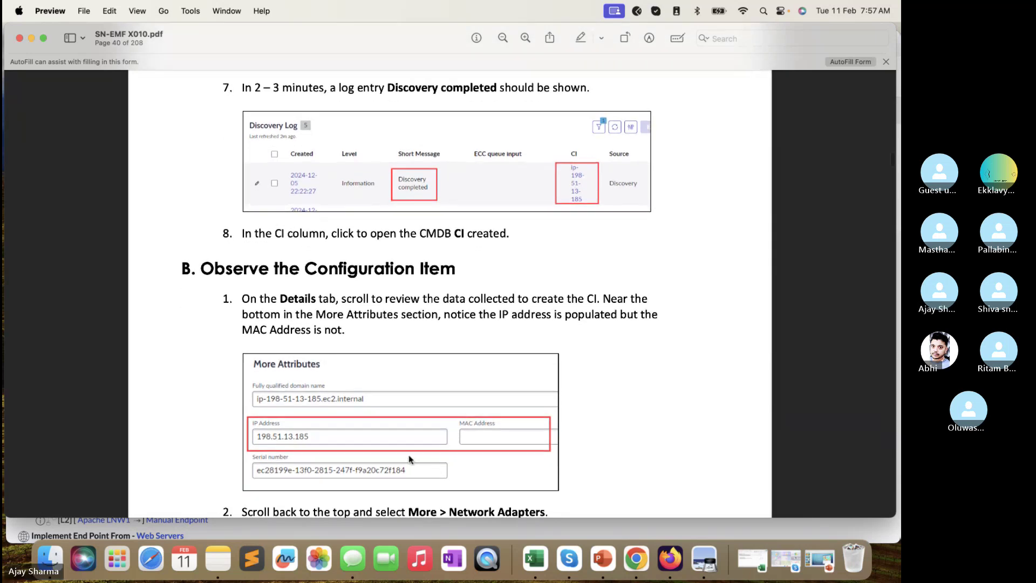
- Switch to Firefox, check the Windows Servers list, and enter 198.31.15.185 in the Quick Discovery IP list, rechecking the PDF
{"action": "left_click", "coordinate": [304, 529]}
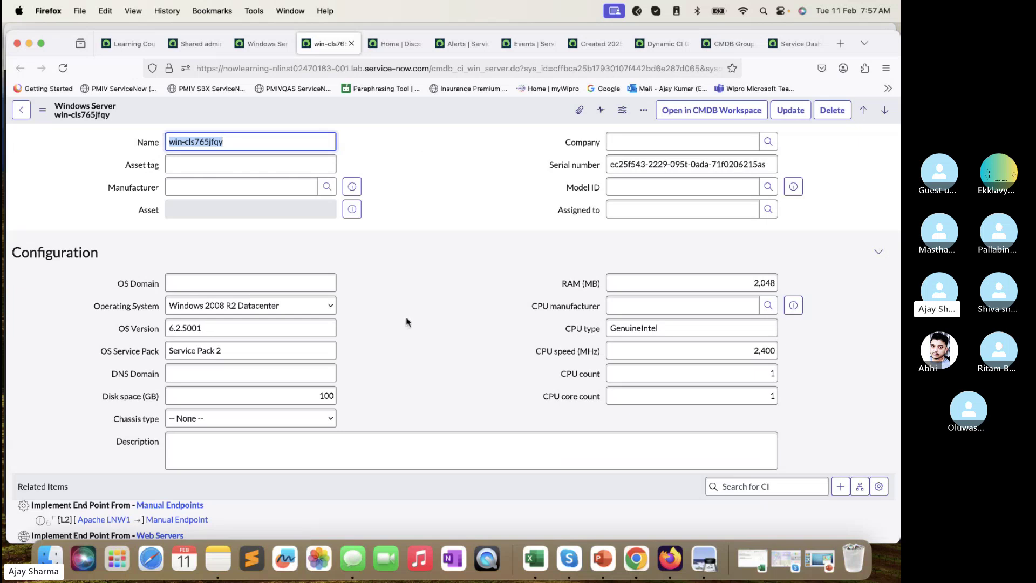
{"action": "left_click", "coordinate": [268, 43]}
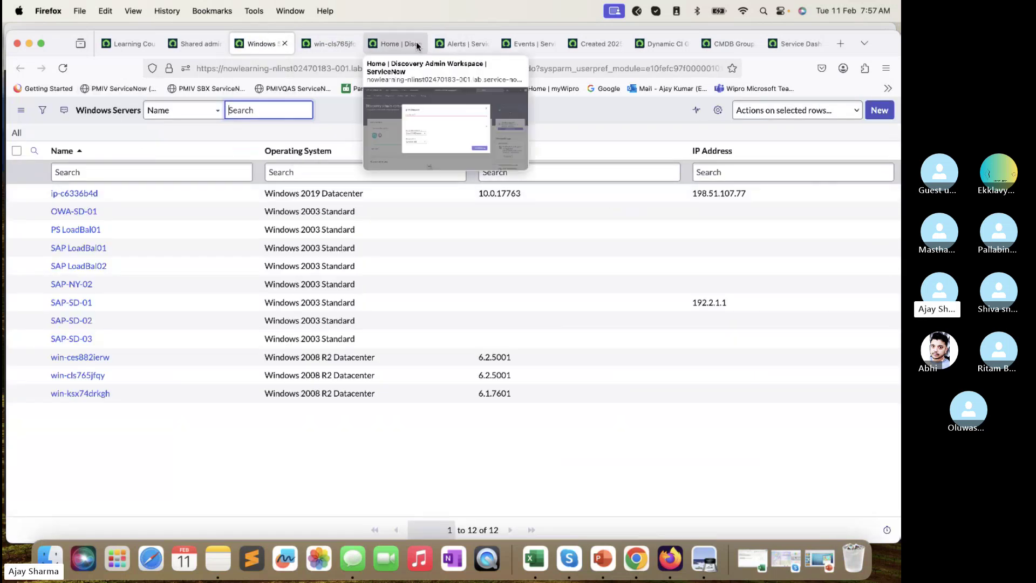
{"action": "left_click", "coordinate": [395, 46]}
{"action": "type", "text": "1"}
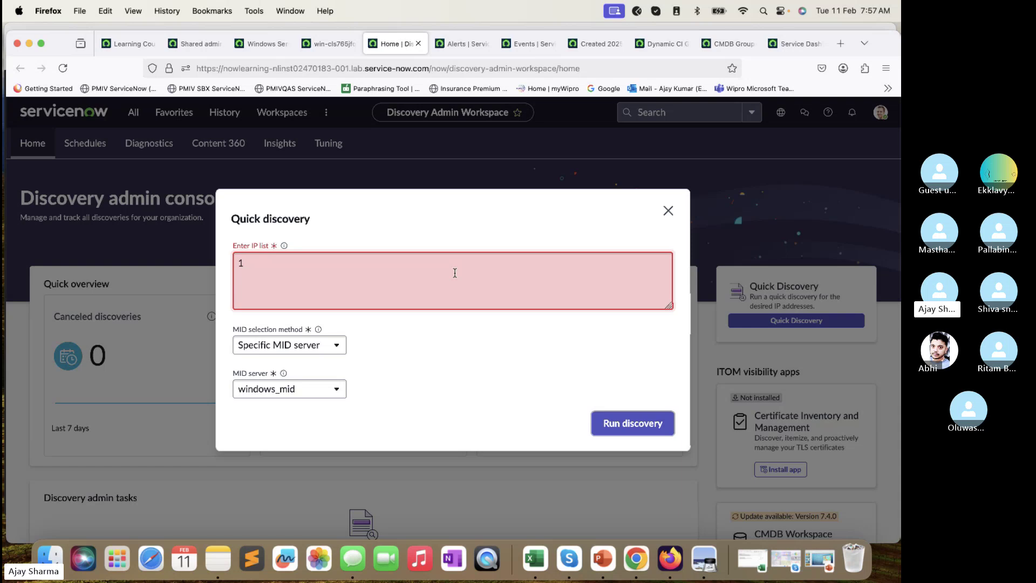
{"action": "type", "text": "98.31.15."}
{"action": "key", "text": "super+Tab"}
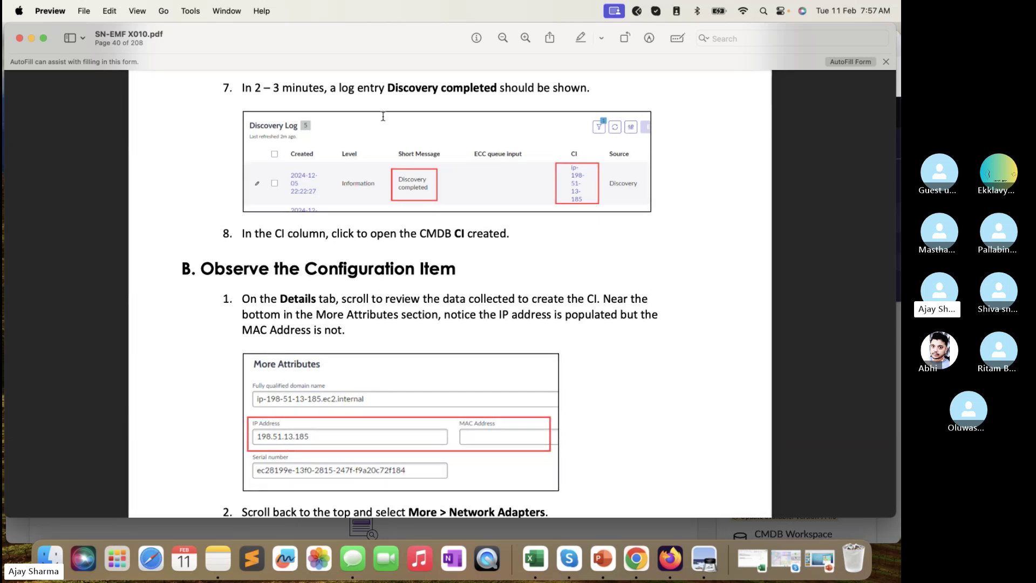
{"action": "key", "text": "super+Tab"}
{"action": "type", "text": "1"}
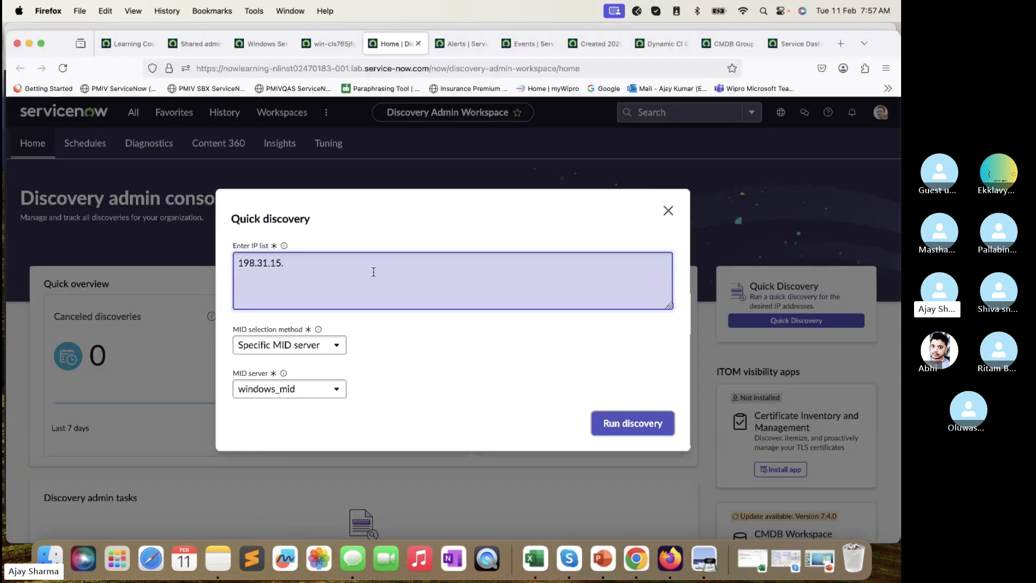
{"action": "type", "text": "85"}
- Check the MID selection method and MID server choices, keeping Specific MID server and windows_mid
{"action": "left_click", "coordinate": [333, 345]}
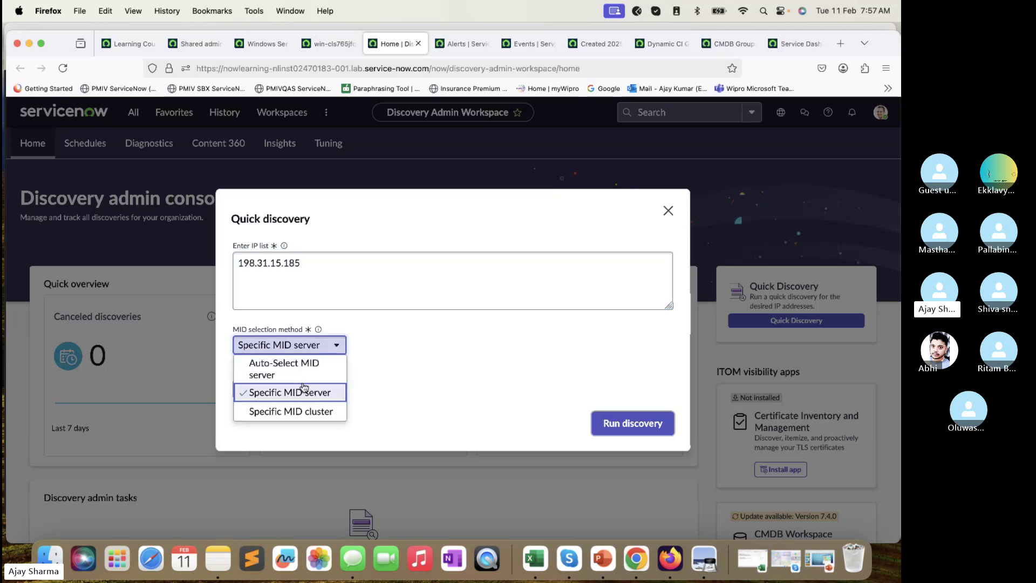
{"action": "left_click", "coordinate": [407, 361]}
{"action": "left_click", "coordinate": [316, 396]}
{"action": "left_click", "coordinate": [435, 377]}
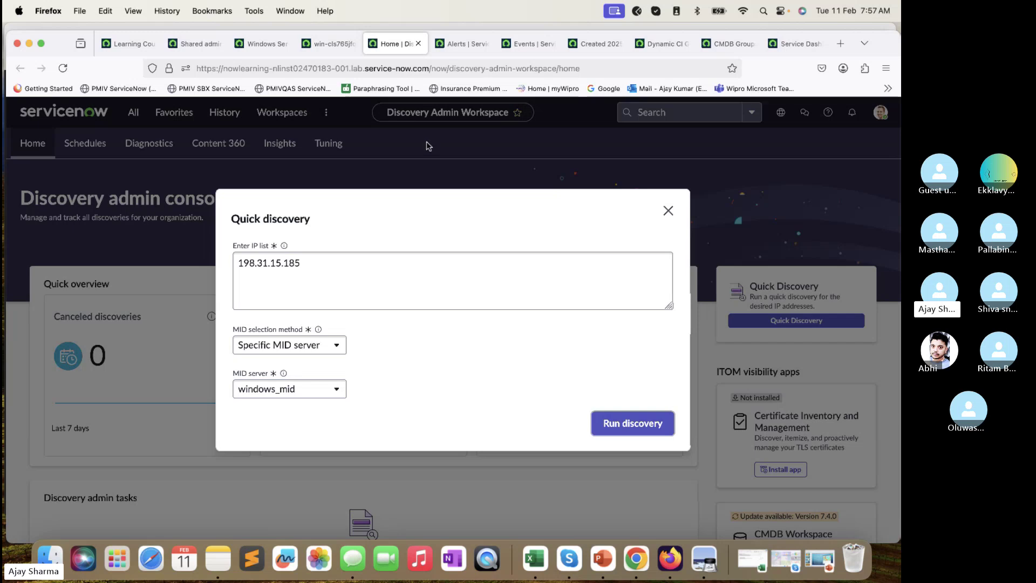
- Check Quick Discovery steps 3 to 6 on page 39 of the PDF and run the discovery in Firefox
{"action": "key", "text": "super+Tab"}
{"action": "scroll", "coordinate": [407, 298], "scroll_direction": "up", "scroll_amount": 15}
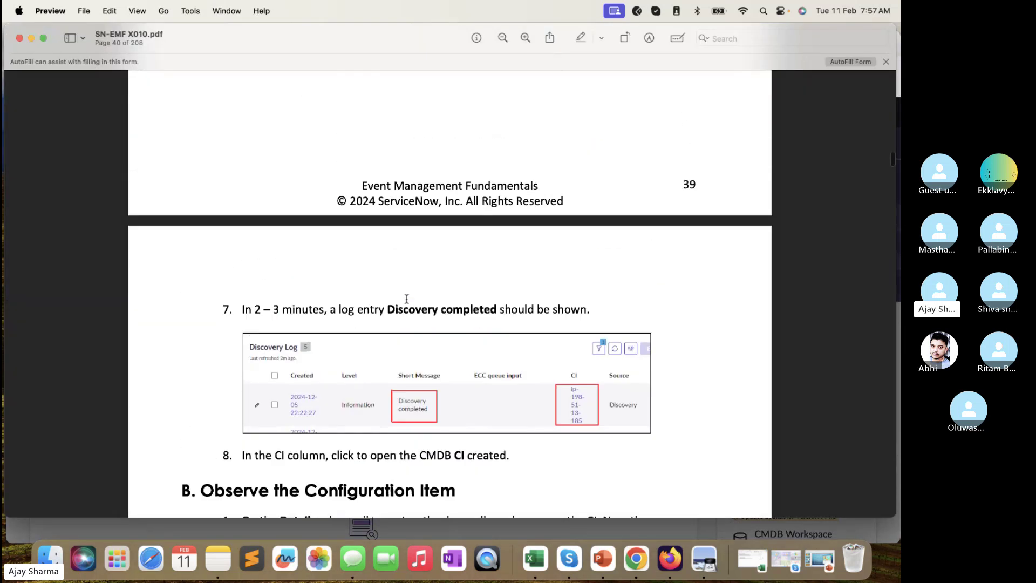
{"action": "scroll", "coordinate": [407, 298], "scroll_direction": "down", "scroll_amount": 5}
{"action": "scroll", "coordinate": [407, 299], "scroll_direction": "up", "scroll_amount": 3}
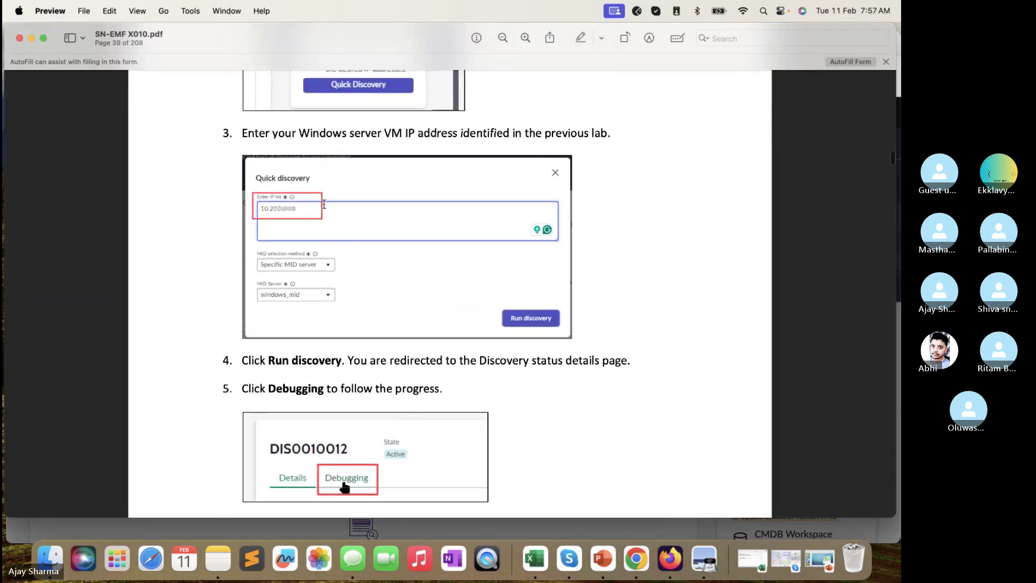
{"action": "scroll", "coordinate": [388, 383], "scroll_direction": "down", "scroll_amount": 5}
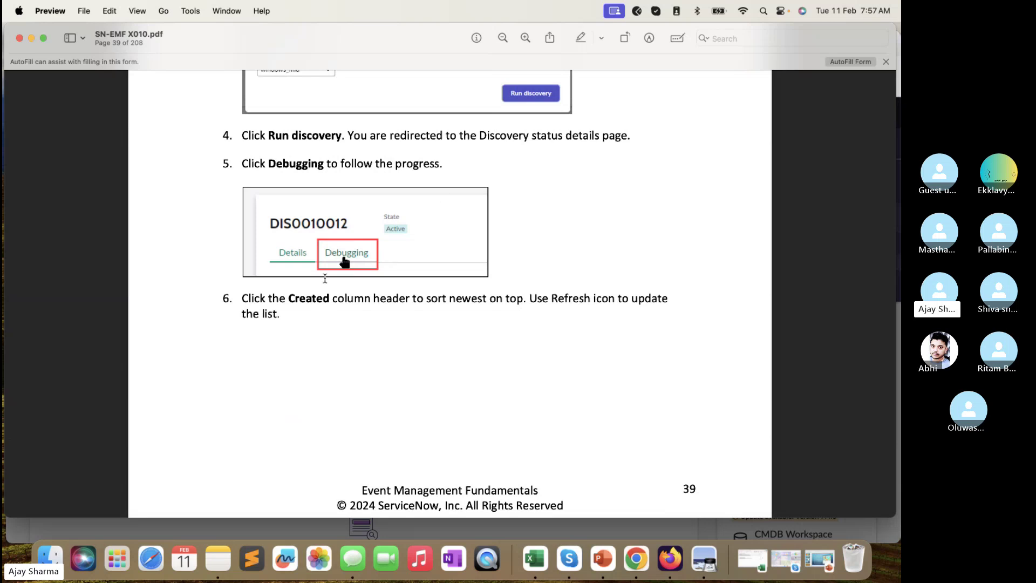
{"action": "scroll", "coordinate": [379, 386], "scroll_direction": "down", "scroll_amount": 2}
{"action": "key", "text": "super+Tab"}
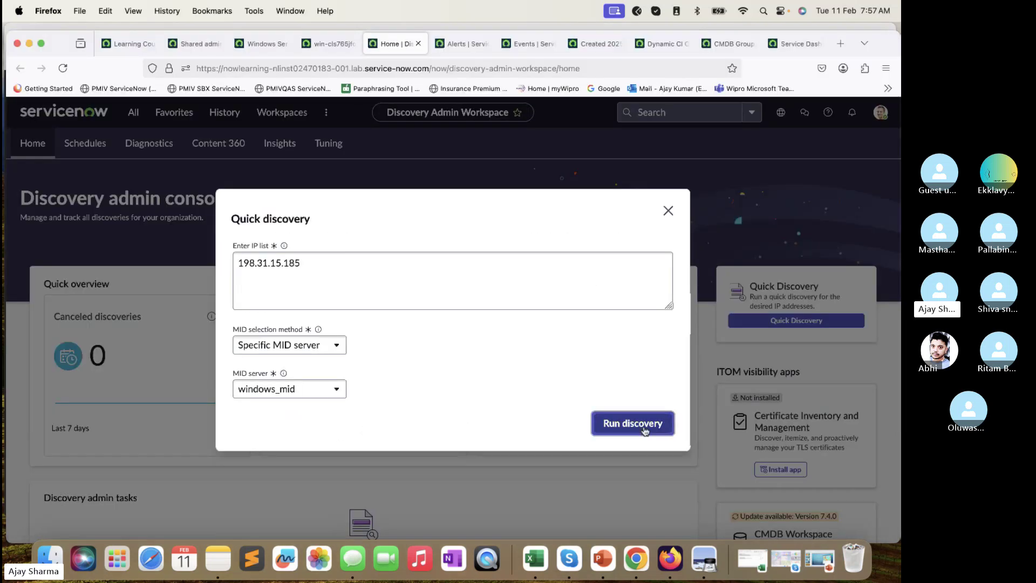
{"action": "left_click", "coordinate": [644, 430]}
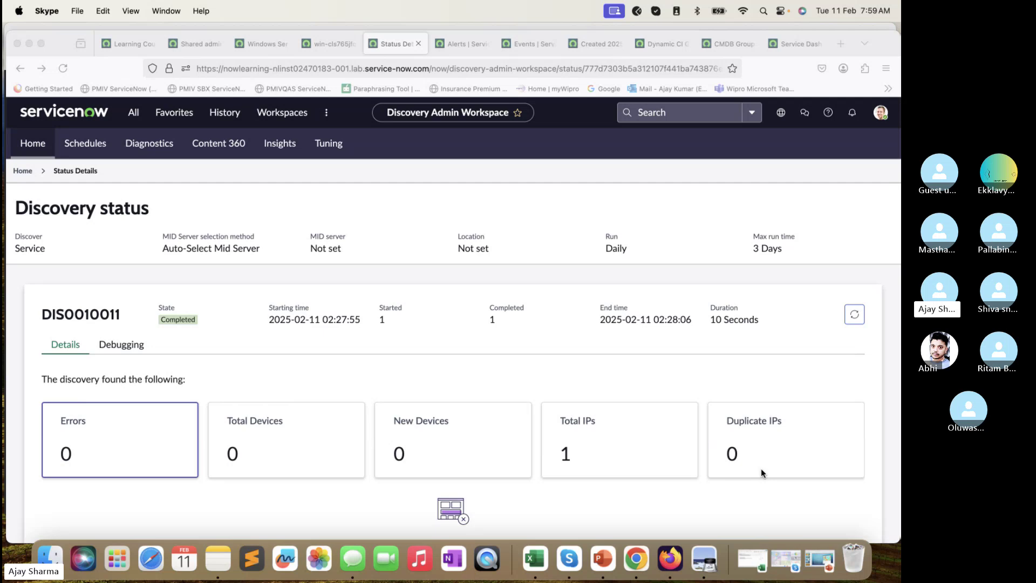
- Return from the Service Dashboard and Alerts pages to the Discovery status page and review the discovery's details
{"action": "left_click", "coordinate": [793, 46]}
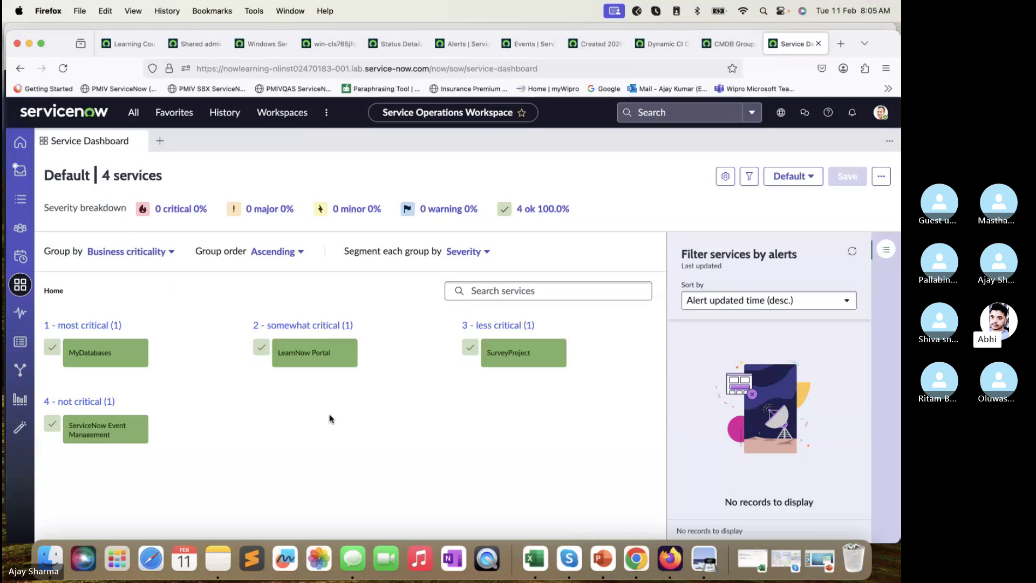
{"action": "left_click", "coordinate": [456, 43]}
{"action": "left_click", "coordinate": [385, 46]}
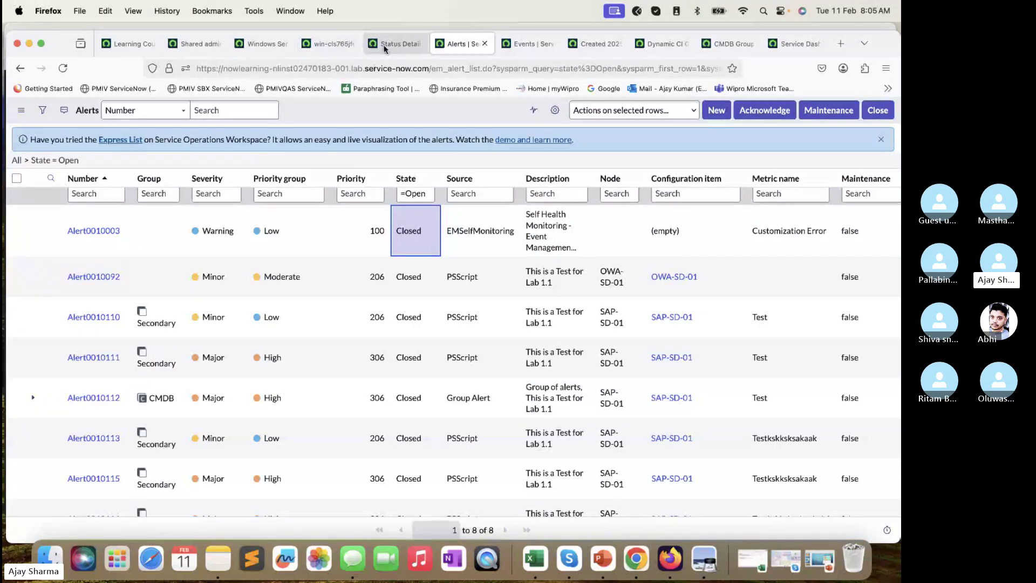
{"action": "scroll", "coordinate": [320, 333], "scroll_direction": "down", "scroll_amount": 3}
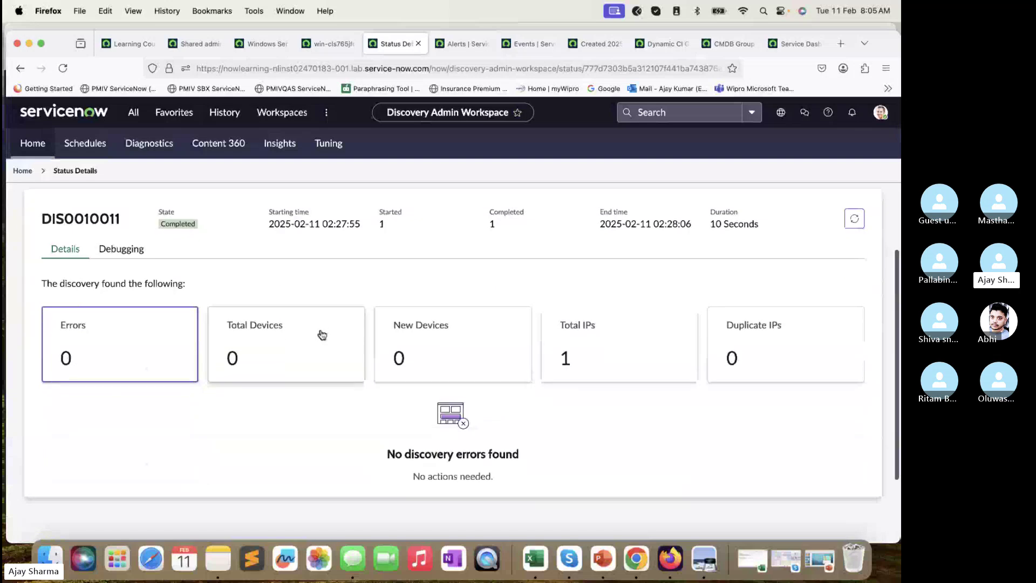
- Reread steps 4 to 6 on page 39 of the PDF, and open the discovery's Debugging view in Firefox to examine the Discovery Log
{"action": "key", "text": "super+Tab"}
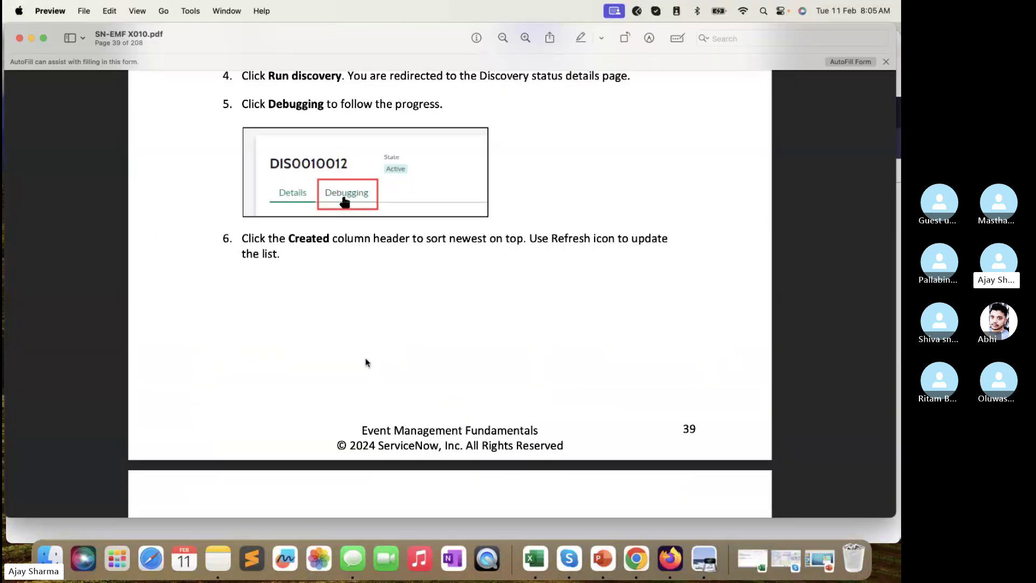
{"action": "scroll", "coordinate": [338, 160], "scroll_direction": "up", "scroll_amount": 3}
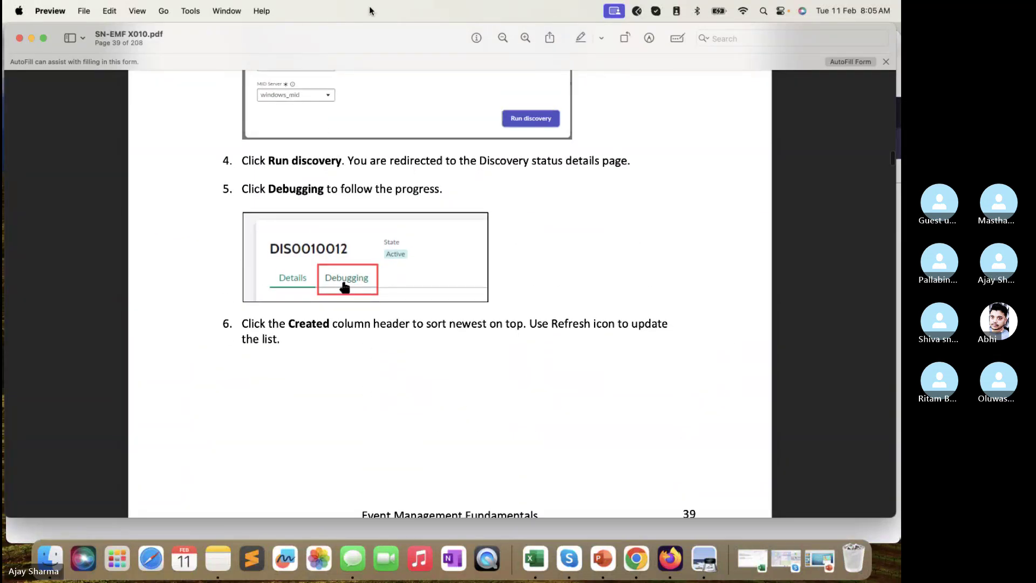
{"action": "key", "text": "super+Tab"}
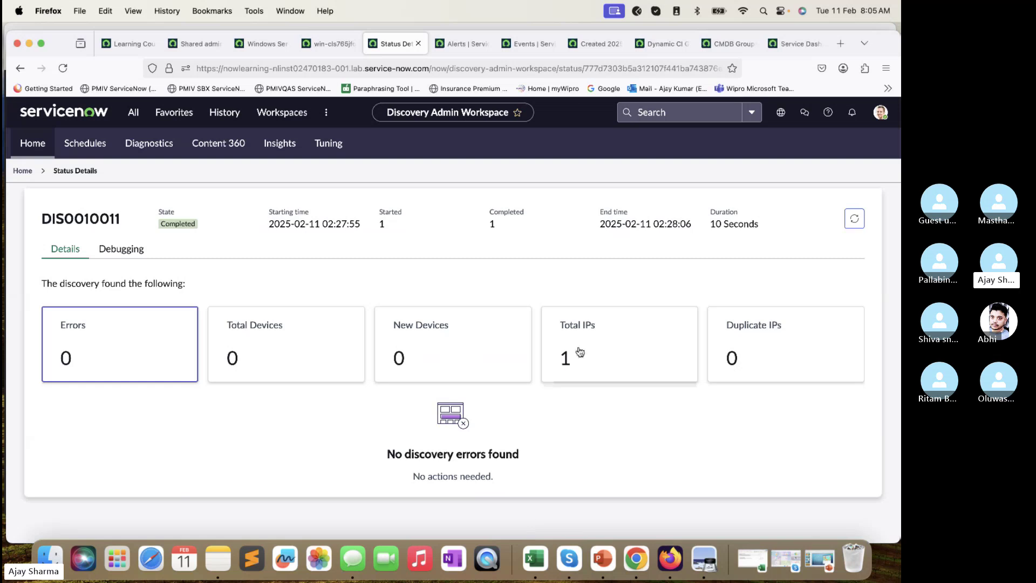
{"action": "left_click", "coordinate": [116, 254]}
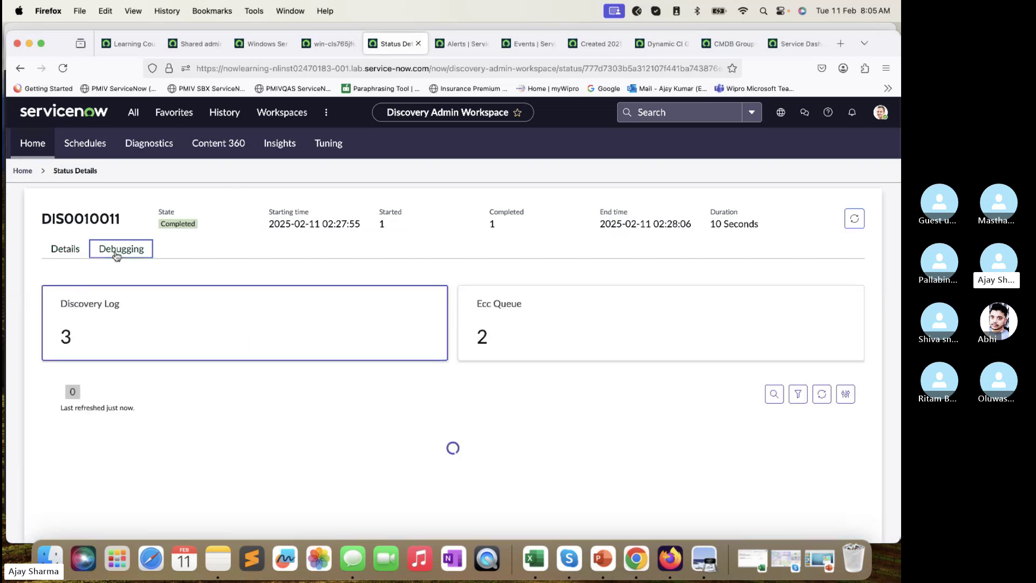
{"action": "scroll", "coordinate": [468, 342], "scroll_direction": "down", "scroll_amount": 2}
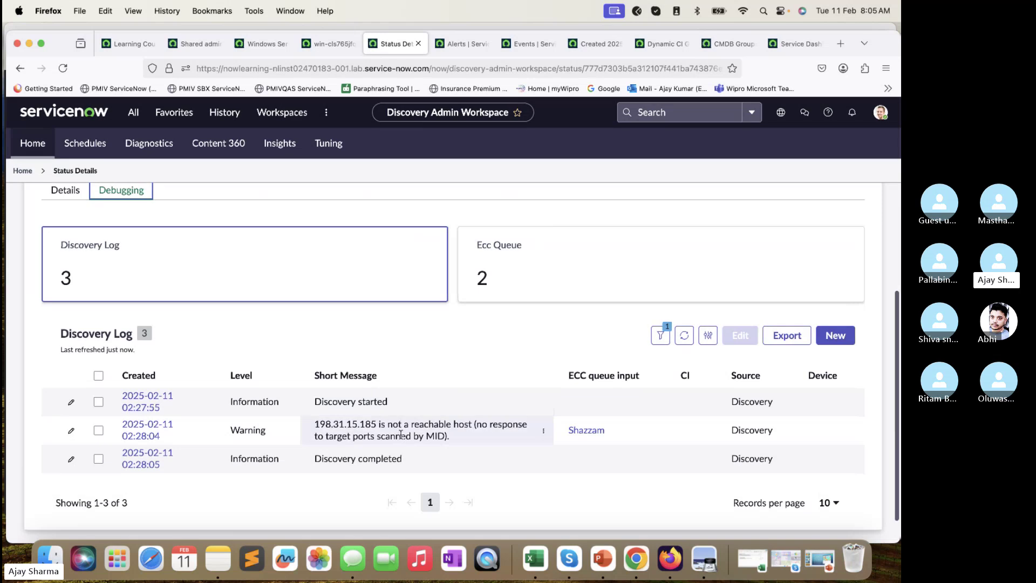
- Switch to the PDF and read steps 7 and 8 and the start of section B on page 40
{"action": "key", "text": "super+Tab"}
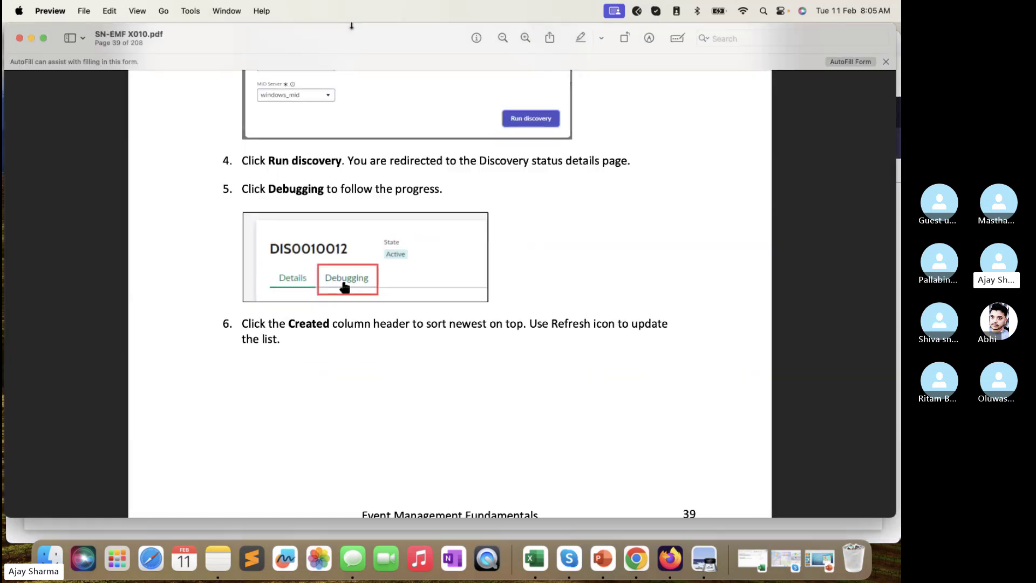
{"action": "scroll", "coordinate": [370, 283], "scroll_direction": "down", "scroll_amount": 10}
{"action": "scroll", "coordinate": [370, 283], "scroll_direction": "down", "scroll_amount": 2}
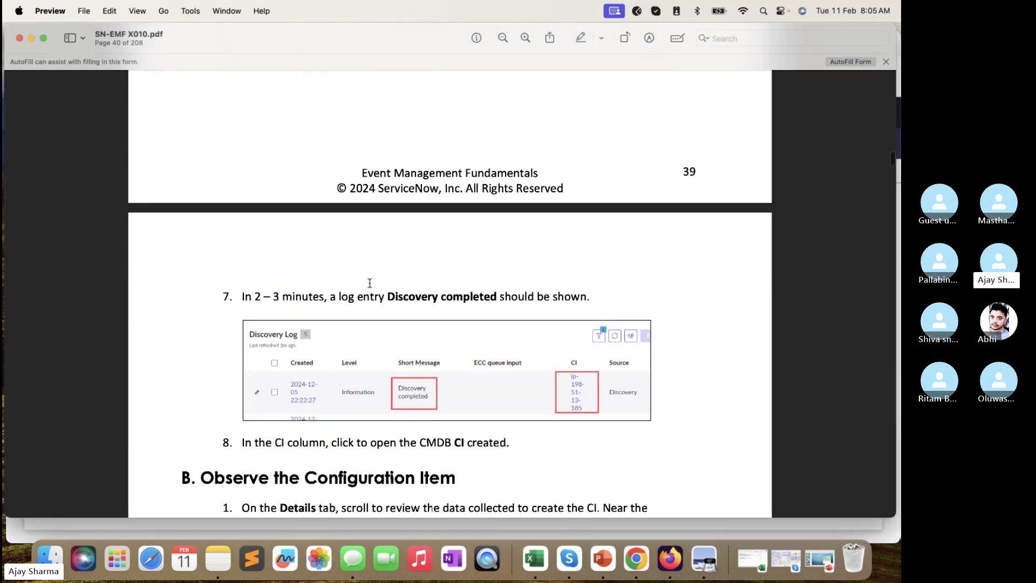
{"action": "scroll", "coordinate": [370, 284], "scroll_direction": "down", "scroll_amount": 8}
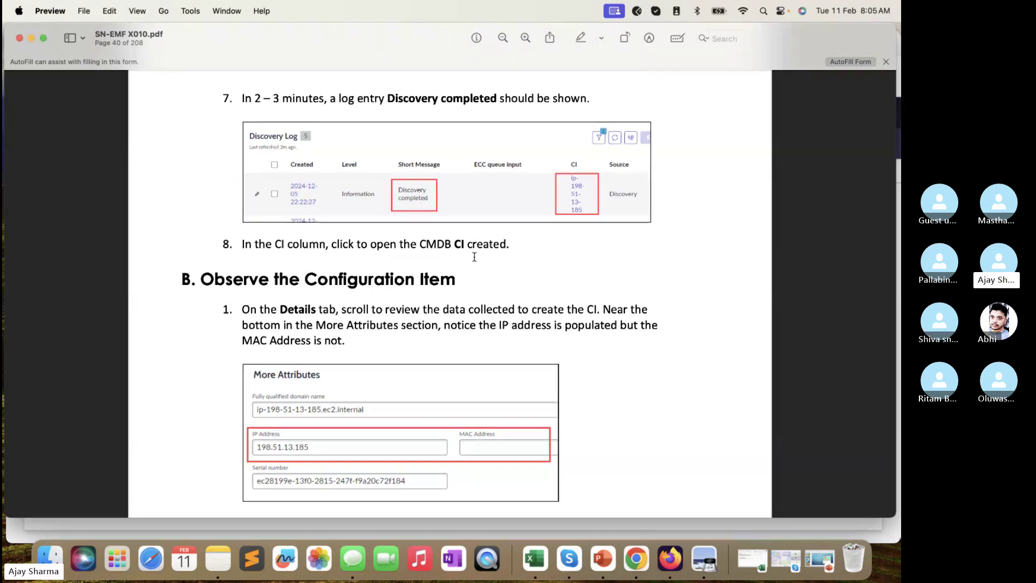
{"action": "scroll", "coordinate": [377, 248], "scroll_direction": "up", "scroll_amount": 6}
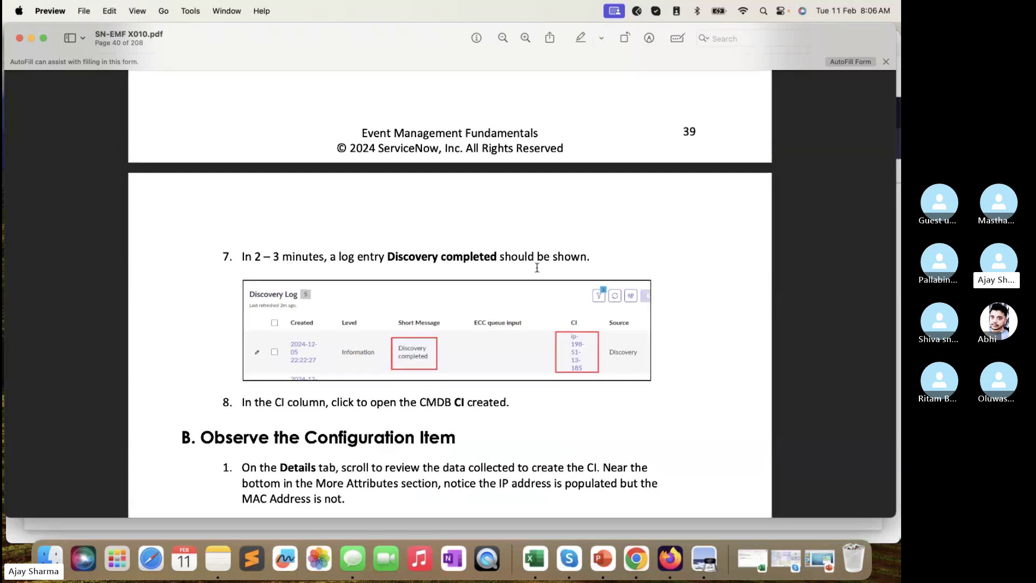
- Read section B and the following event generation steps on pages 40 to 43 of the PDF
{"action": "scroll", "coordinate": [536, 267], "scroll_direction": "down", "scroll_amount": 10}
{"action": "scroll", "coordinate": [535, 268], "scroll_direction": "down", "scroll_amount": 4}
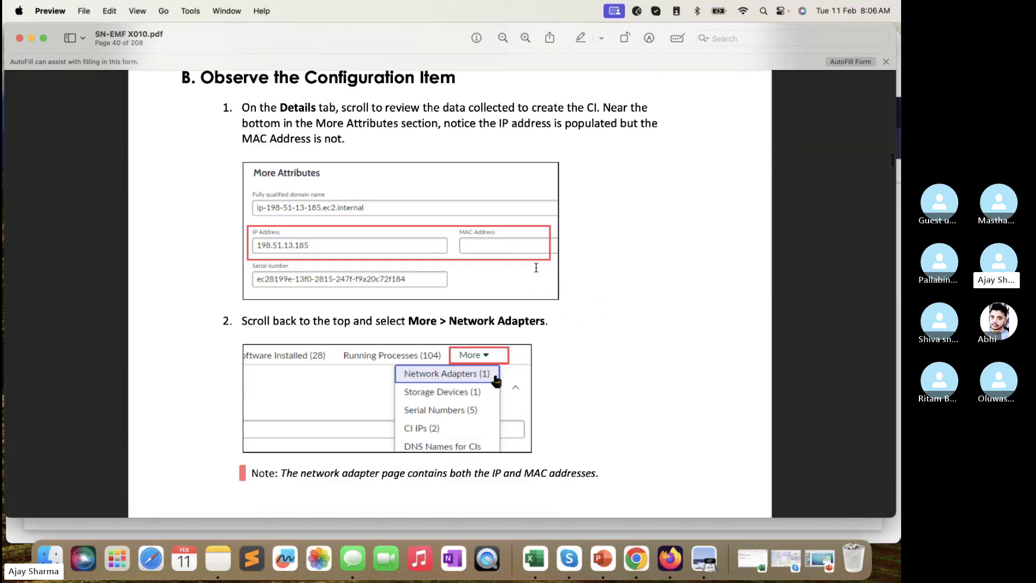
{"action": "scroll", "coordinate": [535, 267], "scroll_direction": "down", "scroll_amount": 2}
{"action": "scroll", "coordinate": [486, 258], "scroll_direction": "down", "scroll_amount": 15}
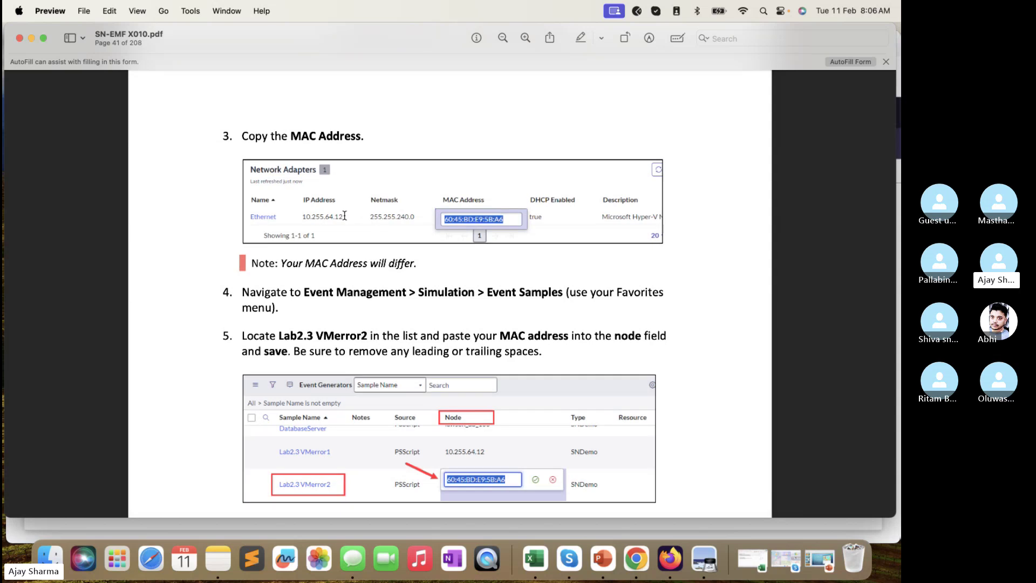
{"action": "scroll", "coordinate": [432, 315], "scroll_direction": "down", "scroll_amount": 5}
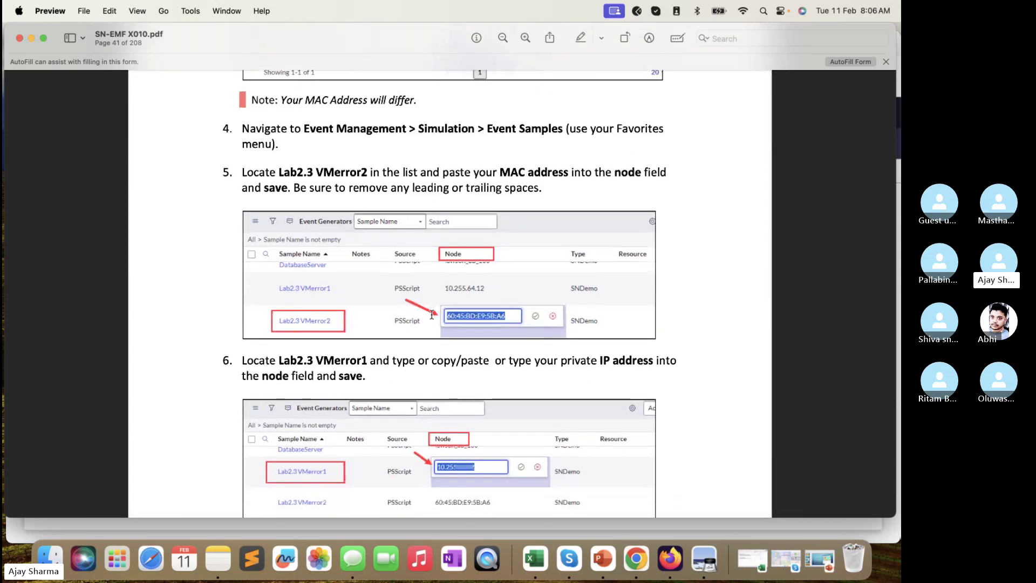
{"action": "scroll", "coordinate": [432, 316], "scroll_direction": "down", "scroll_amount": 2}
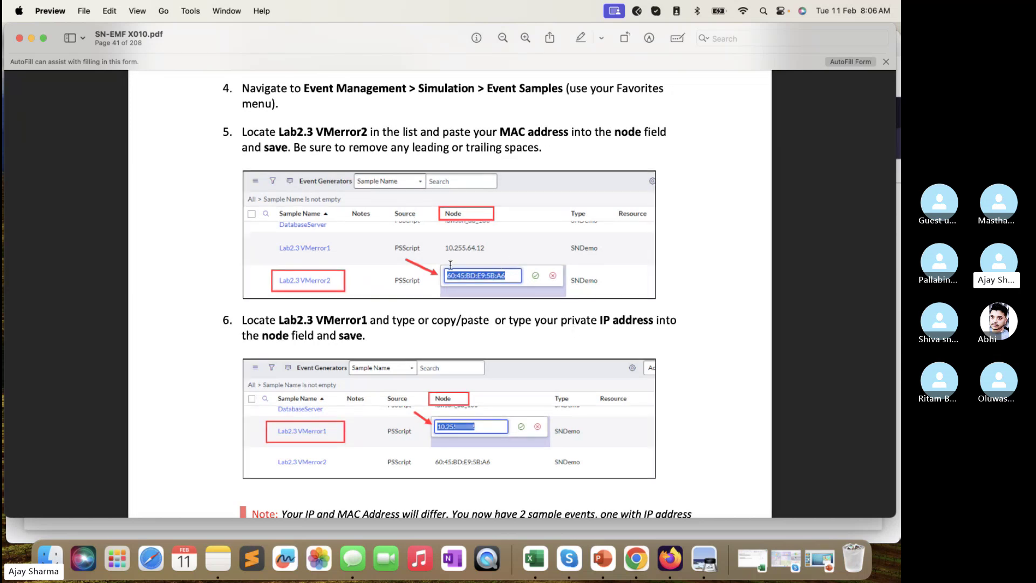
{"action": "scroll", "coordinate": [464, 265], "scroll_direction": "down", "scroll_amount": 10}
{"action": "scroll", "coordinate": [450, 265], "scroll_direction": "down", "scroll_amount": 5}
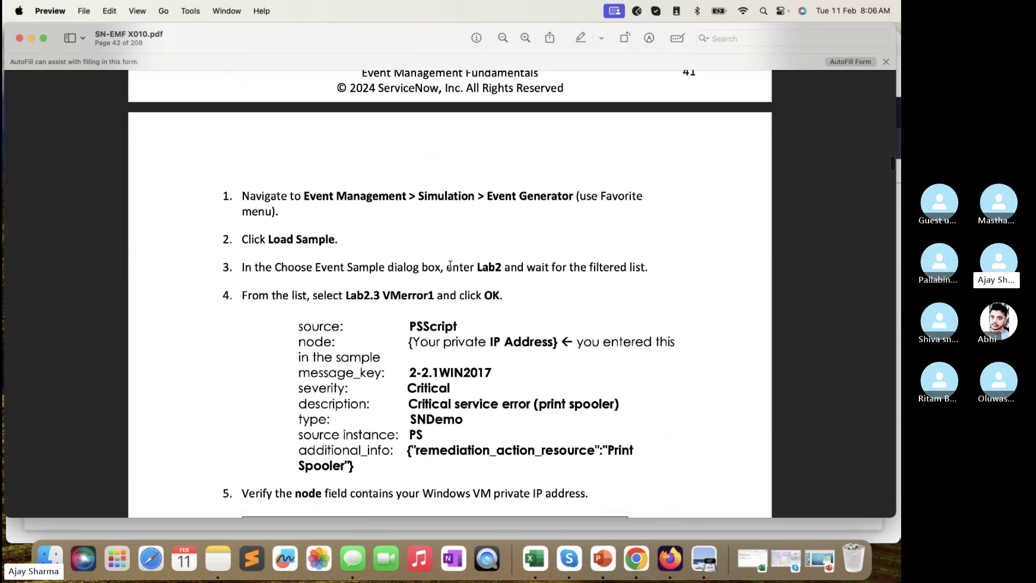
{"action": "scroll", "coordinate": [451, 265], "scroll_direction": "down", "scroll_amount": 15}
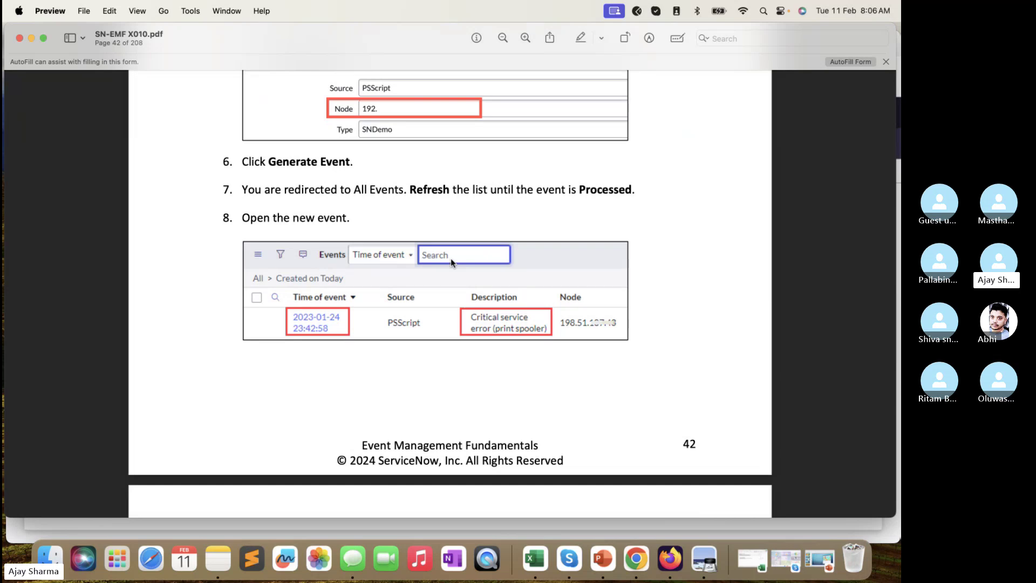
{"action": "scroll", "coordinate": [451, 260], "scroll_direction": "down", "scroll_amount": 14}
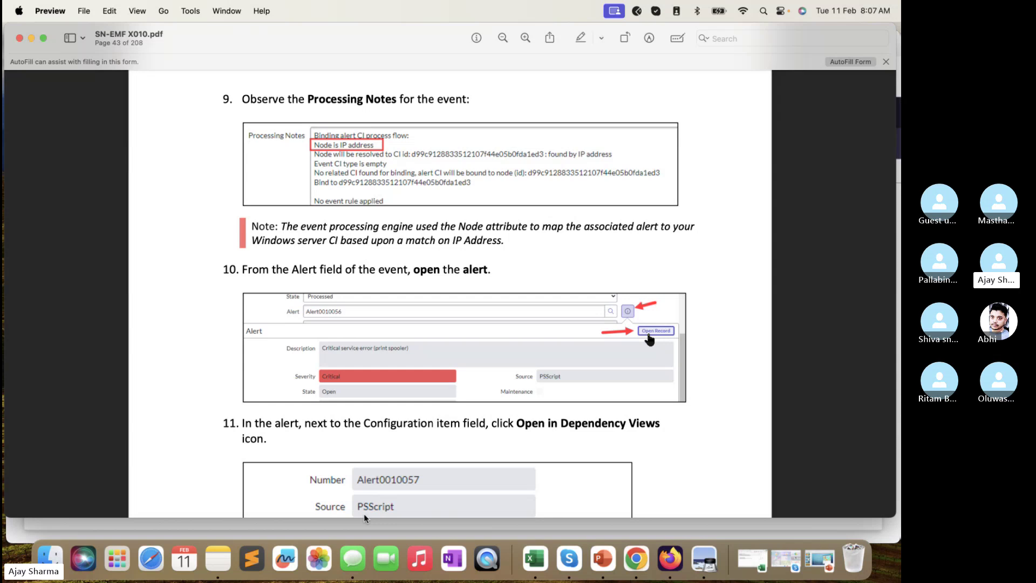
{"action": "left_click", "coordinate": [363, 533]}
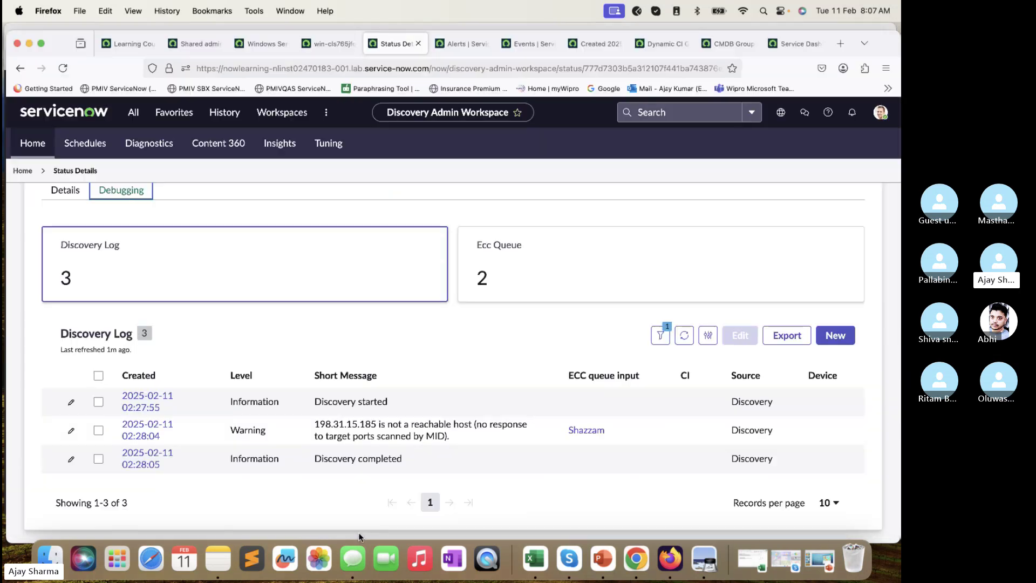
{"action": "left_click", "coordinate": [594, 44]}
{"action": "scroll", "coordinate": [391, 211], "scroll_direction": "up", "scroll_amount": 5}
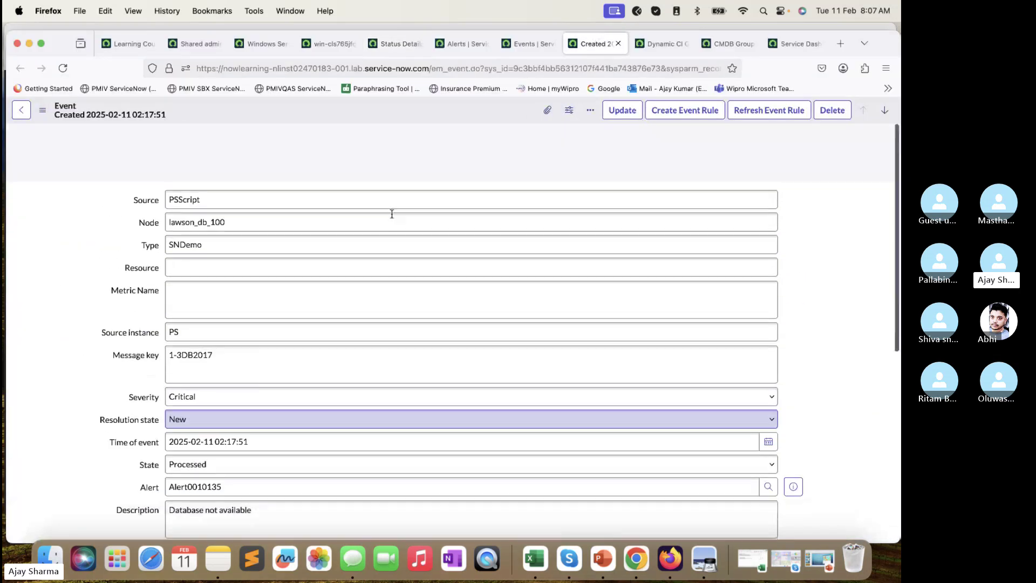
{"action": "left_click_drag", "start_coordinate": [235, 165], "coordinate": [154, 158]}
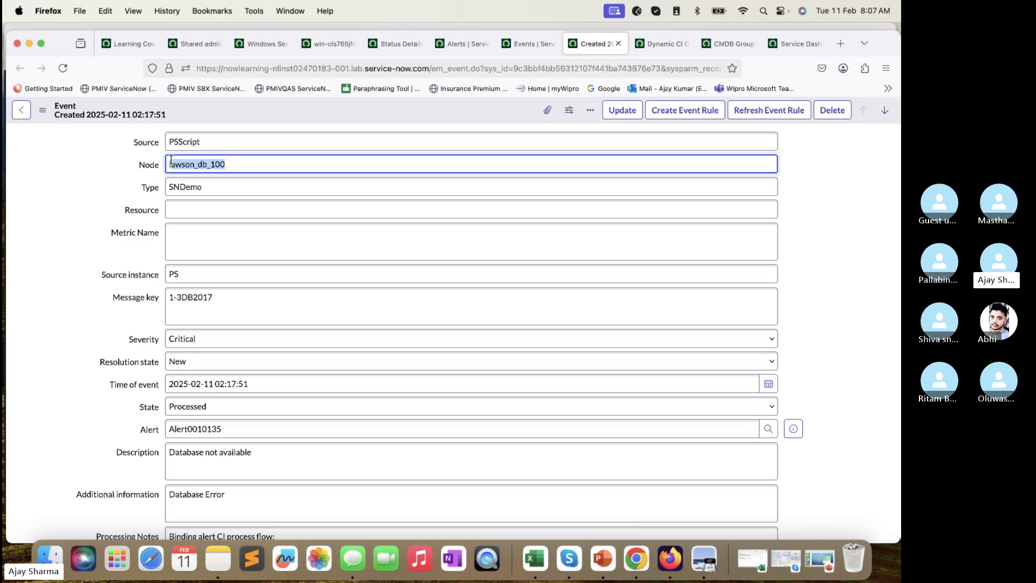
{"action": "scroll", "coordinate": [296, 259], "scroll_direction": "down", "scroll_amount": 5}
{"action": "scroll", "coordinate": [296, 259], "scroll_direction": "up", "scroll_amount": 5}
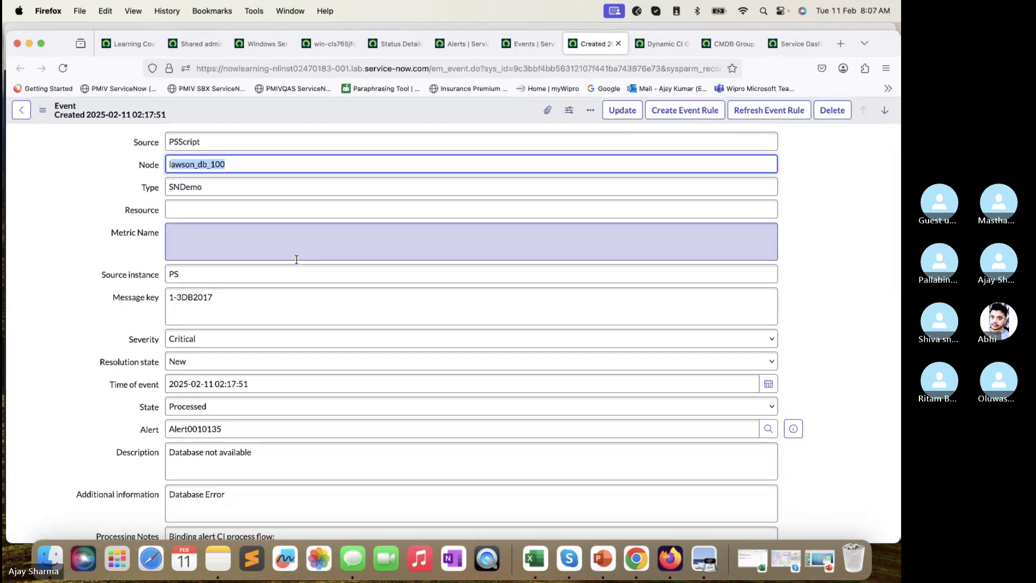
{"action": "left_click", "coordinate": [259, 165]}
{"action": "left_click_drag", "start_coordinate": [259, 164], "coordinate": [160, 163]}
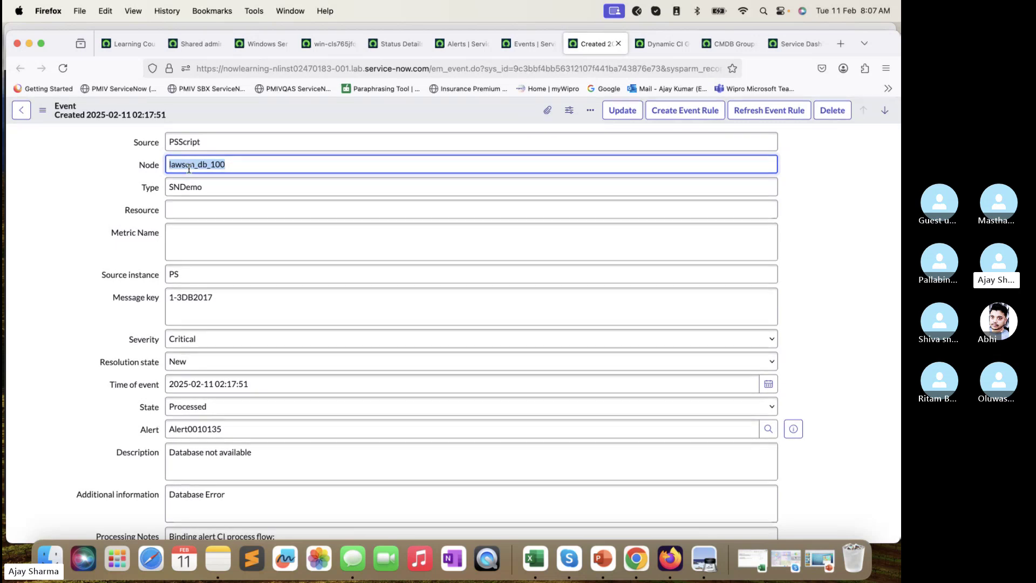
{"action": "scroll", "coordinate": [462, 329], "scroll_direction": "down", "scroll_amount": 5}
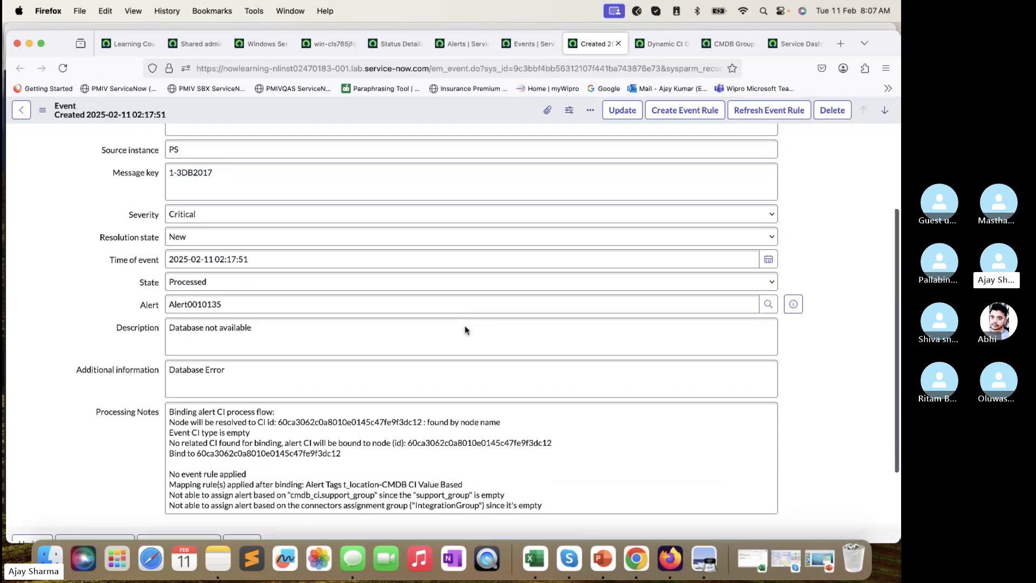
- Open the event's linked alert record in a new tab and copy its Configuration item name
{"action": "left_click", "coordinate": [793, 292]}
{"action": "left_click", "coordinate": [866, 320]}
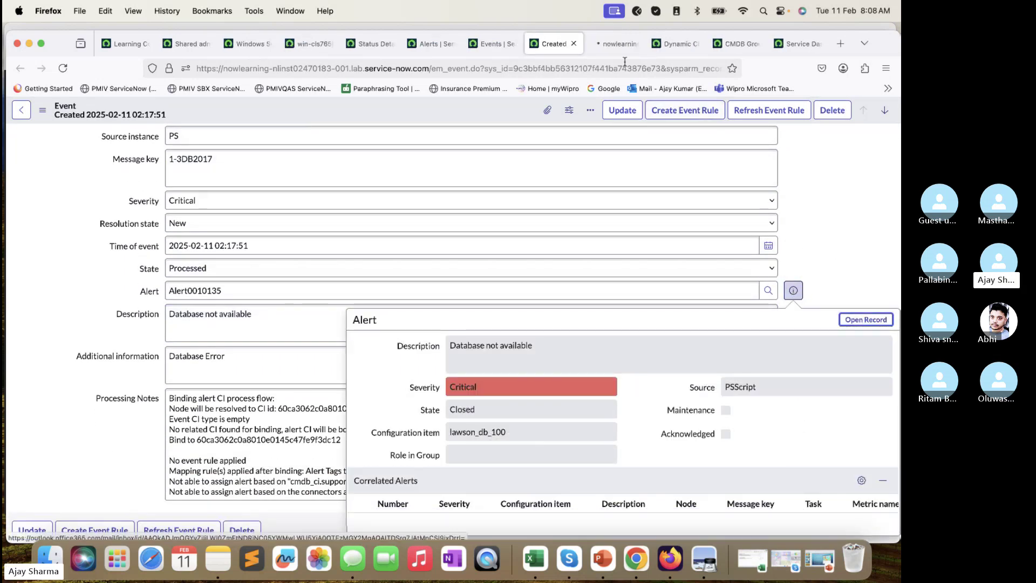
{"action": "left_click", "coordinate": [613, 44]}
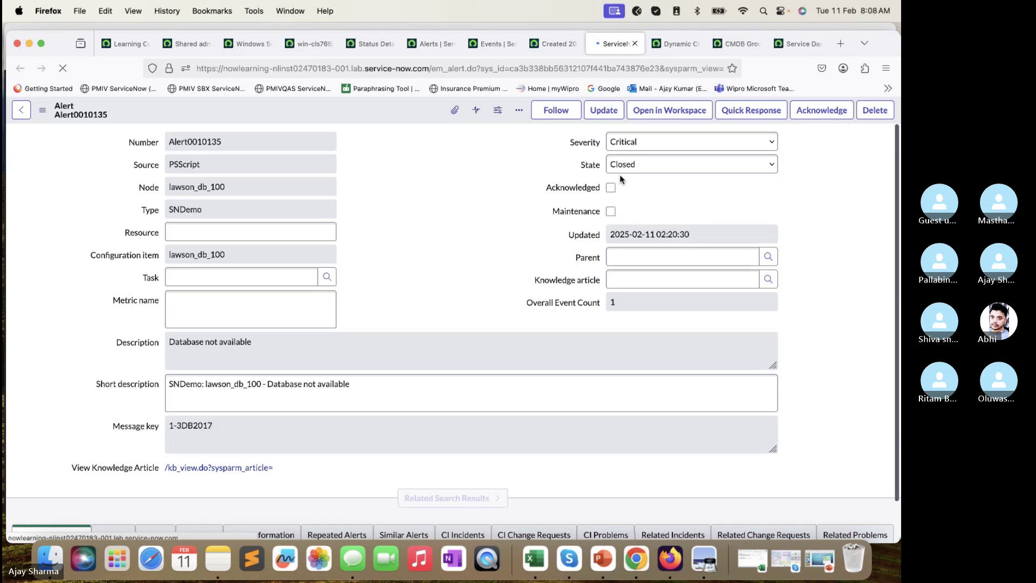
{"action": "left_click_drag", "start_coordinate": [226, 255], "coordinate": [185, 255]}
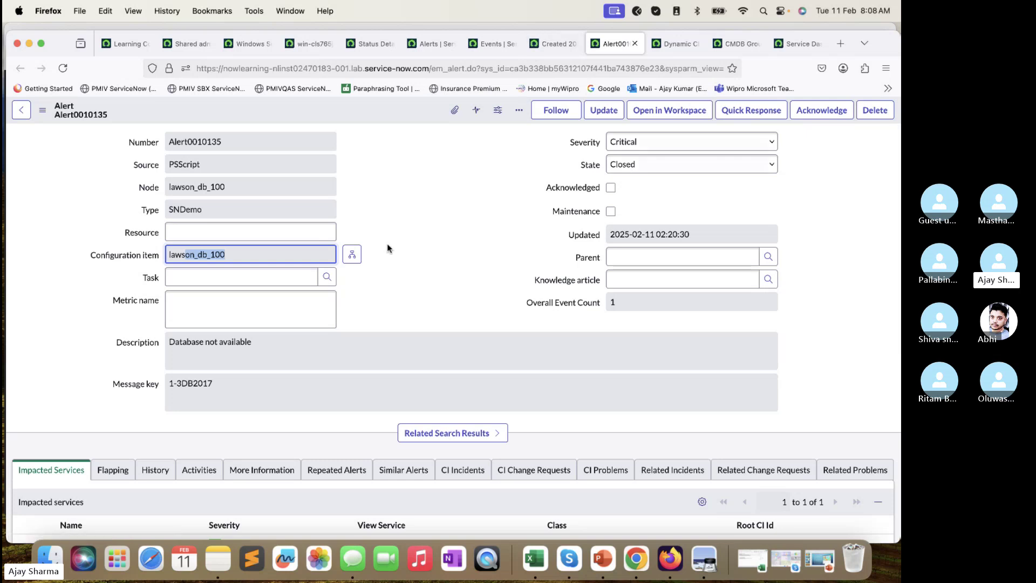
{"action": "left_click_drag", "start_coordinate": [257, 254], "coordinate": [129, 268]}
{"action": "key", "text": "super+c"}
- Open the configuration items list with cmdb_ci.LIST and filter it by the name lawson_db_100
{"action": "left_click", "coordinate": [188, 43]}
{"action": "left_click", "coordinate": [133, 112]}
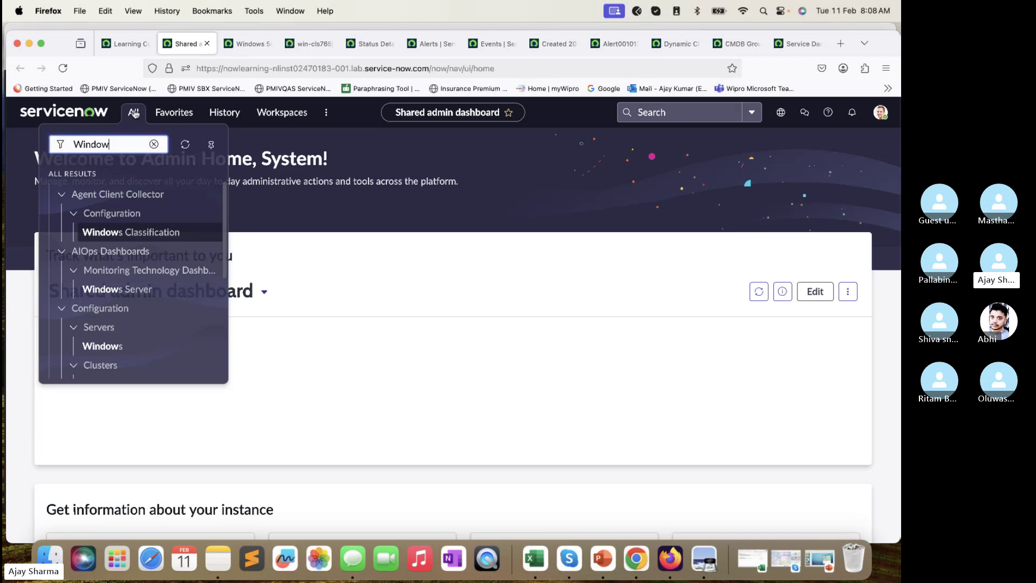
{"action": "double_click", "coordinate": [124, 141]}
{"action": "type", "text": "cmdb_ci"}
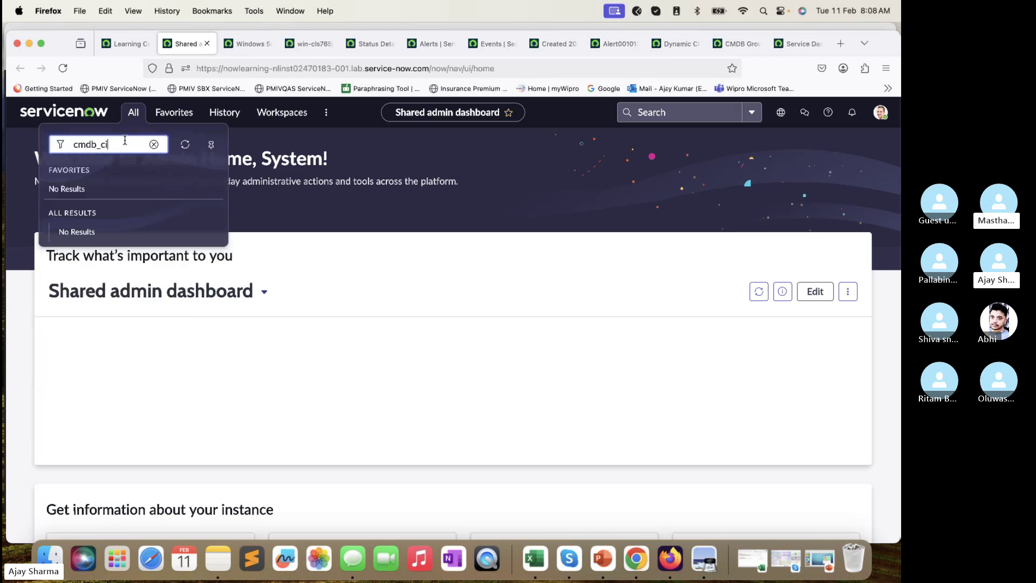
{"action": "type", "text": ".LIST"}
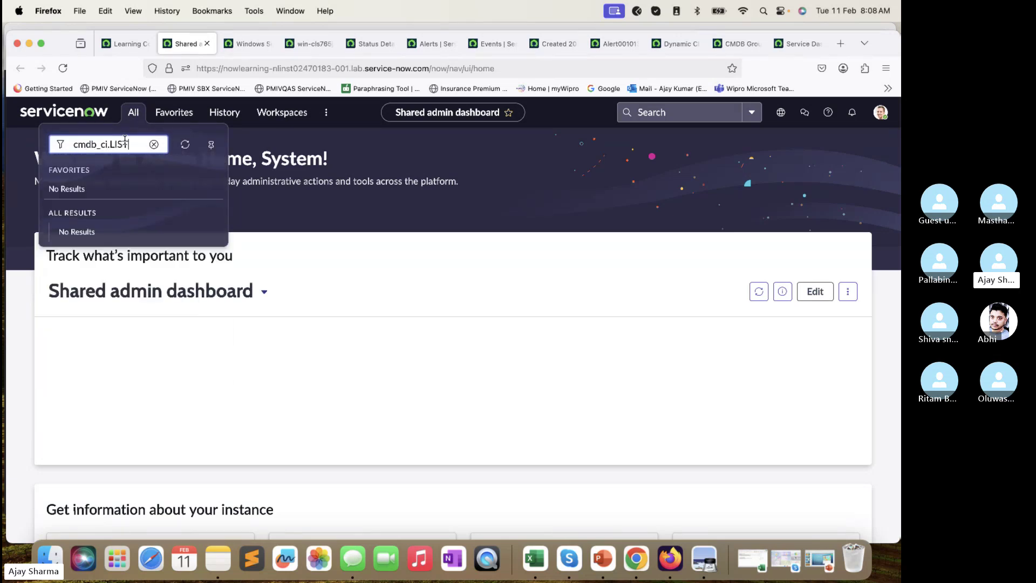
{"action": "key", "text": "Return"}
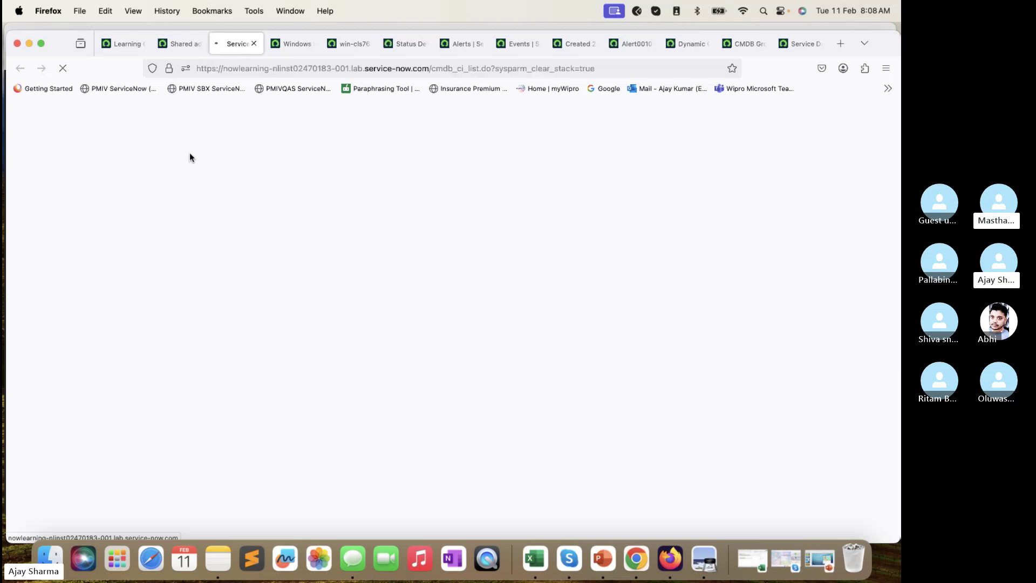
{"action": "left_click", "coordinate": [93, 199]}
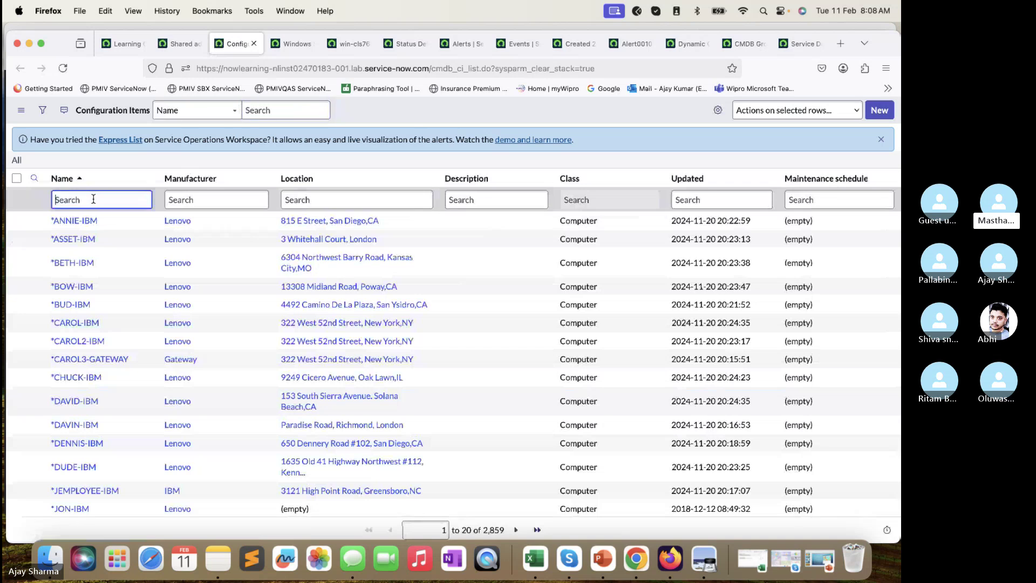
{"action": "key", "text": "super+v"}
{"action": "key", "text": "Return"}
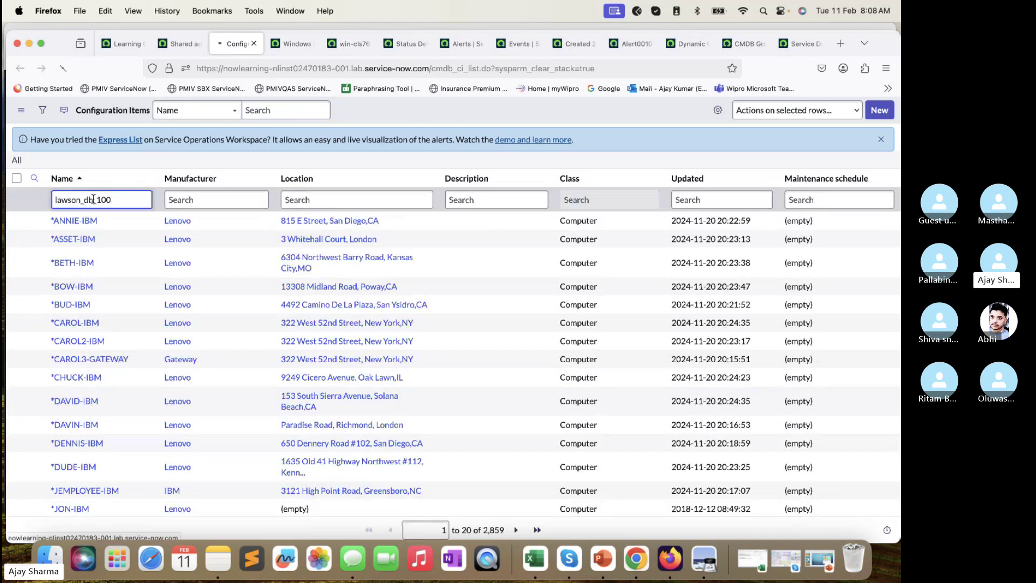
- Compare the event's Node value with the filtered configuration item and the alert's Configuration item, and check the Events list
{"action": "left_click", "coordinate": [575, 44]}
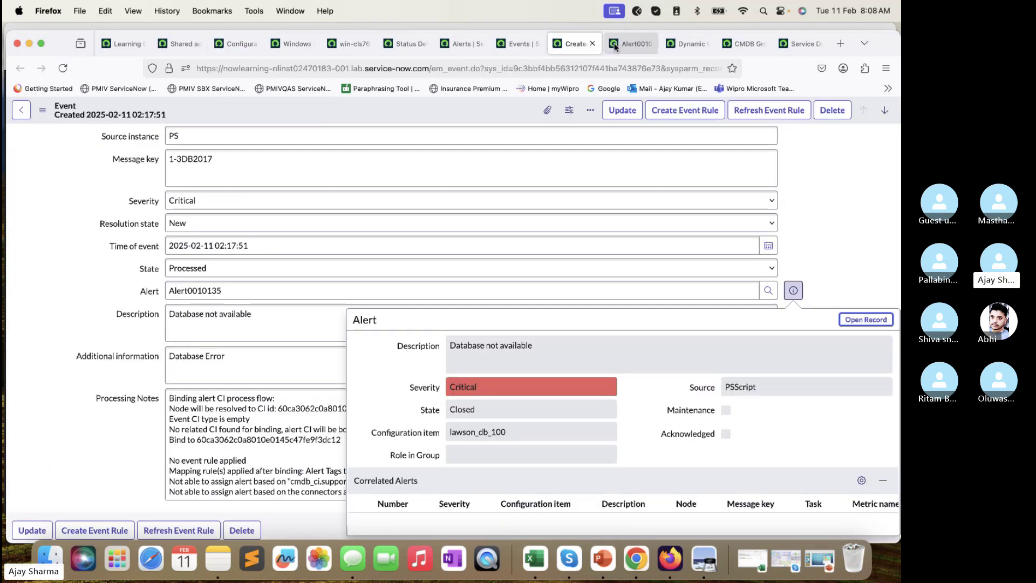
{"action": "key", "text": "Escape"}
{"action": "scroll", "coordinate": [83, 265], "scroll_direction": "up", "scroll_amount": 5}
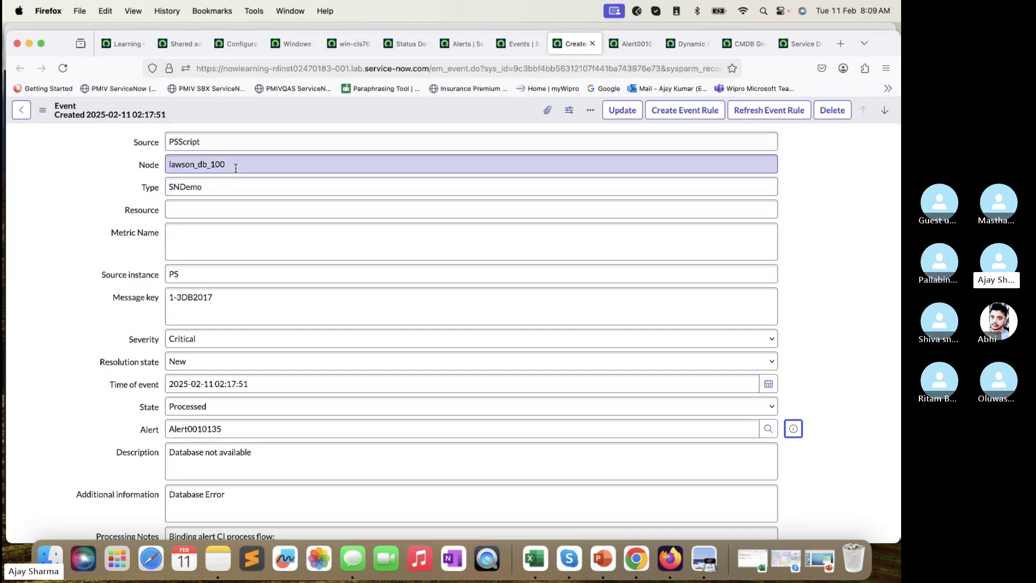
{"action": "left_click", "coordinate": [238, 45]}
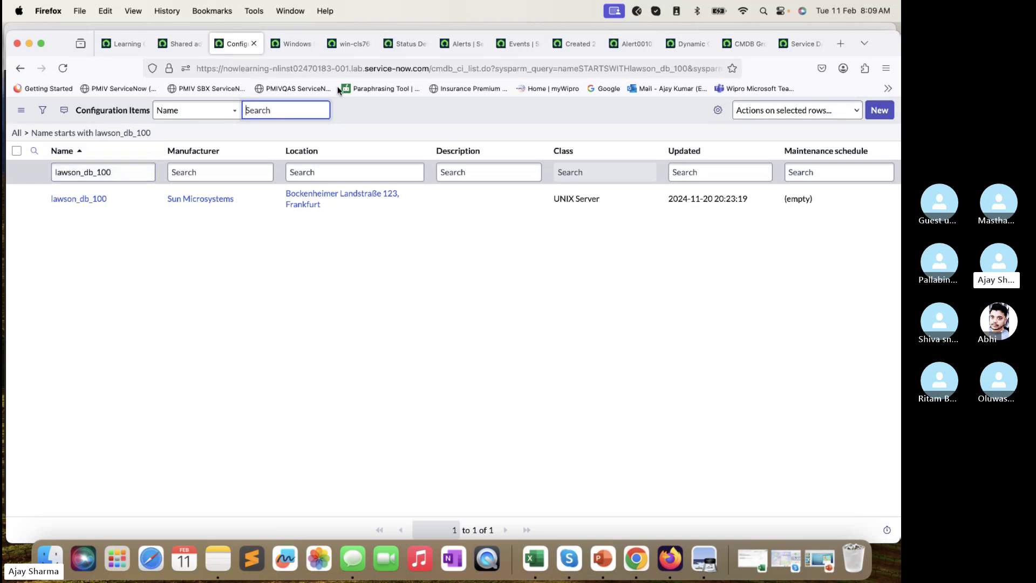
{"action": "left_click", "coordinate": [564, 41]}
{"action": "left_click", "coordinate": [631, 44]}
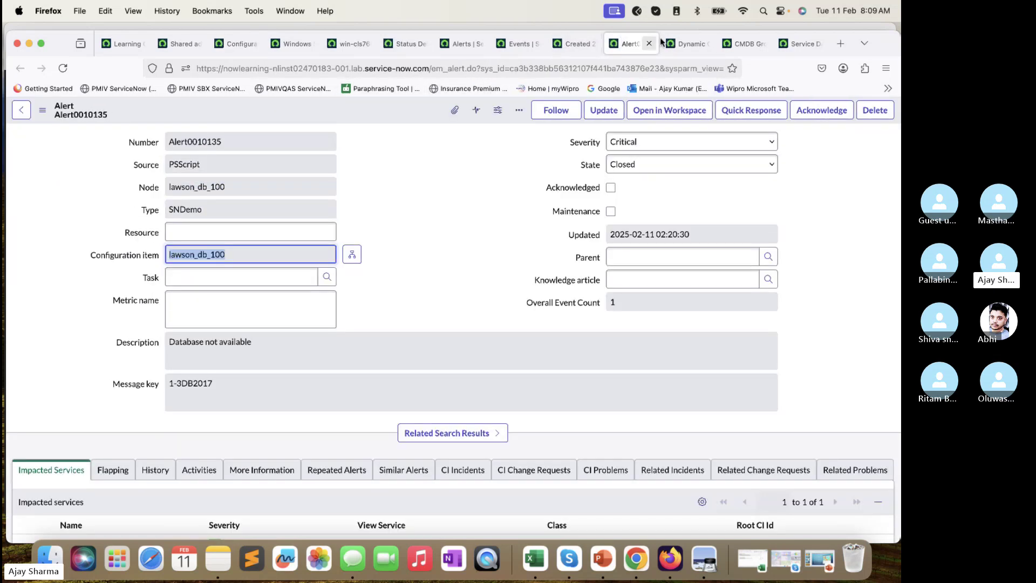
{"action": "left_click", "coordinate": [516, 43]}
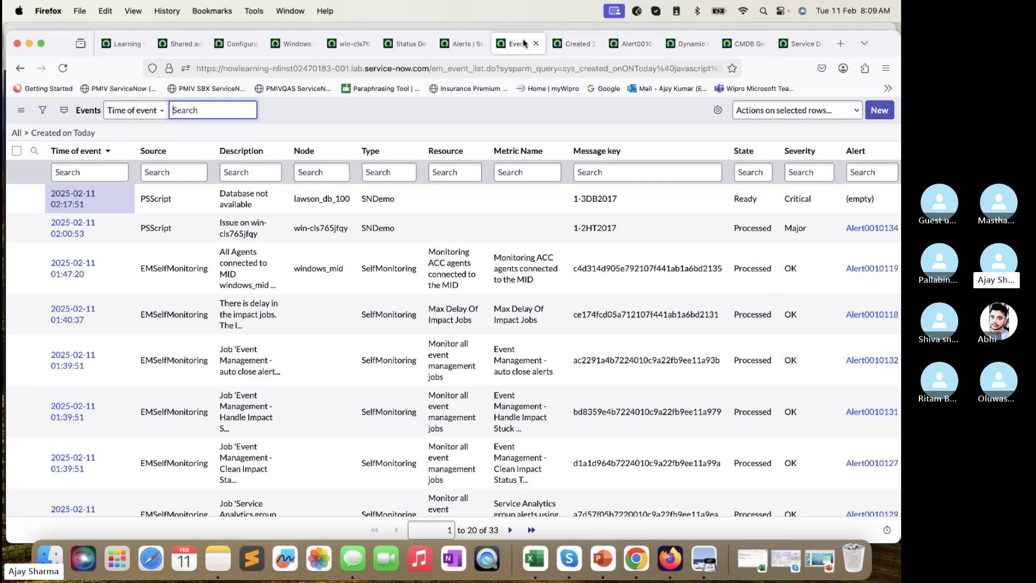
{"action": "left_click", "coordinate": [574, 40]}
- From the Shared admin dashboard page, find the Event Rules module and open it in a new tab
{"action": "left_click", "coordinate": [175, 43]}
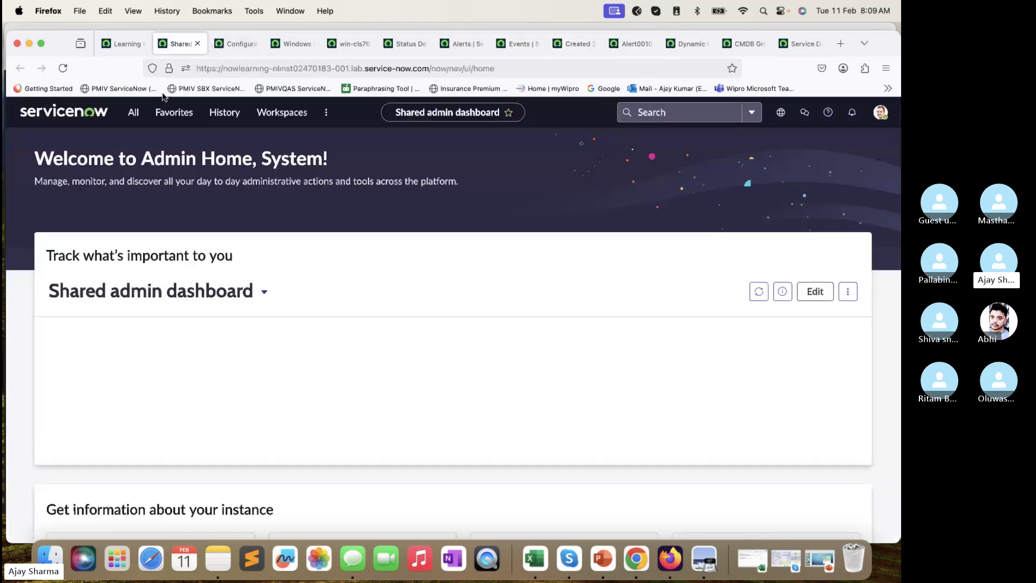
{"action": "left_click", "coordinate": [135, 113]}
{"action": "type", "text": "Even"}
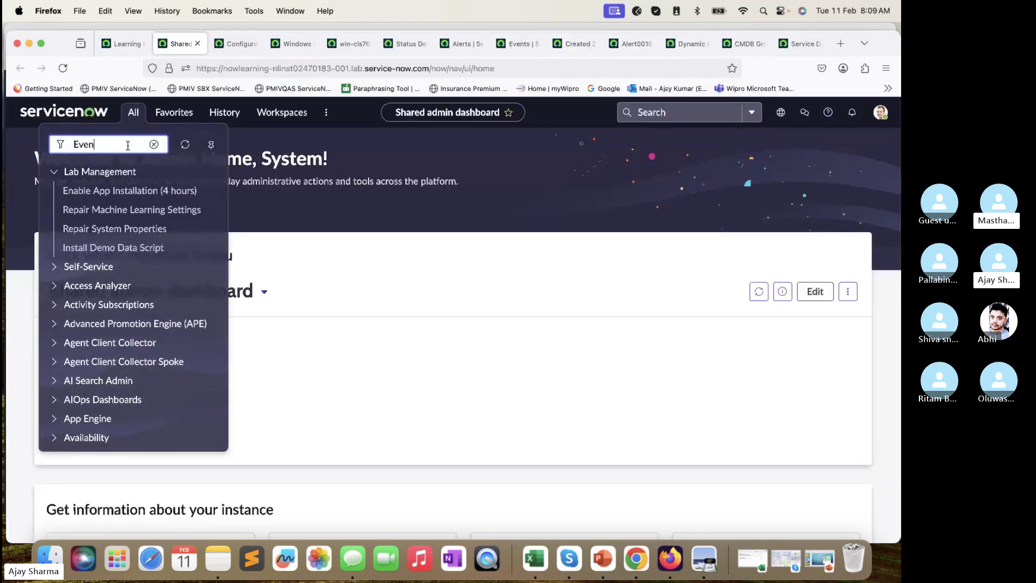
{"action": "type", "text": "t Rule"}
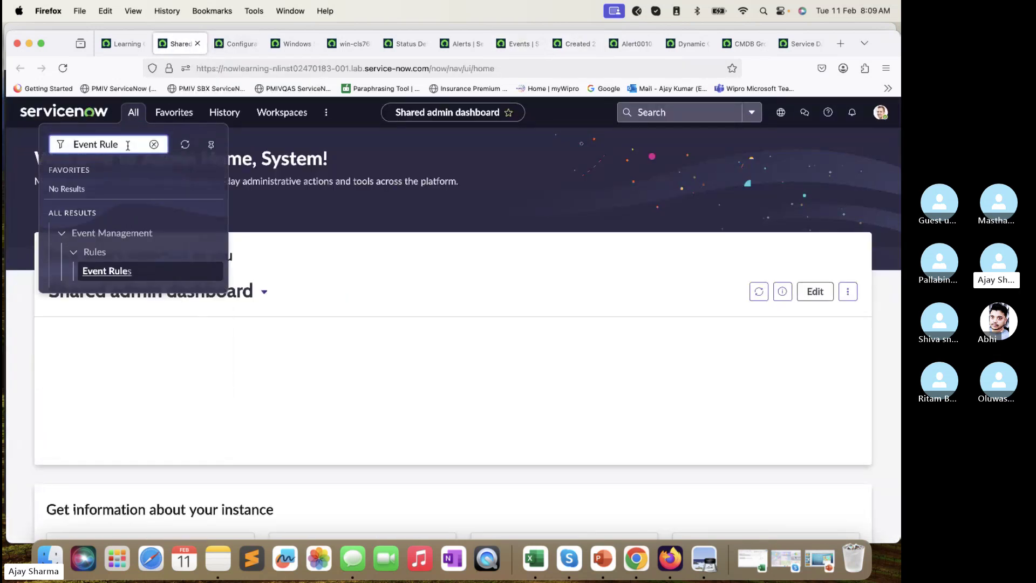
{"action": "left_click", "coordinate": [106, 271], "text": "super"}
{"action": "left_click", "coordinate": [223, 43]}
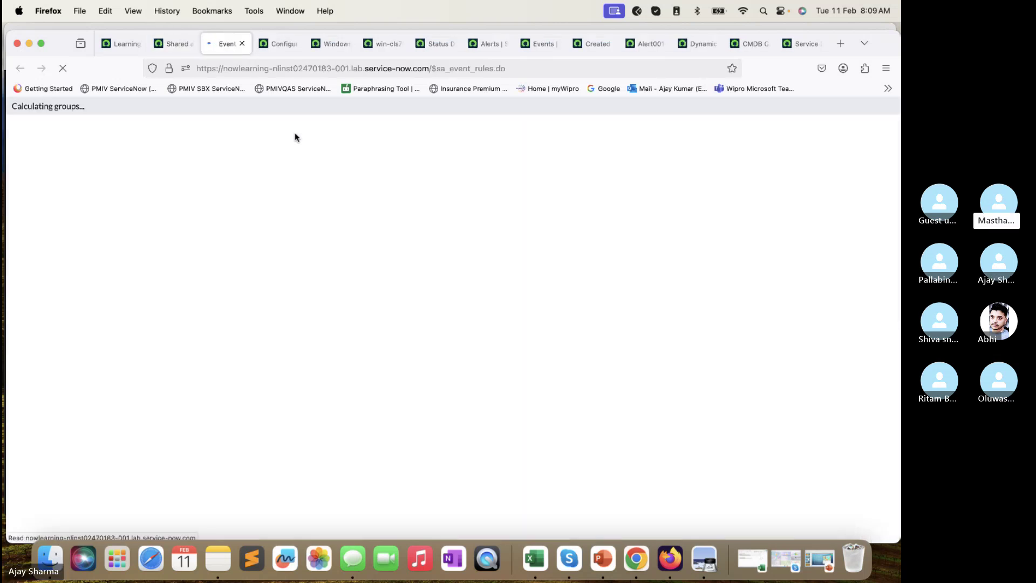
- Filter the event rules by the name *pss and open the PSScript Event Rule at its Transform and Compose Alert Output stage
{"action": "left_click", "coordinate": [170, 221]}
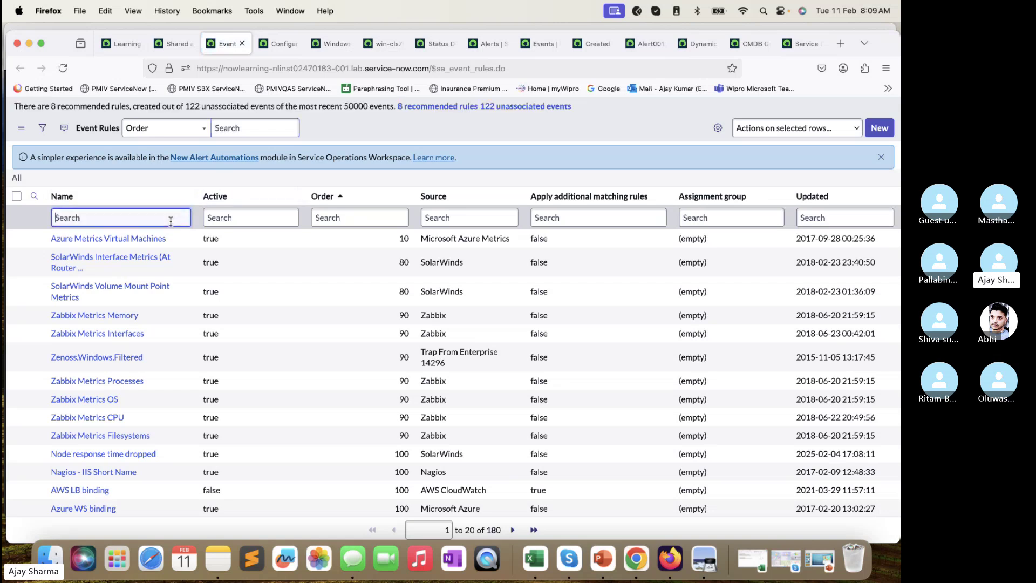
{"action": "type", "text": "*pss"}
{"action": "key", "text": "Return"}
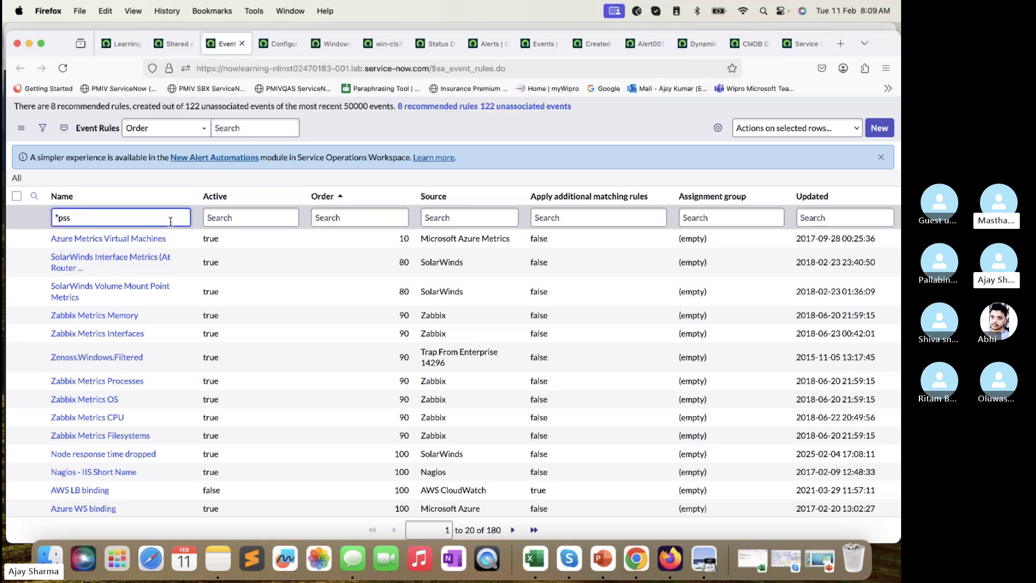
{"action": "left_click", "coordinate": [86, 238]}
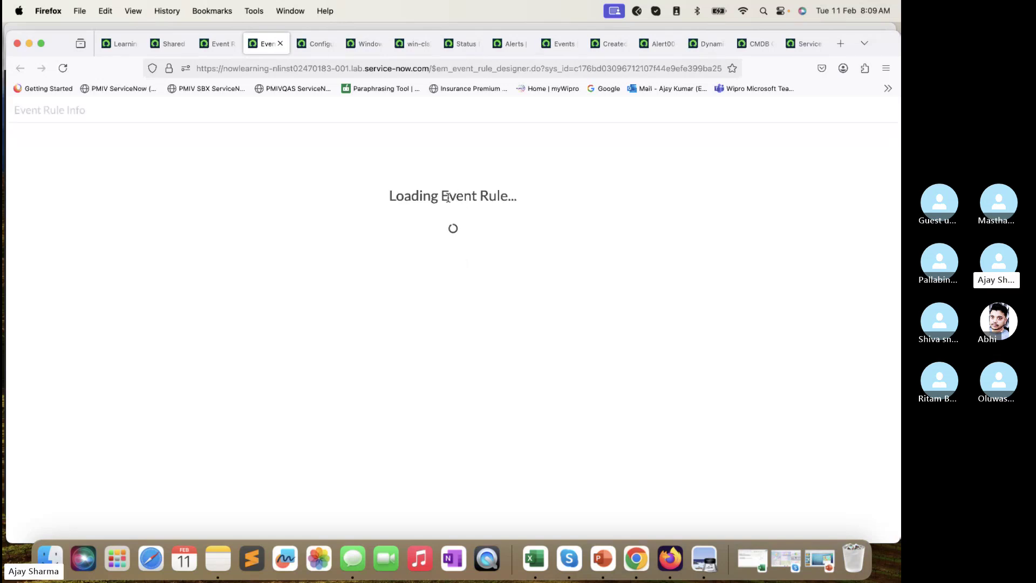
{"action": "left_click", "coordinate": [466, 145]}
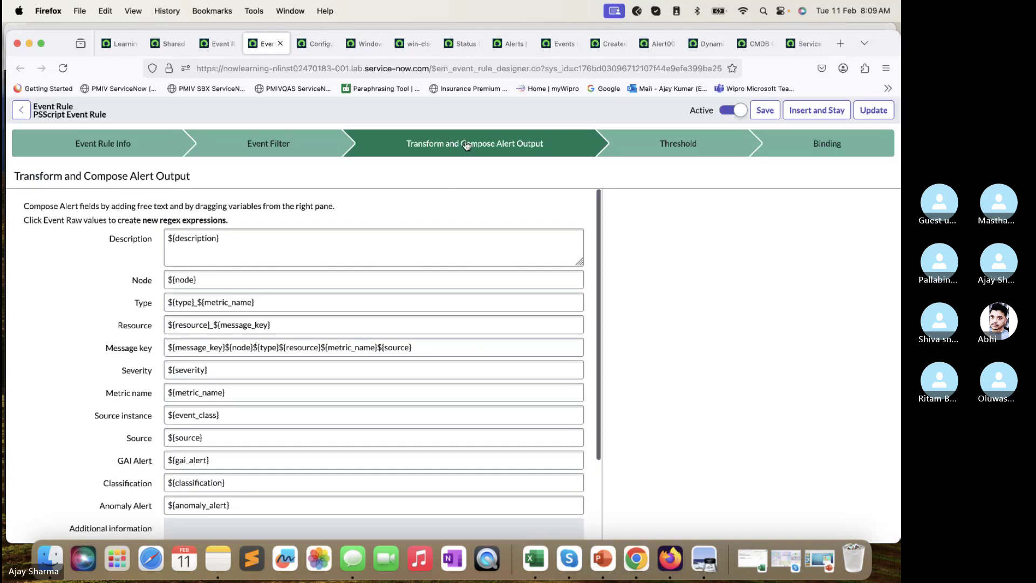
- Open the PSScript Event Rule's Binding stage, review the default binding description, and enable Override default binding
{"action": "left_click", "coordinate": [798, 153]}
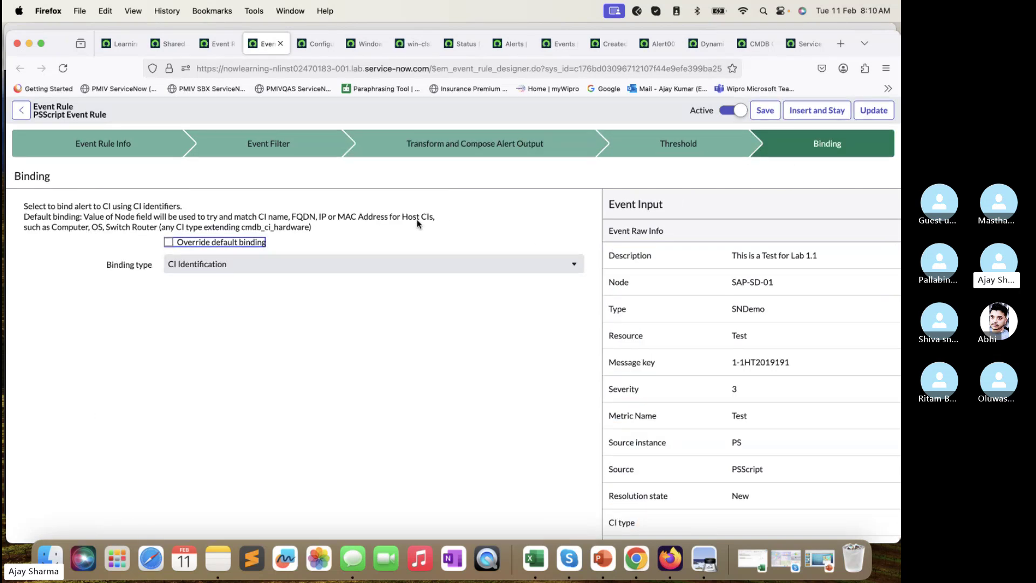
{"action": "left_click_drag", "start_coordinate": [259, 220], "coordinate": [315, 218]}
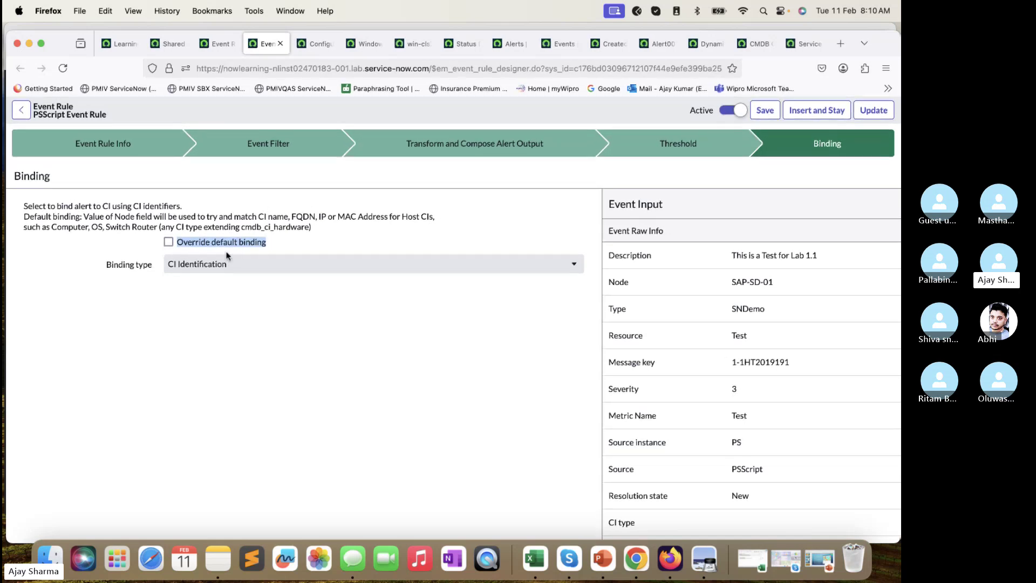
{"action": "left_click", "coordinate": [245, 231]}
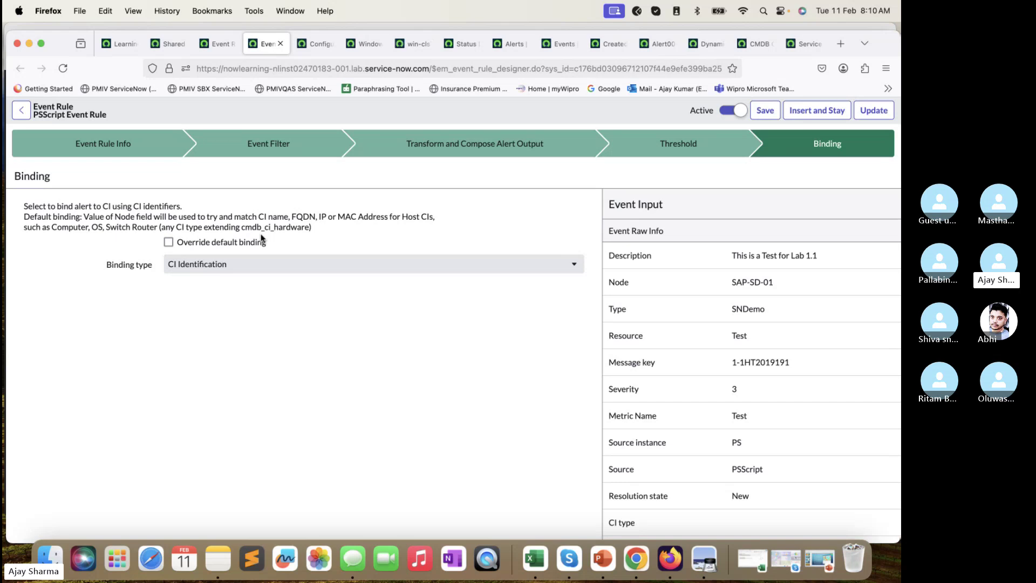
{"action": "triple_click", "coordinate": [315, 227]}
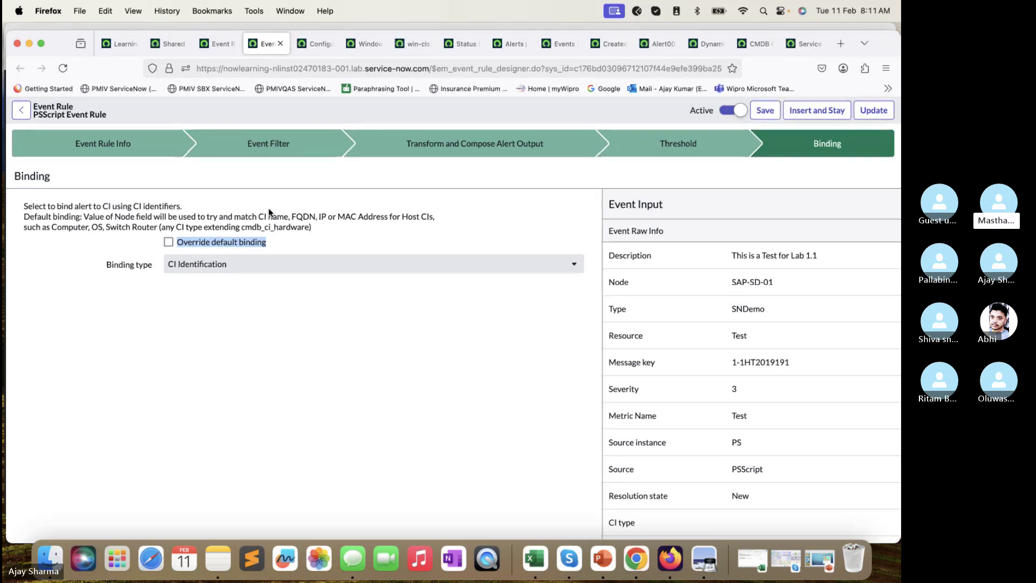
{"action": "left_click", "coordinate": [172, 243]}
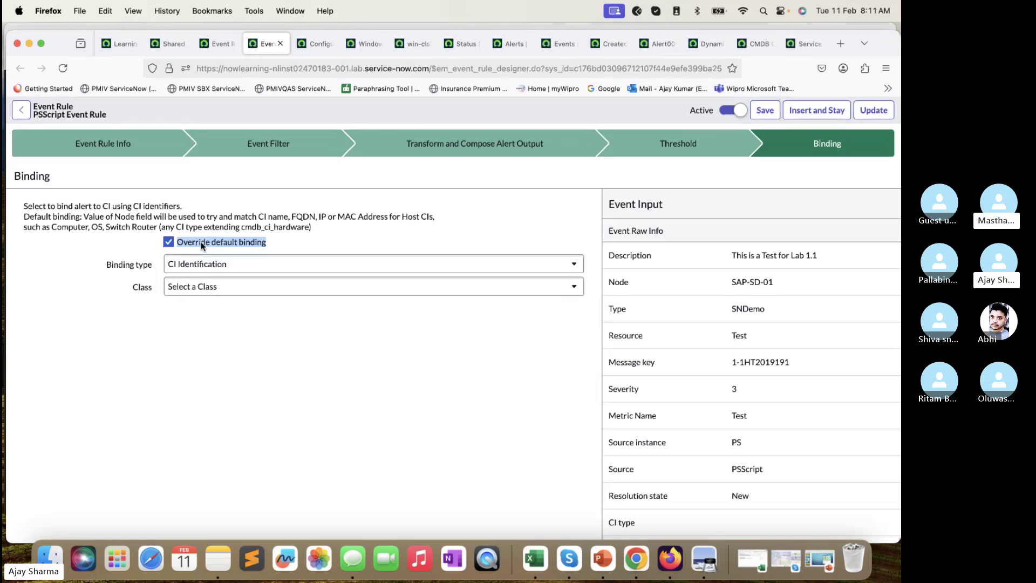
- Choose CI Identification as the binding type and set the class to Database
{"action": "left_click", "coordinate": [208, 266]}
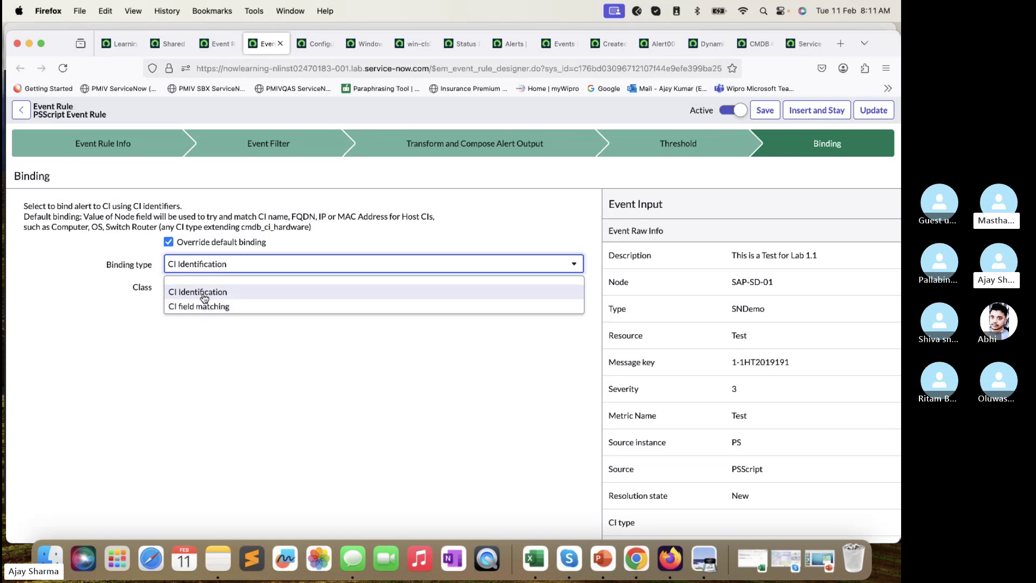
{"action": "left_click", "coordinate": [208, 293]}
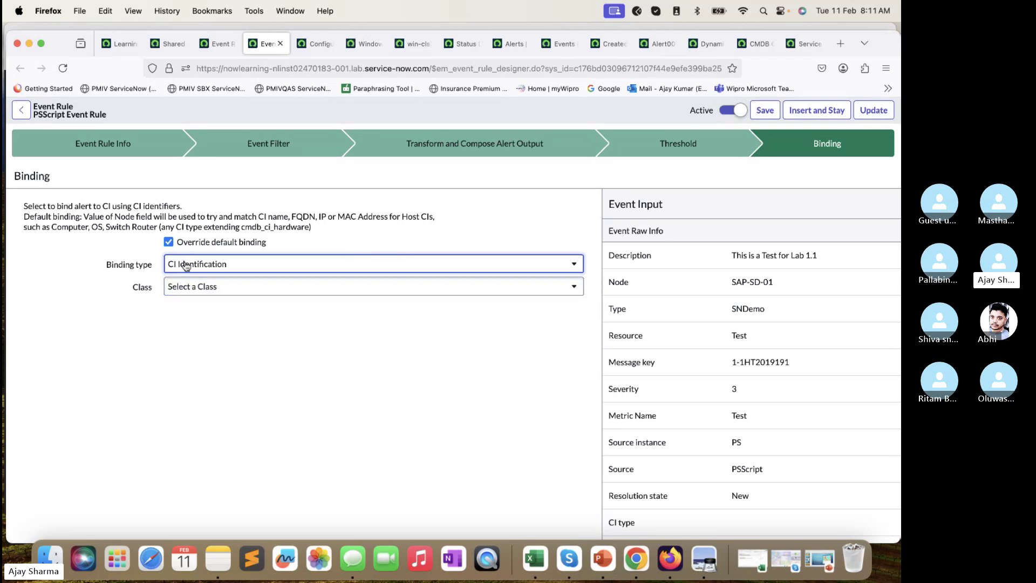
{"action": "left_click", "coordinate": [225, 287]}
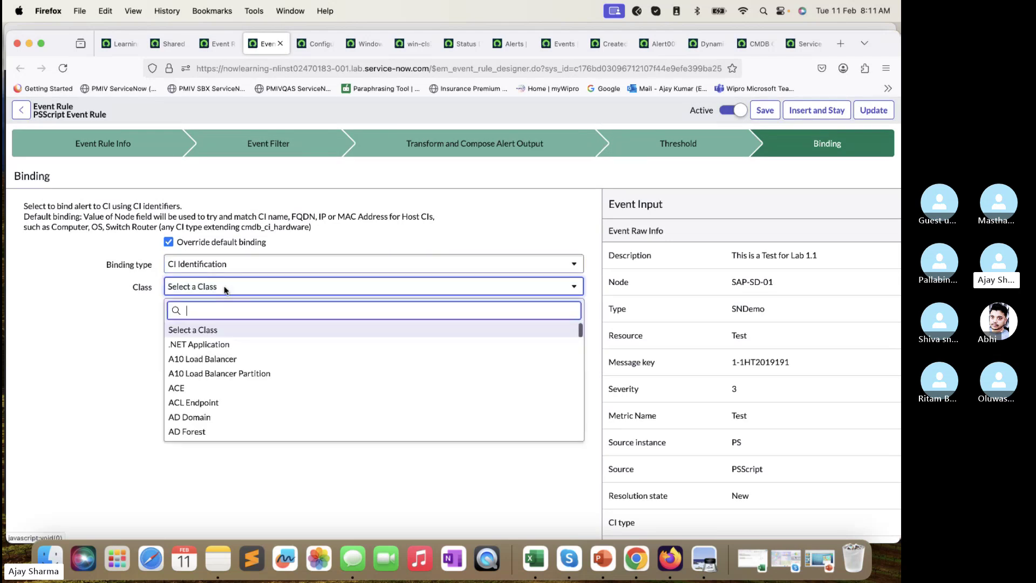
{"action": "type", "text": "database"}
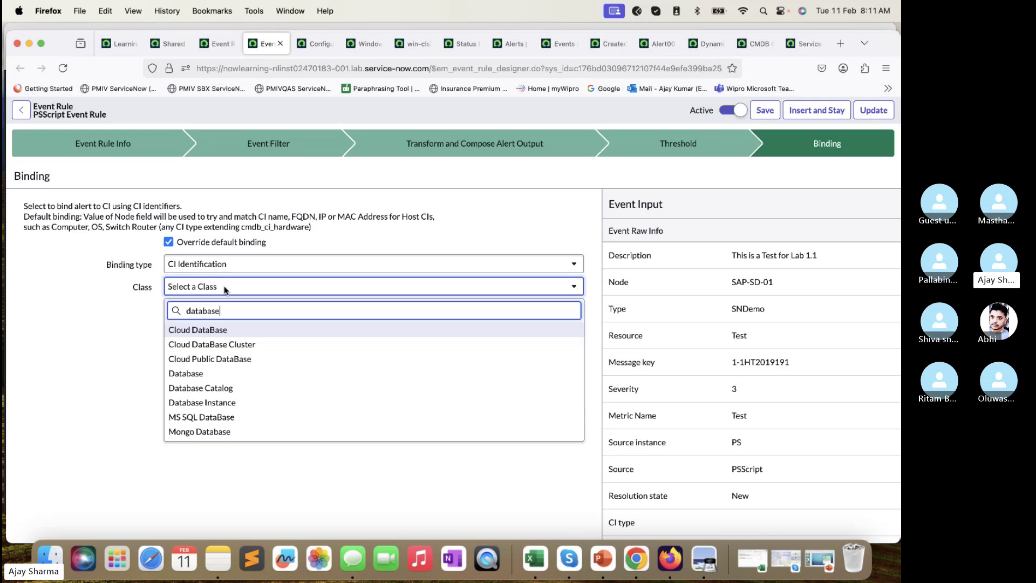
{"action": "left_click", "coordinate": [196, 375]}
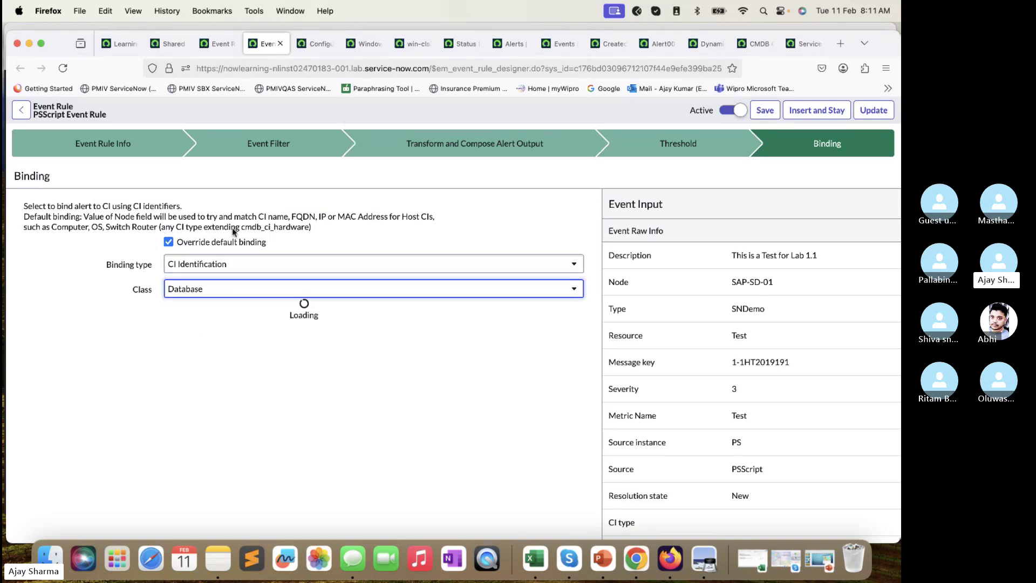
- Add a criterion attribute that matches the Database class's serial_number to the Node field
{"action": "left_click", "coordinate": [185, 344]}
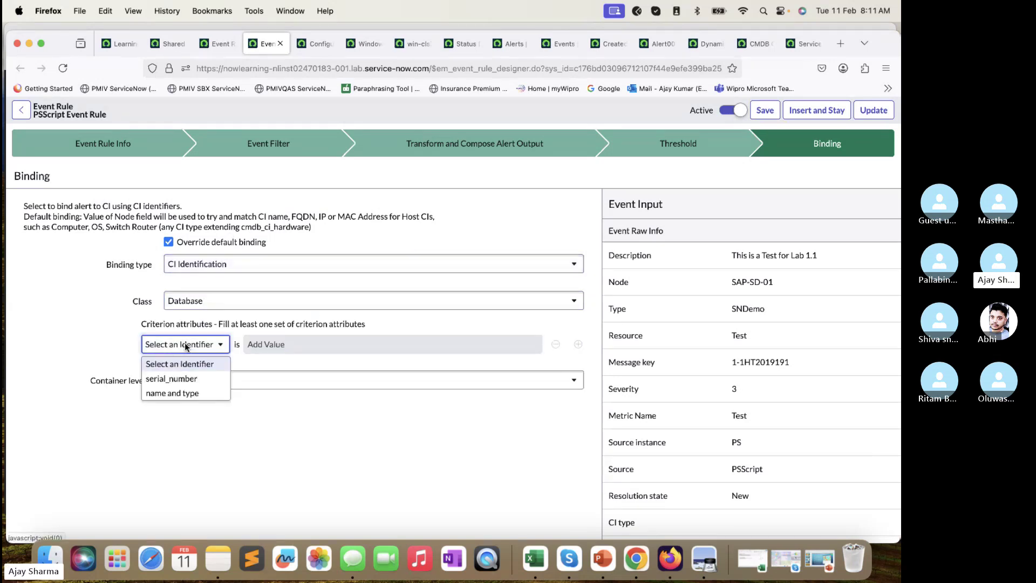
{"action": "left_click", "coordinate": [182, 378]}
{"action": "left_click", "coordinate": [206, 347]}
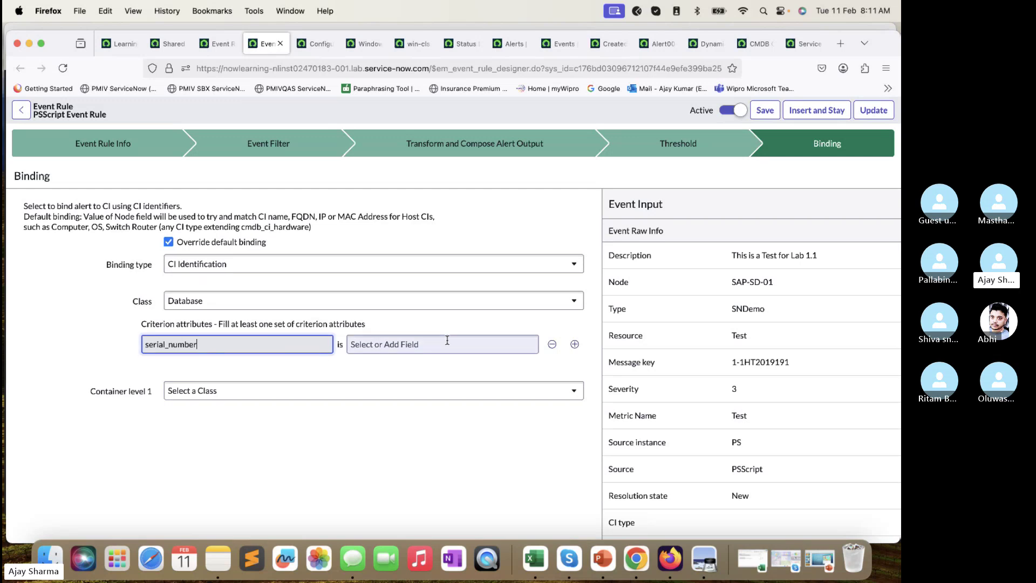
{"action": "left_click", "coordinate": [237, 349]}
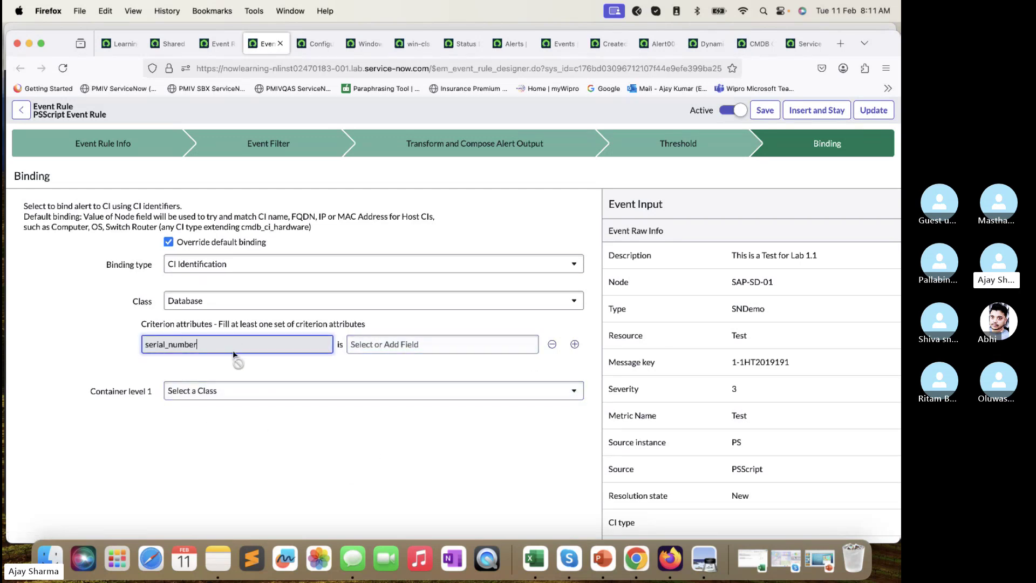
{"action": "left_click", "coordinate": [404, 343]}
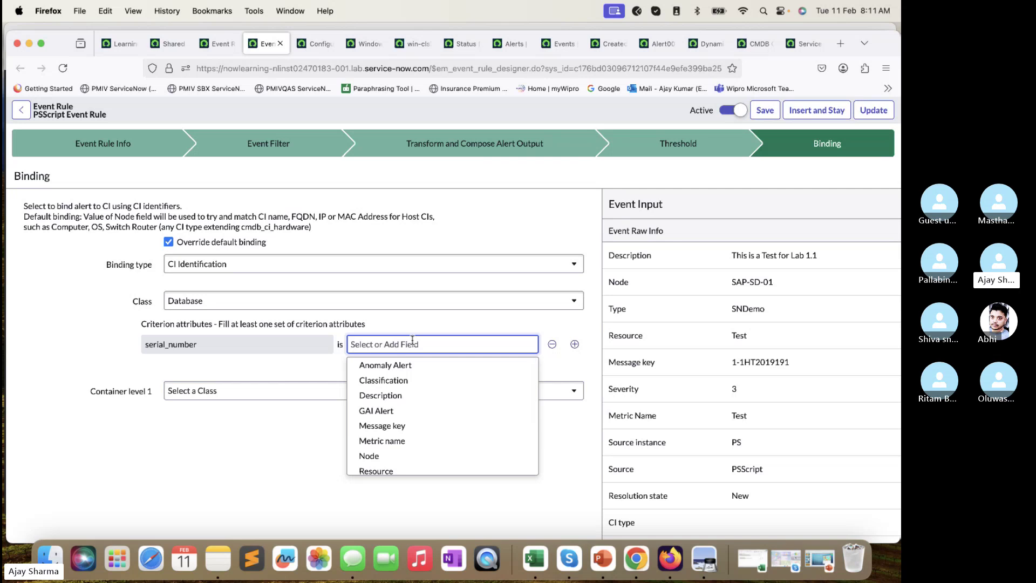
{"action": "scroll", "coordinate": [432, 429], "scroll_direction": "down", "scroll_amount": 2}
{"action": "left_click", "coordinate": [389, 393]}
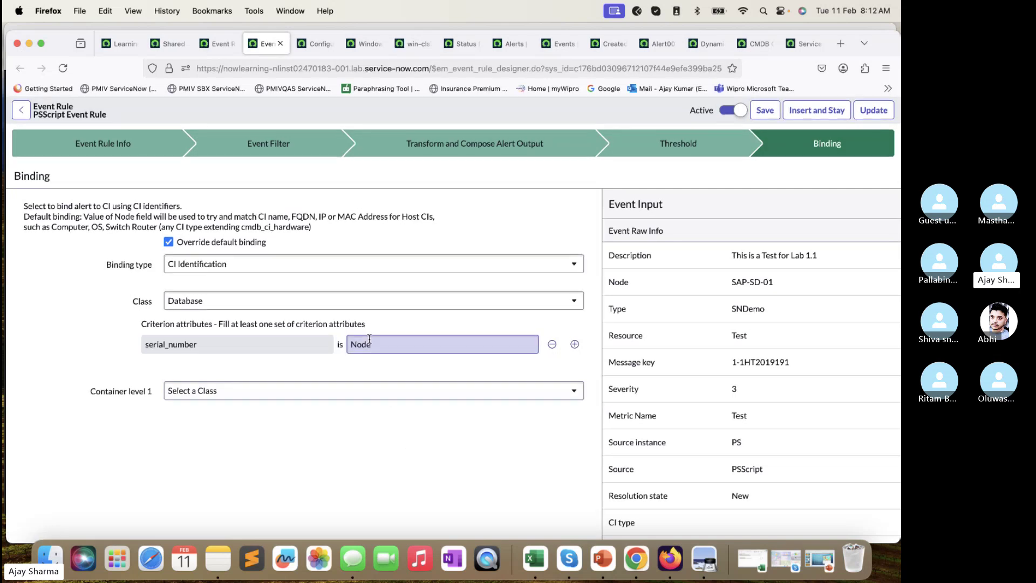
{"action": "left_click", "coordinate": [300, 344]}
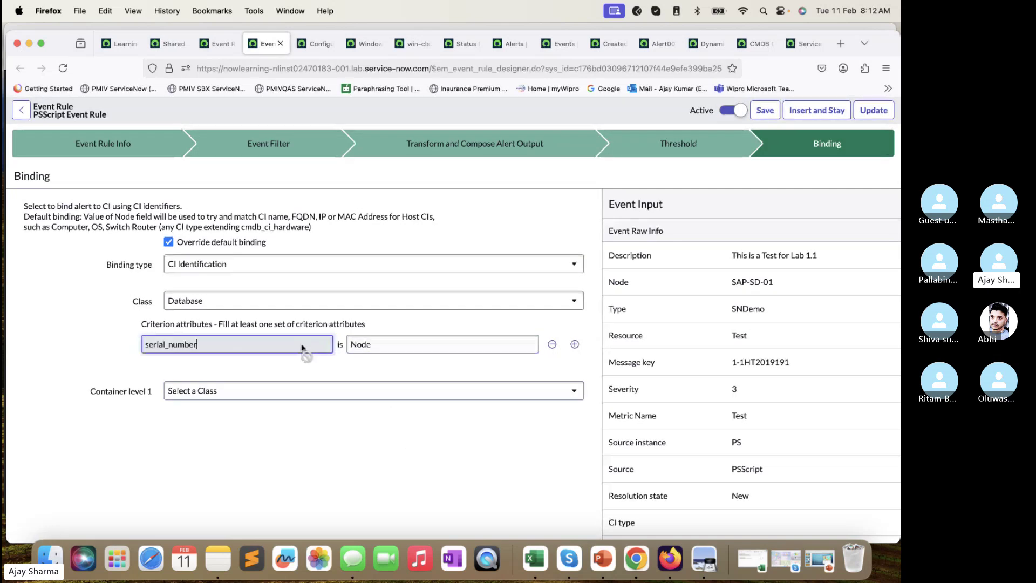
- Replace the serial_number criterion with the name and type identifier and look through the fields available for name and type
{"action": "left_click", "coordinate": [552, 345]}
{"action": "left_click", "coordinate": [186, 344]}
{"action": "left_click", "coordinate": [193, 398]}
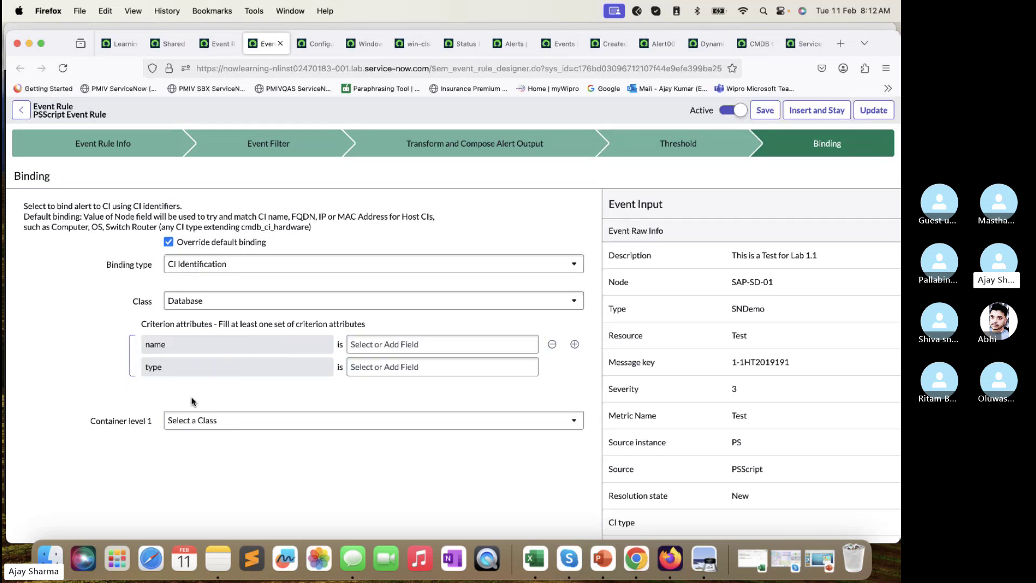
{"action": "left_click", "coordinate": [408, 344]}
{"action": "left_click", "coordinate": [296, 393]}
{"action": "left_click", "coordinate": [405, 367]}
{"action": "left_click", "coordinate": [404, 347]}
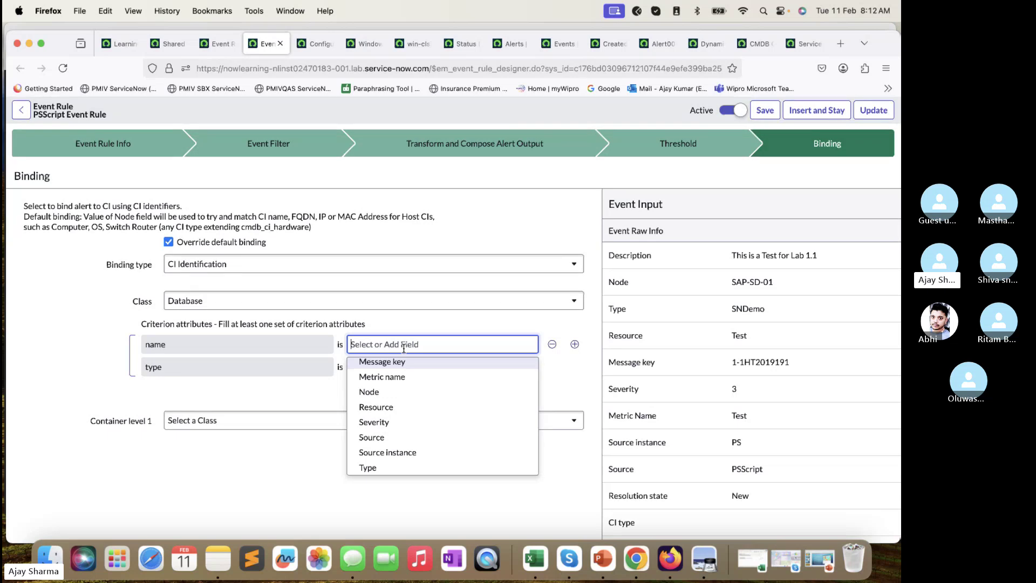
- Set the binding type to CI field matching with Application as the CI type, and open the rule's Event Filter stage
{"action": "left_click", "coordinate": [243, 264]}
{"action": "left_click", "coordinate": [238, 305]}
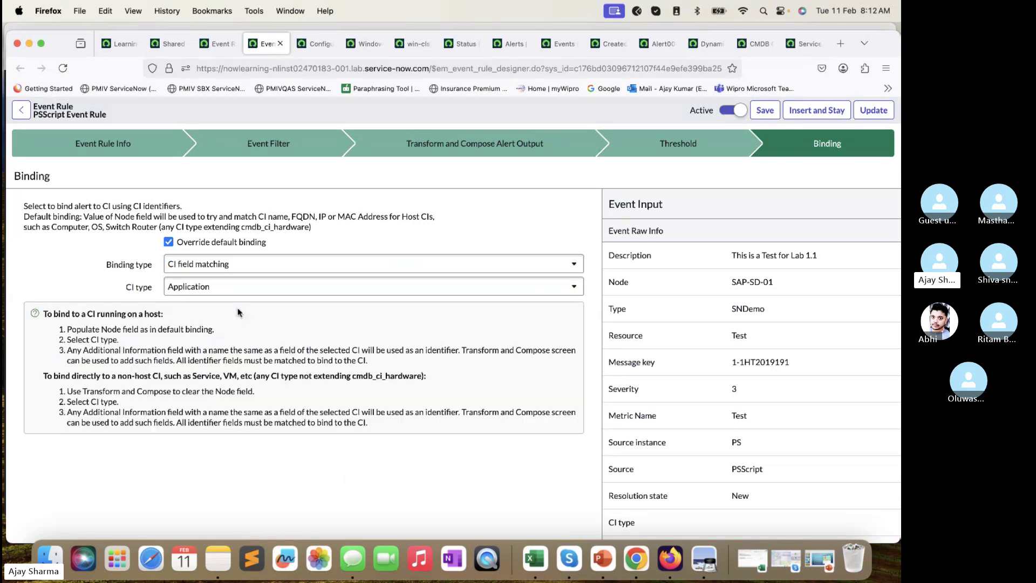
{"action": "left_click", "coordinate": [240, 286]}
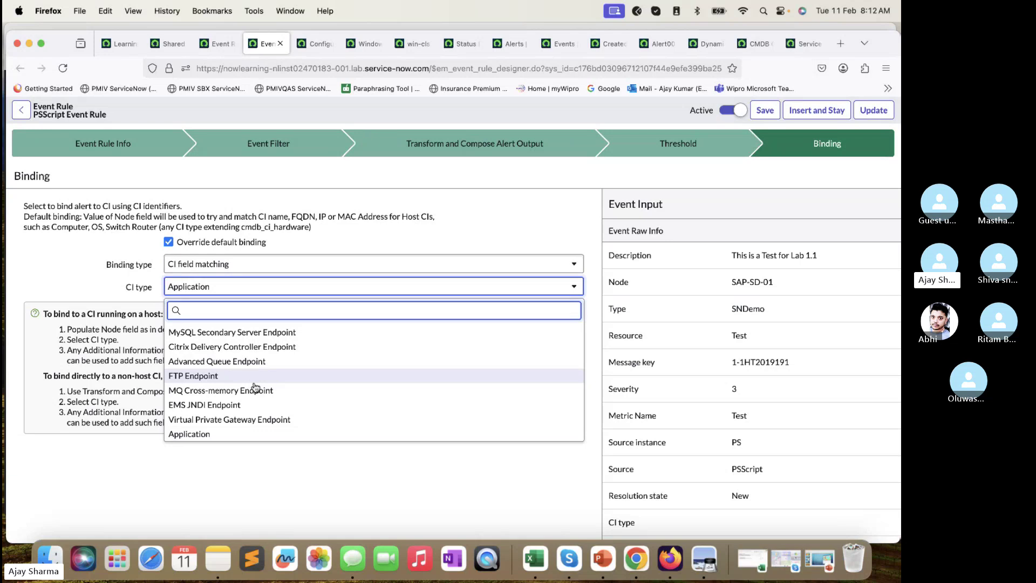
{"action": "type", "text": "appl"}
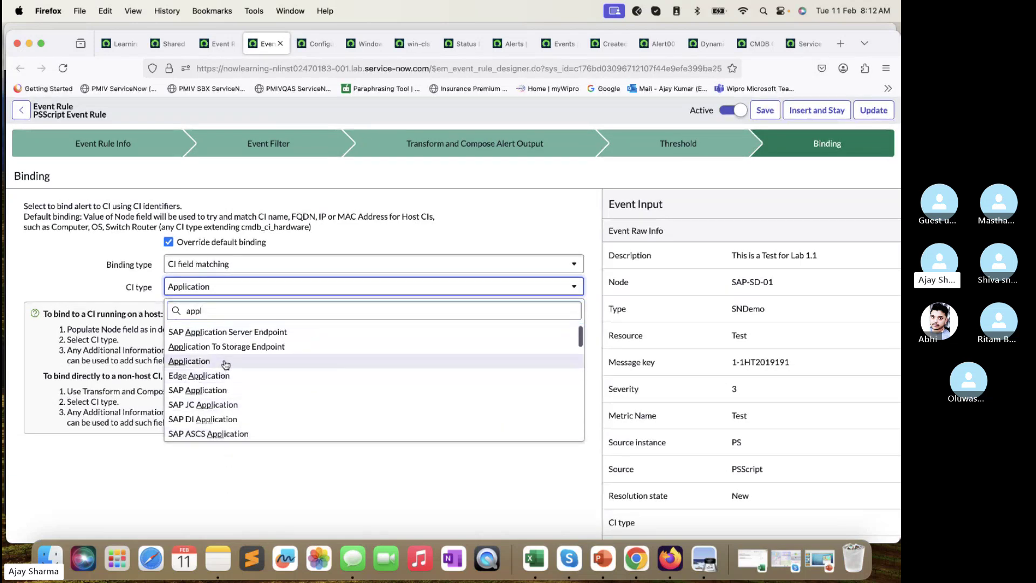
{"action": "left_click", "coordinate": [205, 372]}
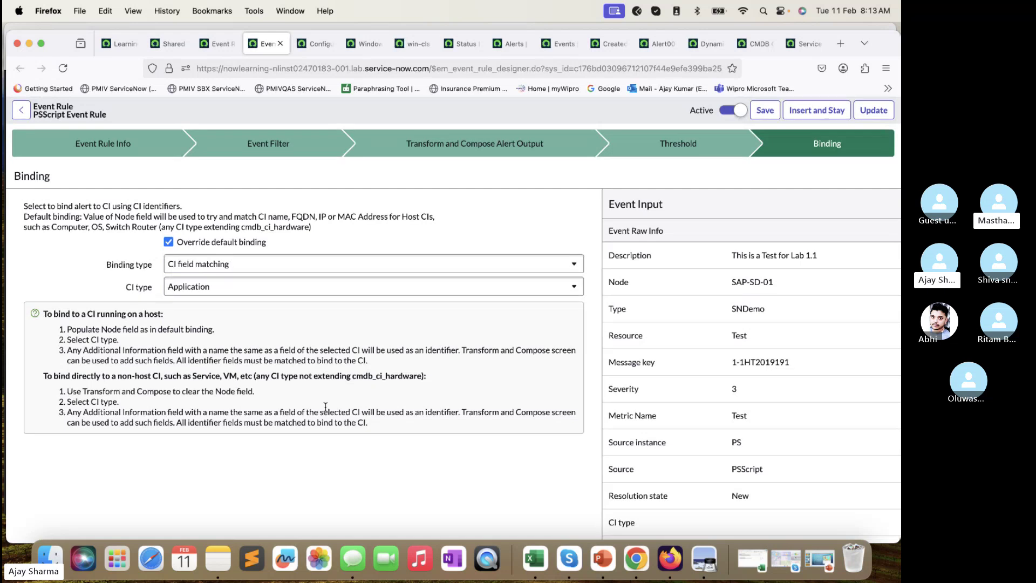
{"action": "left_click", "coordinate": [266, 150]}
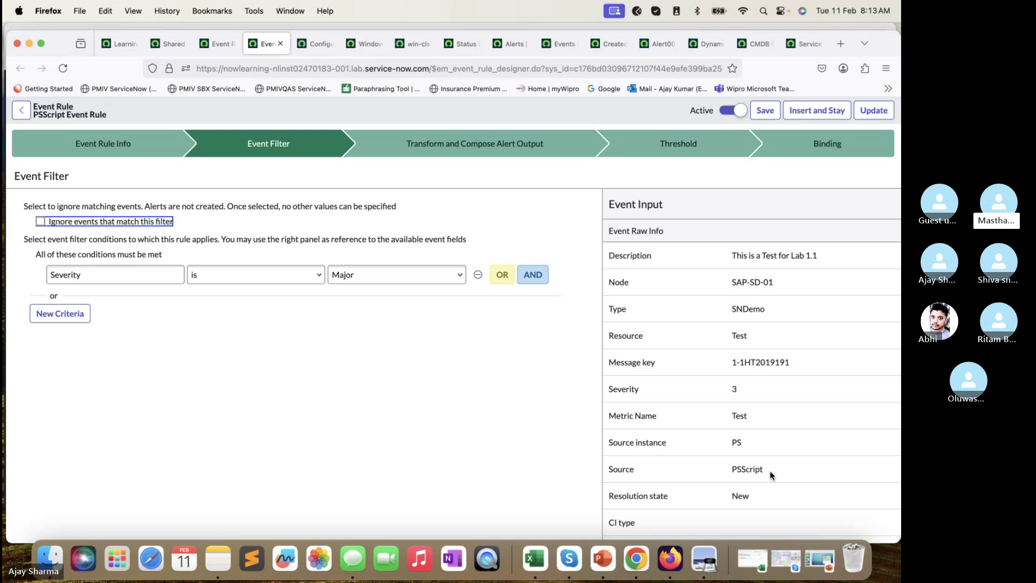
- Switch to the Skype call, check its chat for unread messages, and close the chat
{"action": "left_click", "coordinate": [786, 561]}
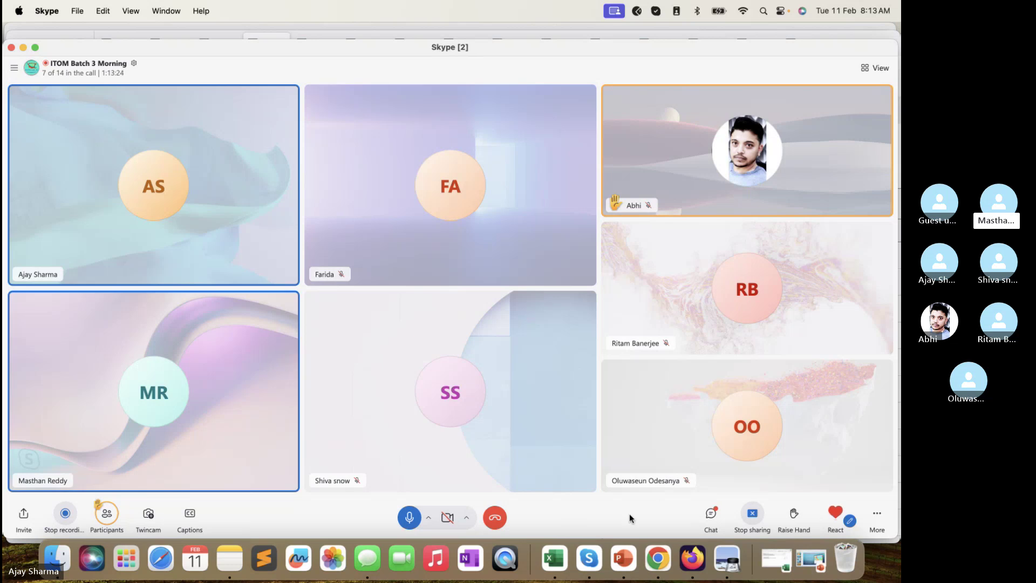
{"action": "left_click", "coordinate": [708, 514]}
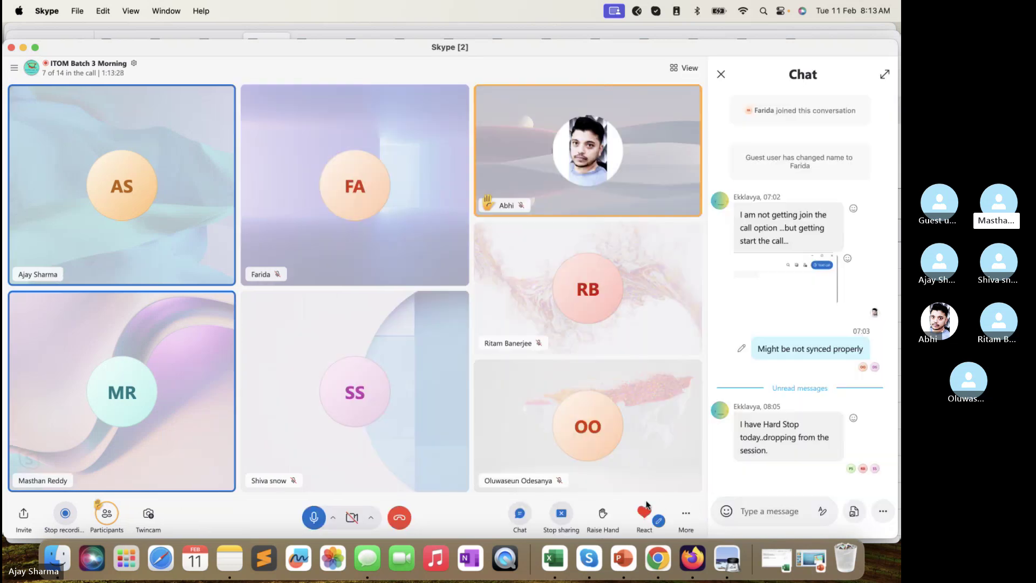
{"action": "left_click", "coordinate": [520, 514]}
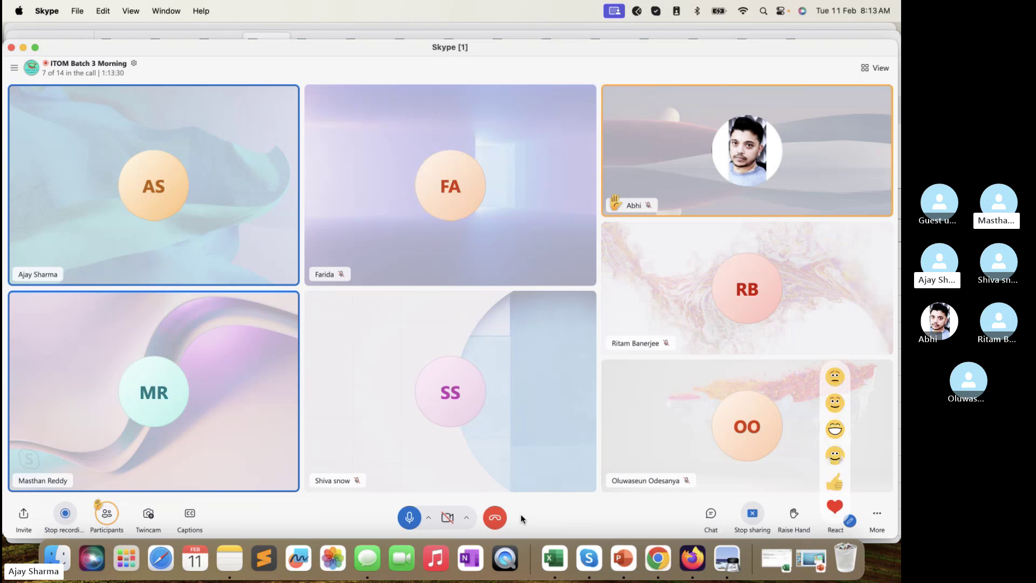